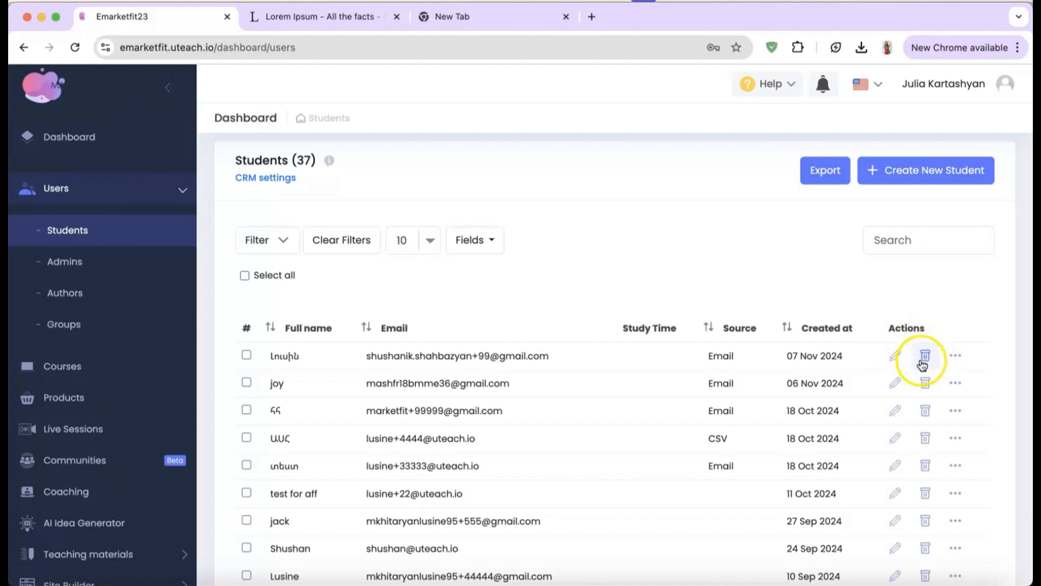
Step: Review the first student's user data: learning content, reports and payment records
click(956, 357)
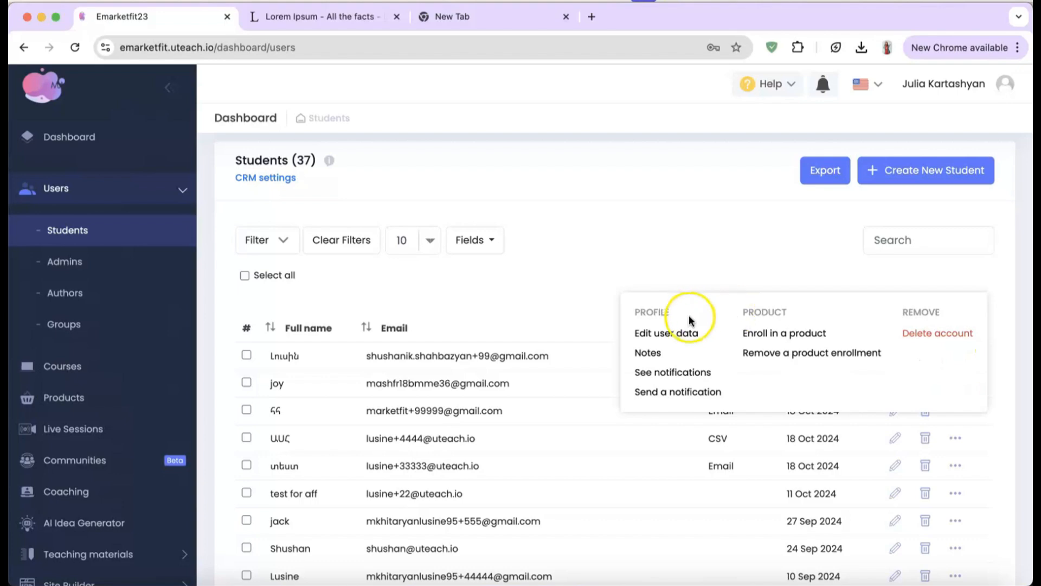
click(680, 342)
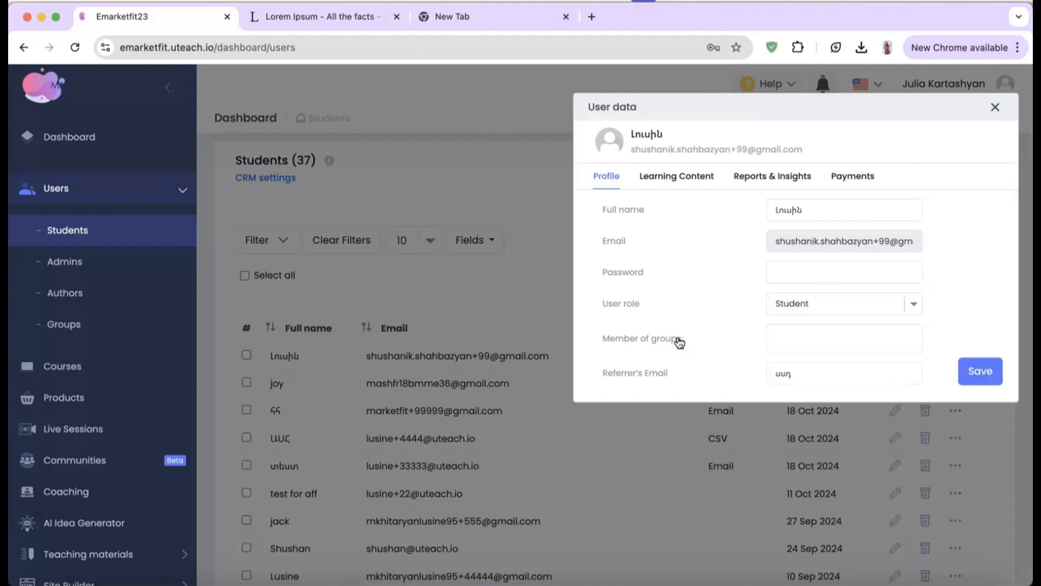
click(667, 183)
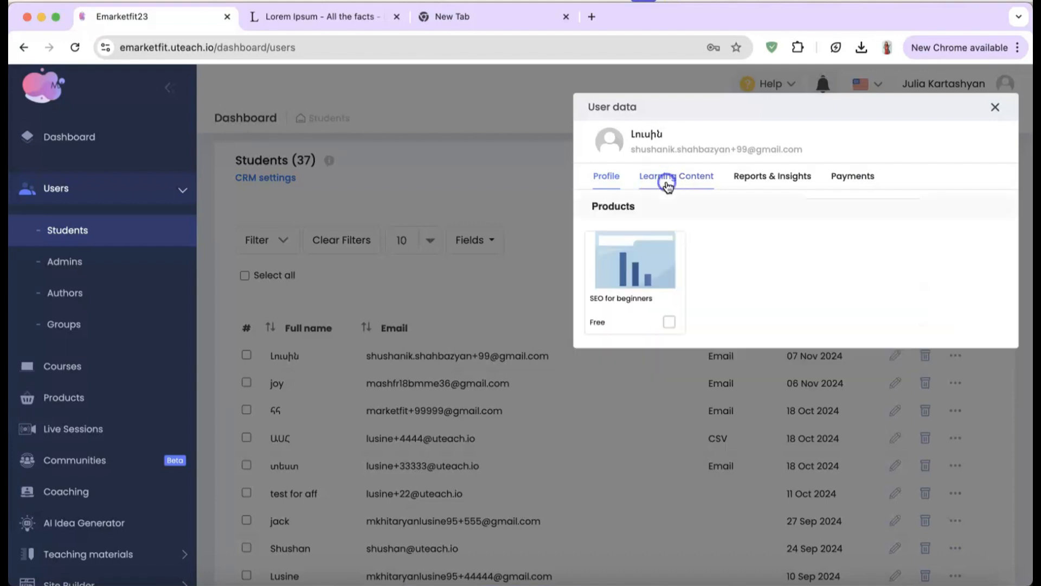
click(757, 186)
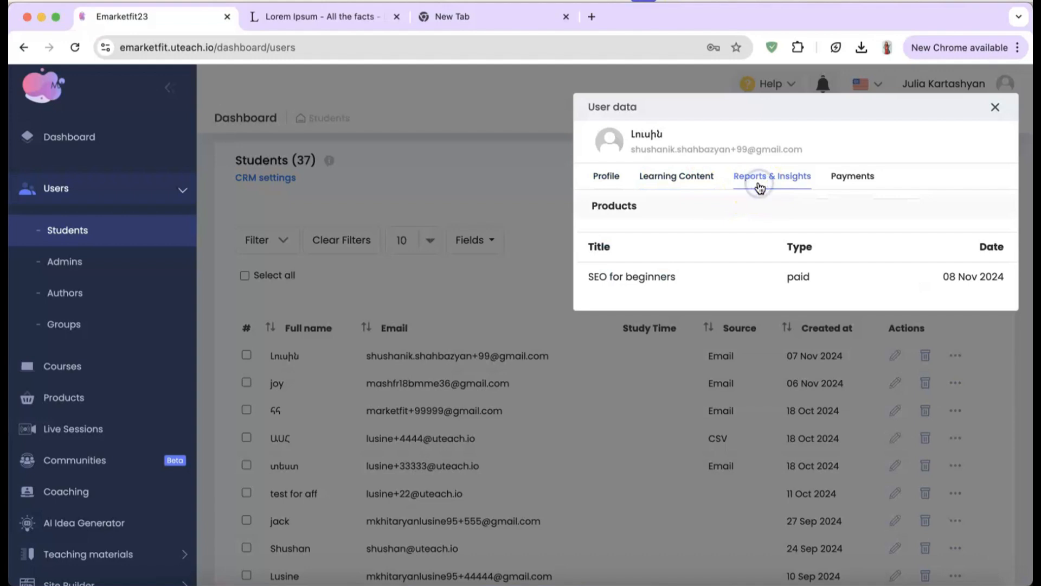
click(854, 179)
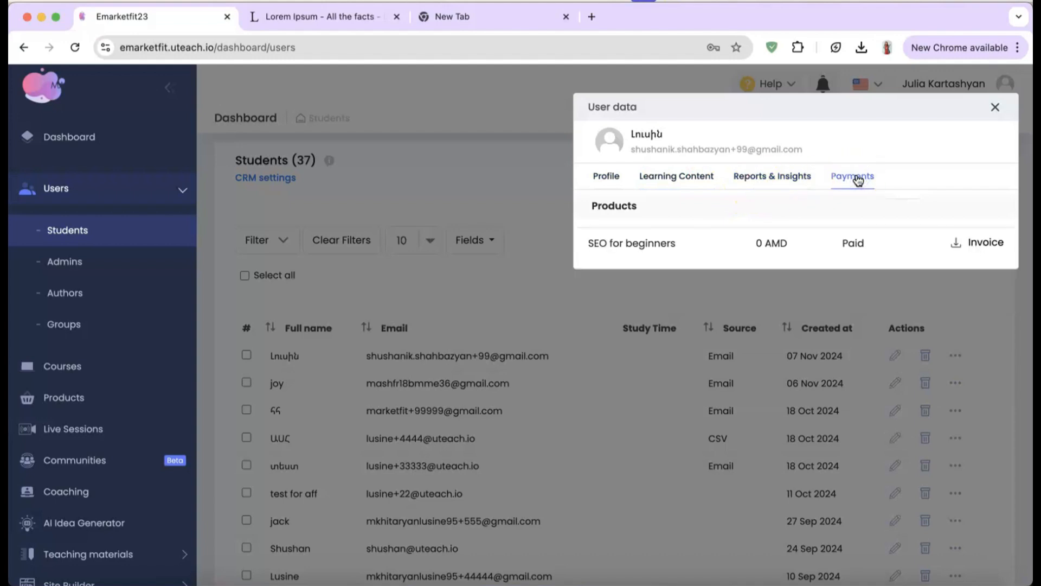
click(995, 106)
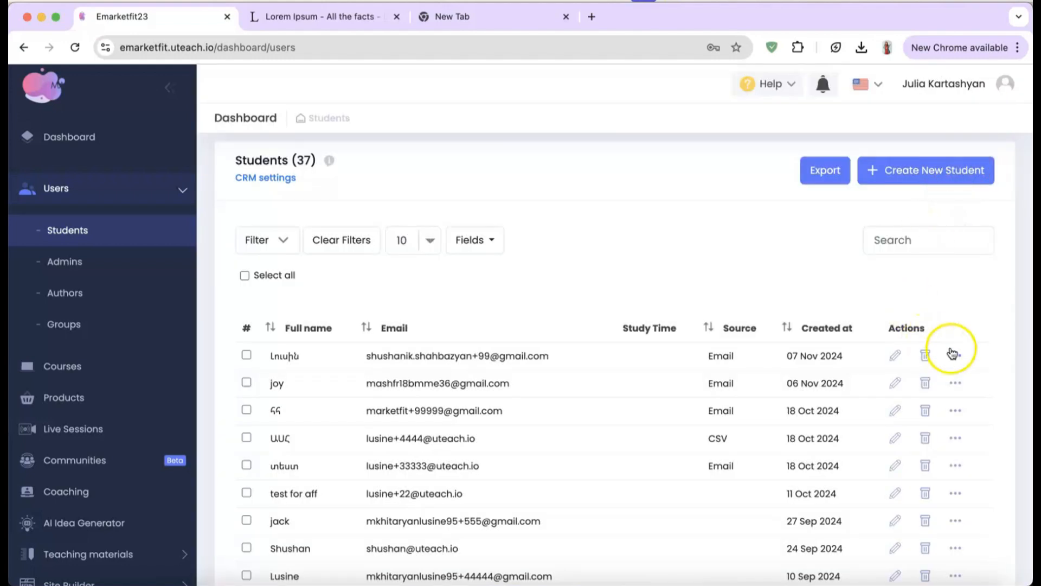
click(955, 354)
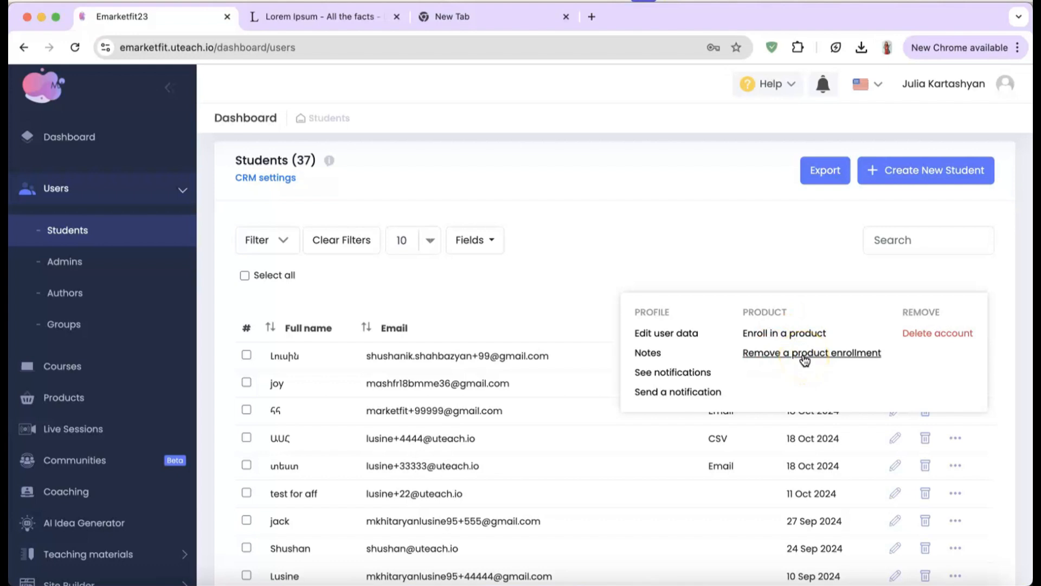
click(777, 253)
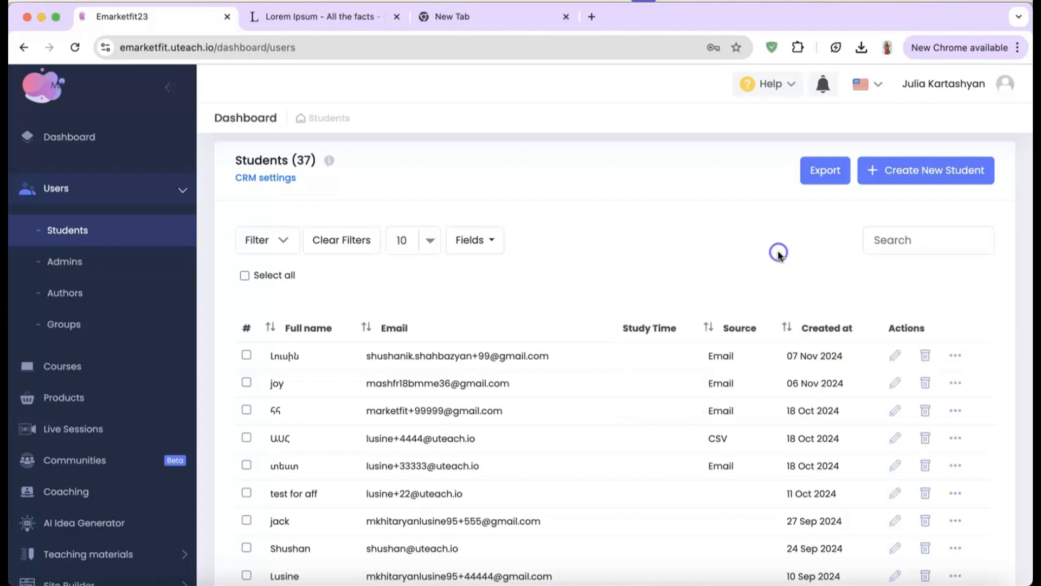
Step: Browse the Admins and Authors lists, then bring up the Groups list
click(91, 262)
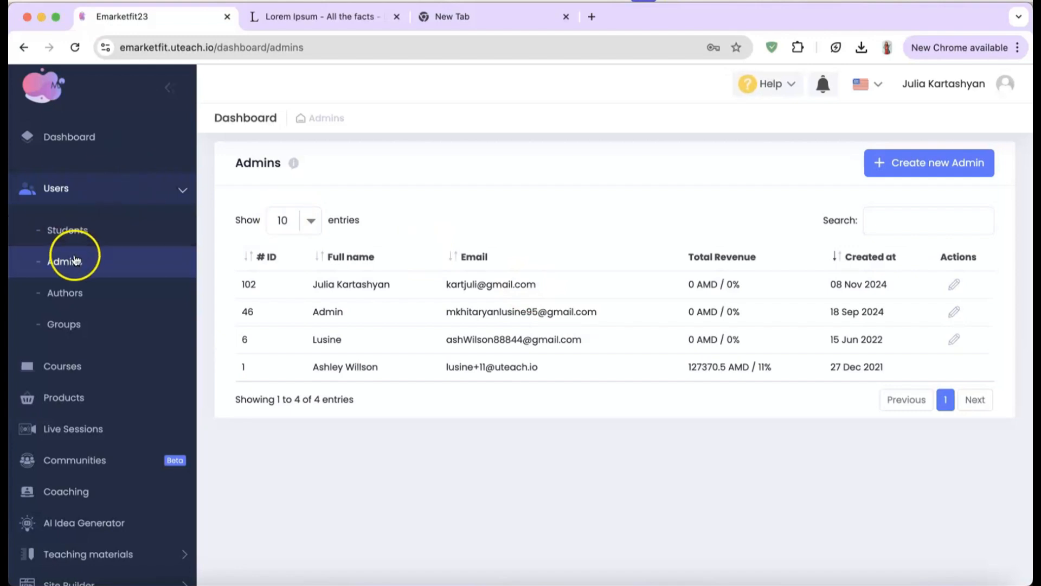
click(76, 299)
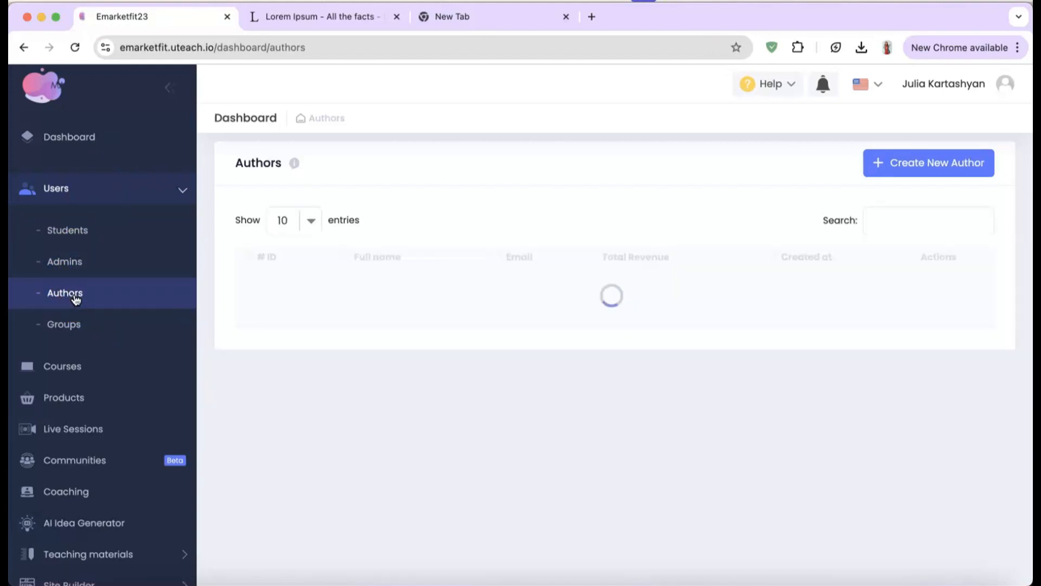
click(420, 417)
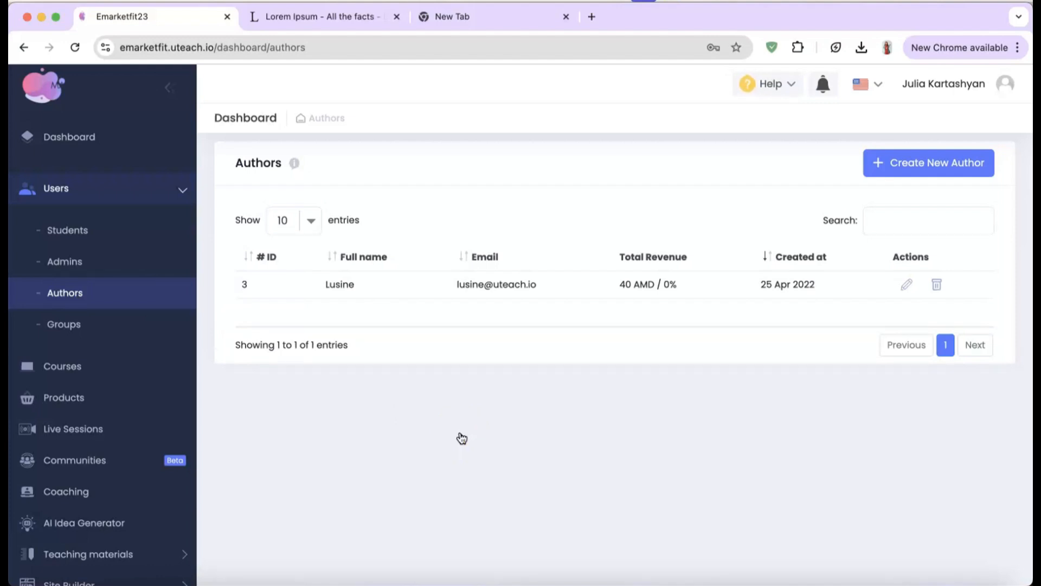
click(145, 325)
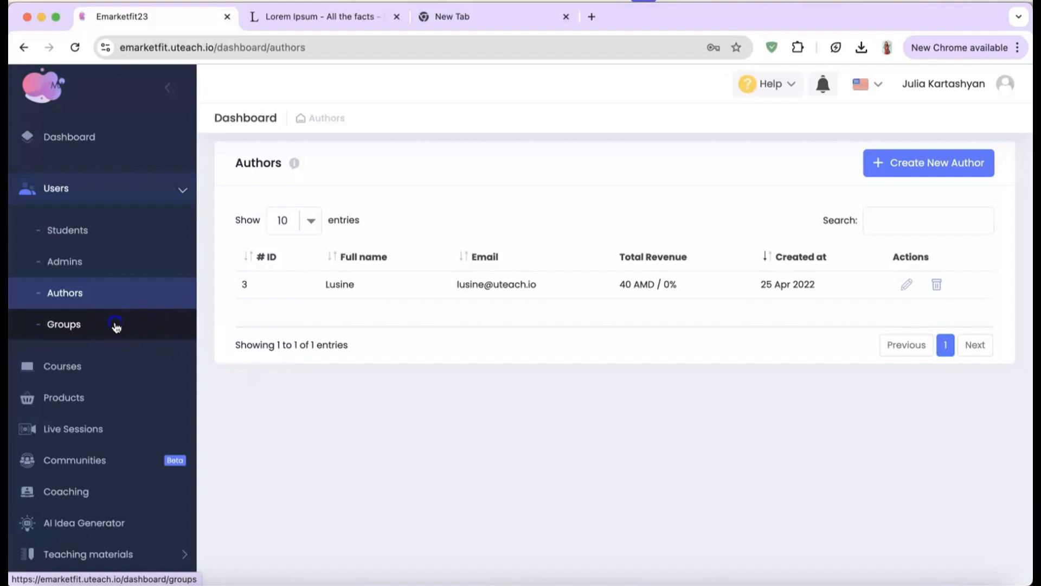
click(525, 438)
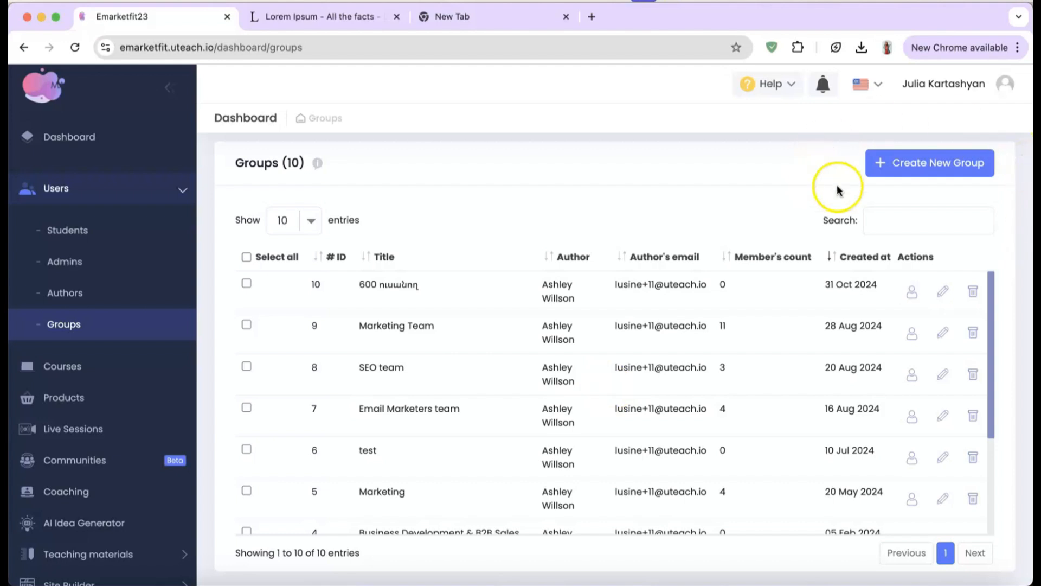
Step: Create a group titled 'group 1' with Mobile Chat set to Active
click(933, 165)
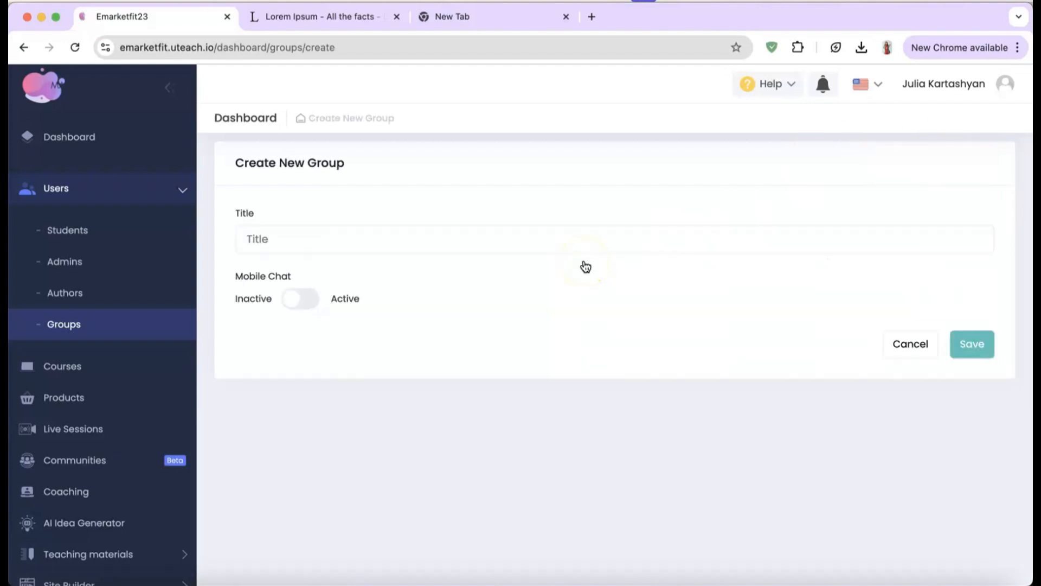
click(437, 233)
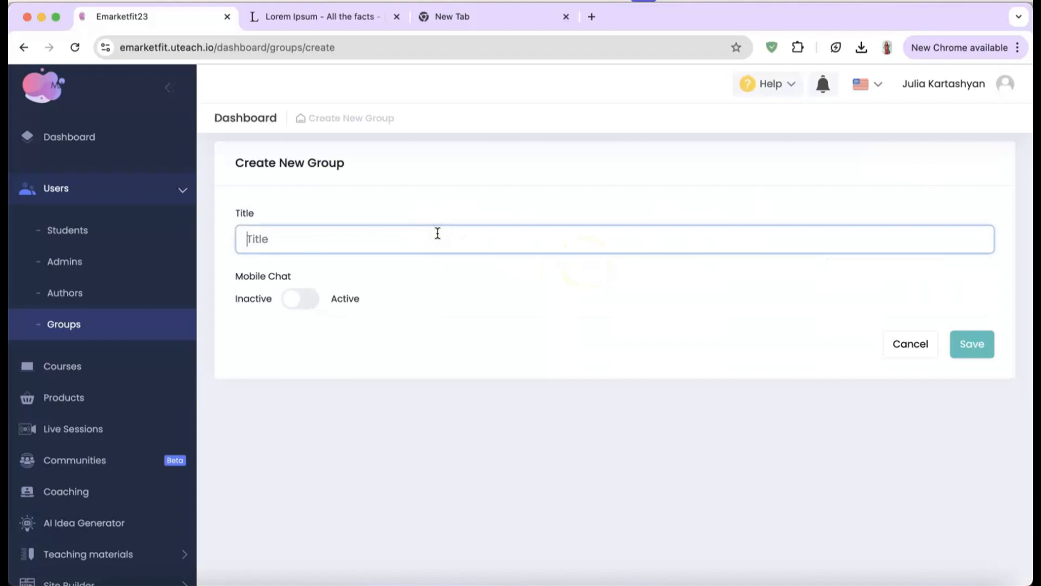
text(group 1)
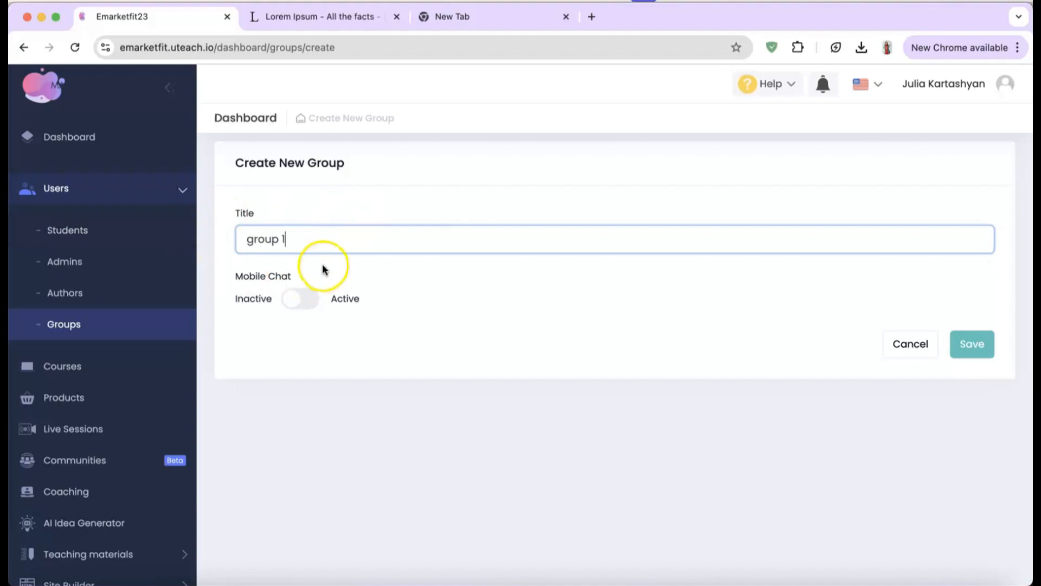
click(305, 299)
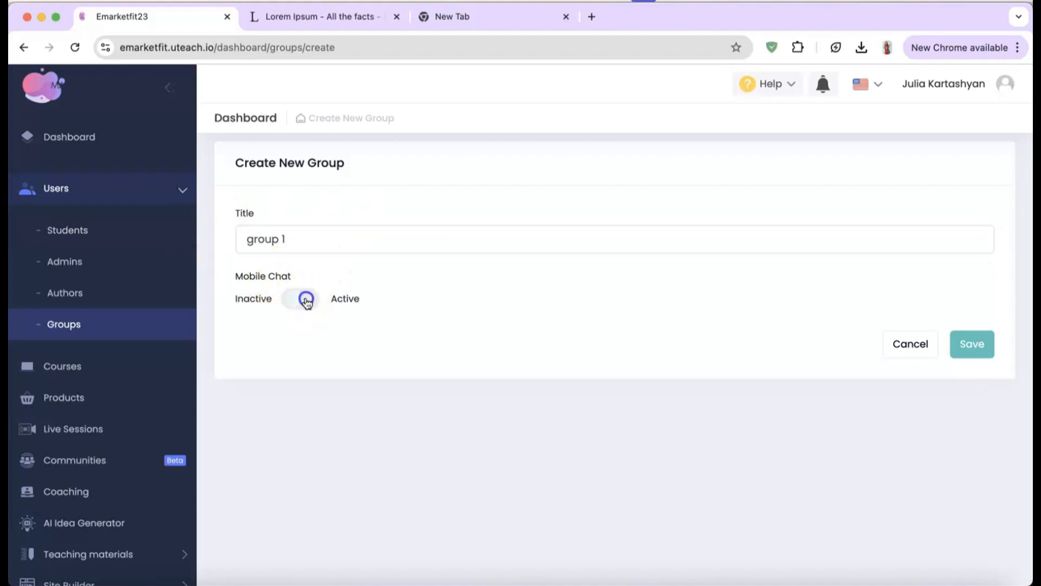
click(971, 345)
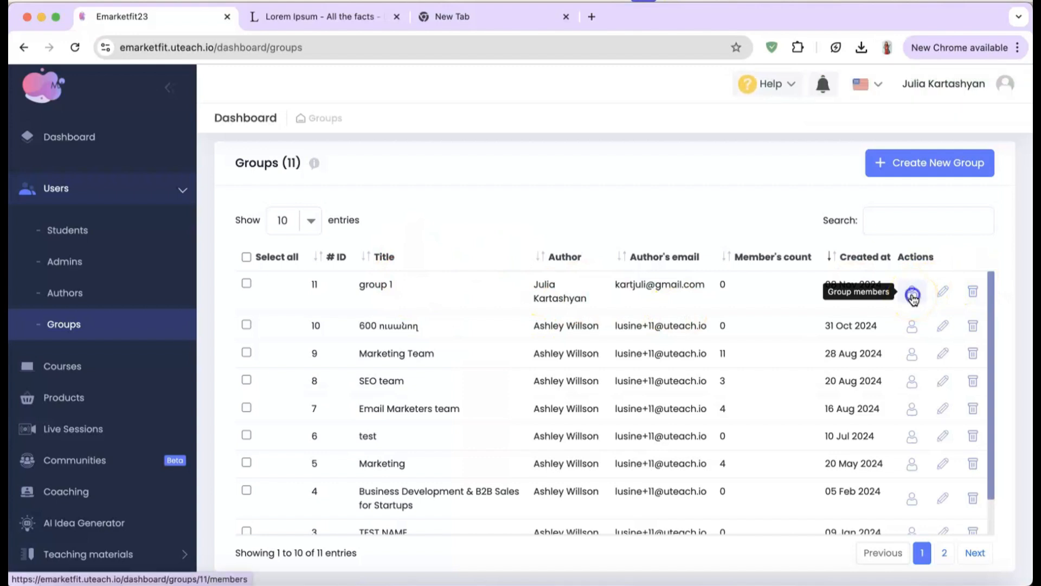
Step: In group 1's members, start a new member and select an admin account
click(913, 296)
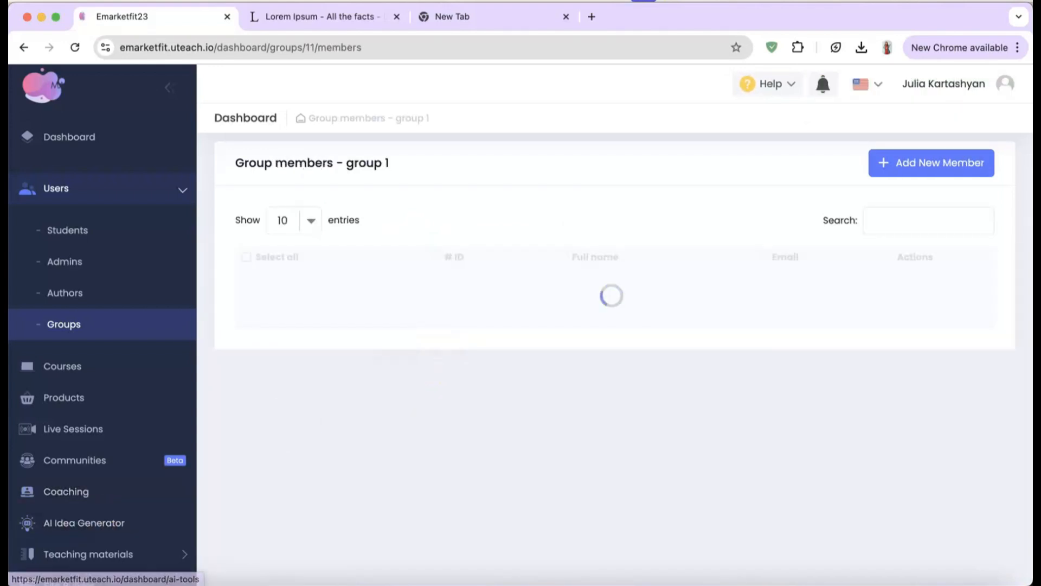
click(900, 167)
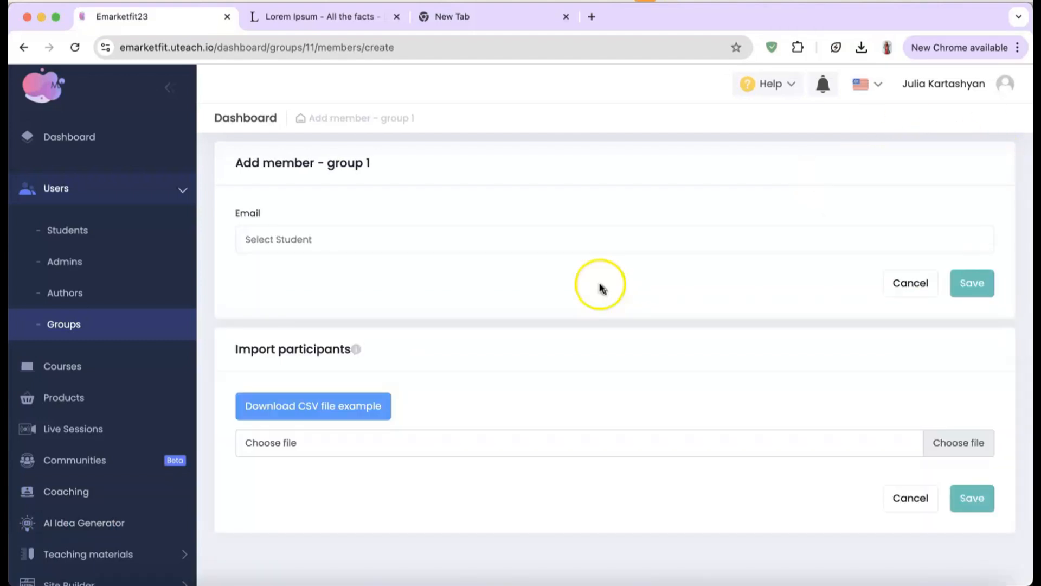
click(470, 239)
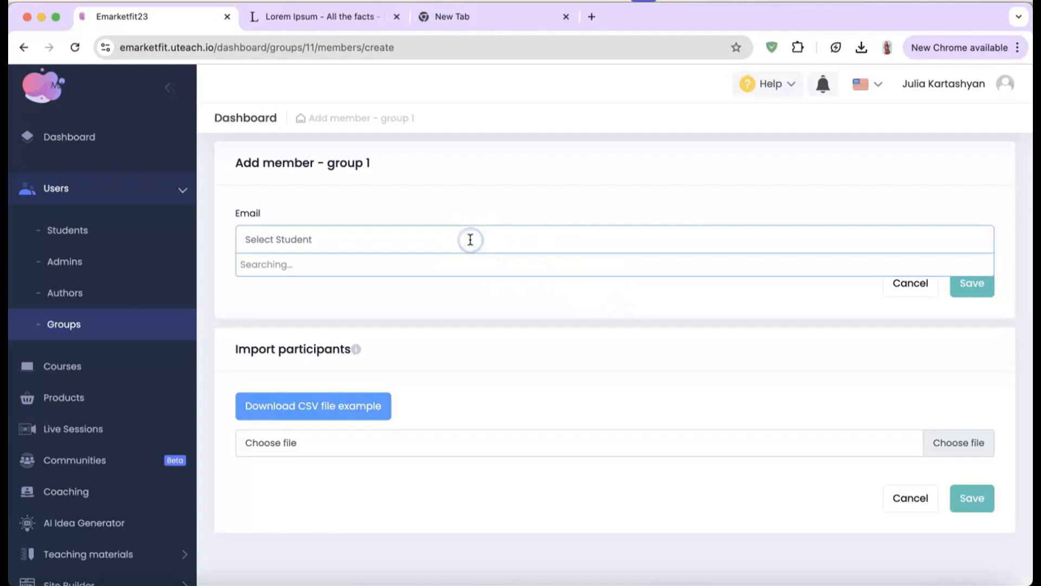
click(442, 264)
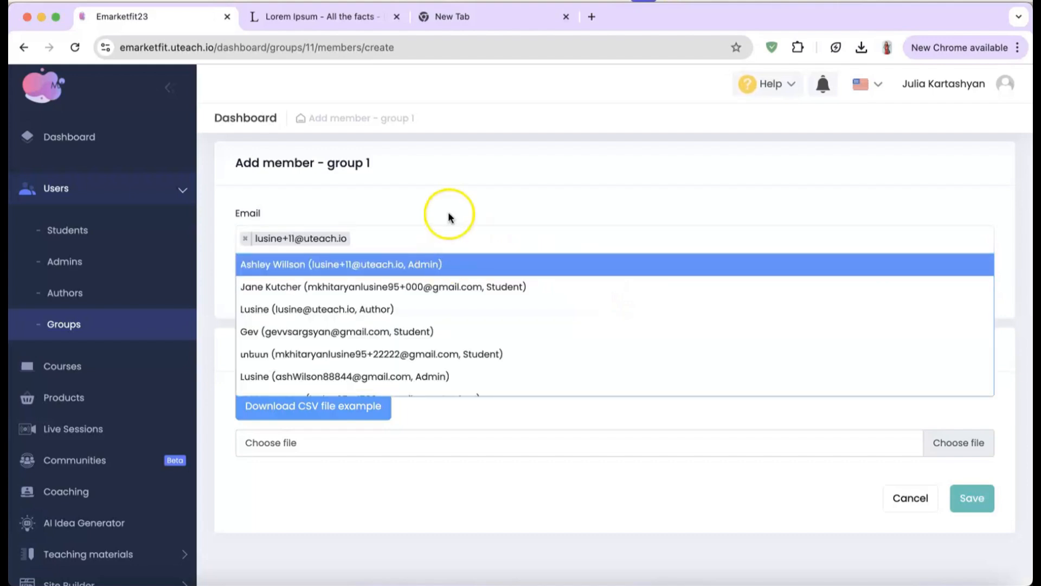
click(449, 214)
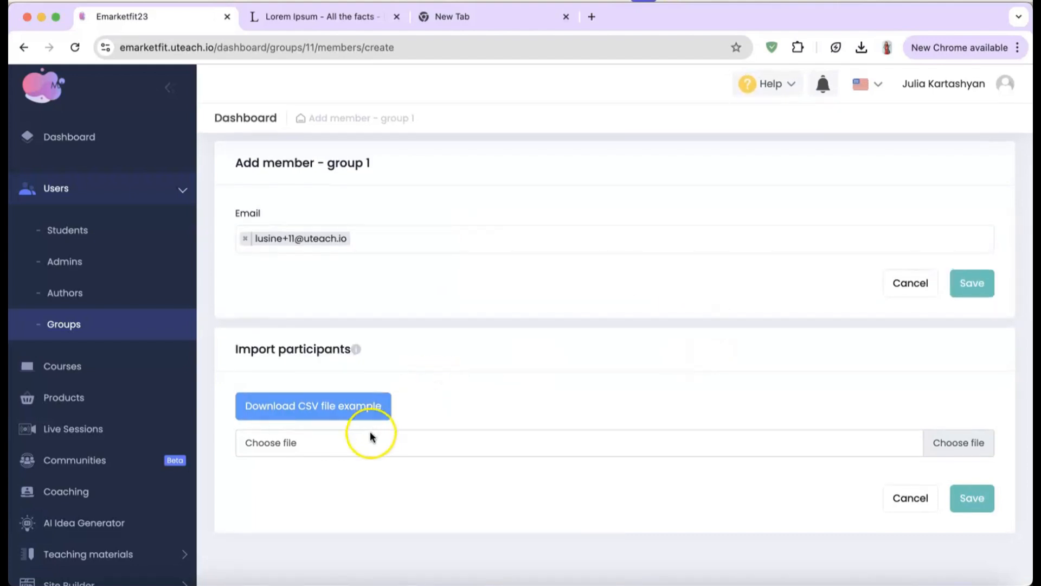
Step: Browse for a participants import file, cancel it, and save the member
click(337, 446)
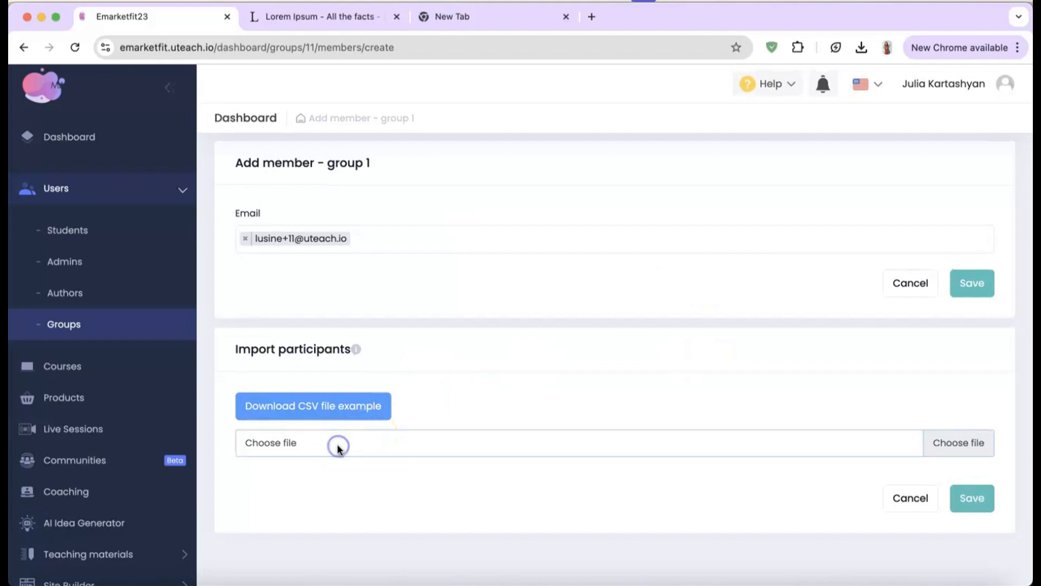
click(337, 445)
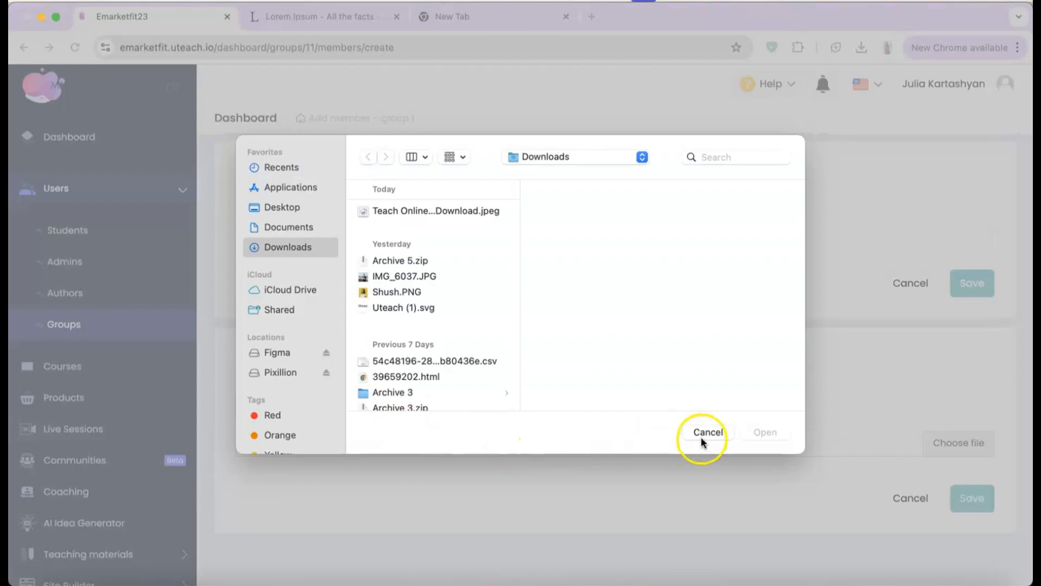
click(701, 438)
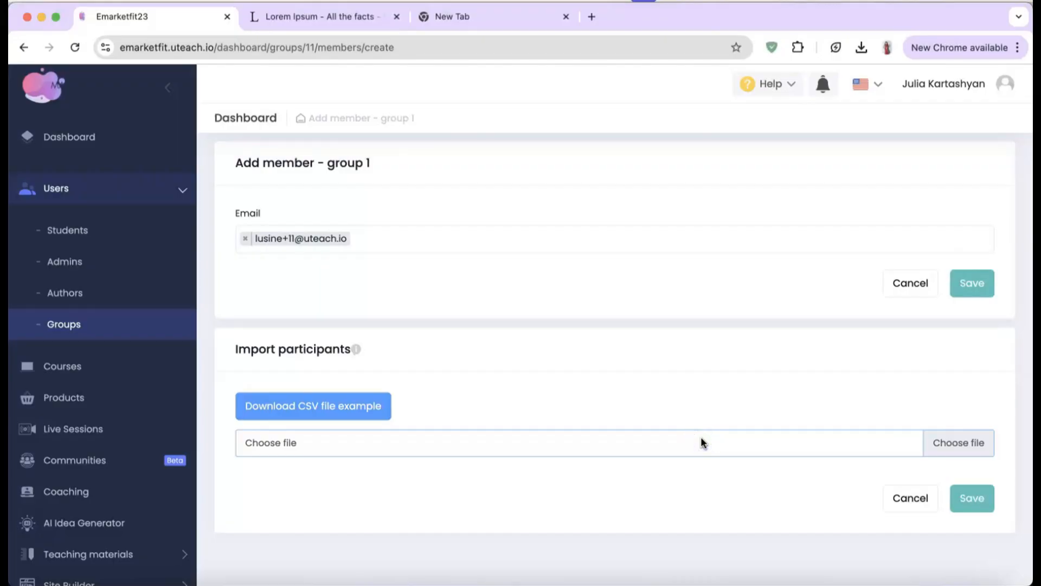
click(971, 503)
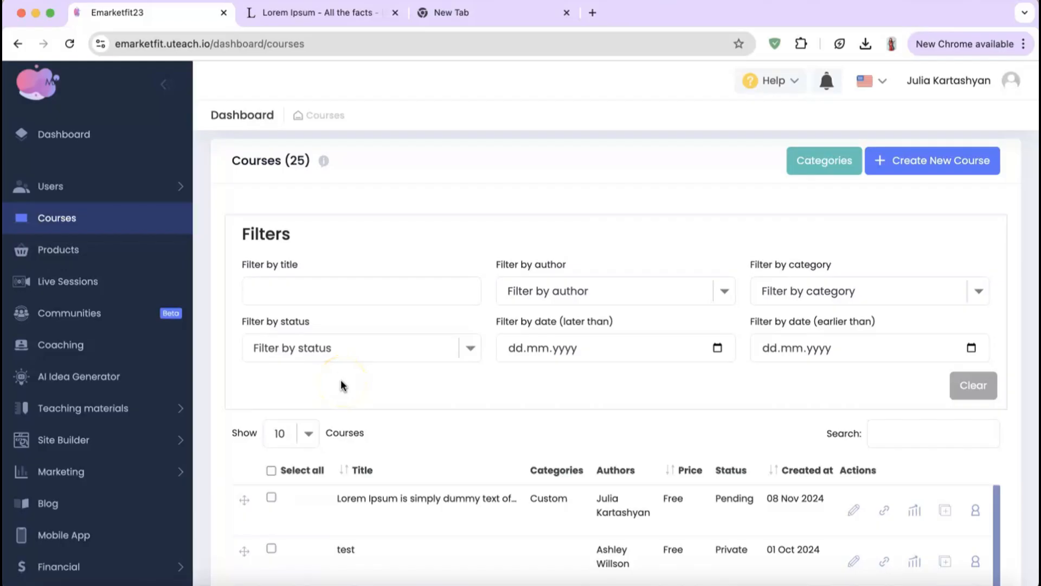
Step: Go to the Courses list and start a new course
click(54, 232)
click(953, 166)
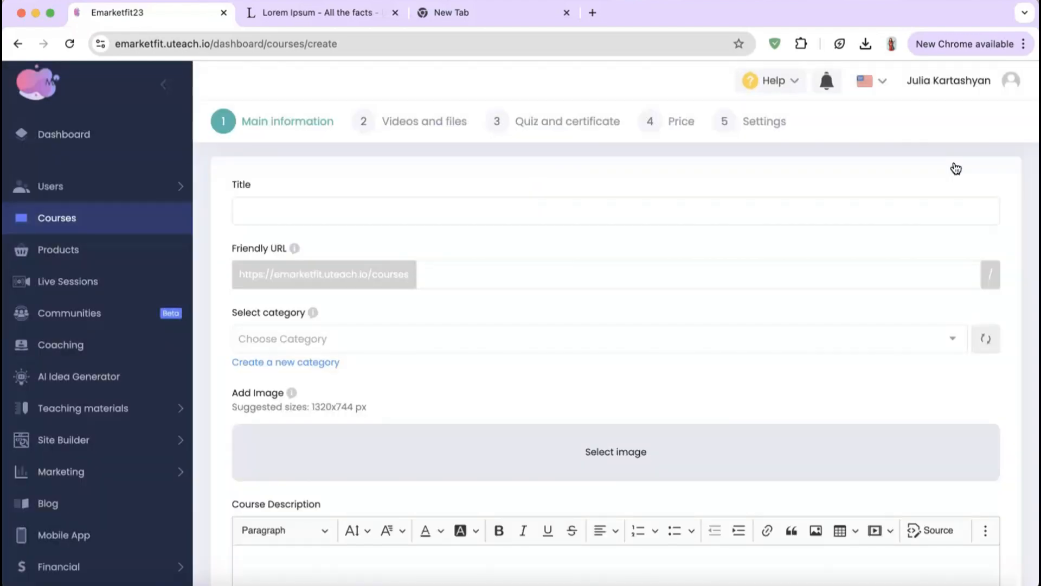
Step: Paste the sample text as the course title and choose the Custom category
click(670, 202)
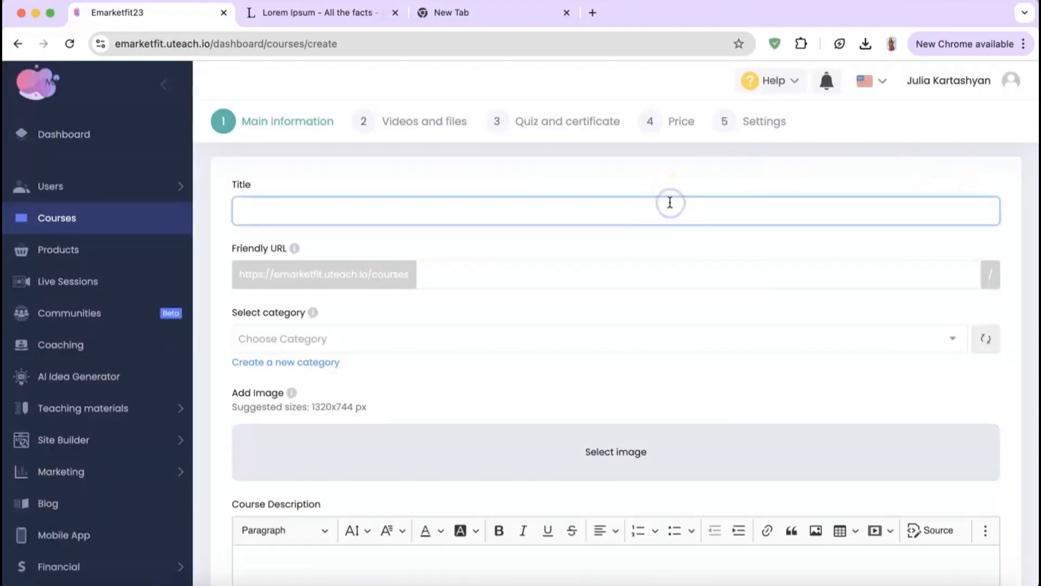
text(Lorem Ipsum is simply dummy text of the printing and typesetting)
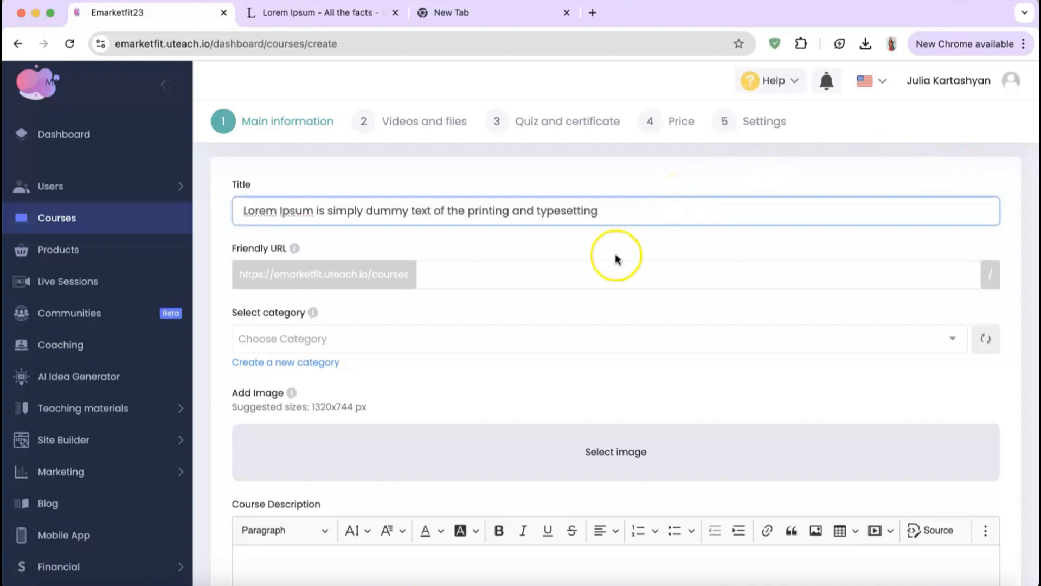
scroll(615, 255, down, 2)
click(508, 276)
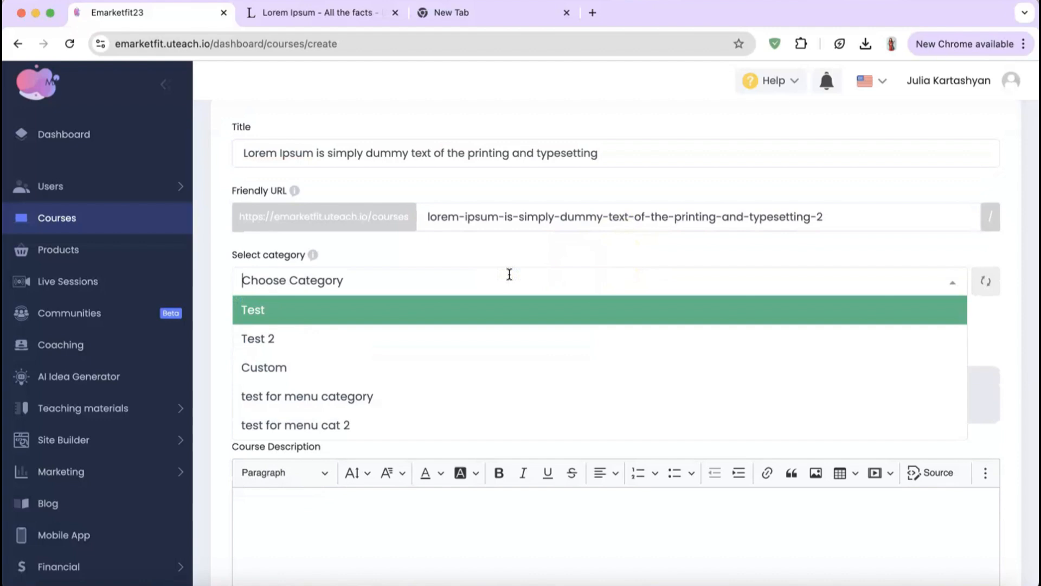
click(353, 366)
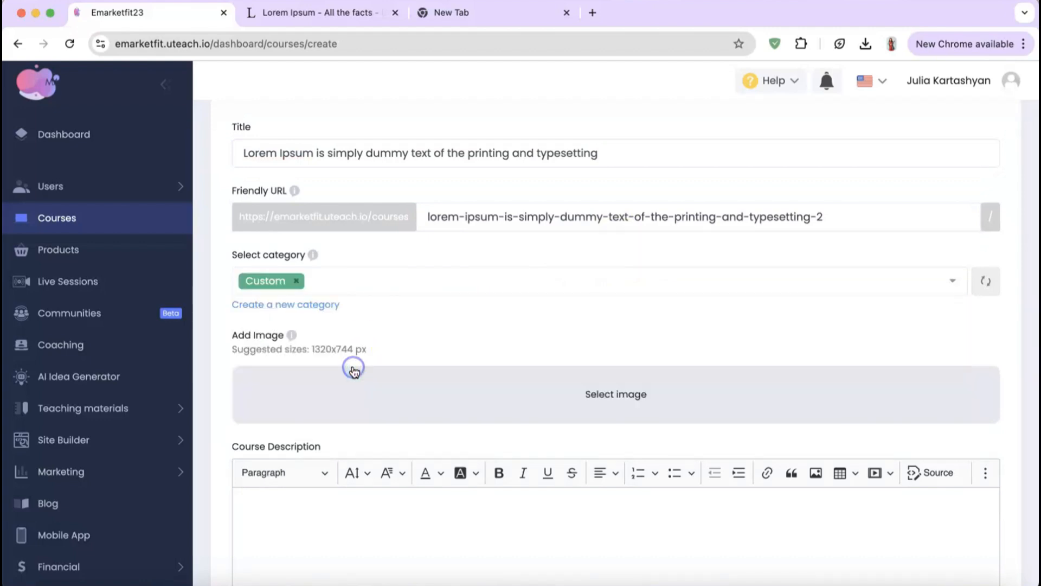
Step: Use smtp.png as the cover image and paste Lorem Ipsum into the course description
scroll(351, 358, down, 1)
click(604, 363)
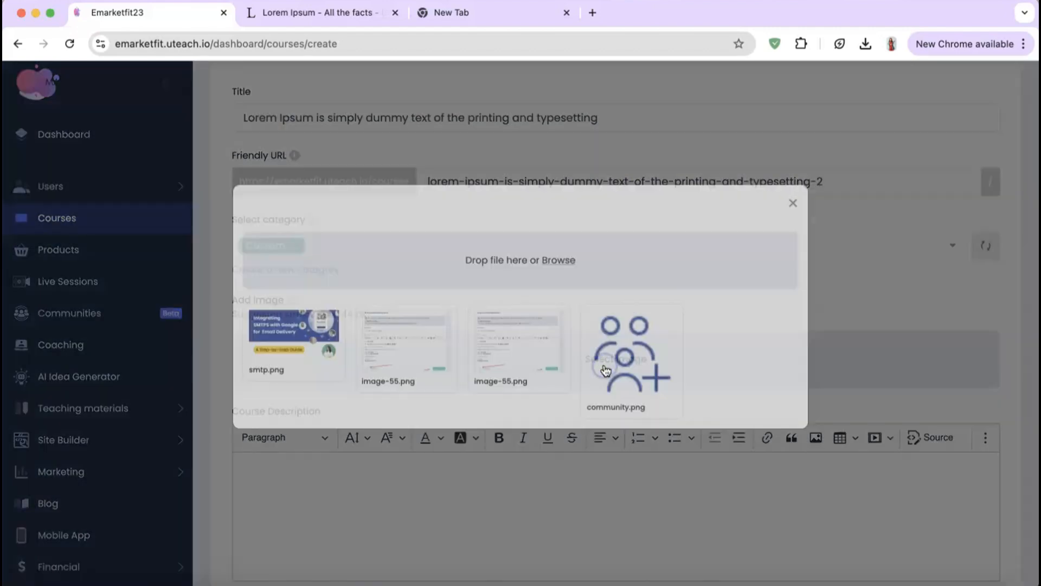
click(290, 378)
scroll(292, 378, down, 3)
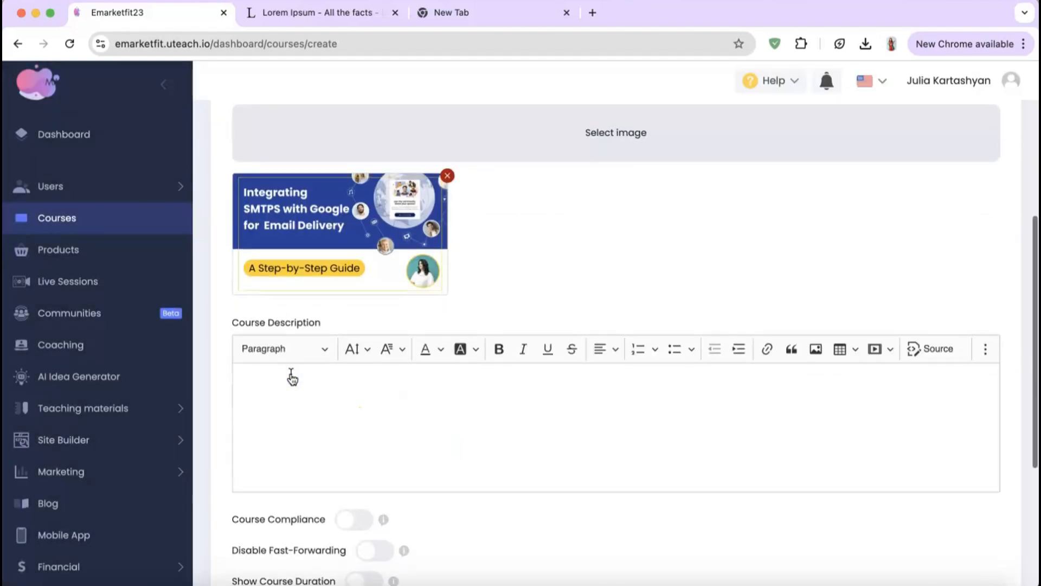
click(292, 377)
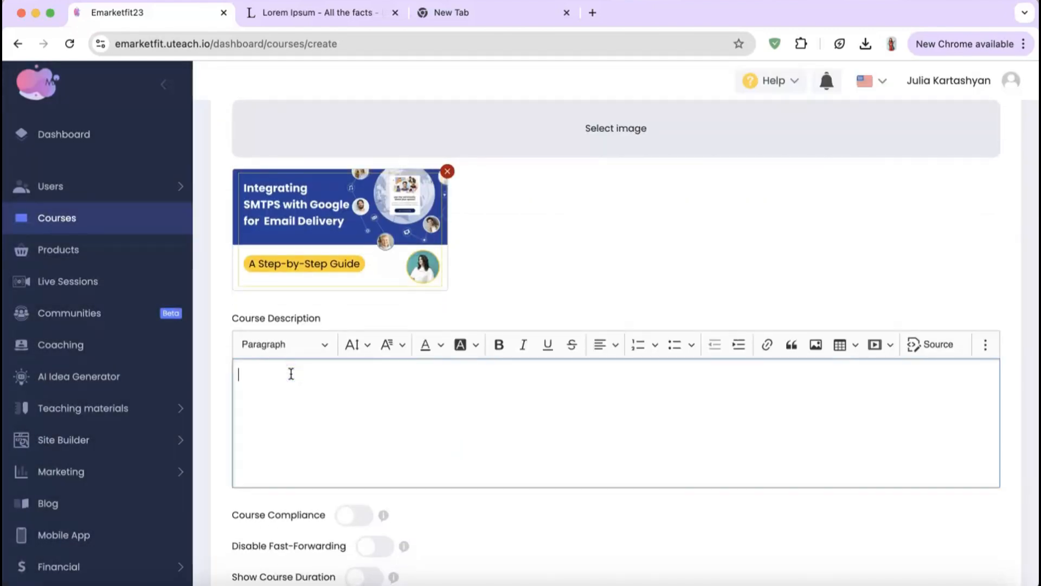
key(super+v)
key(super+v)
key(super+v)
scroll(662, 278, down, 1)
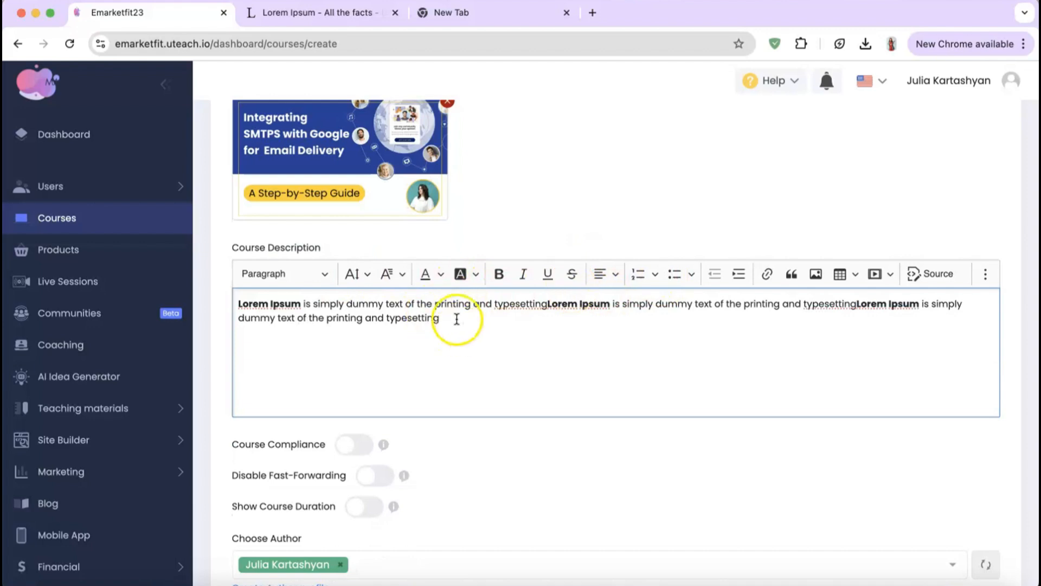
scroll(464, 376, down, 2)
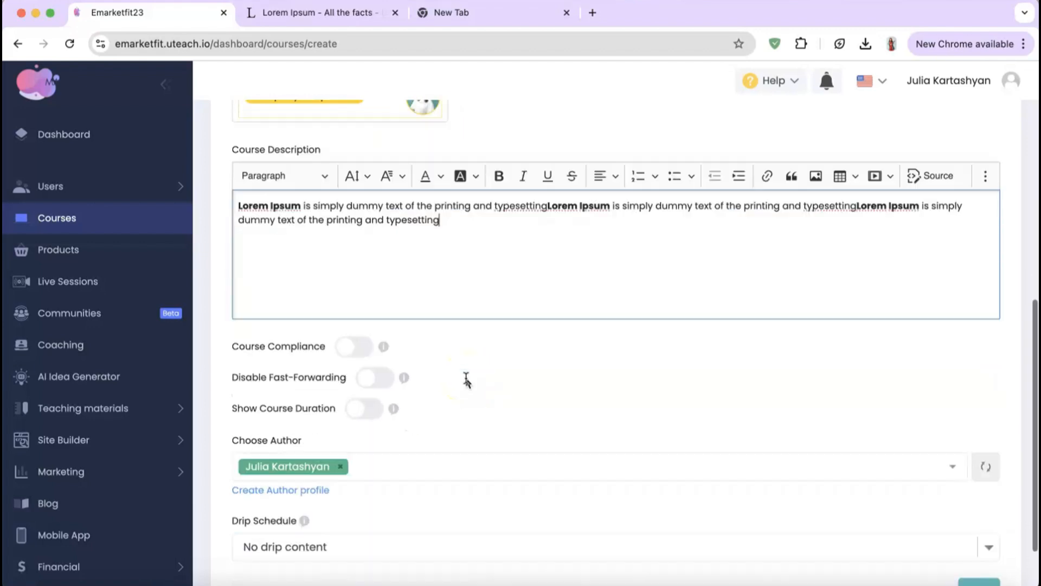
scroll(467, 380, down, 1)
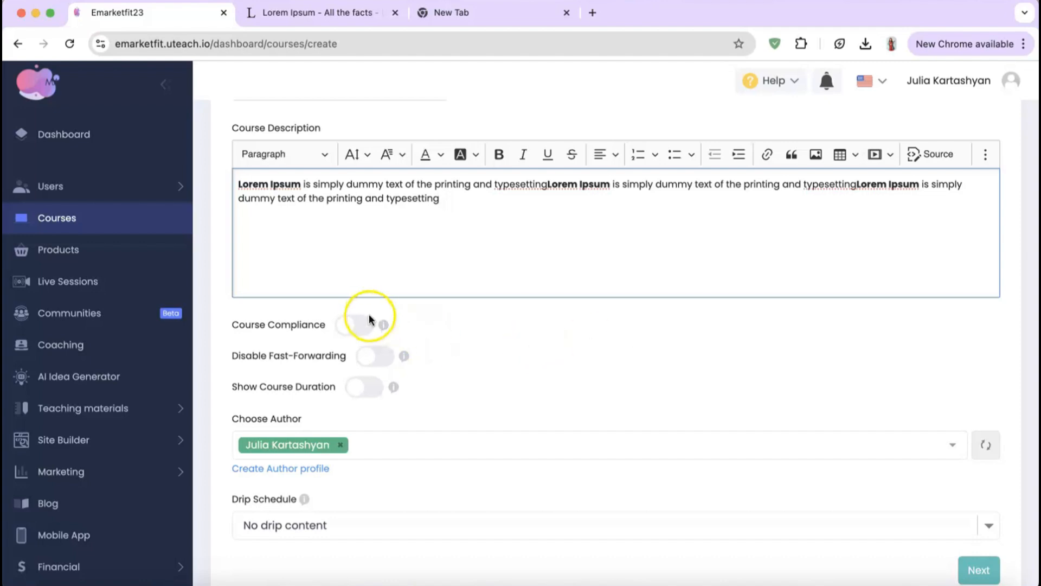
Step: Turn on Course Compliance, Disable Fast-Forwarding and Show Course Duration
click(359, 326)
click(382, 356)
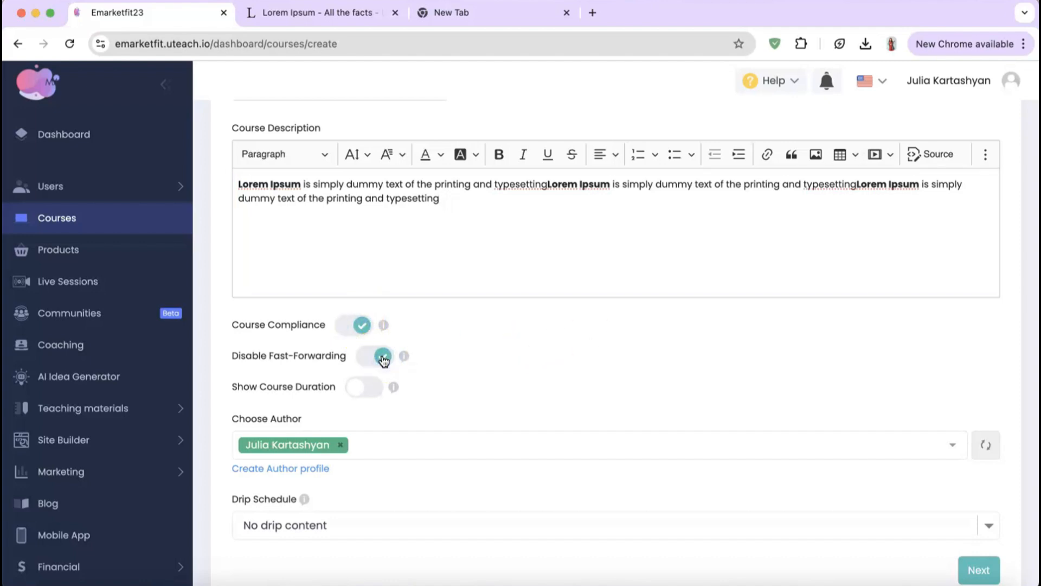
click(498, 403)
click(373, 393)
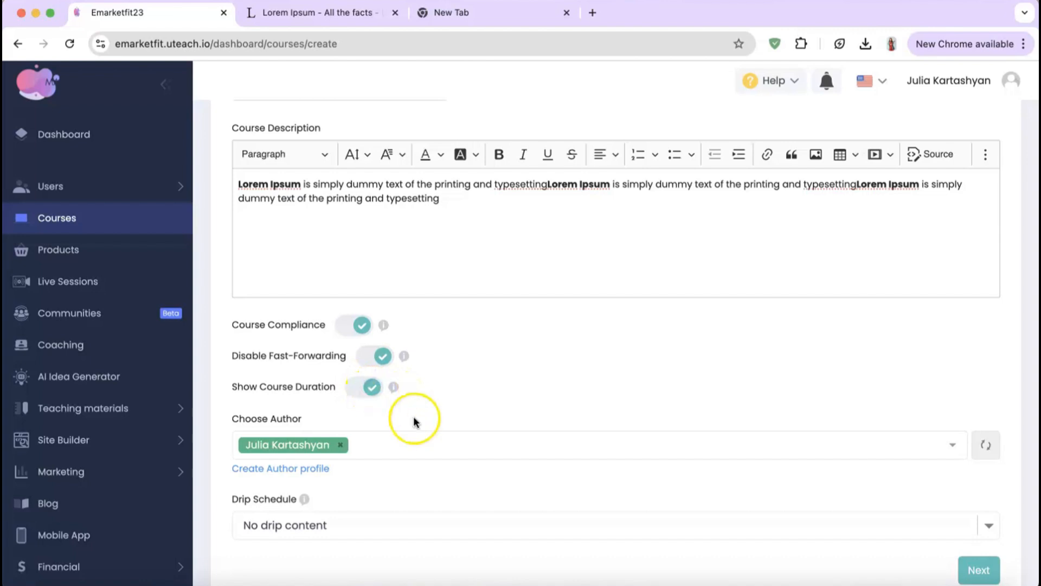
scroll(413, 415, down, 2)
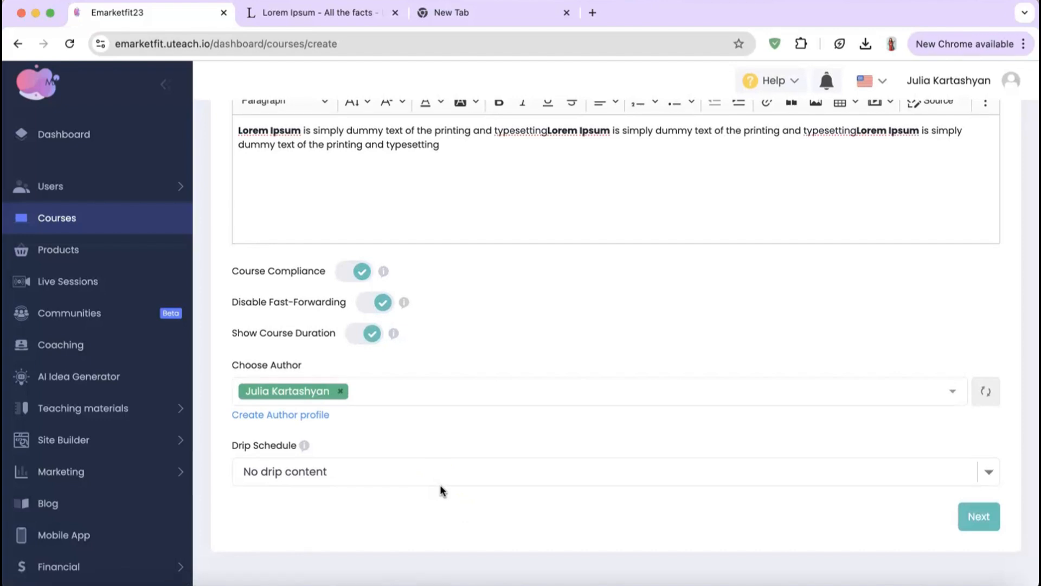
Step: Keep the drip schedule at No drip content and save the main information
click(409, 469)
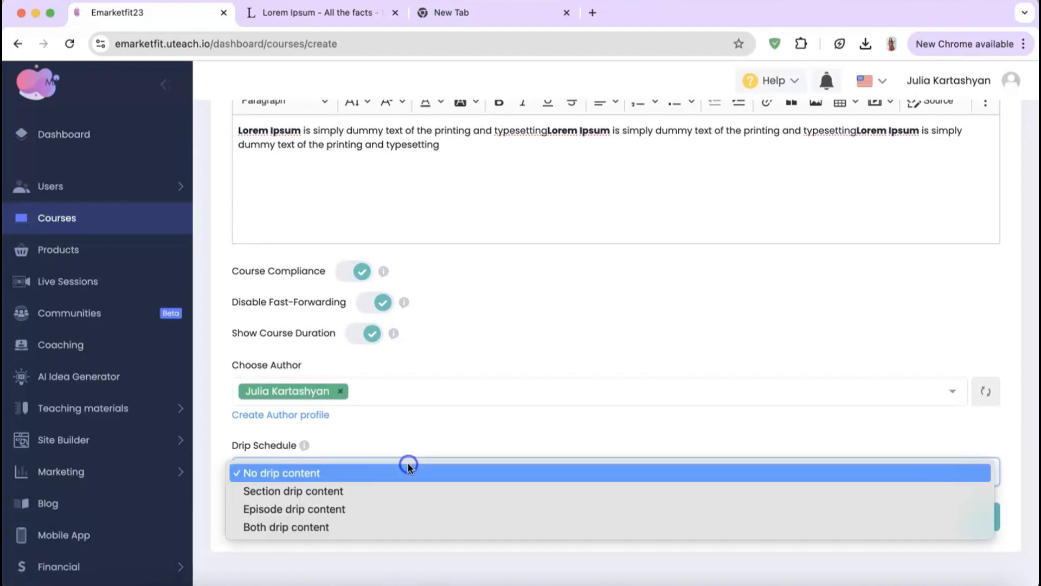
click(324, 485)
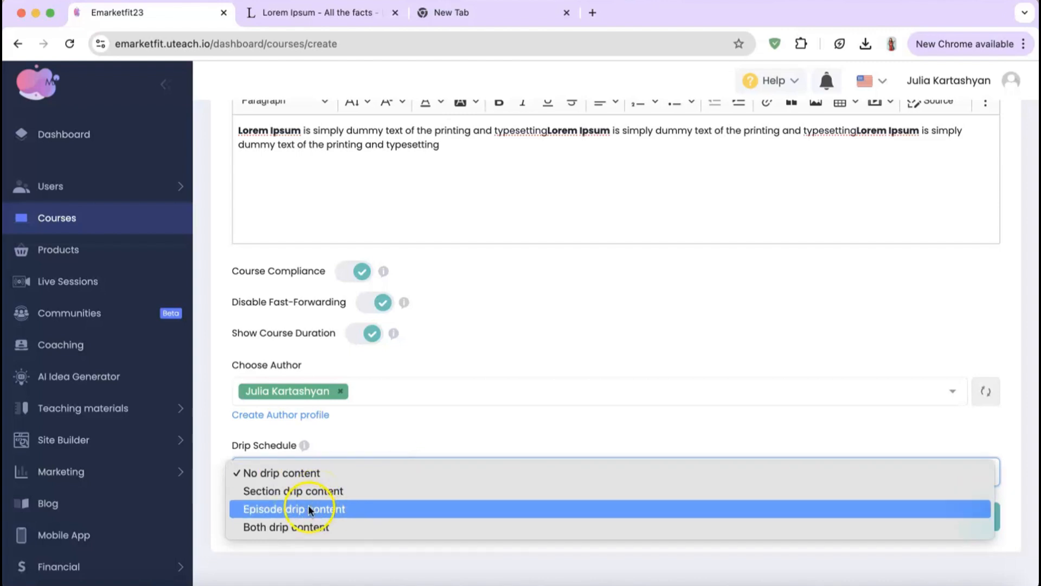
click(308, 561)
click(983, 520)
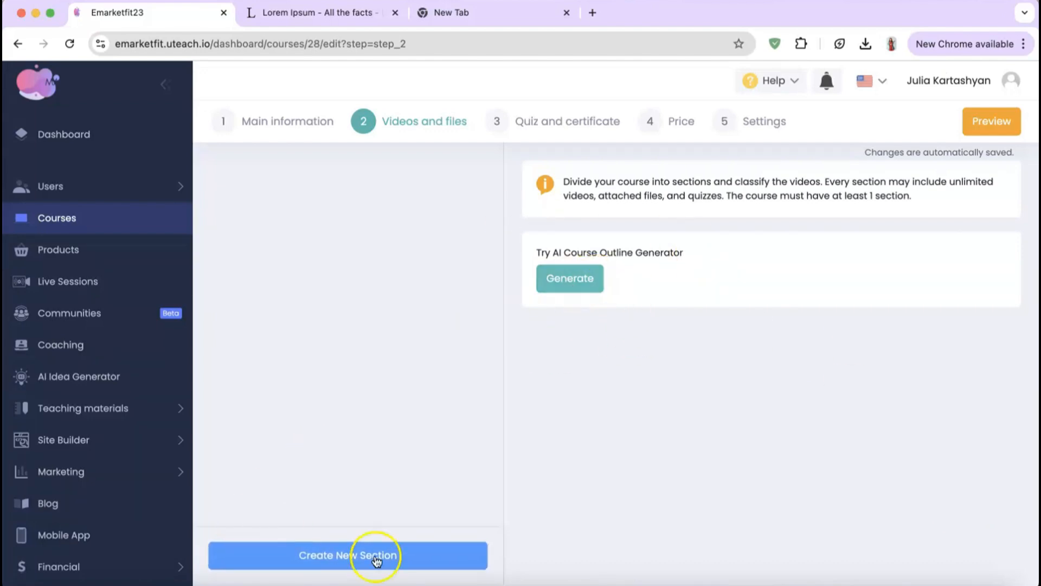
Step: Create a section titled 'Lorem Ipsum is simply dummy text of the printing and typesetting'
click(358, 569)
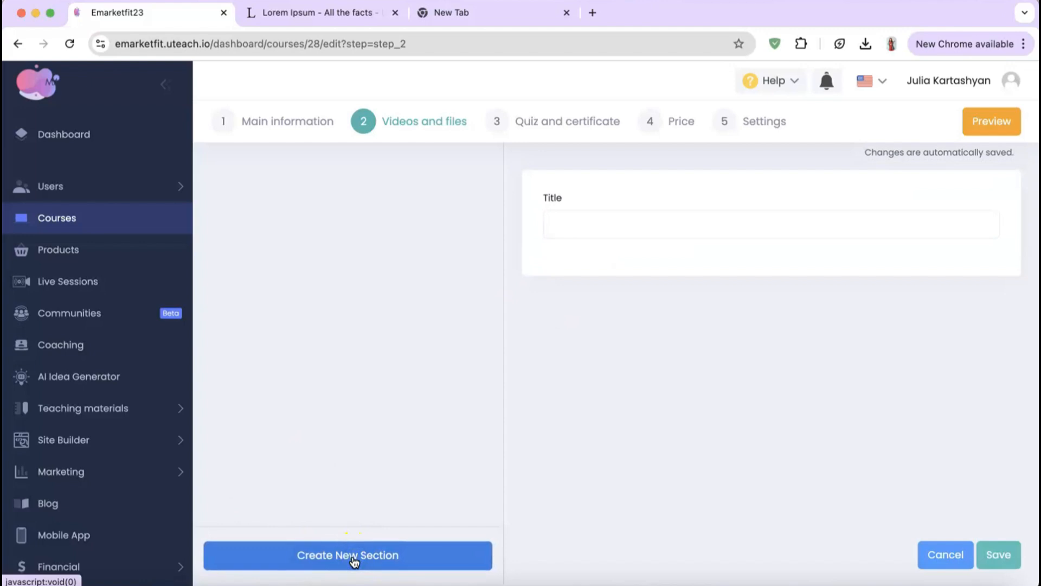
click(585, 218)
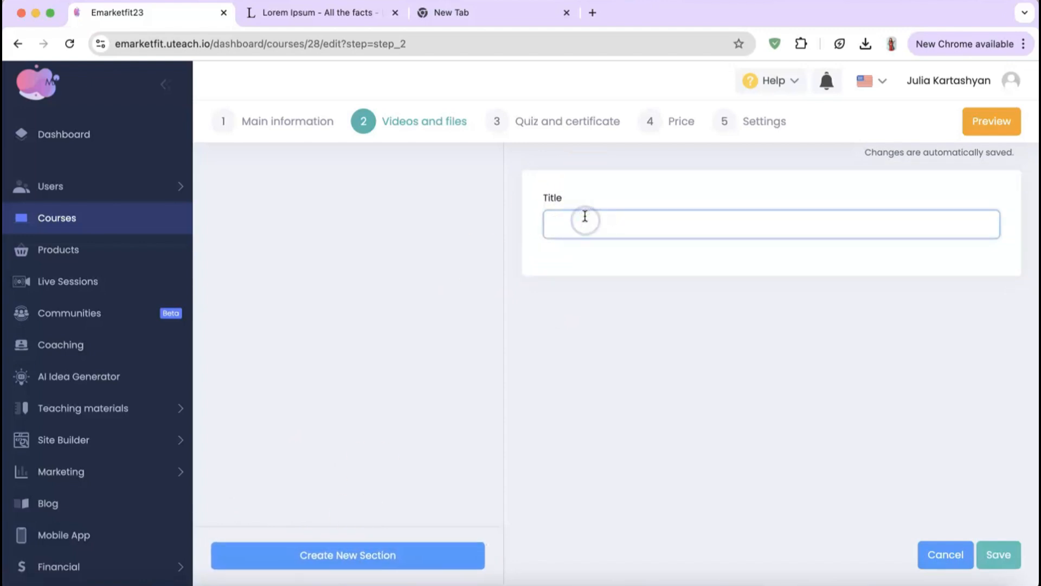
text(Lorem Ipsum is simply dummy text of the printing and typesetting)
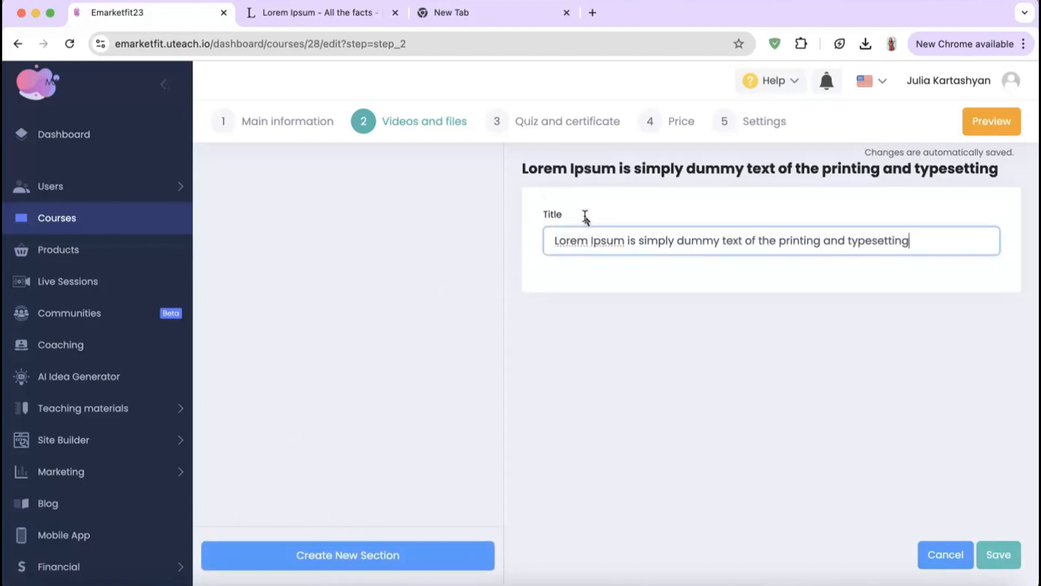
click(998, 554)
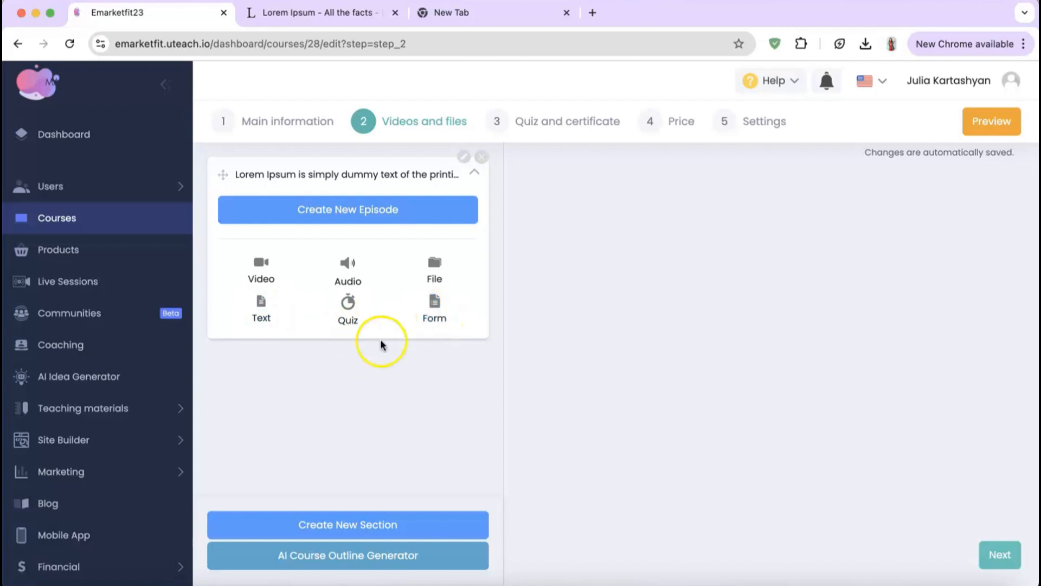
Step: Scroll through a new video episode form for the section, then go to Quiz and certificate
click(264, 274)
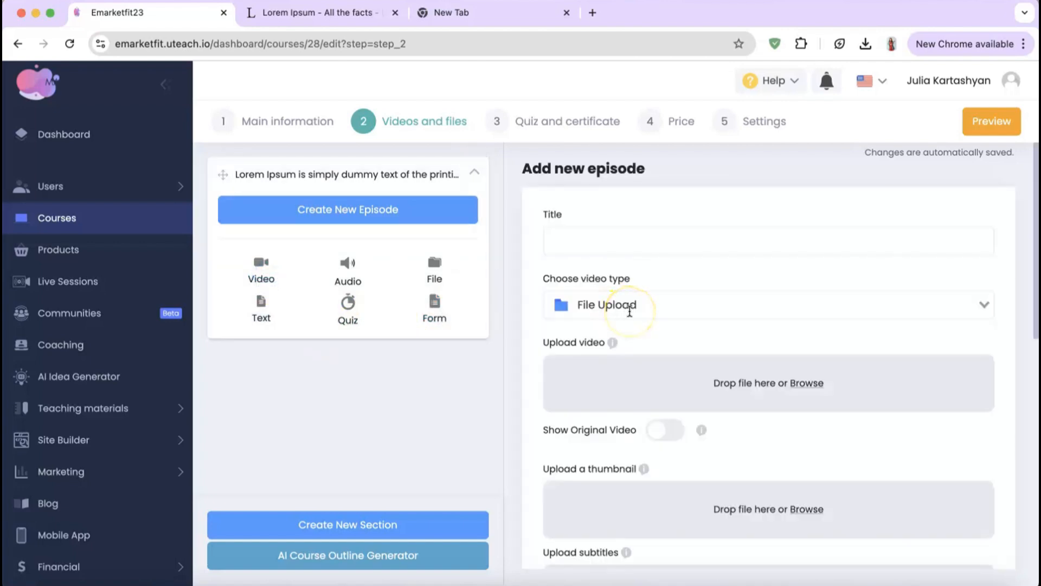
scroll(664, 375, down, 2)
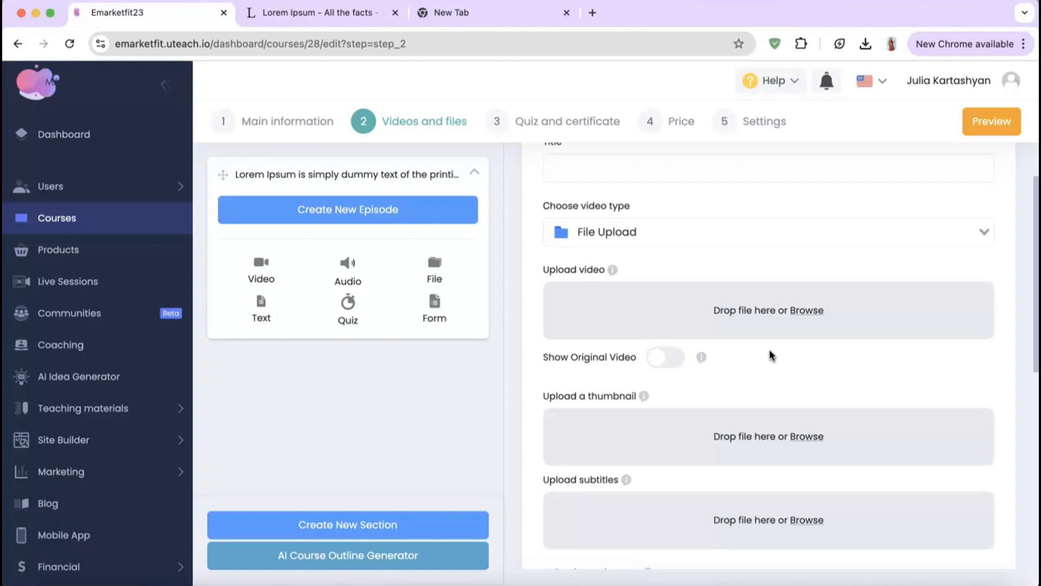
scroll(770, 351, down, 4)
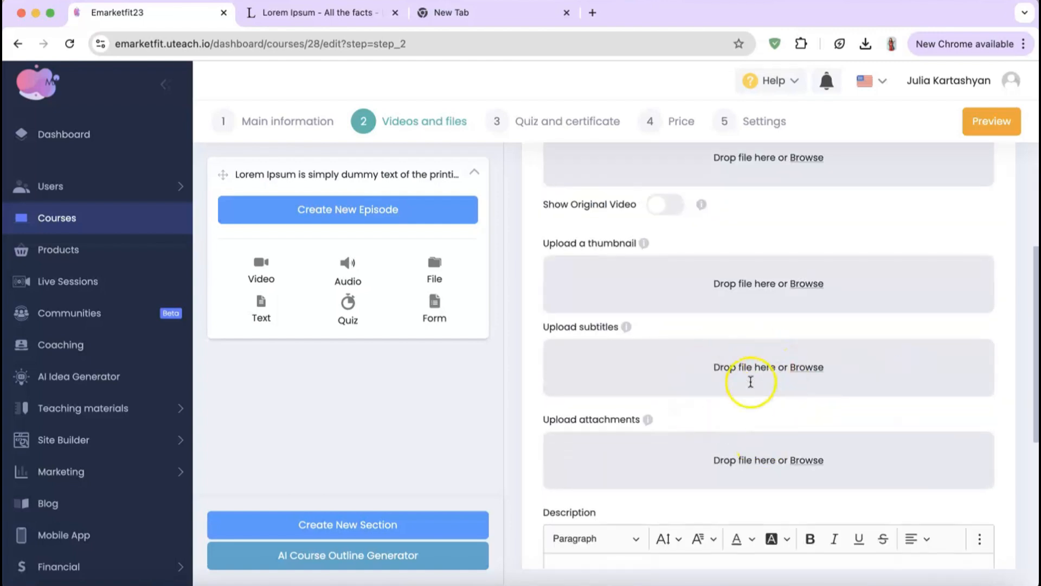
scroll(748, 385, down, 2)
scroll(668, 396, down, 3)
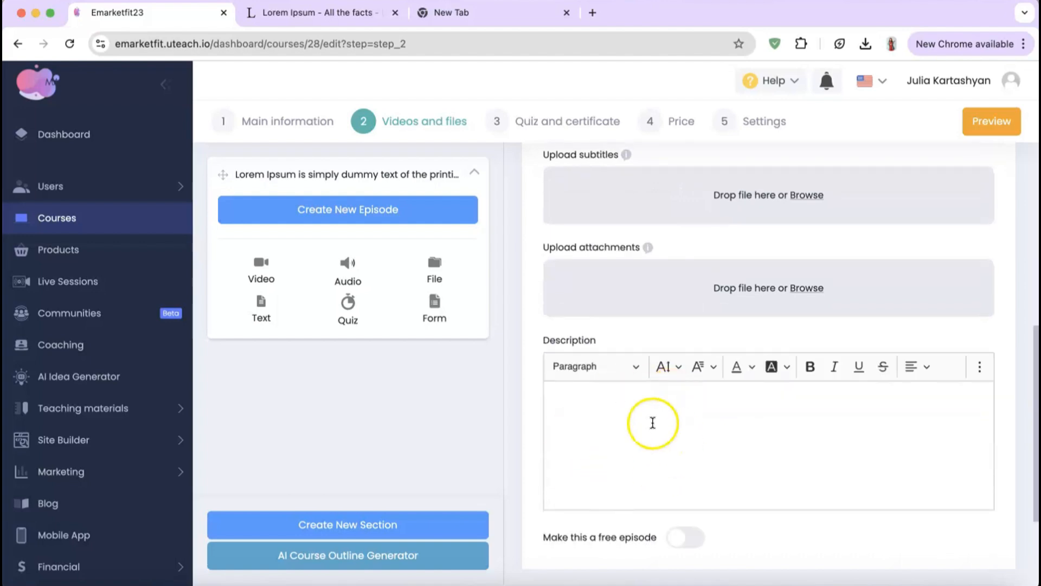
scroll(638, 425, down, 1)
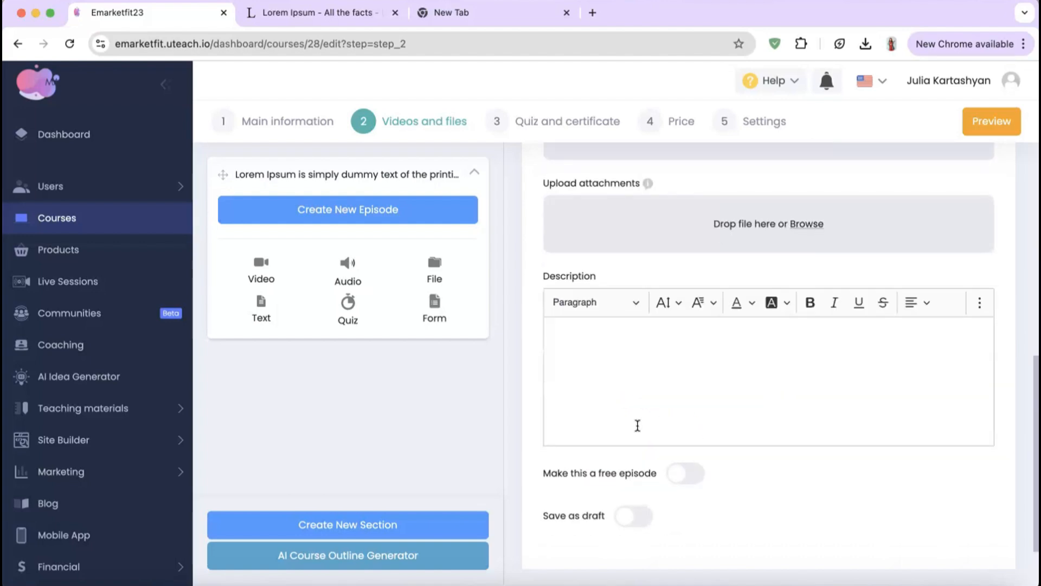
scroll(637, 425, down, 1)
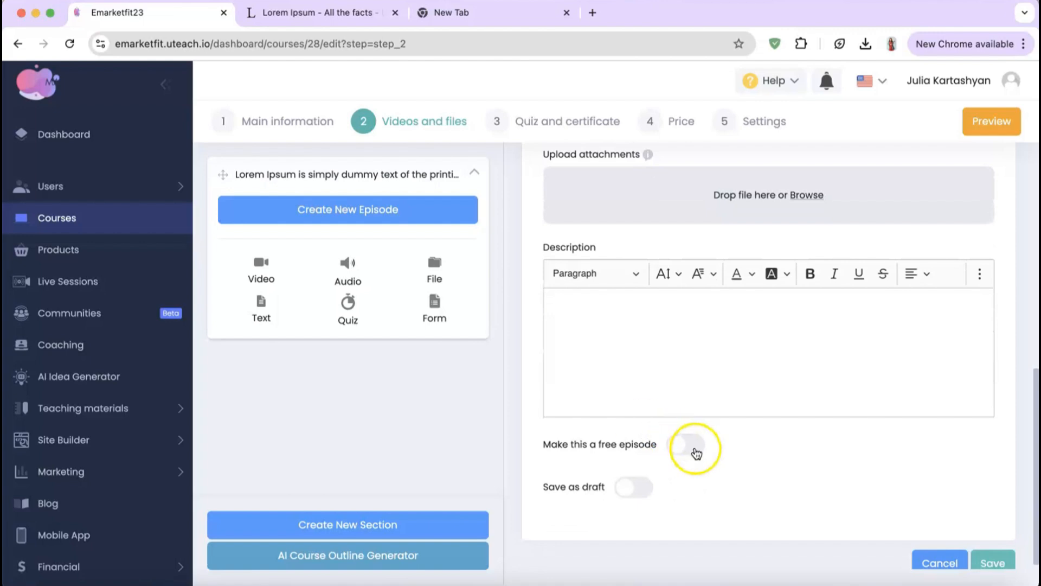
scroll(682, 461, down, 1)
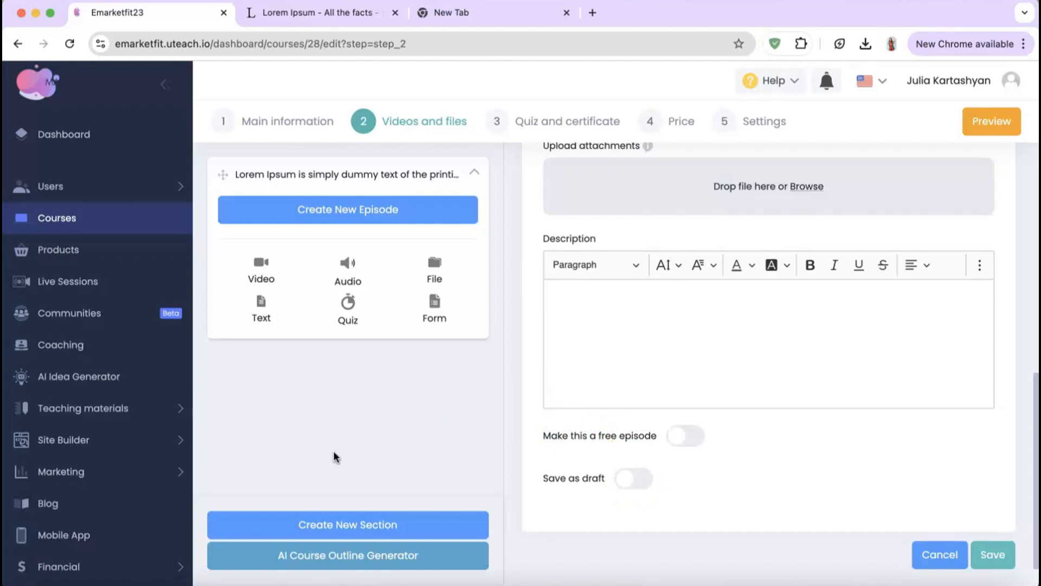
click(557, 126)
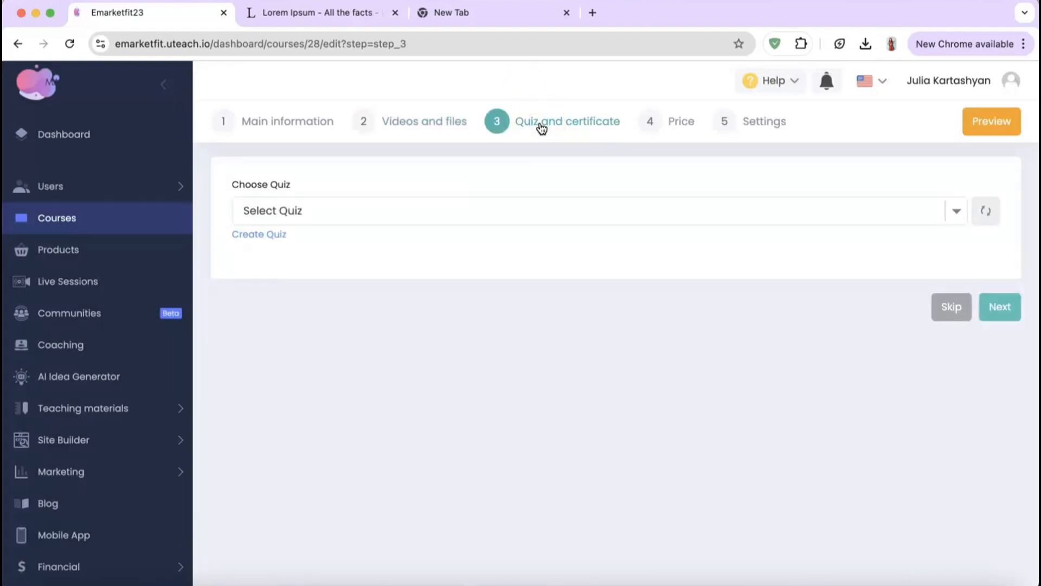
Step: Attach UNLISTED QUIZ to the course
click(328, 210)
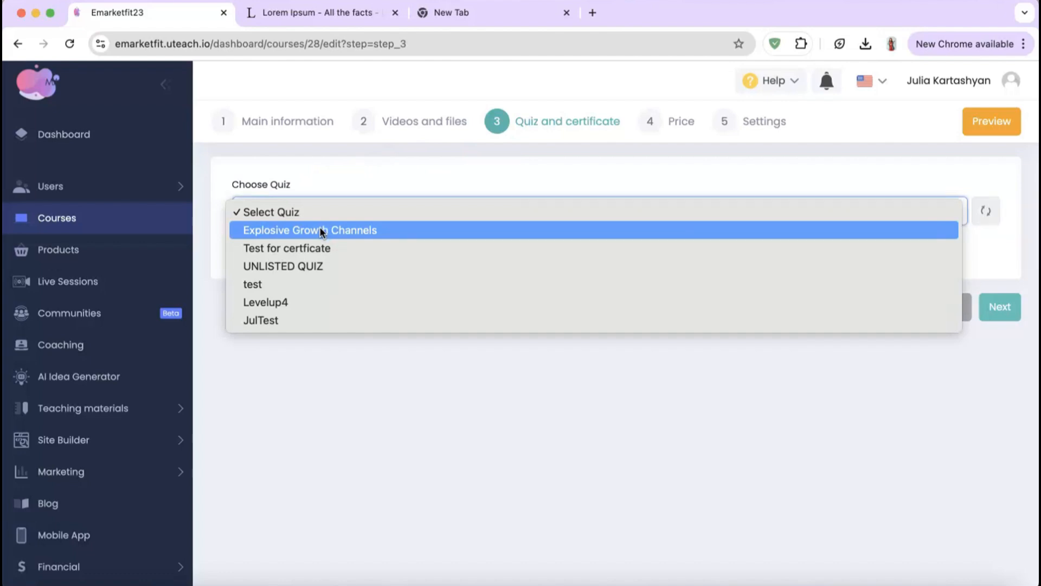
click(296, 266)
scroll(302, 306, down, 2)
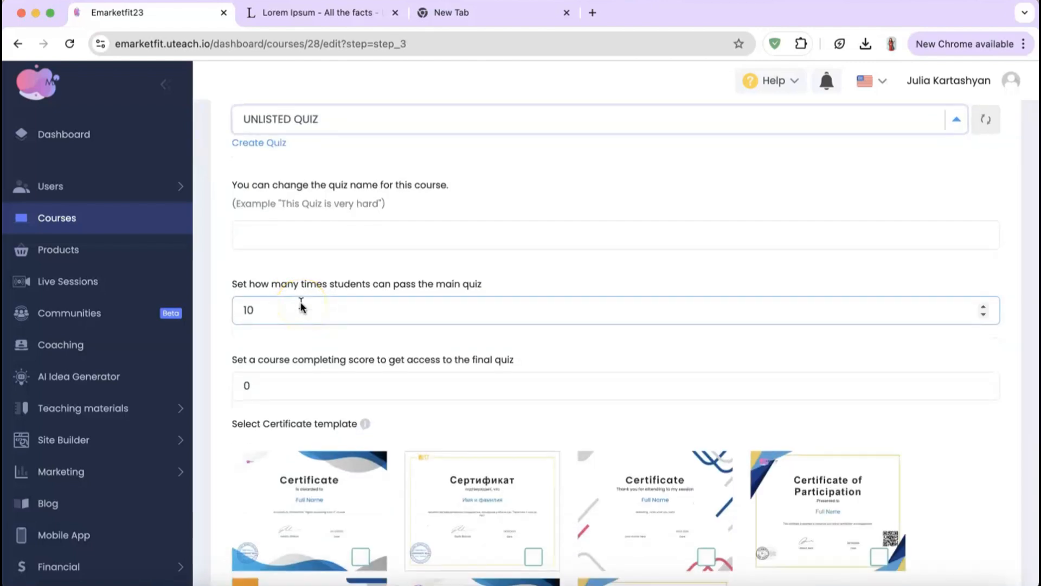
scroll(302, 307, down, 1)
click(305, 253)
scroll(313, 250, down, 2)
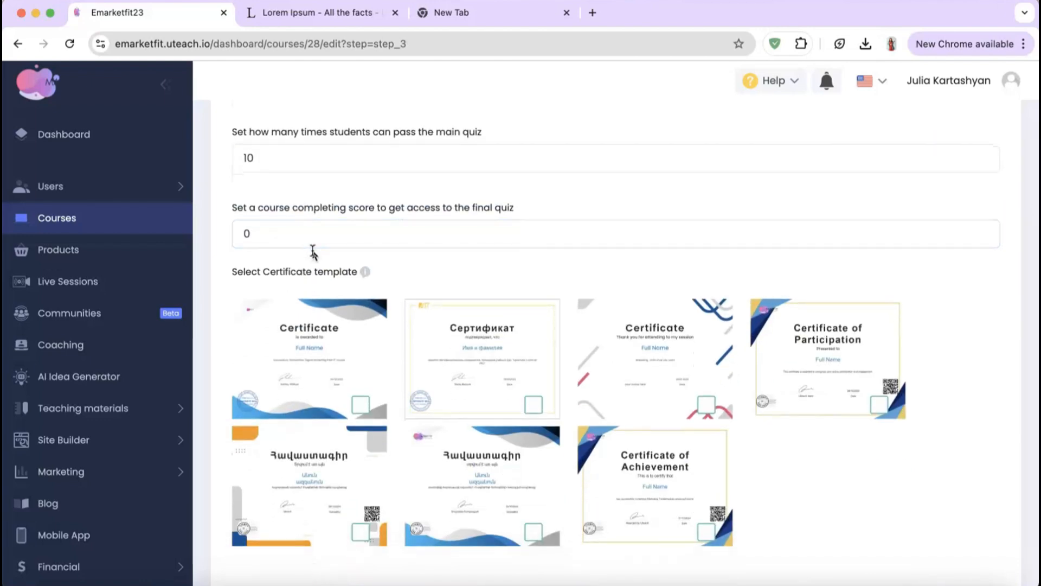
scroll(313, 251, down, 2)
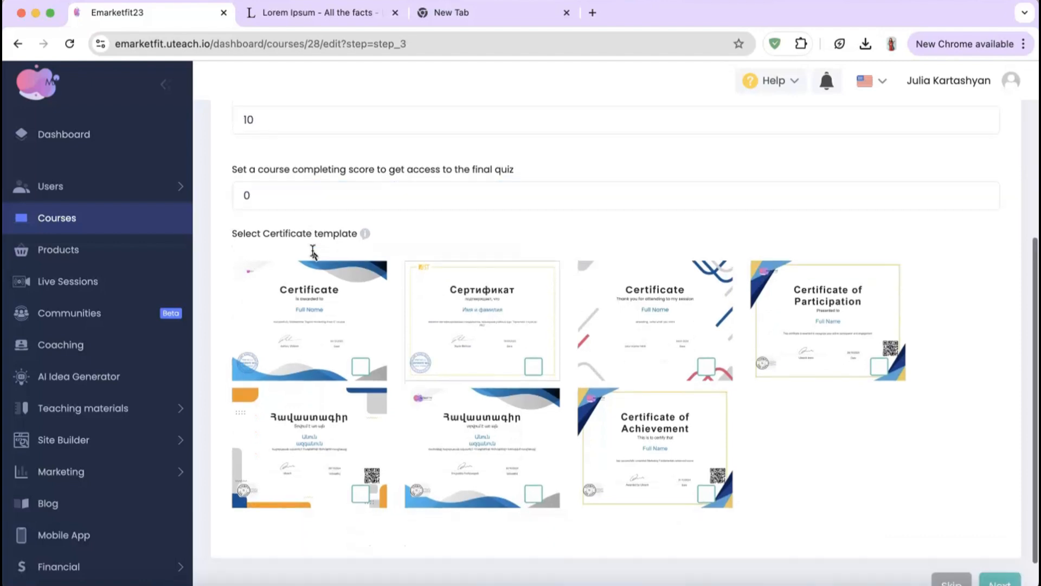
Step: Choose the 'Thank you for attending' certificate with a 20% passing score and continue
click(383, 235)
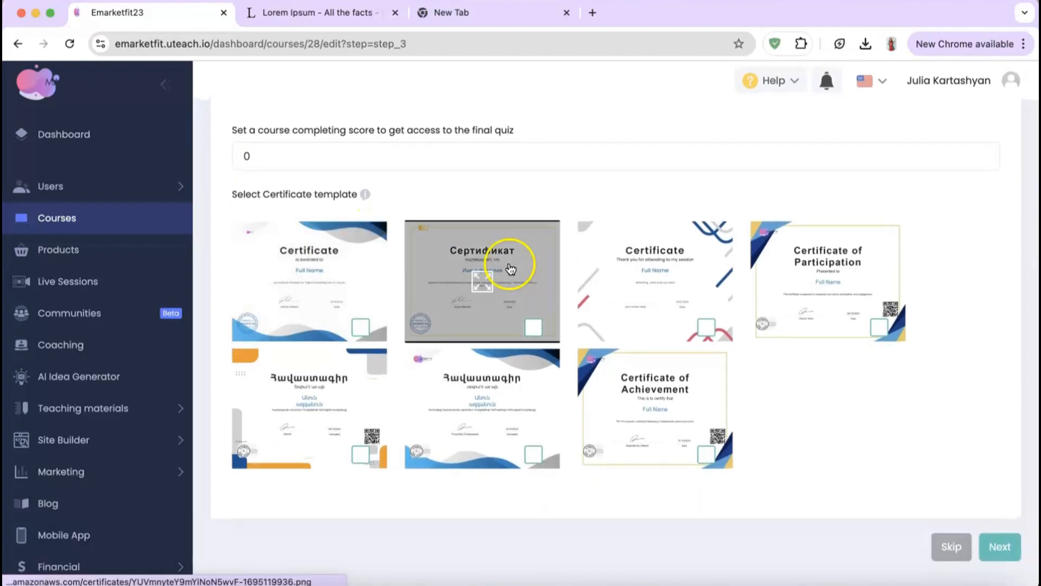
click(708, 332)
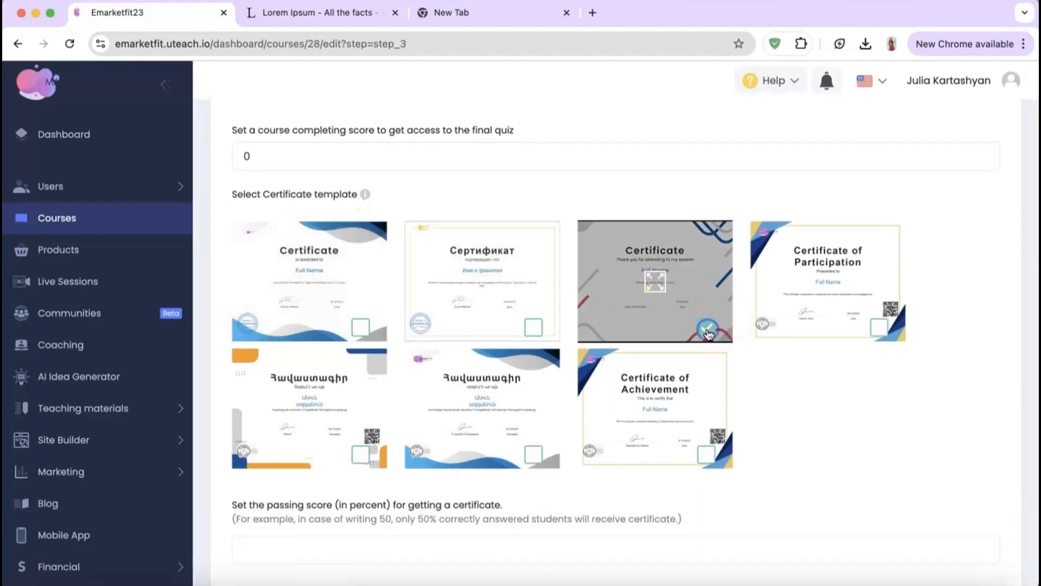
scroll(708, 332, down, 2)
click(435, 469)
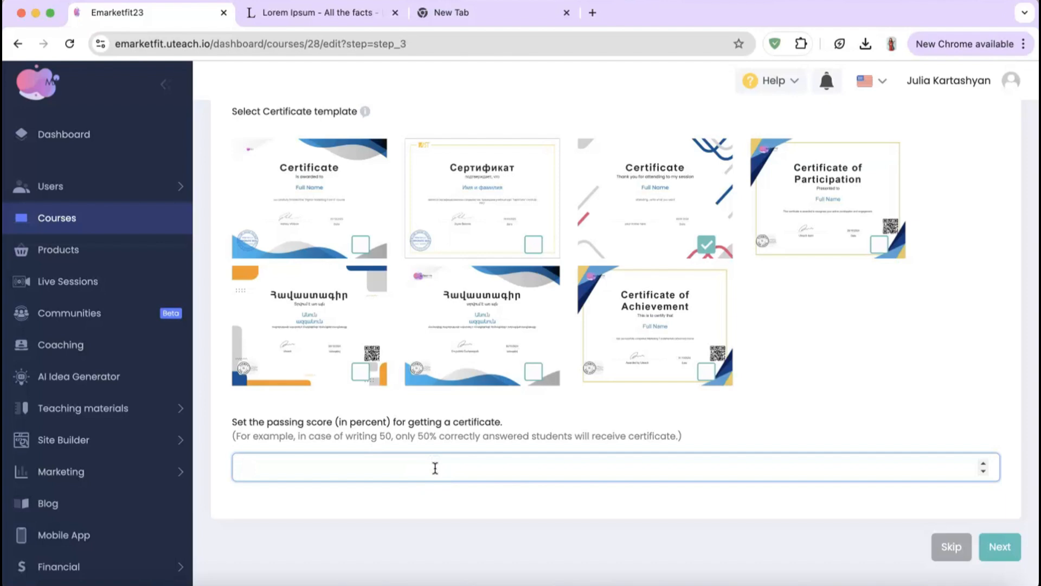
click(1000, 547)
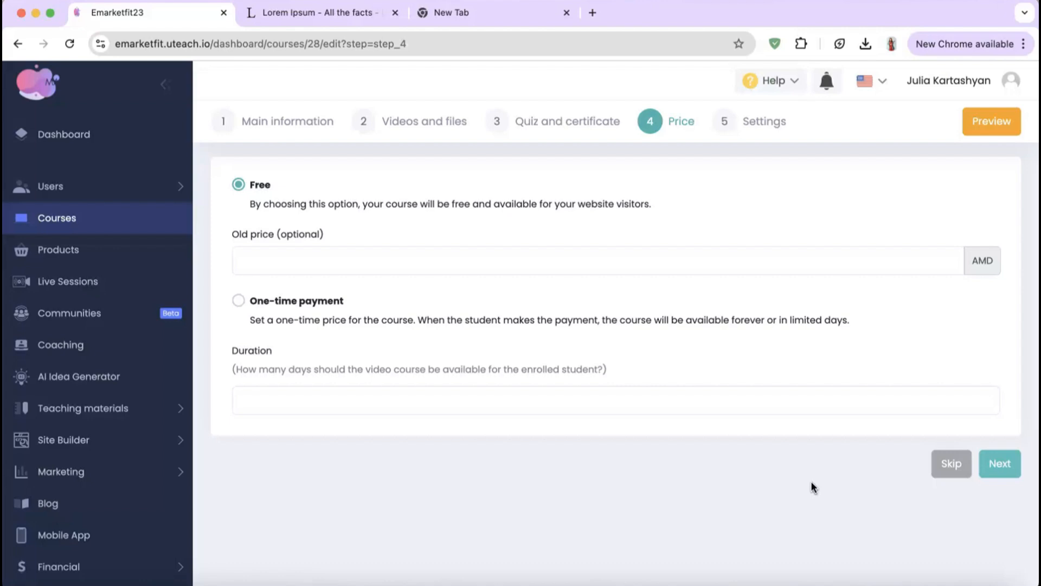
Step: Set a one-time payment of 300 AMD, old price 500, with 30-day access
click(318, 304)
click(320, 308)
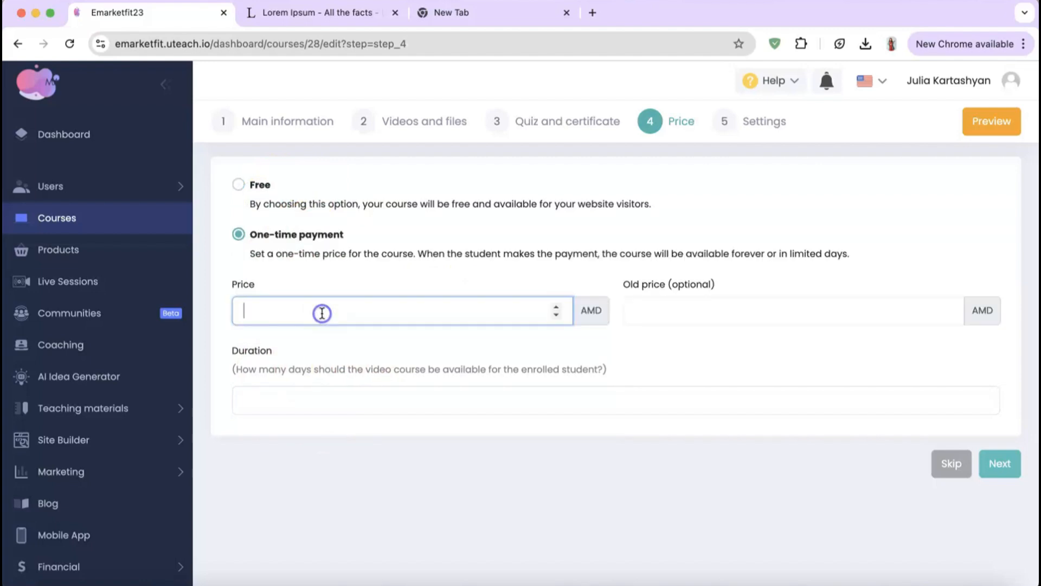
text(300)
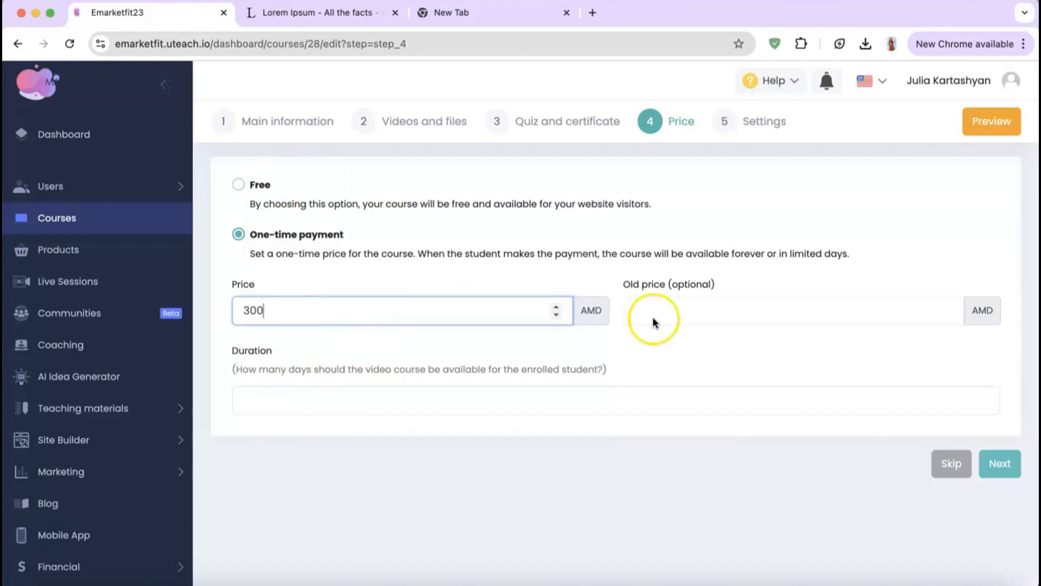
click(708, 315)
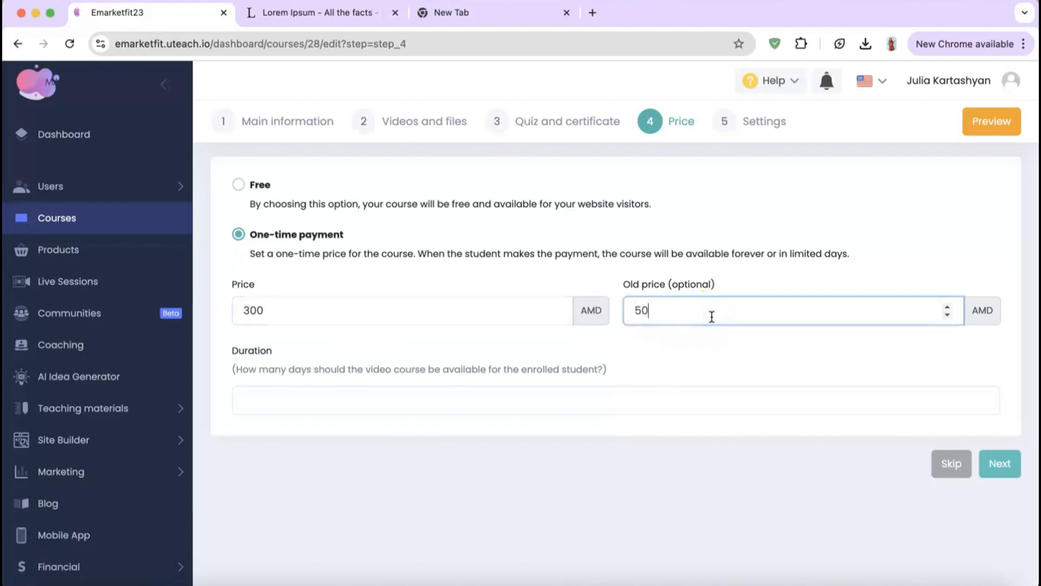
click(498, 408)
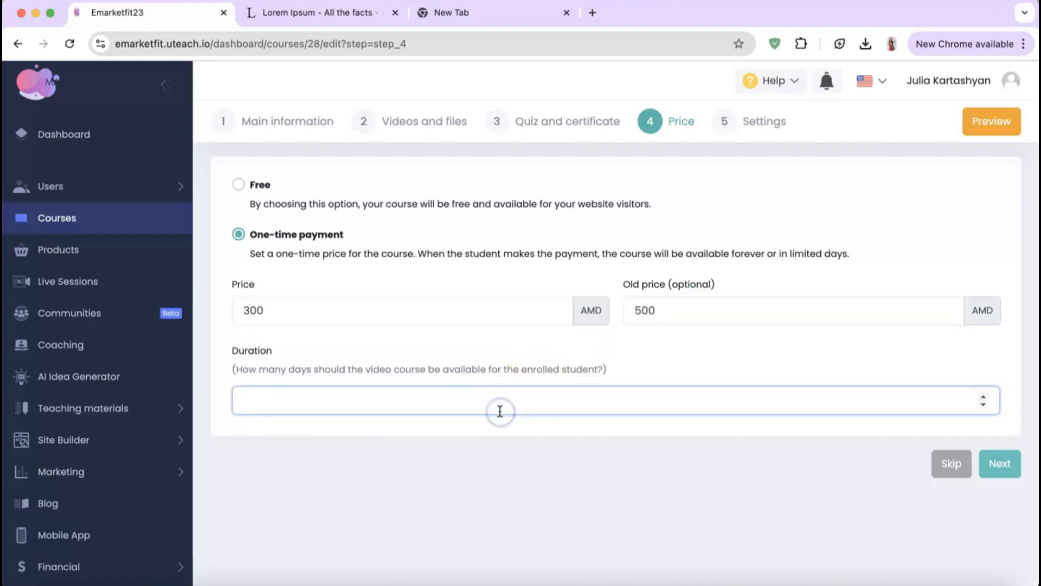
text(30)
click(1001, 464)
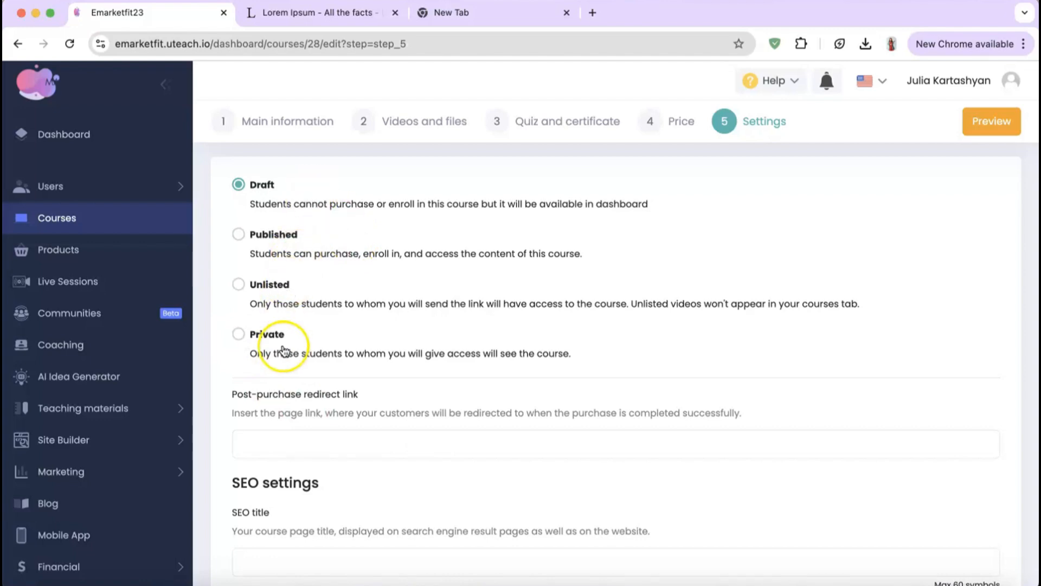
Step: Look over the redirect link and SEO title fields, then save the course with Draft status
scroll(348, 382, down, 3)
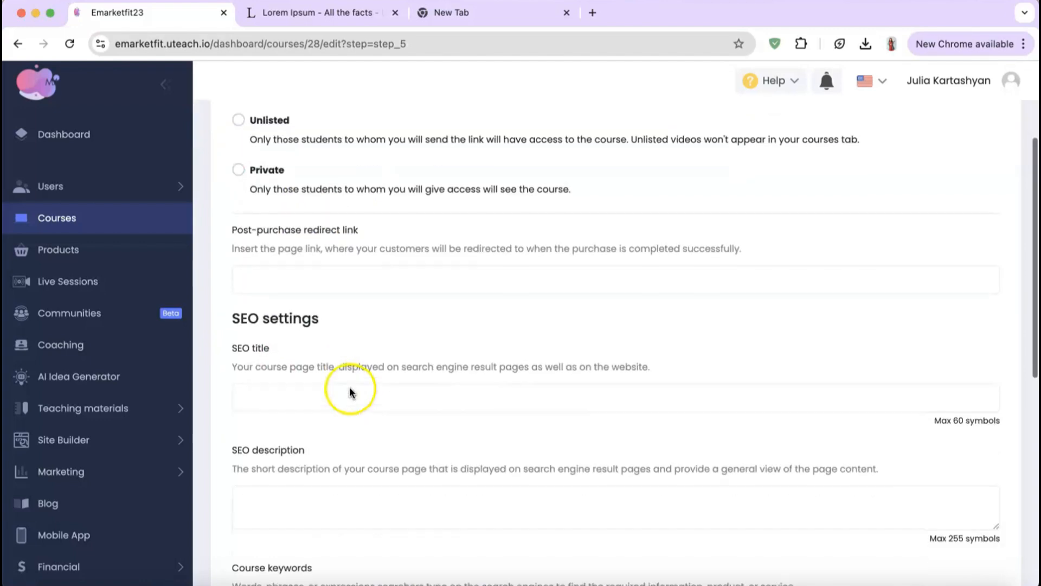
click(344, 281)
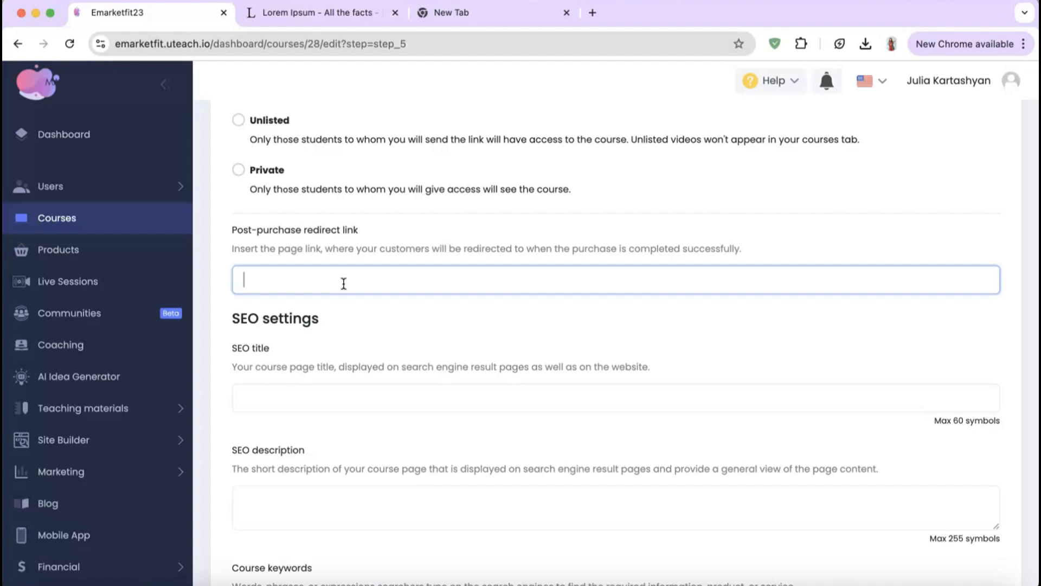
scroll(343, 283, down, 3)
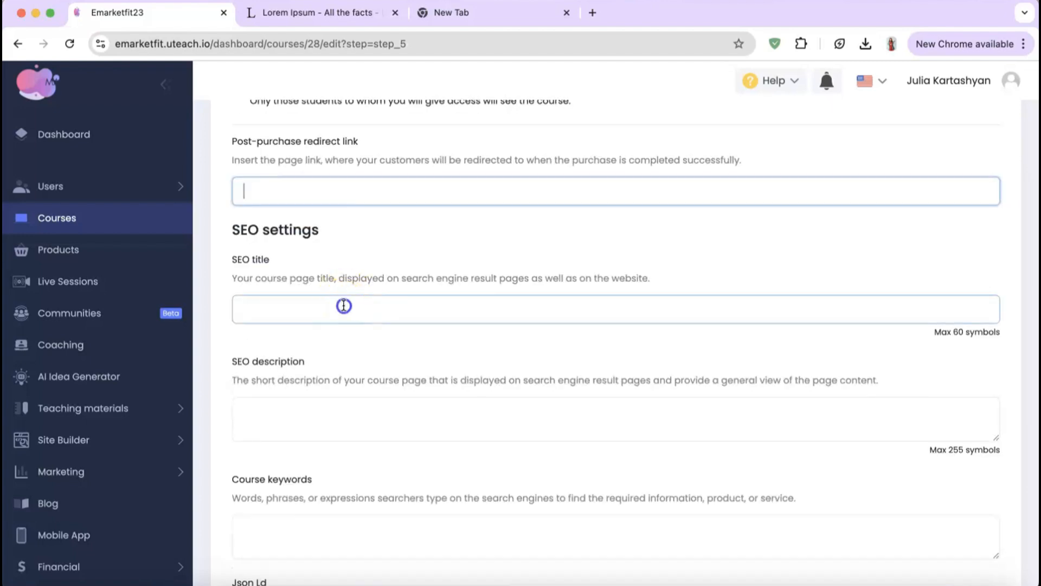
click(344, 304)
scroll(344, 304, down, 2)
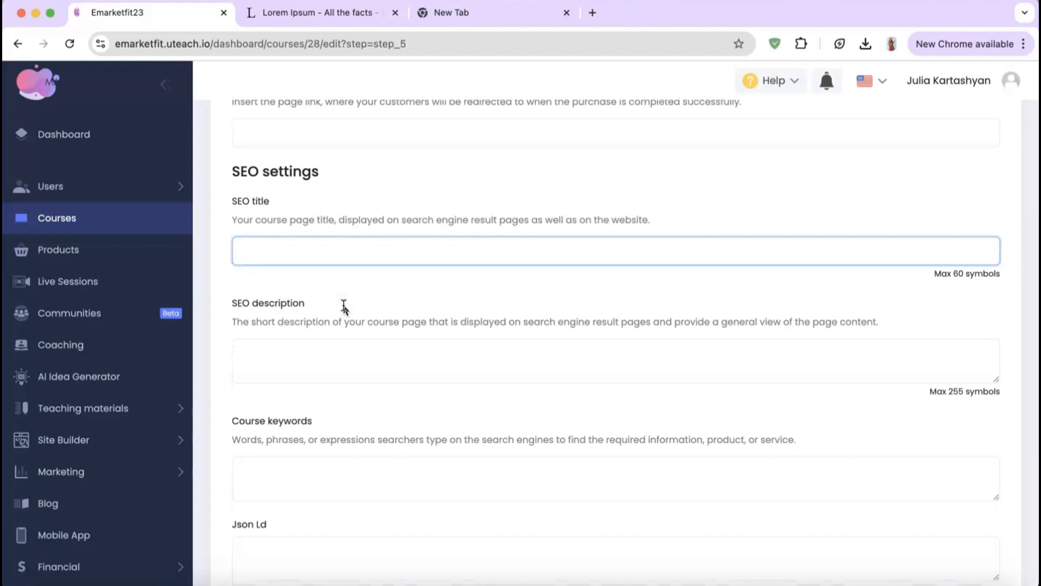
scroll(344, 307, down, 9)
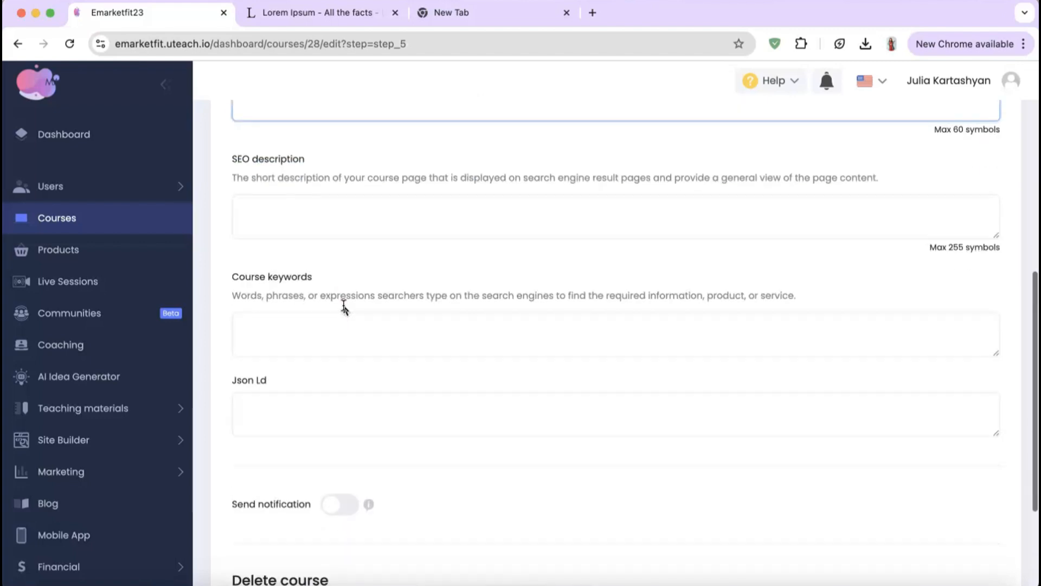
scroll(343, 305, down, 2)
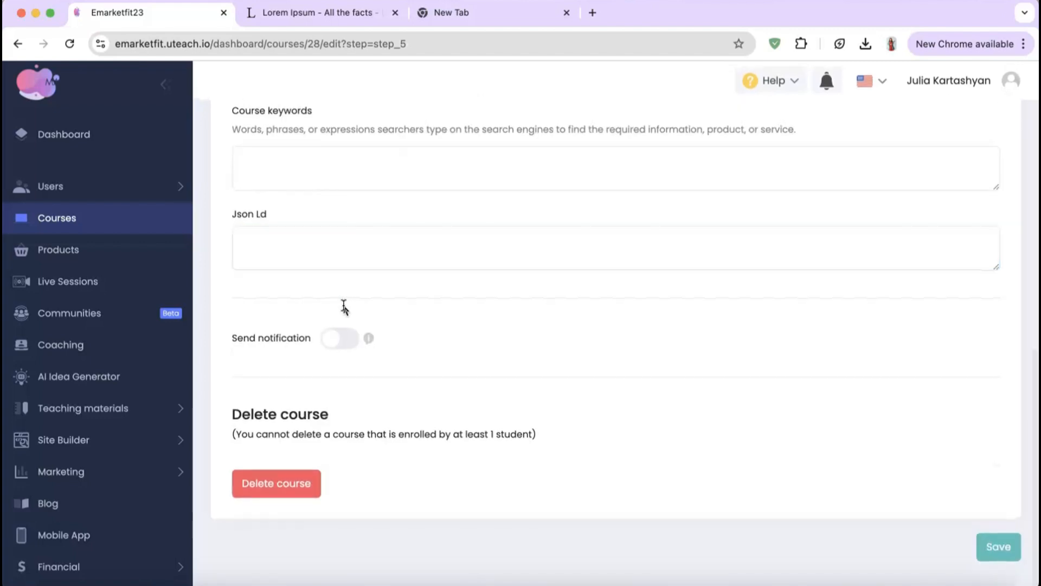
click(941, 451)
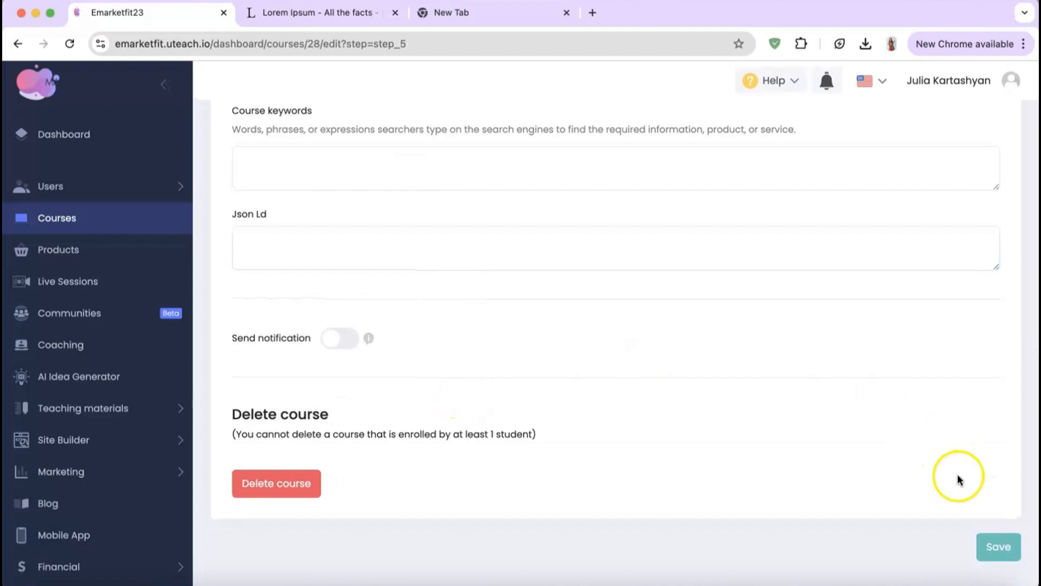
click(999, 547)
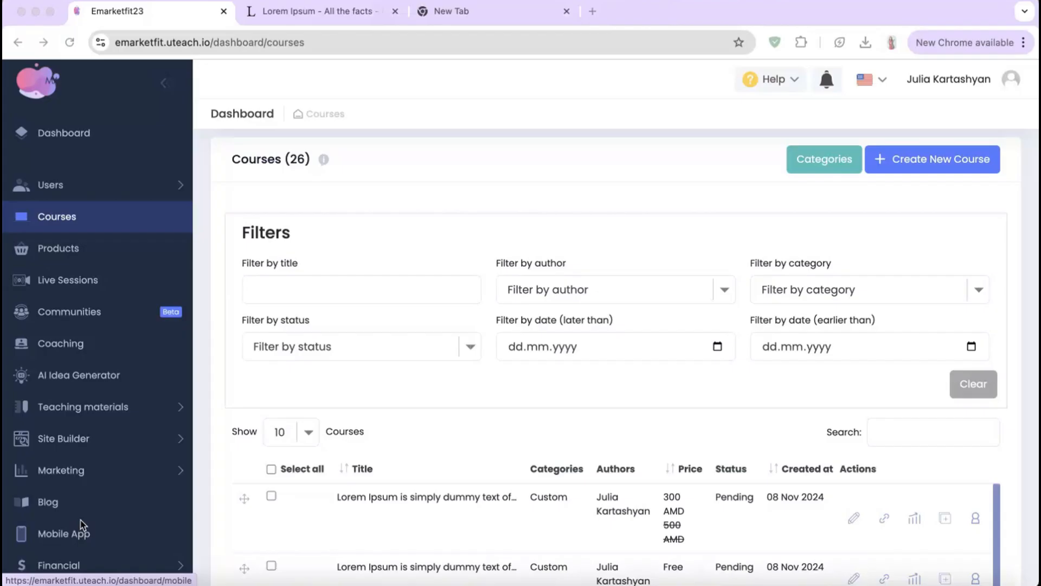
Step: Go to the Products page from the left sidebar
click(74, 253)
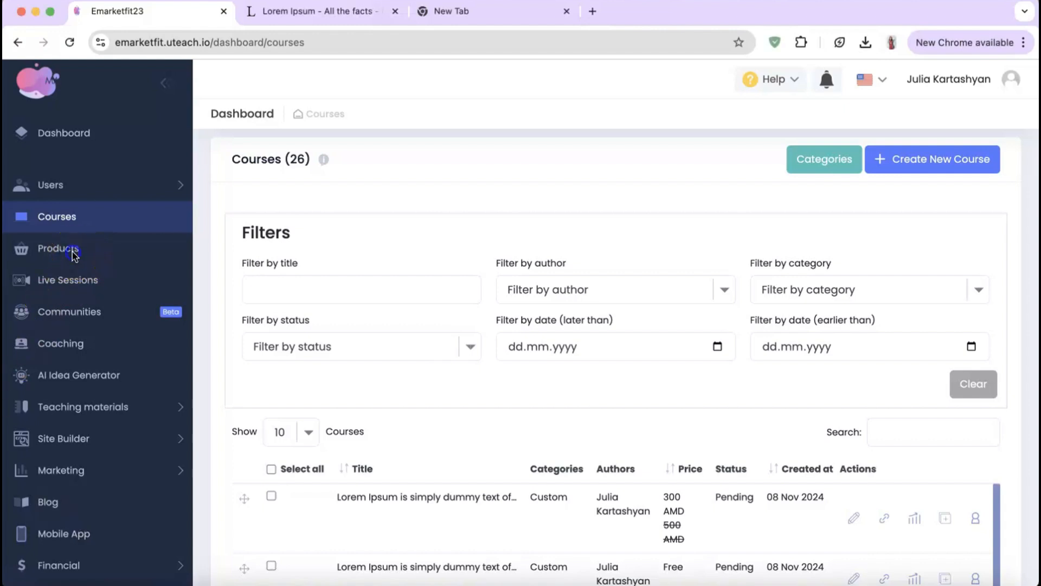
click(67, 252)
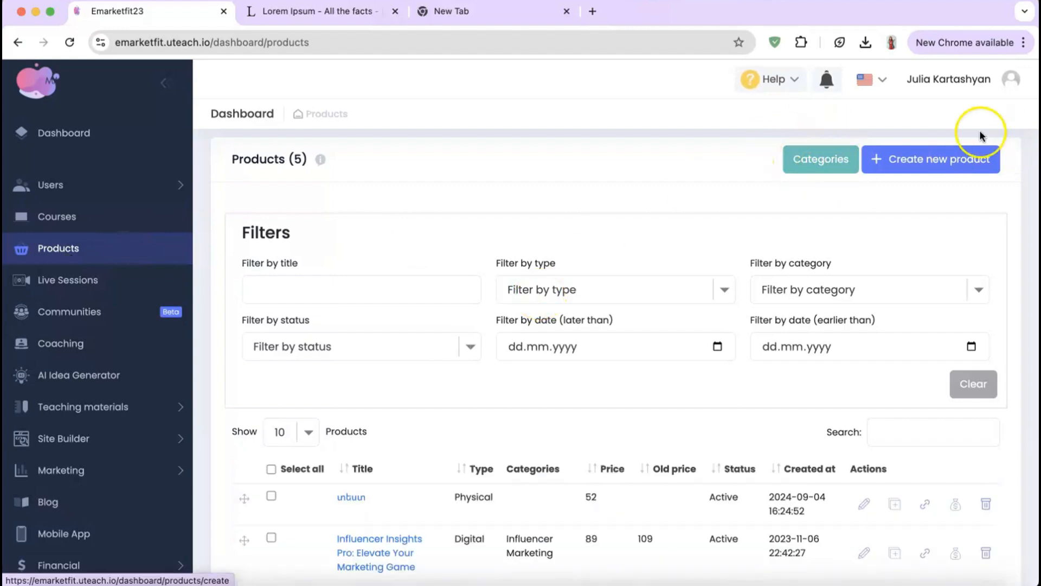
Step: Start a new physical product titled with the Lorem Ipsum sentence, in the SEO category
click(932, 158)
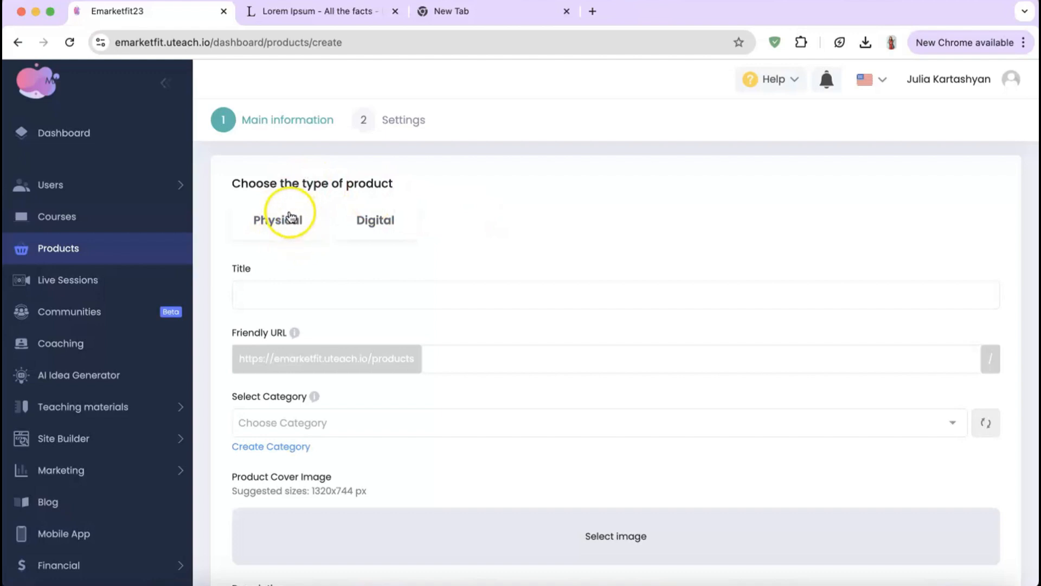
click(265, 223)
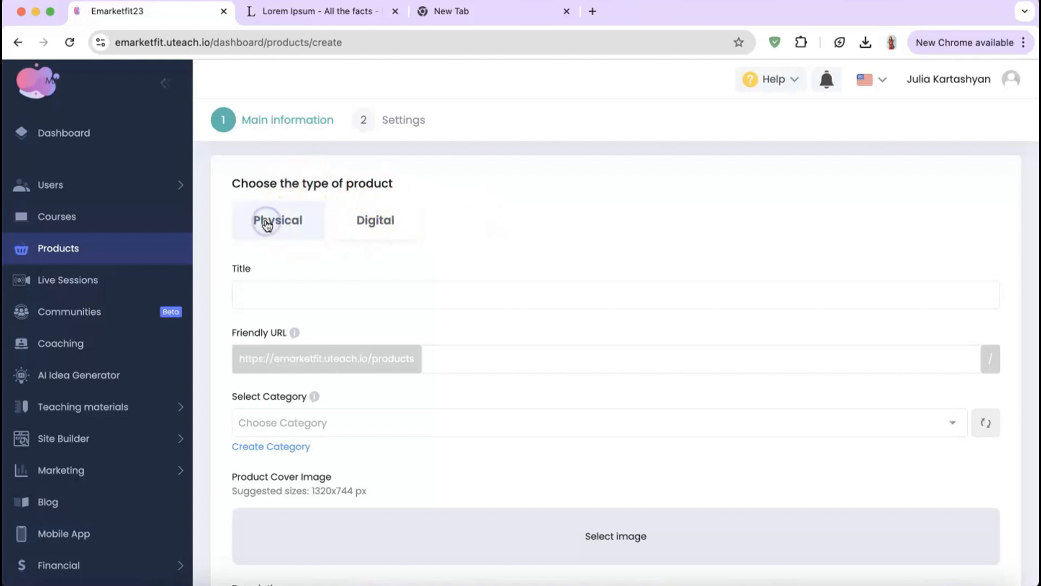
click(265, 288)
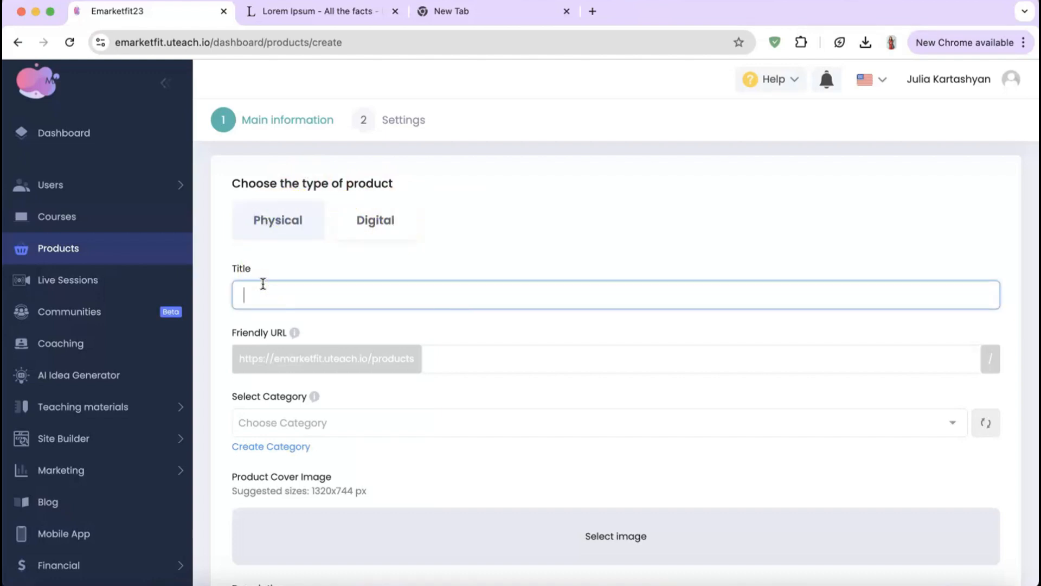
text(Lorem Ipsum is simply dummy text of the printing and typesetting)
scroll(281, 366, down, 3)
click(305, 323)
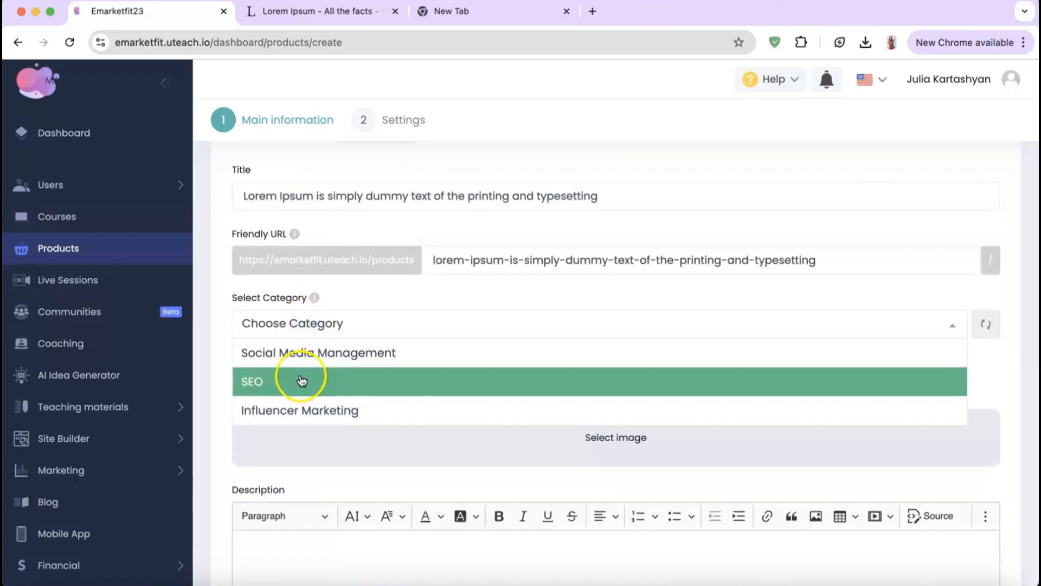
click(302, 379)
Step: Upload the online-teaching illustration as cover and paste the Lorem Ipsum description
scroll(301, 380, down, 3)
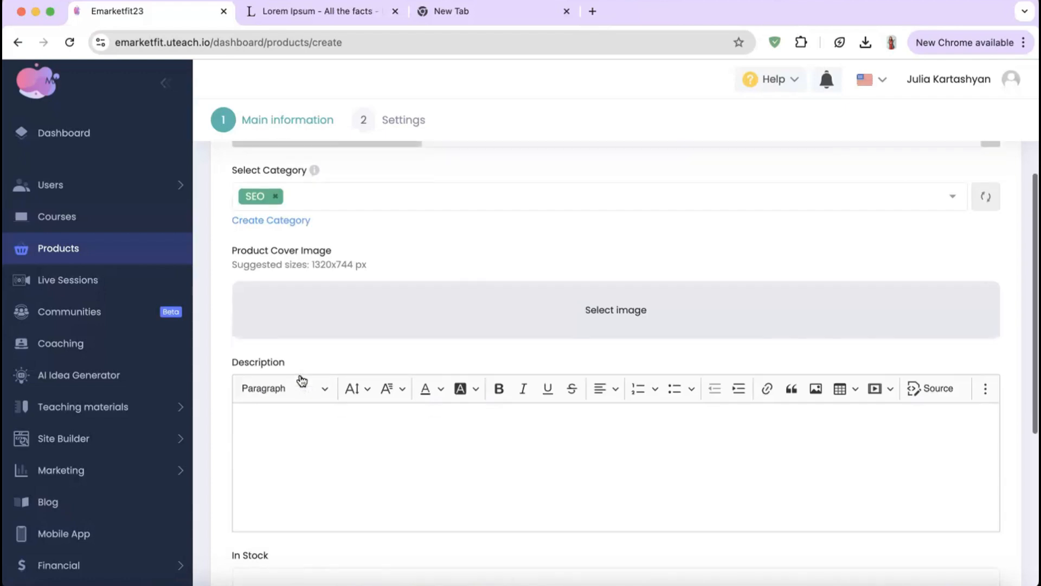
click(620, 319)
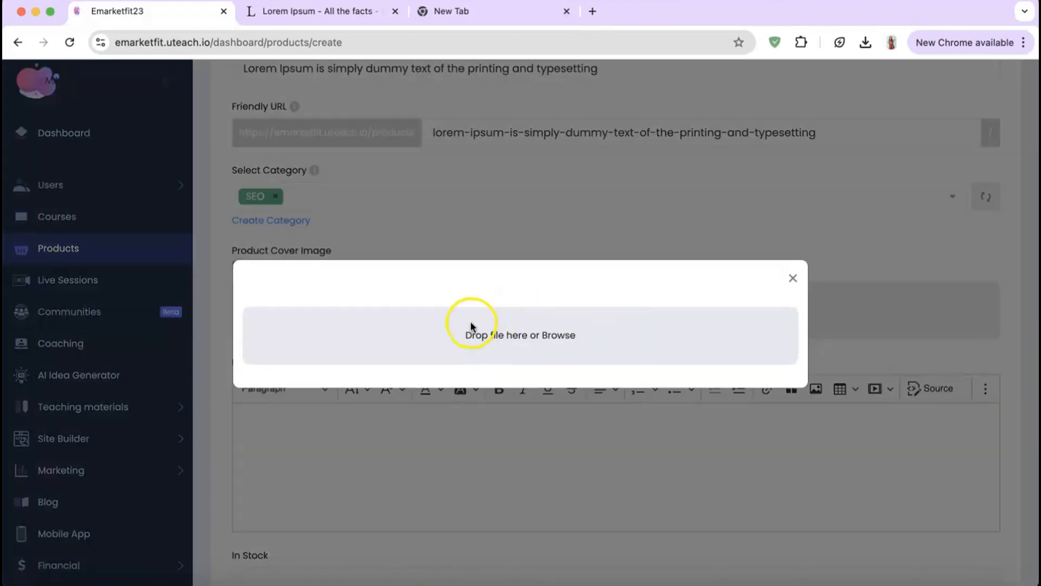
click(487, 335)
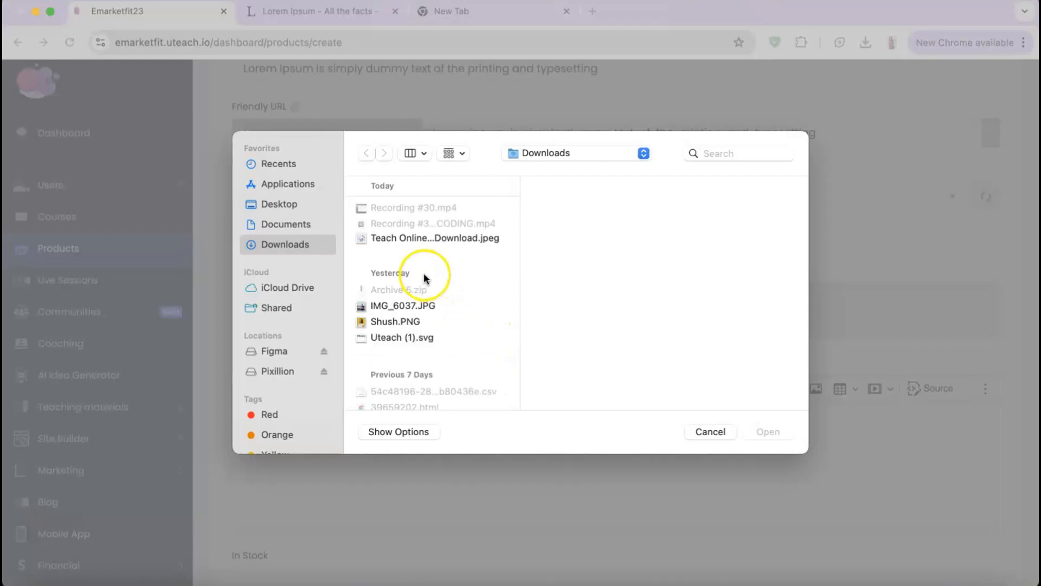
click(407, 237)
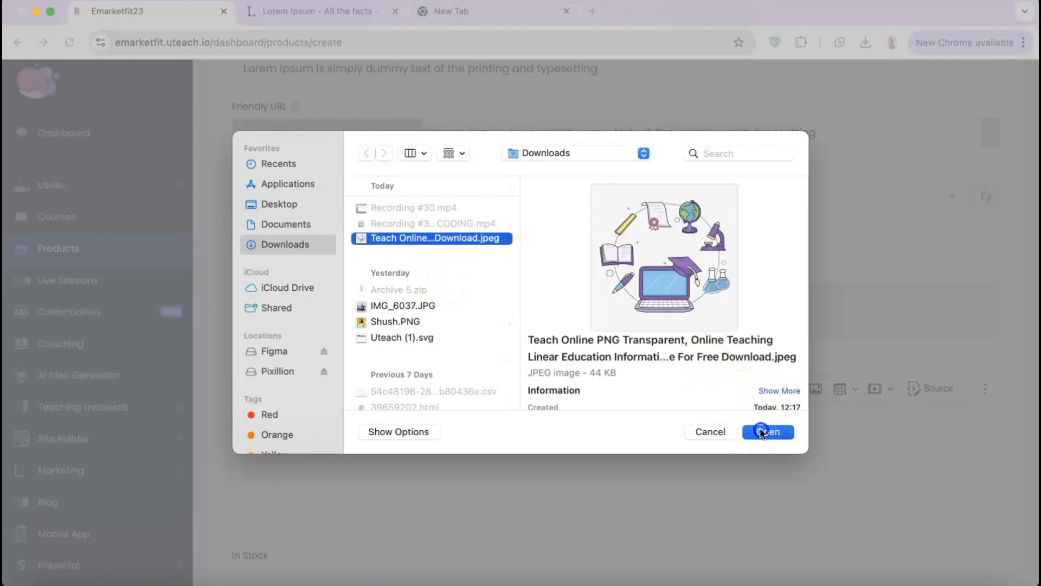
click(762, 432)
click(429, 356)
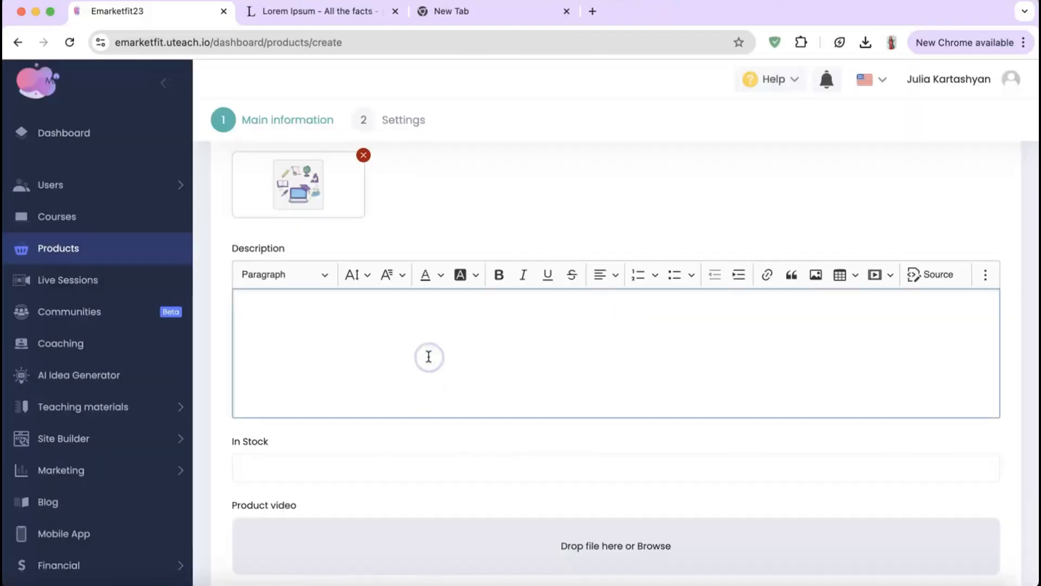
text(Lorem Ipsum is simply dummy text of the printing and typesetting)
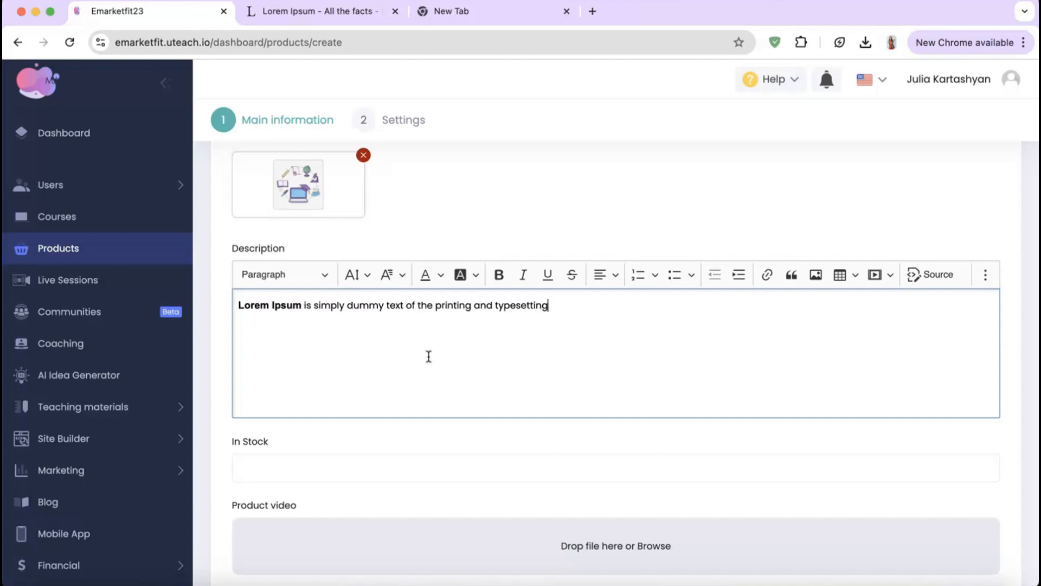
Step: Set 12 in stock and price 30, then save and go ahead
scroll(428, 356, down, 5)
click(413, 277)
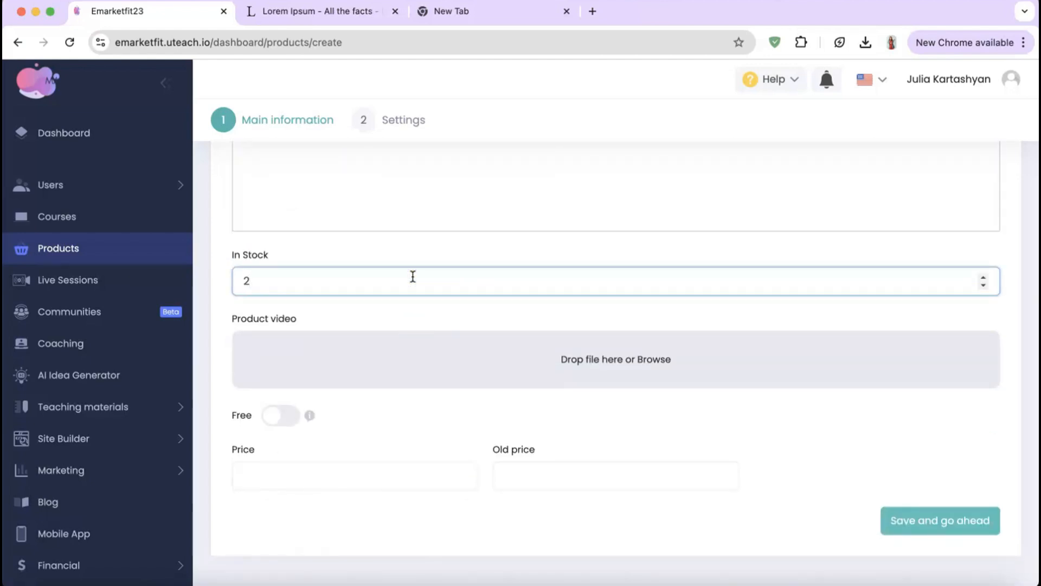
scroll(412, 277, down, 8)
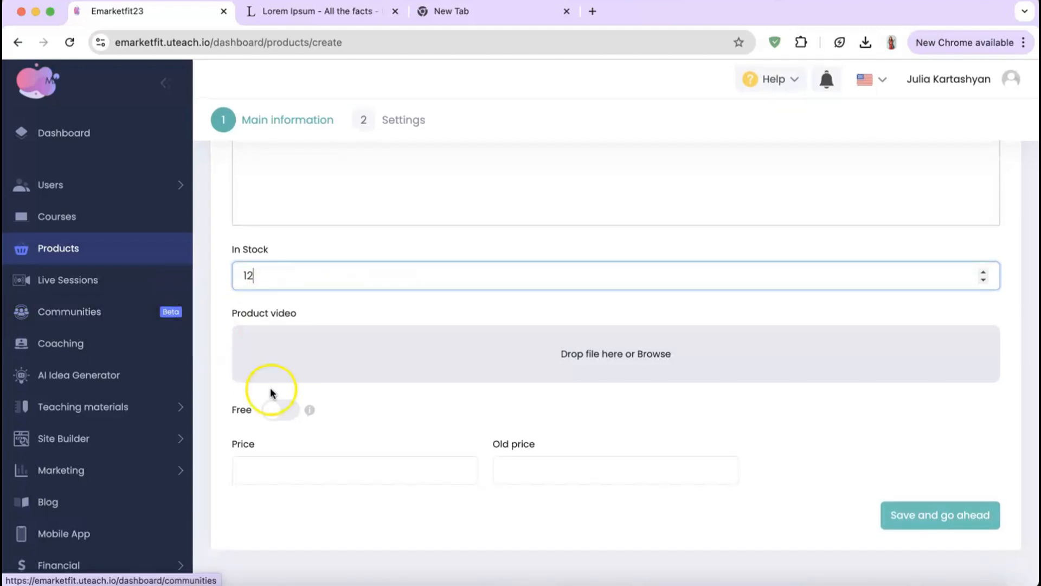
click(280, 475)
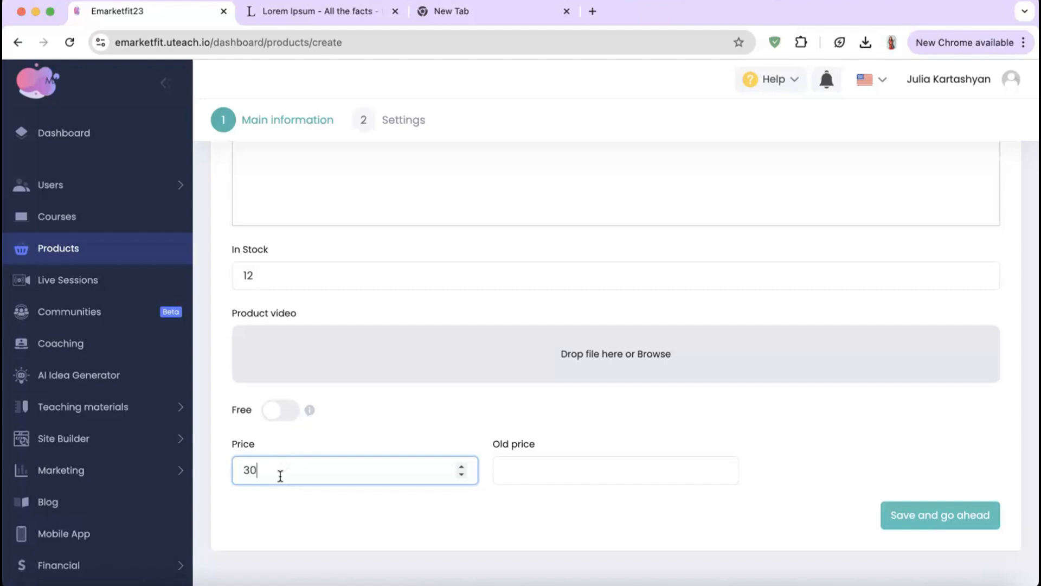
click(941, 525)
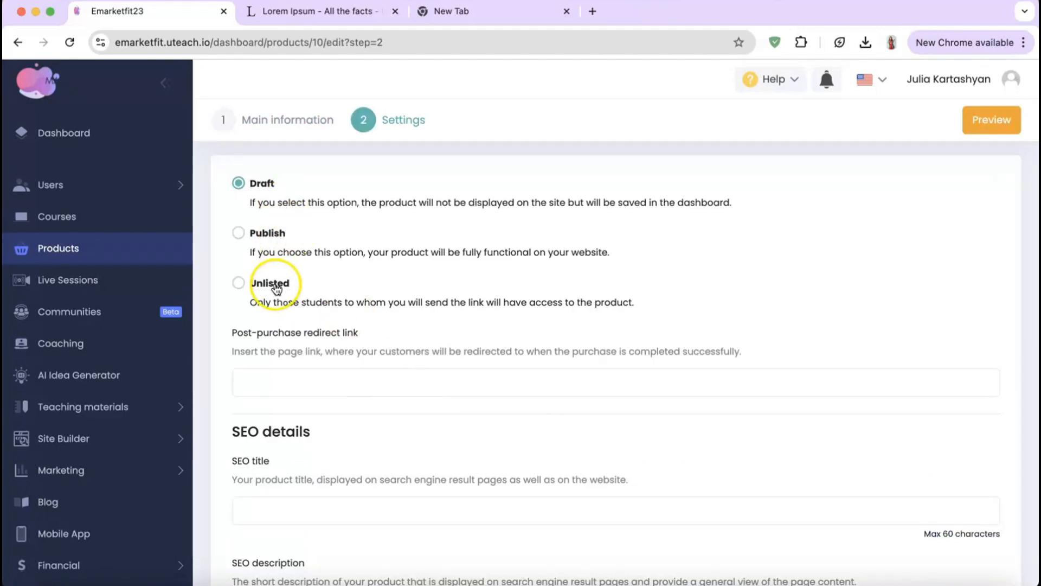
Step: Publish the physical product's settings so it becomes Active, then start another new product
click(267, 235)
scroll(255, 321, down, 5)
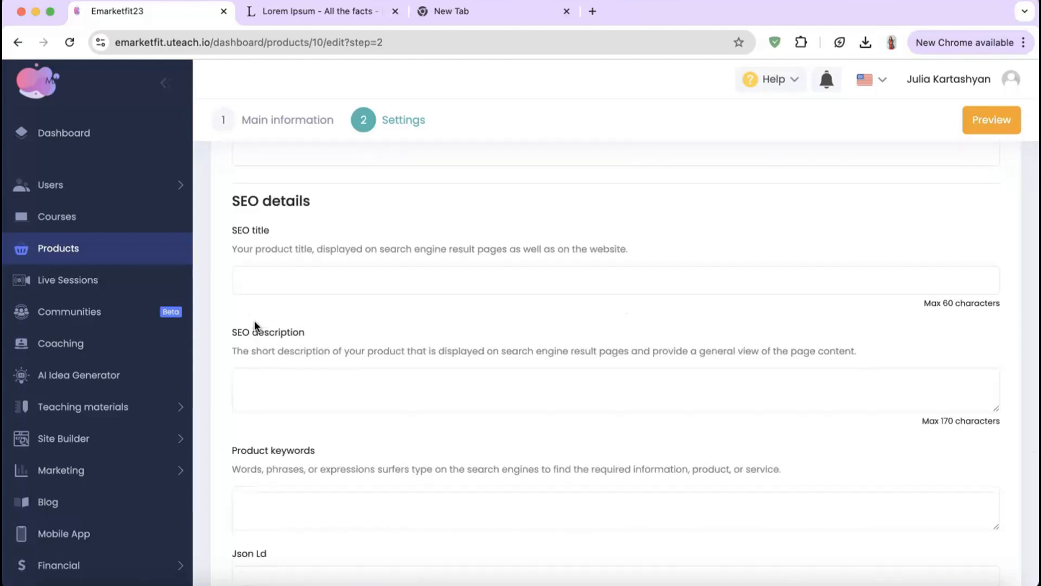
scroll(255, 324, down, 1)
scroll(255, 324, down, 2)
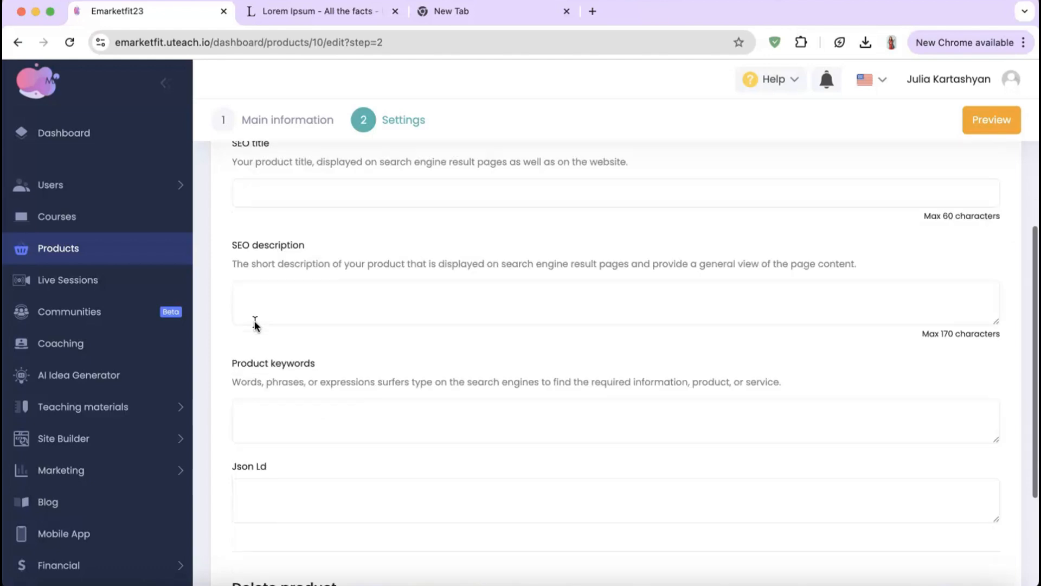
scroll(255, 321, down, 4)
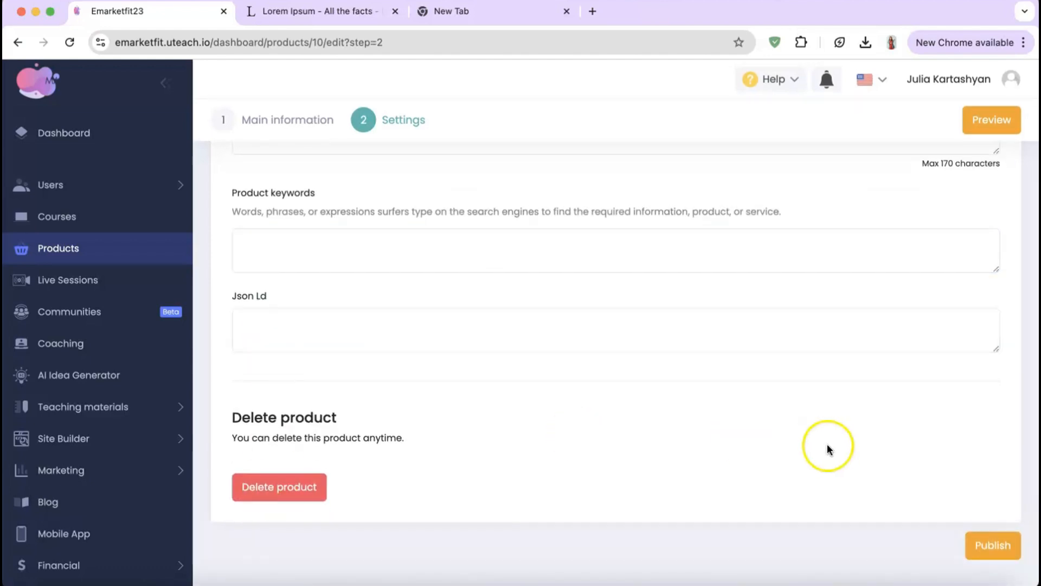
click(991, 544)
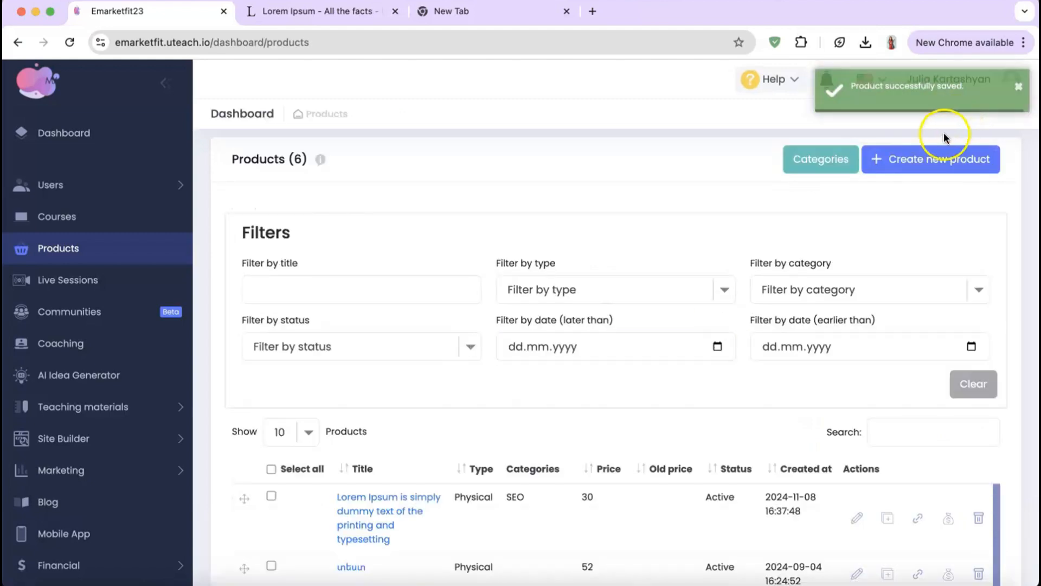
click(937, 159)
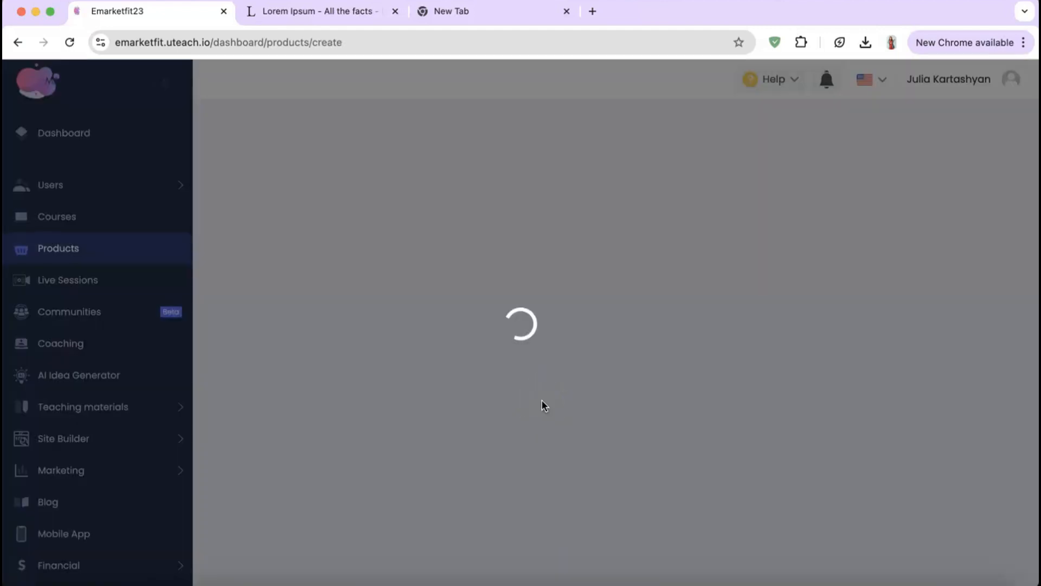
Step: Make the new product digital with the Lorem Ipsum sentence as title, leaving category empty
click(386, 228)
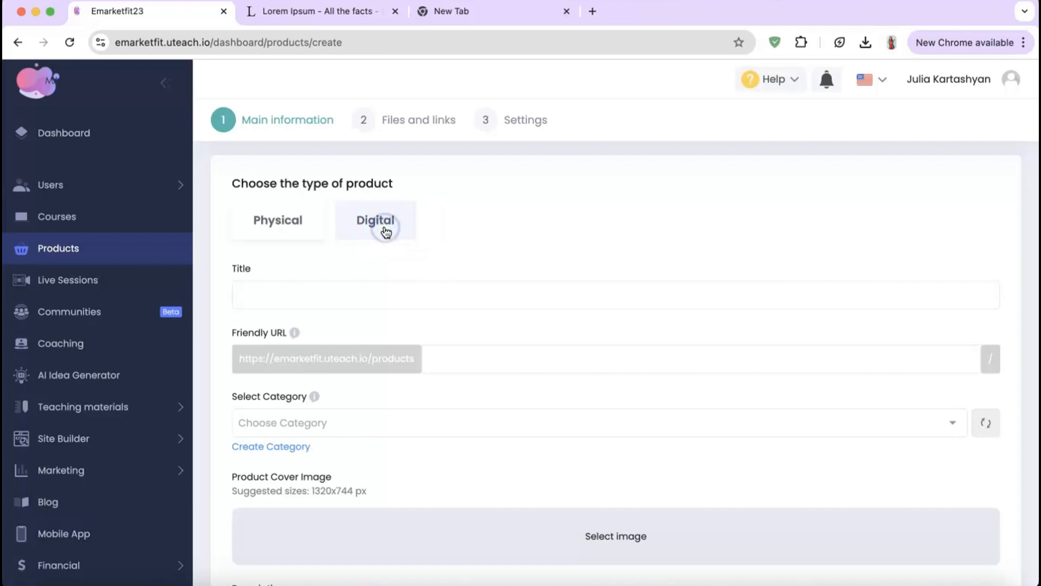
click(326, 296)
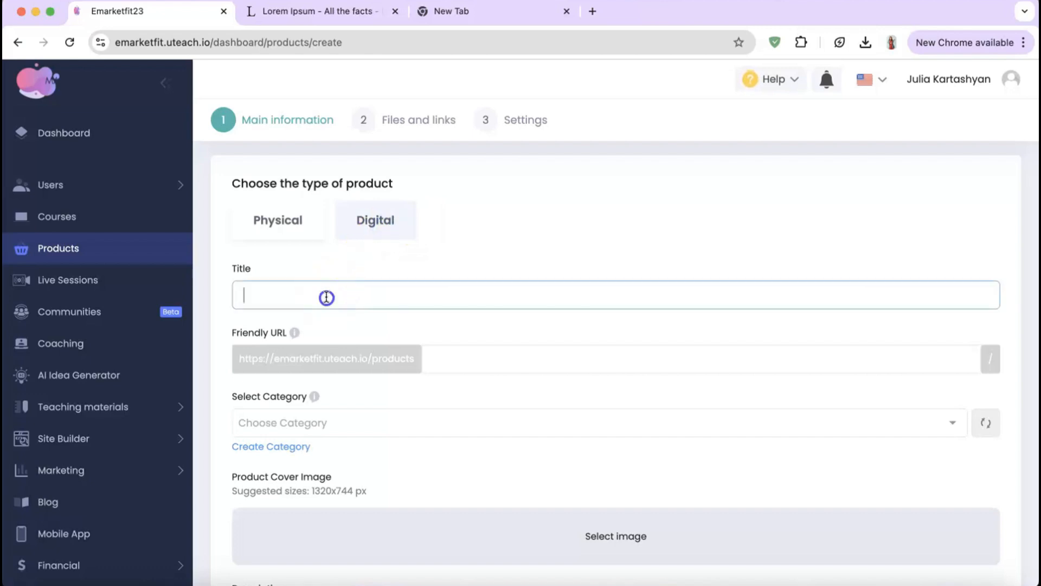
text(Lorem Ipsum is simply dummy text of the printing and typesetting)
scroll(326, 295, down, 3)
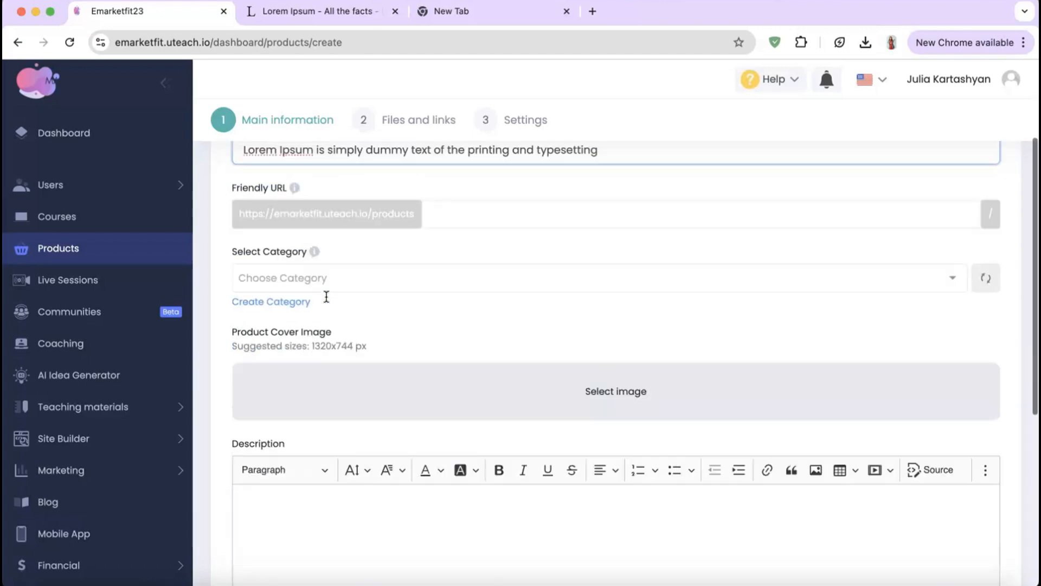
click(318, 245)
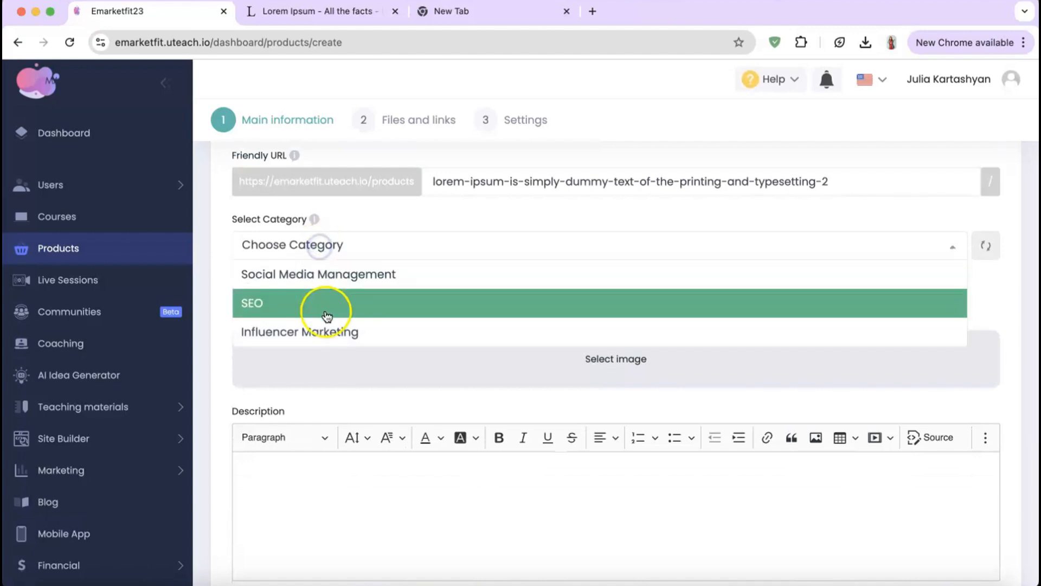
click(341, 232)
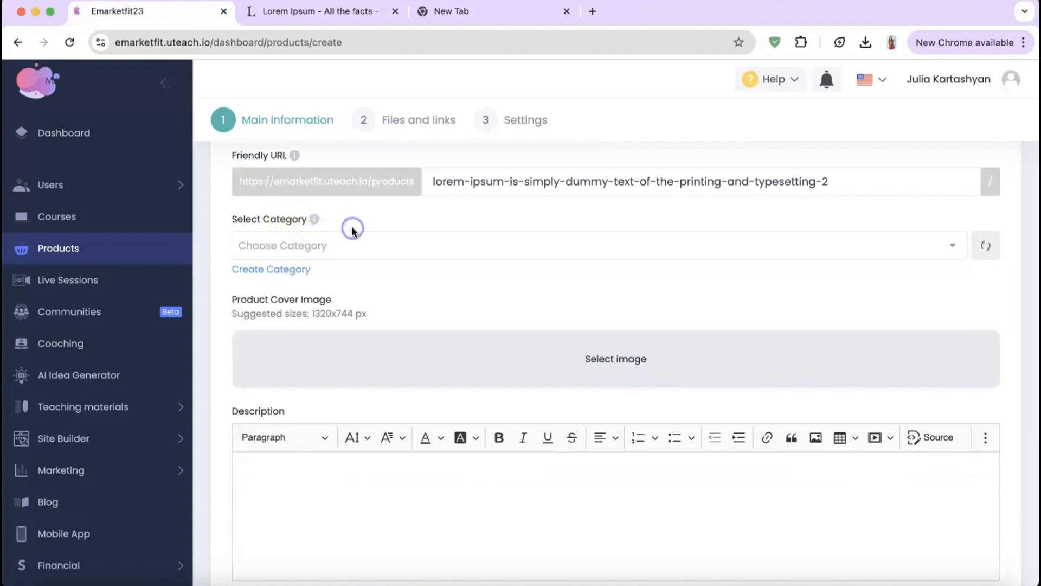
scroll(329, 361, down, 2)
Step: Use the online-education illustration as cover and paste the Lorem Ipsum description
click(597, 277)
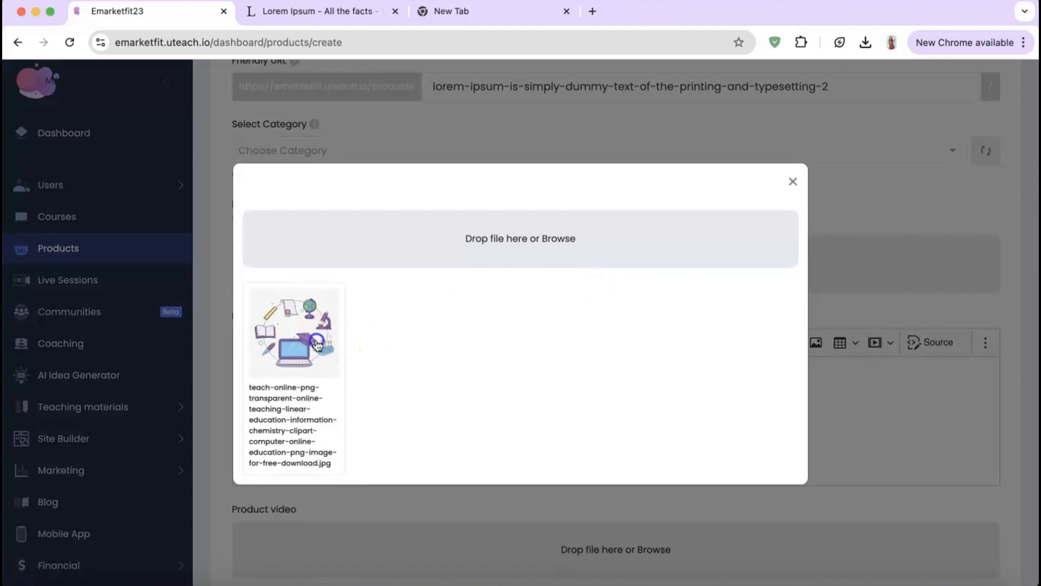
click(296, 336)
scroll(469, 371, down, 3)
click(463, 380)
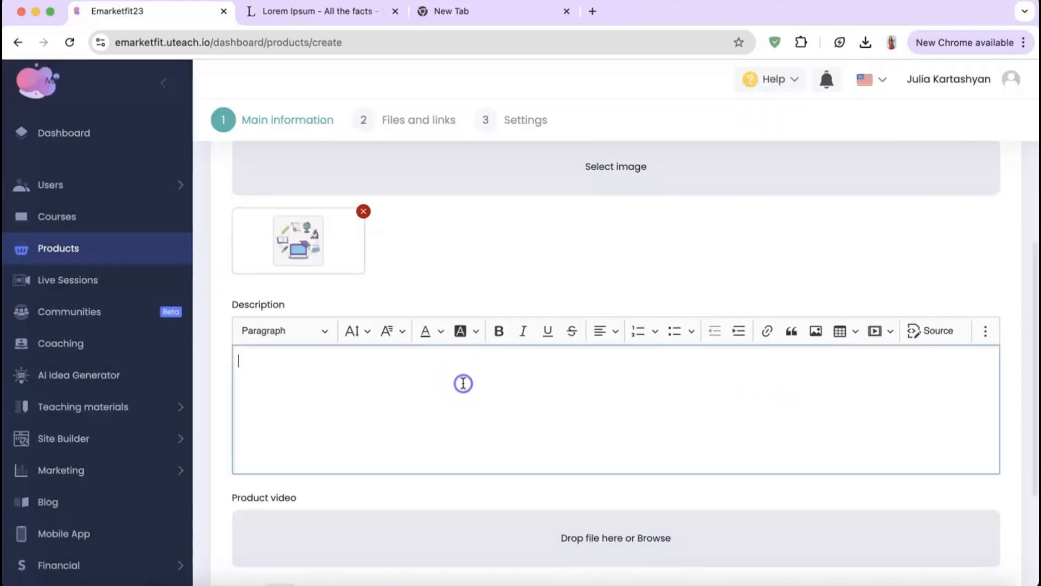
text(Lorem Ipsum is simply dummy text of the printing and typesetting)
Step: Mark the product as free and save the main information
scroll(463, 383, down, 3)
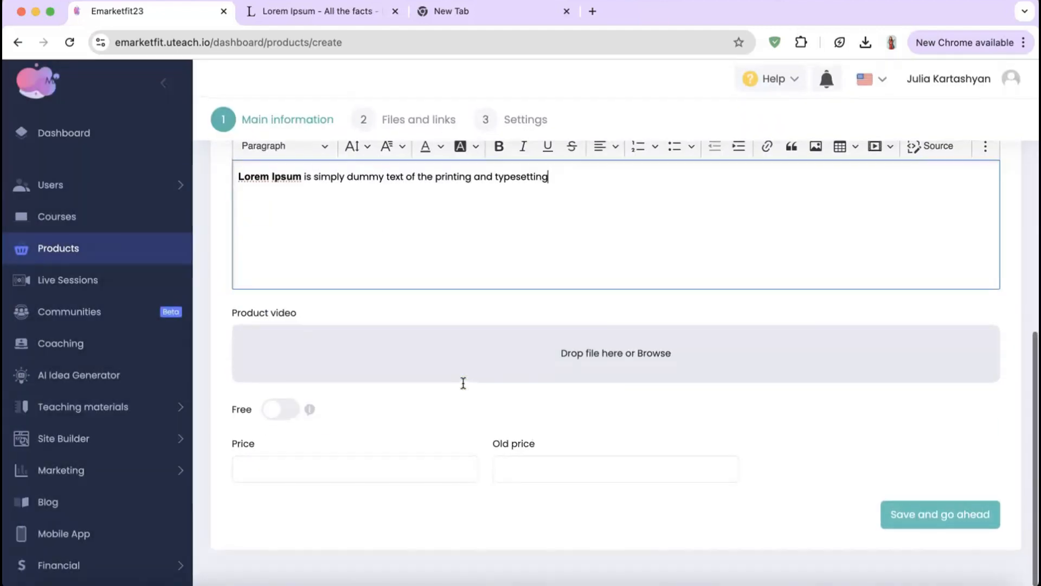
click(619, 363)
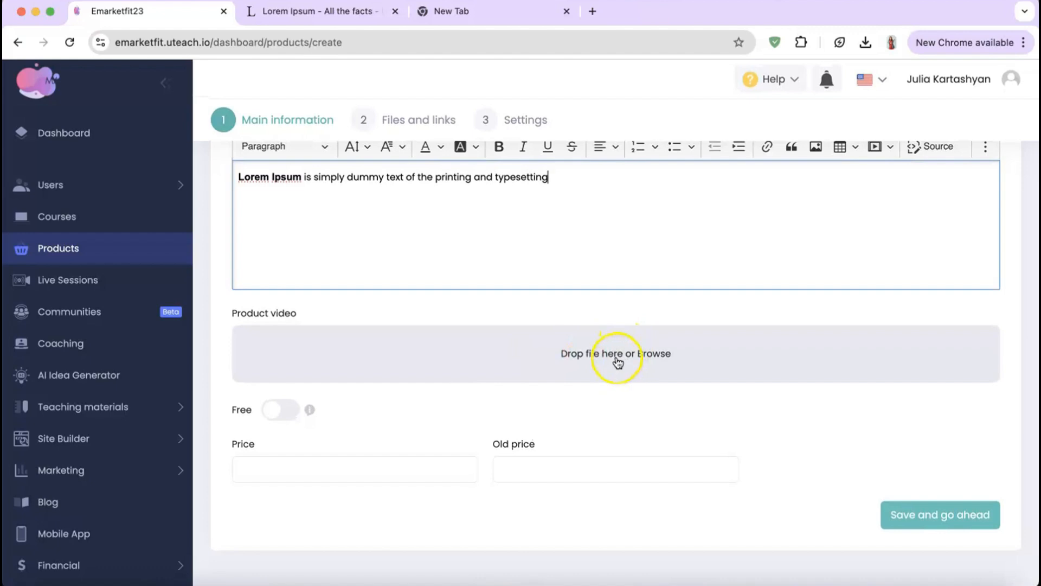
click(280, 411)
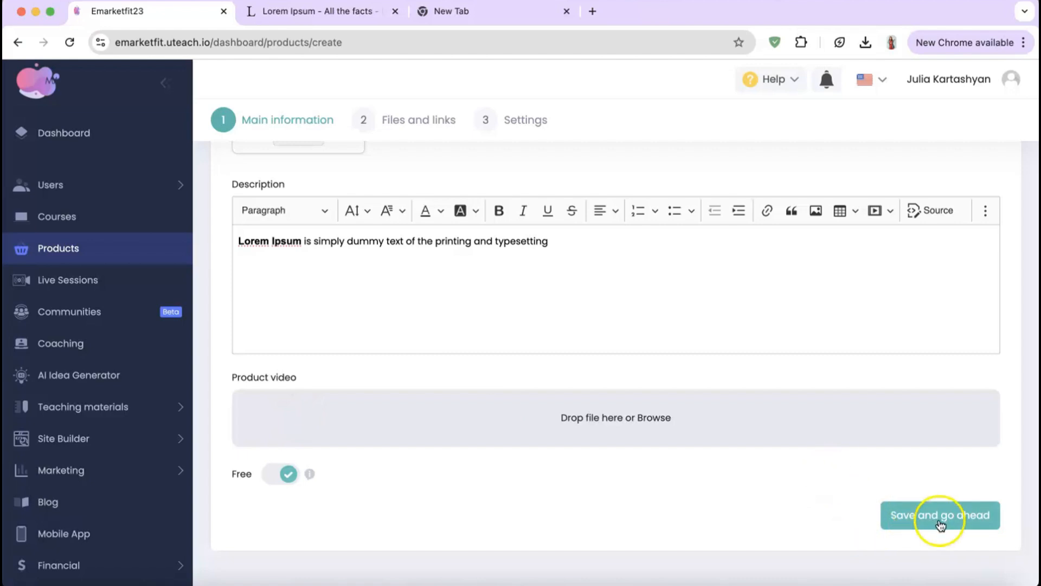
click(940, 524)
Step: Add a URL-type item named 'product 1' with the pasted Zoom meeting link and save
click(593, 244)
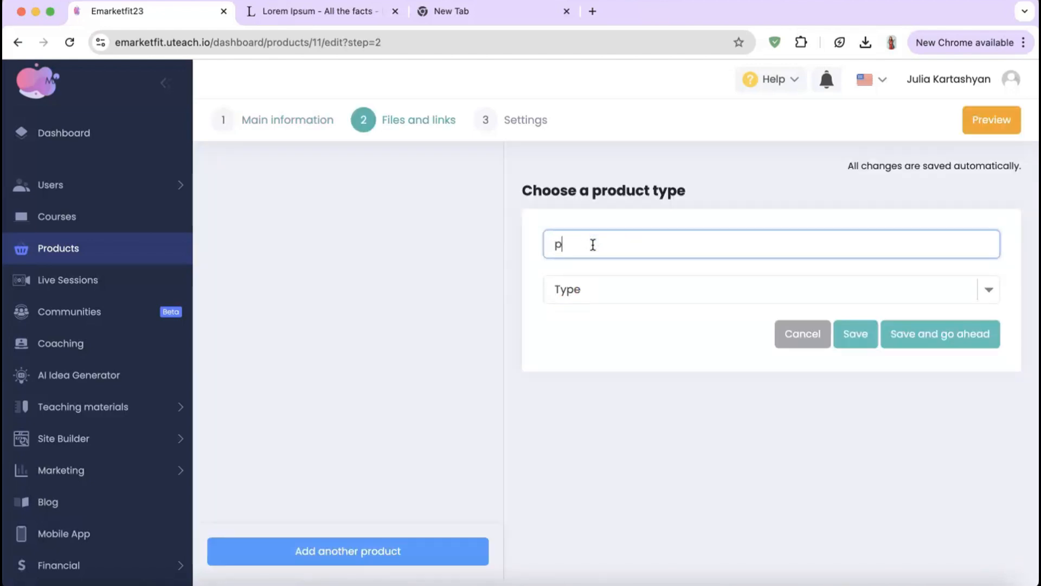
text(product 1)
click(599, 290)
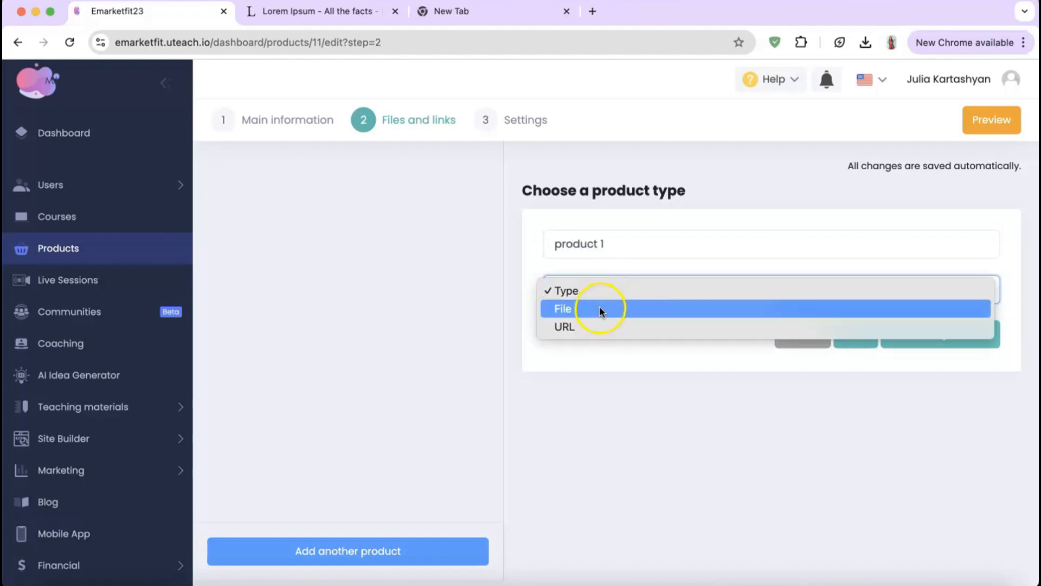
click(595, 312)
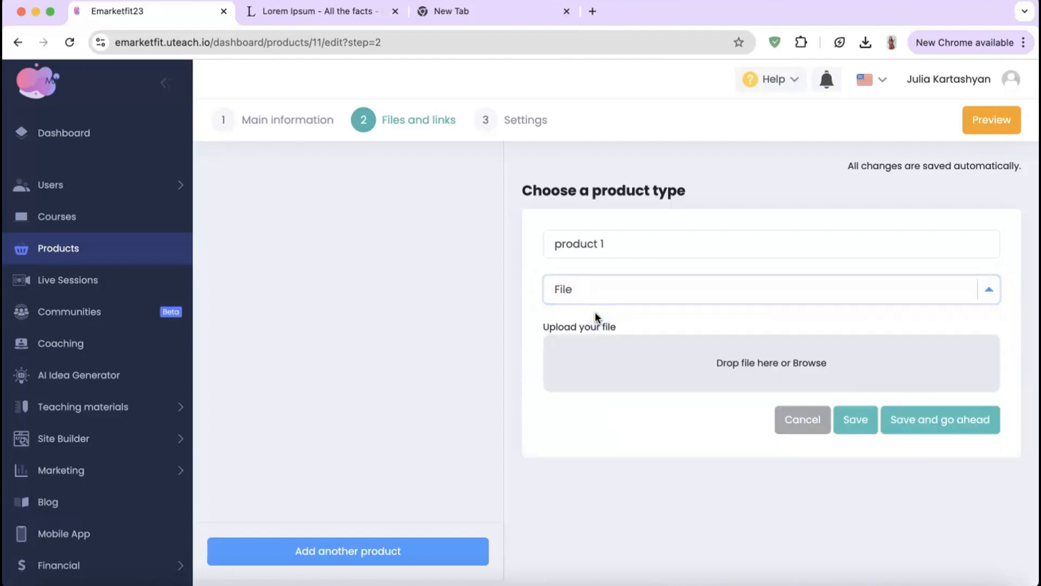
click(763, 363)
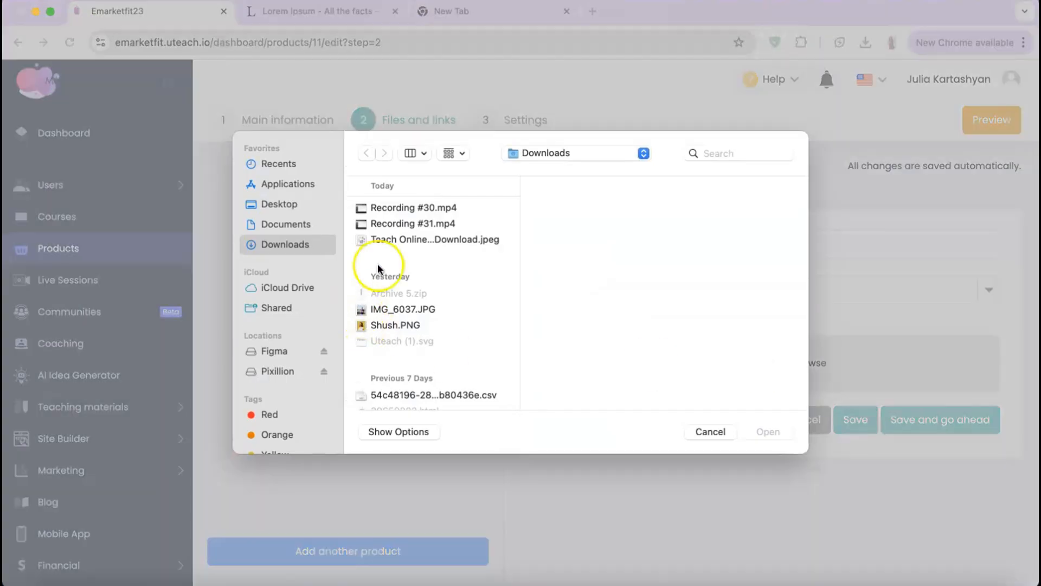
click(700, 430)
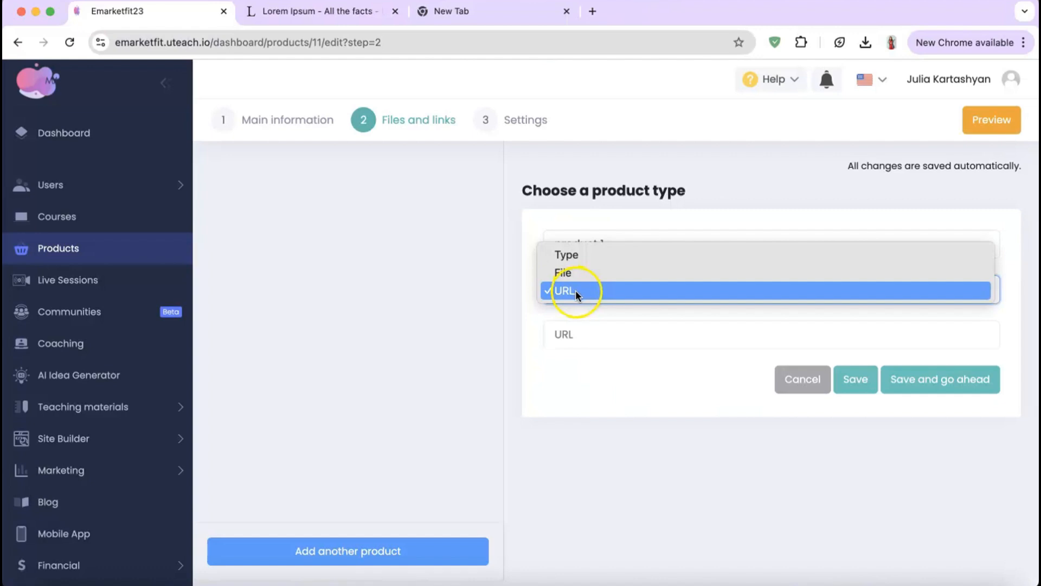
click(574, 291)
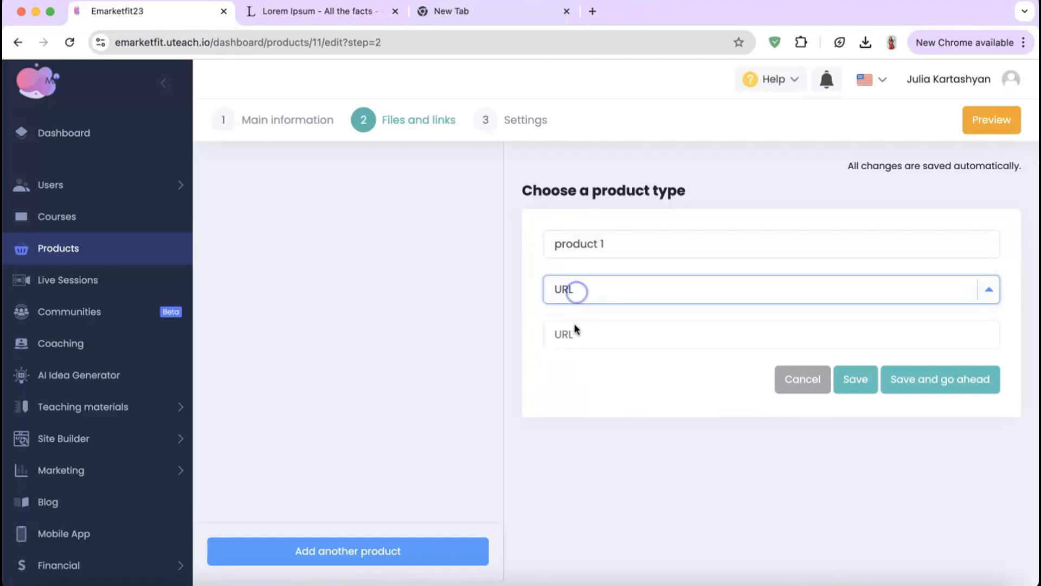
click(575, 329)
key(super+v)
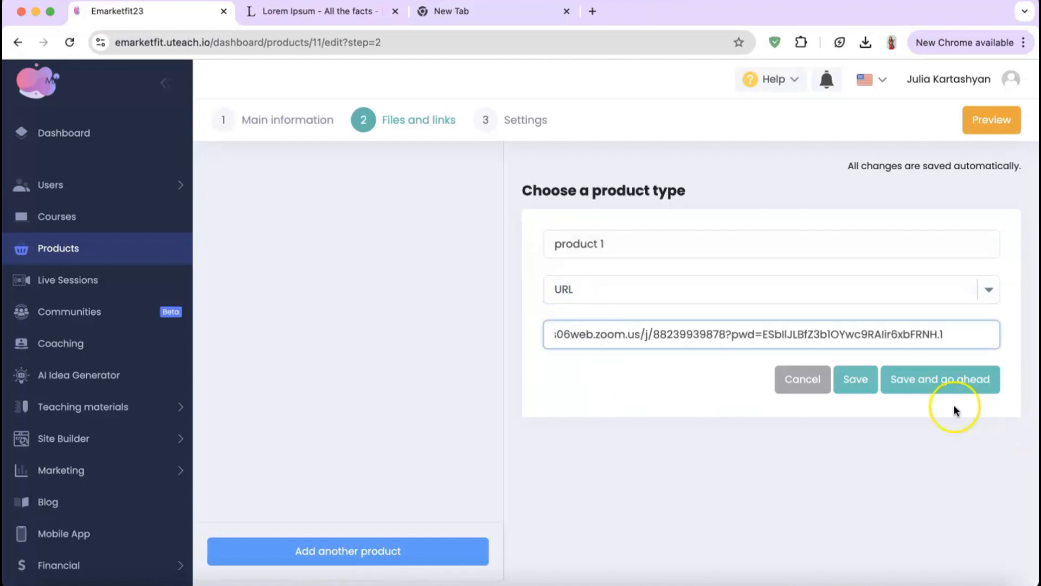
click(933, 379)
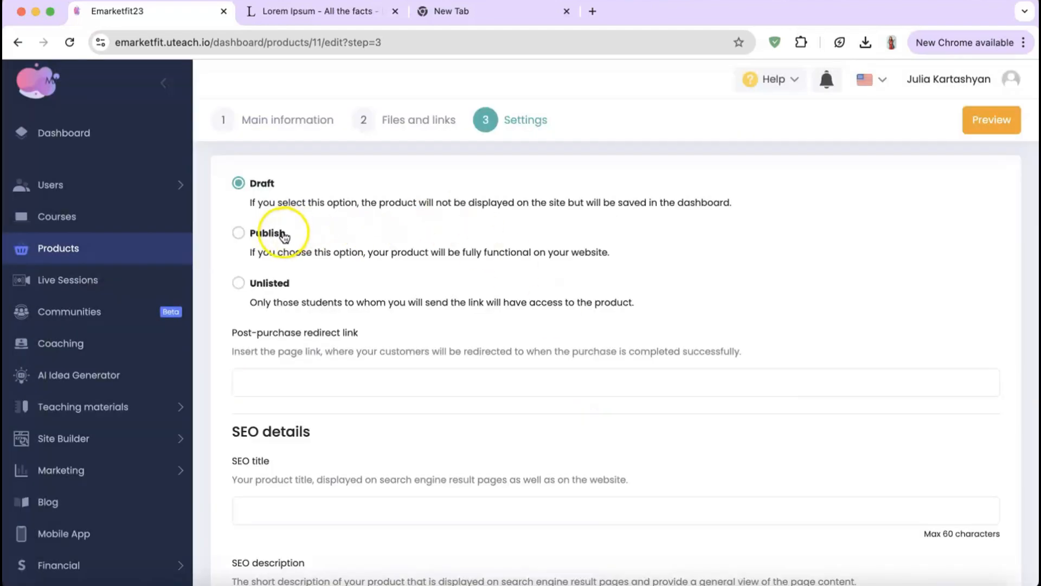
Step: Set the product's visibility to Publish and publish it
click(283, 233)
scroll(320, 321, down, 1)
scroll(320, 321, down, 10)
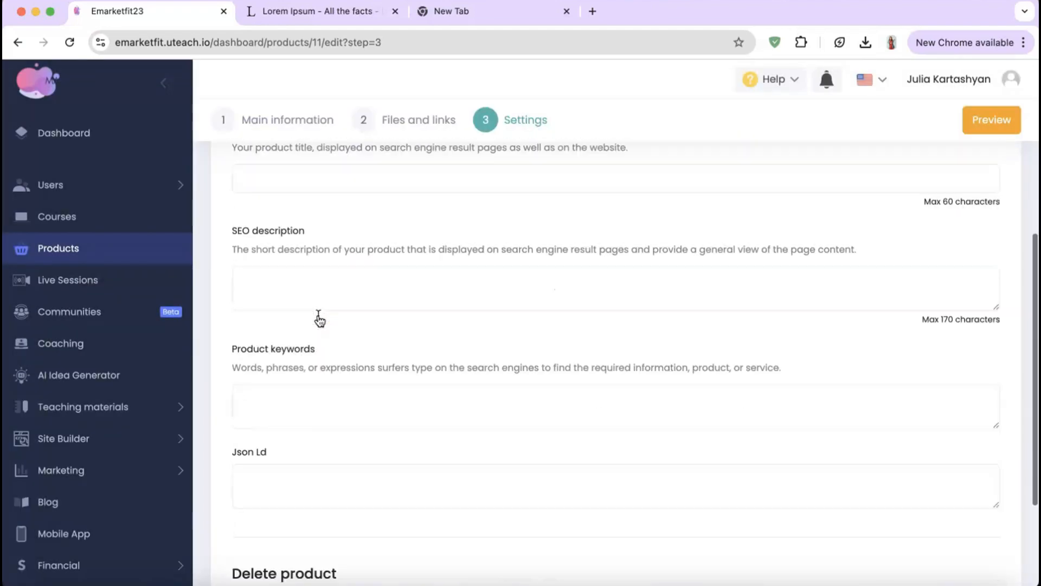
click(318, 320)
click(993, 546)
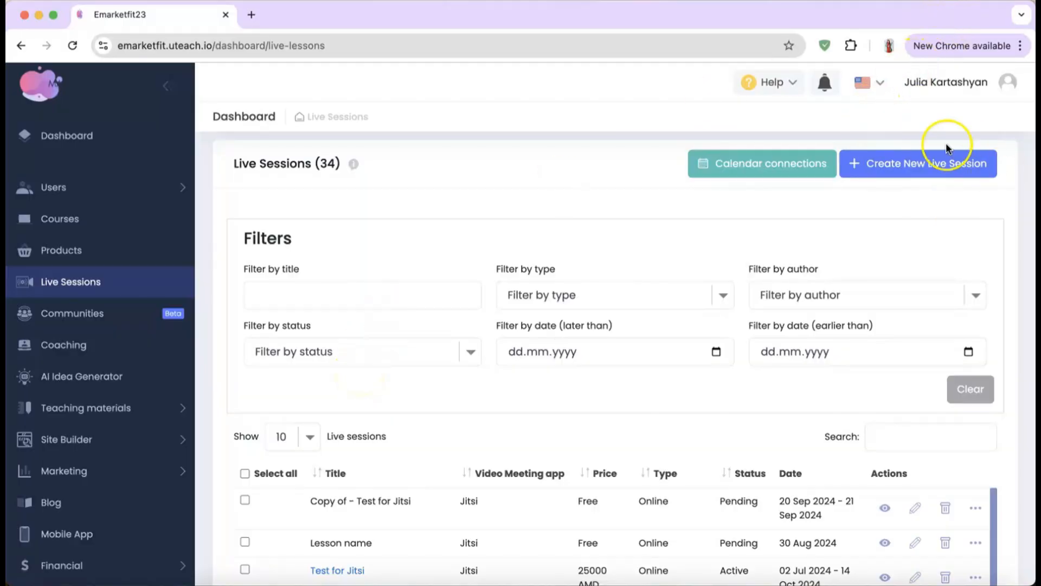
Step: Start a new online live session using another video app with the pasted Google Meet link
click(909, 168)
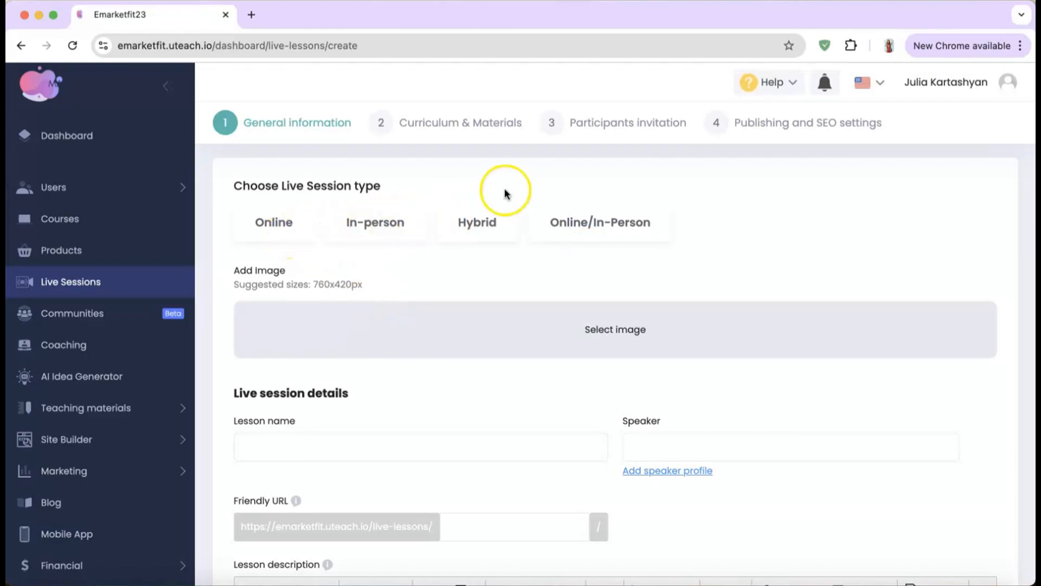
click(280, 233)
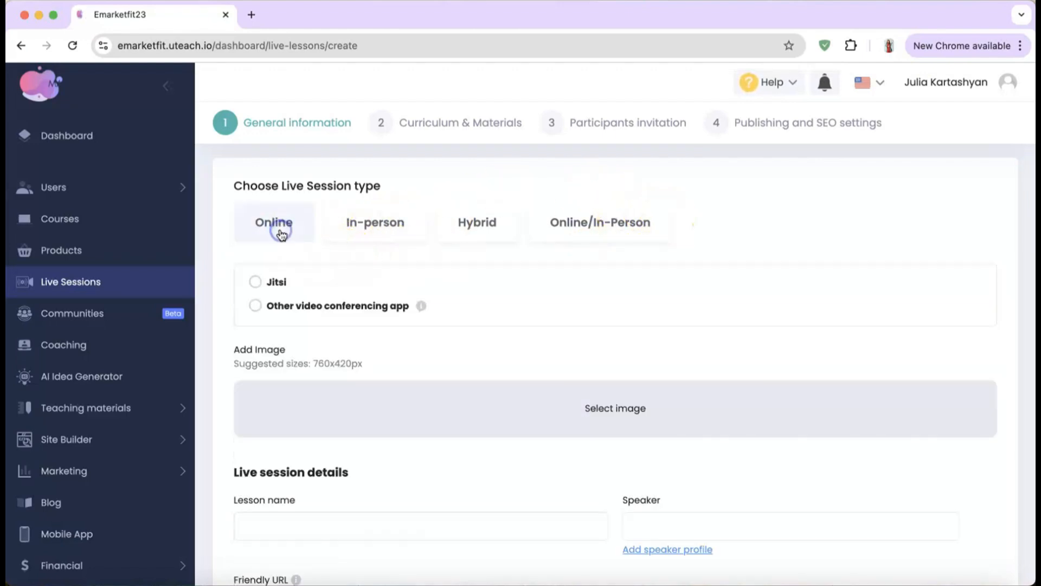
click(306, 304)
click(311, 328)
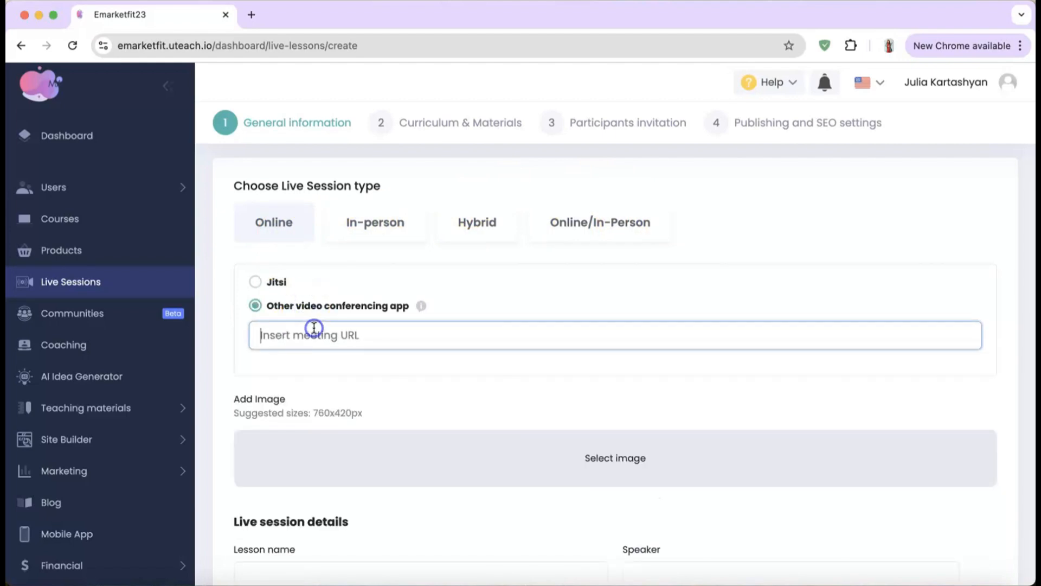
text(https://meet.google.com/landing?authuser=0)
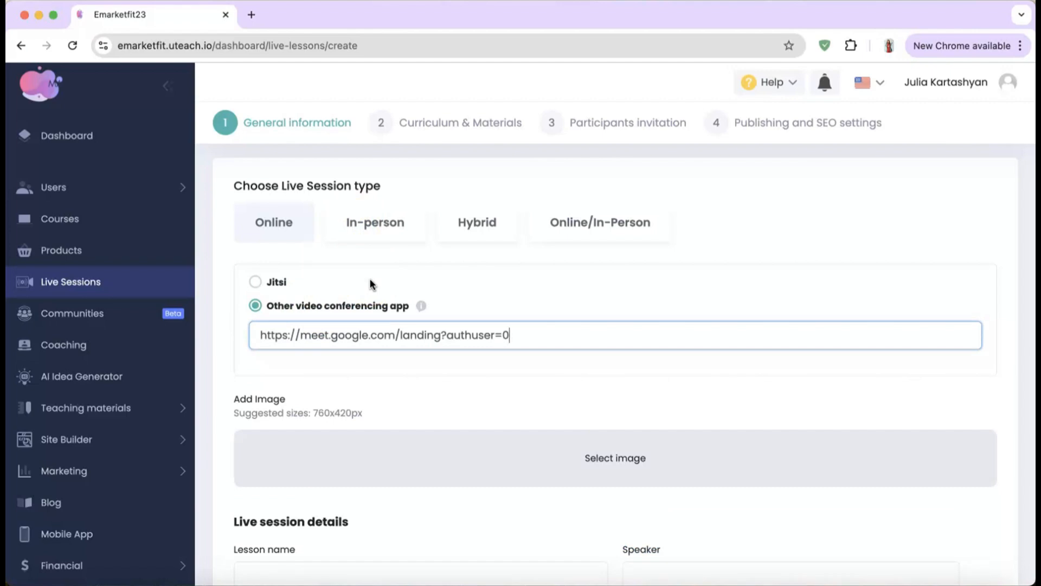
Step: Name the session 'test', assign a speaker, and fill in description and what attendees learn
scroll(400, 397, down, 3)
scroll(400, 397, down, 3)
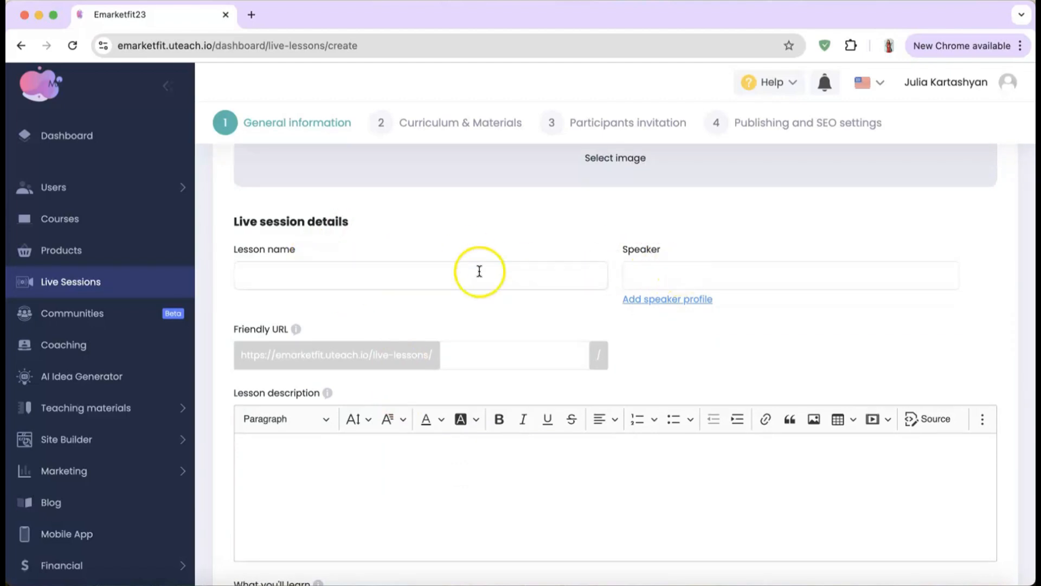
click(459, 275)
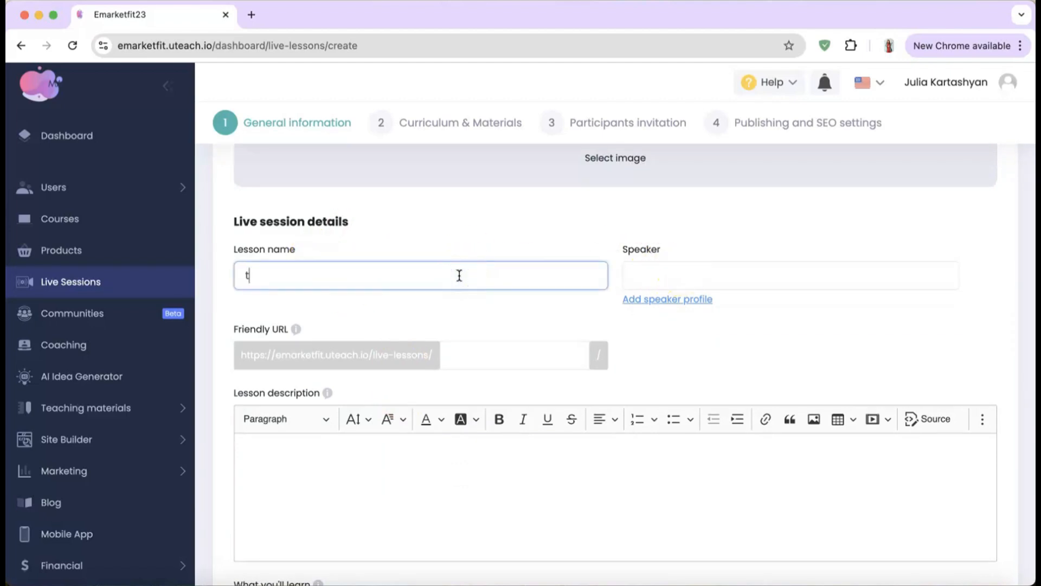
click(809, 269)
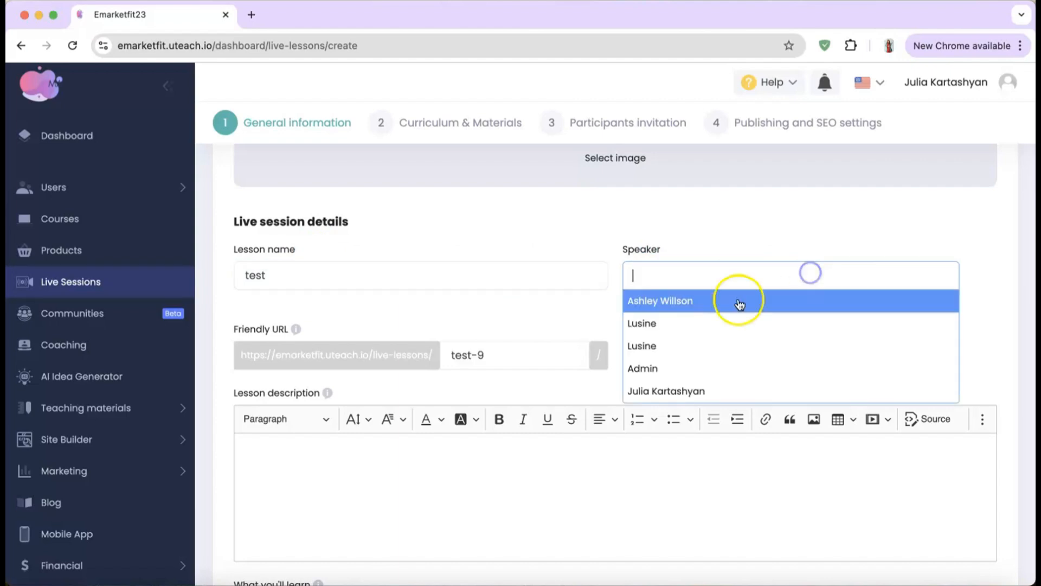
click(706, 301)
scroll(555, 379, down, 3)
click(511, 352)
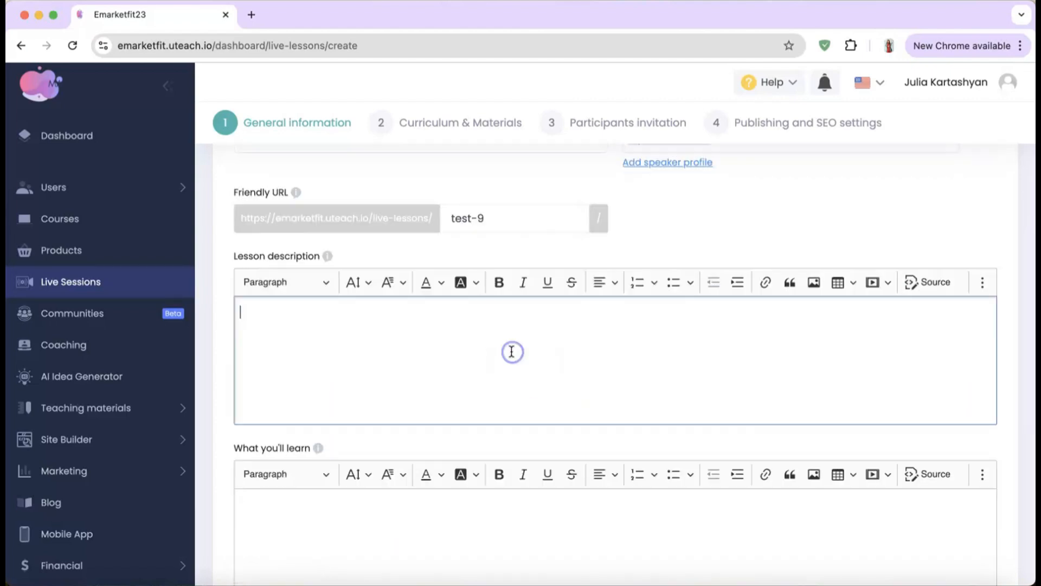
text(test)
scroll(511, 351, down, 5)
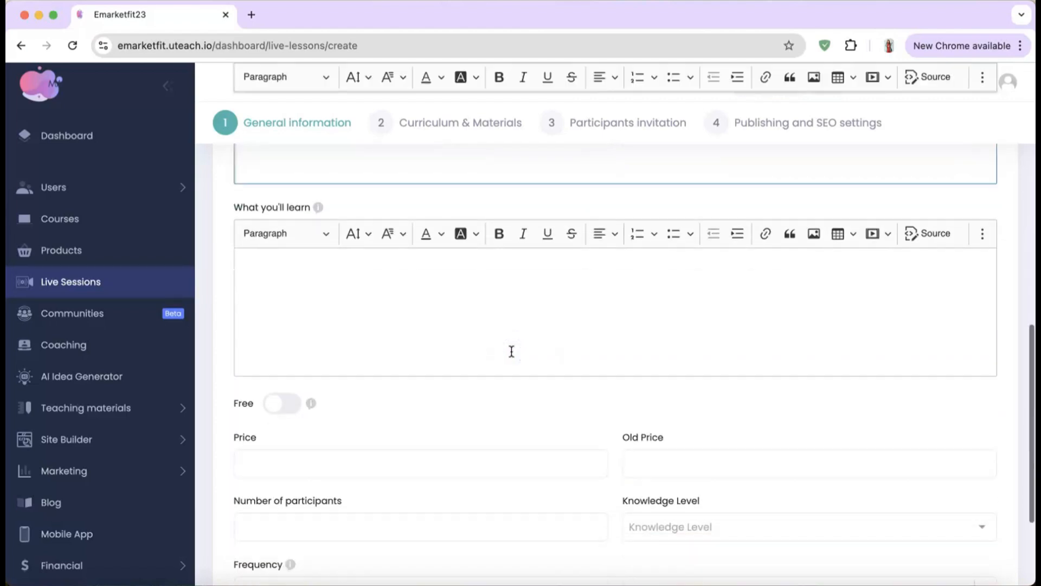
click(439, 270)
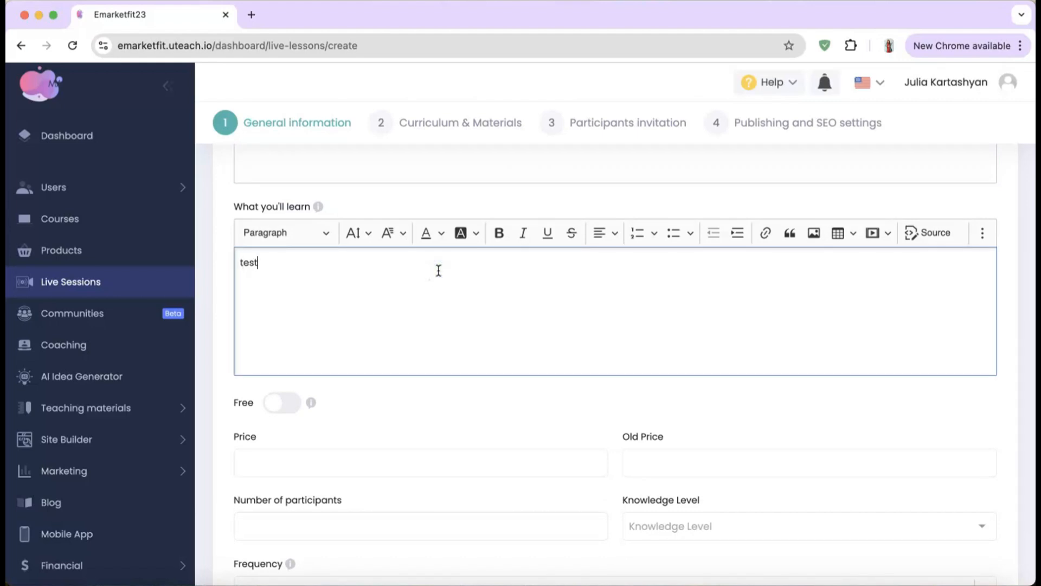
Step: Make the session free, then look over participants, knowledge level and frequency options
scroll(439, 270, down, 3)
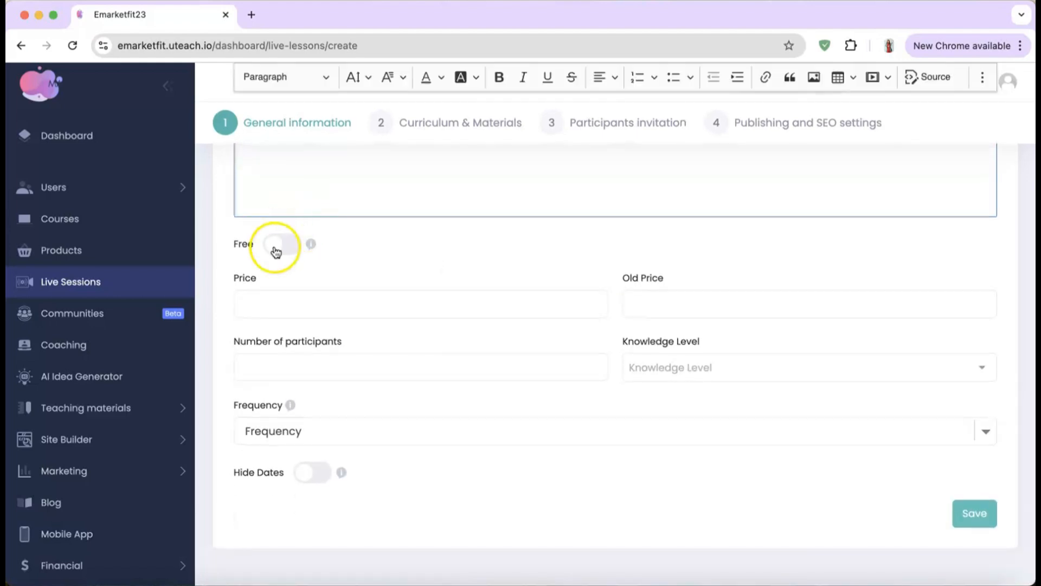
click(276, 247)
click(281, 251)
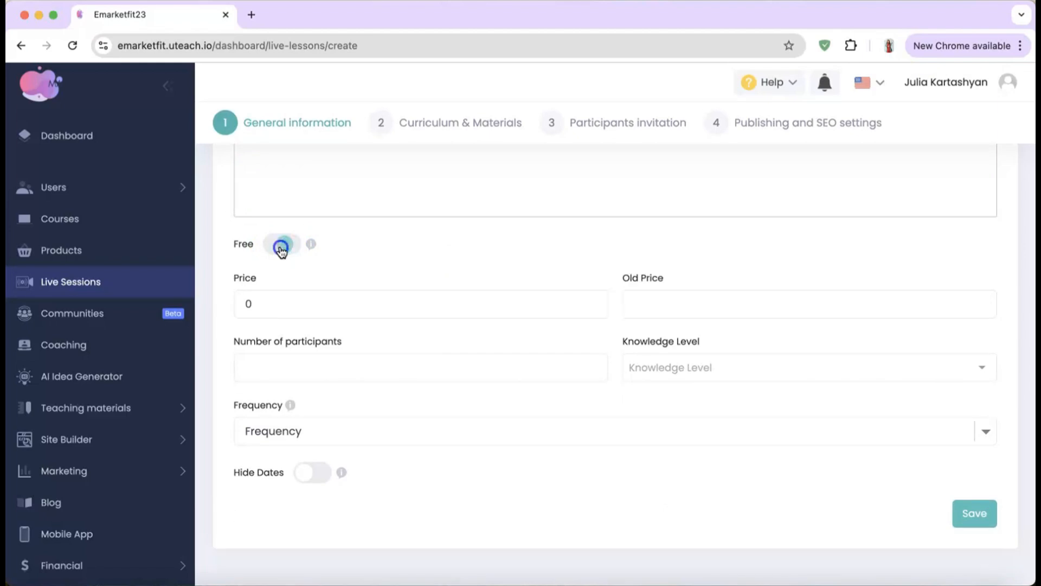
click(278, 291)
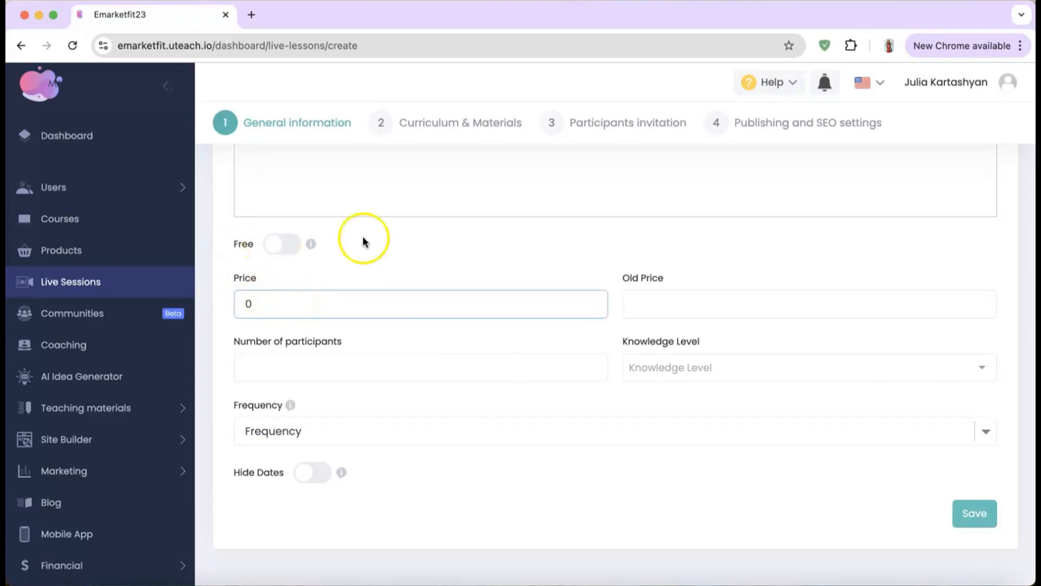
click(651, 313)
click(198, 292)
click(296, 243)
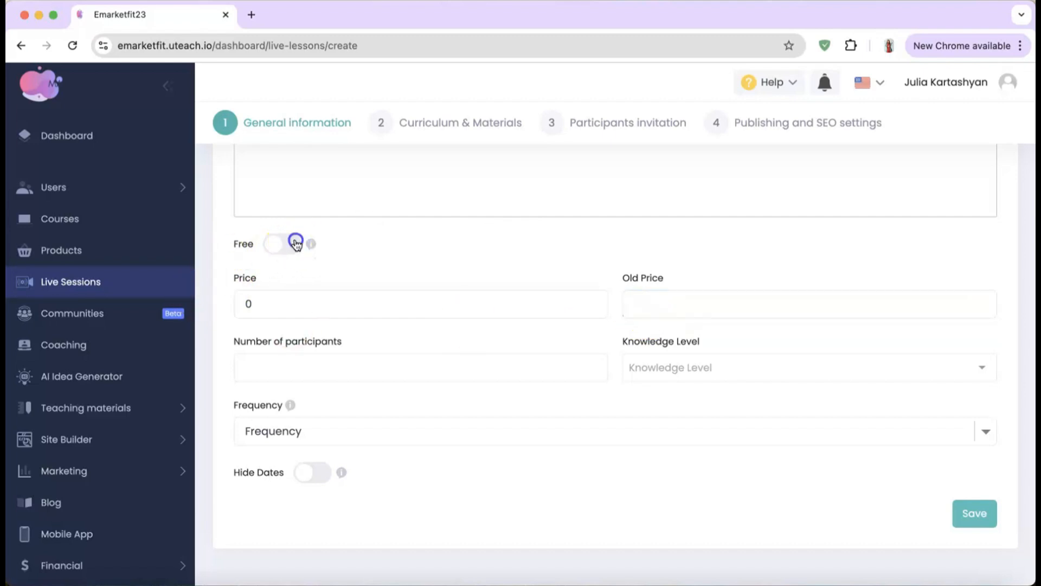
click(320, 361)
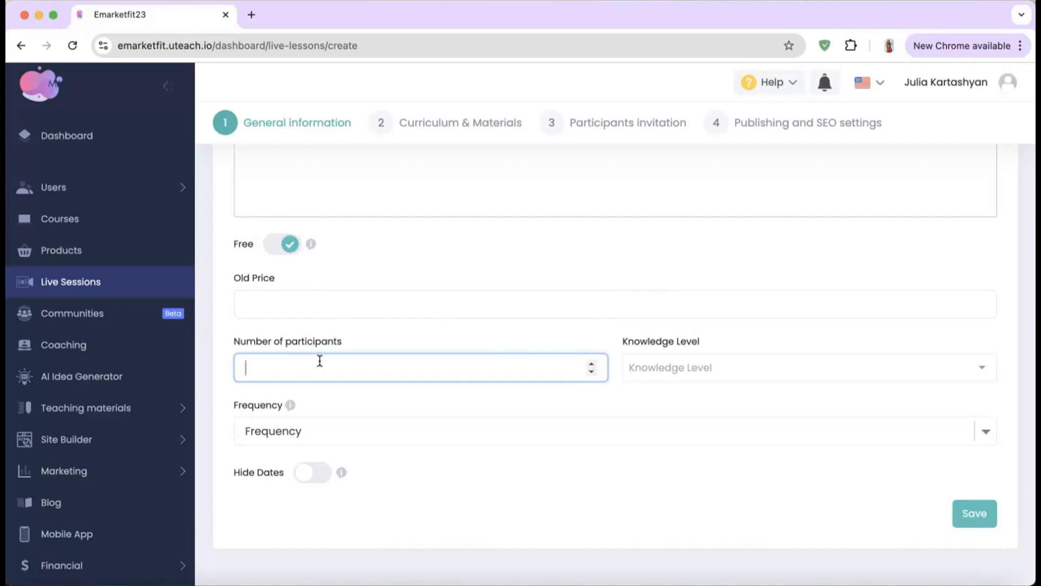
click(703, 374)
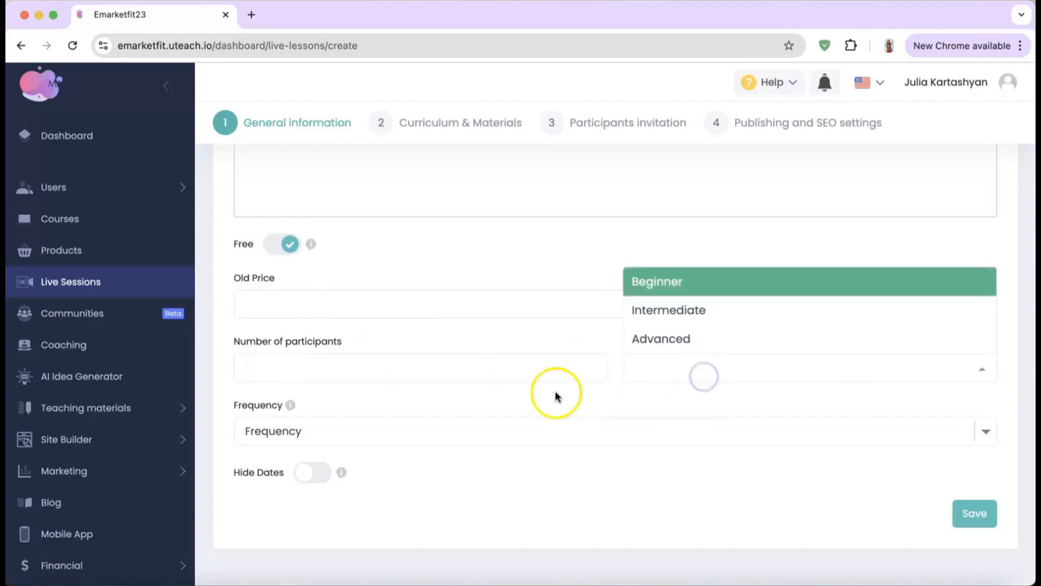
click(333, 433)
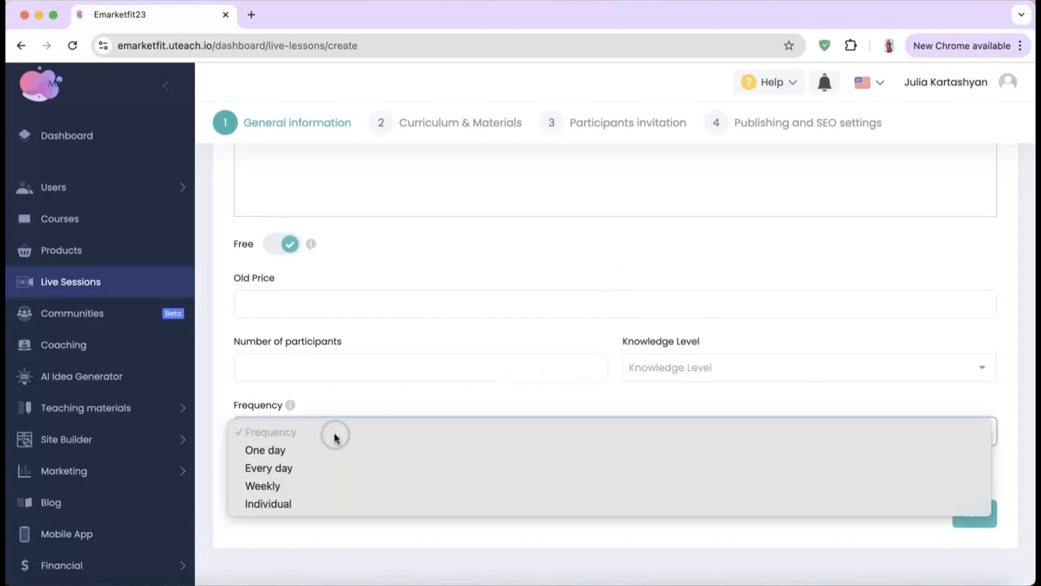
Step: Schedule the session for one day, 13.11.2024, from 18:05 to 20:05 and save
click(300, 451)
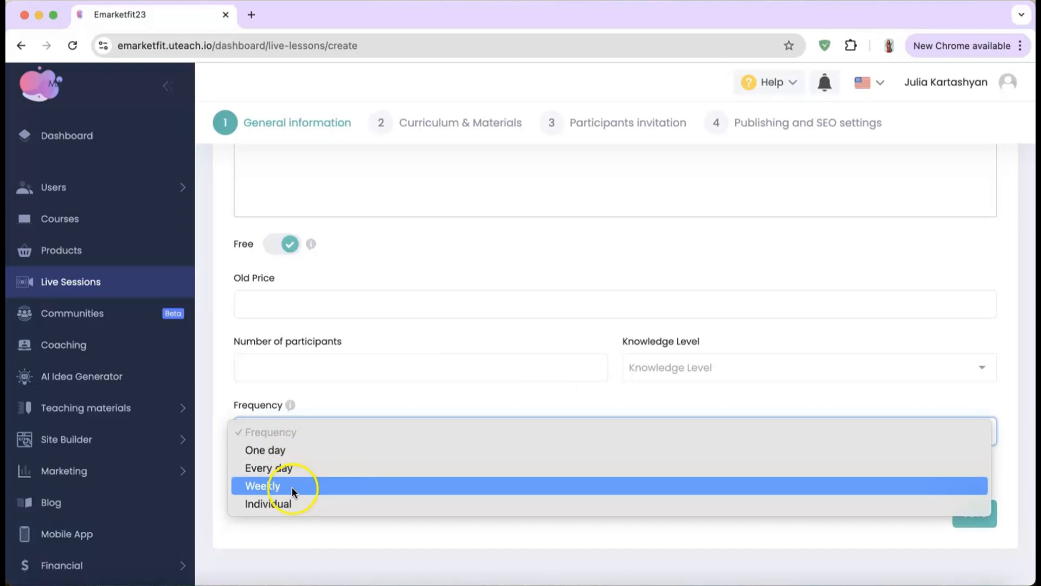
click(288, 531)
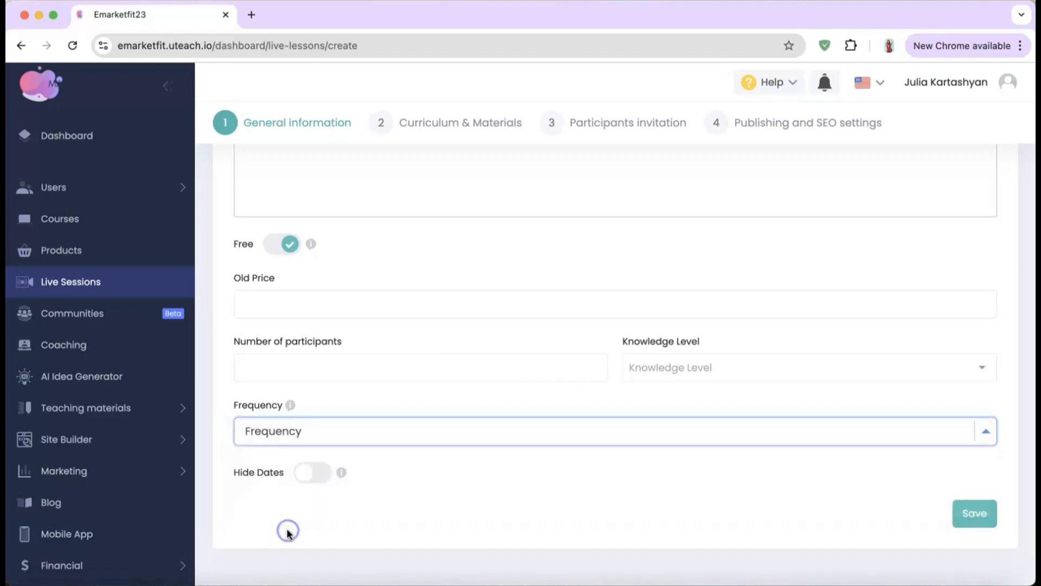
click(366, 359)
click(308, 369)
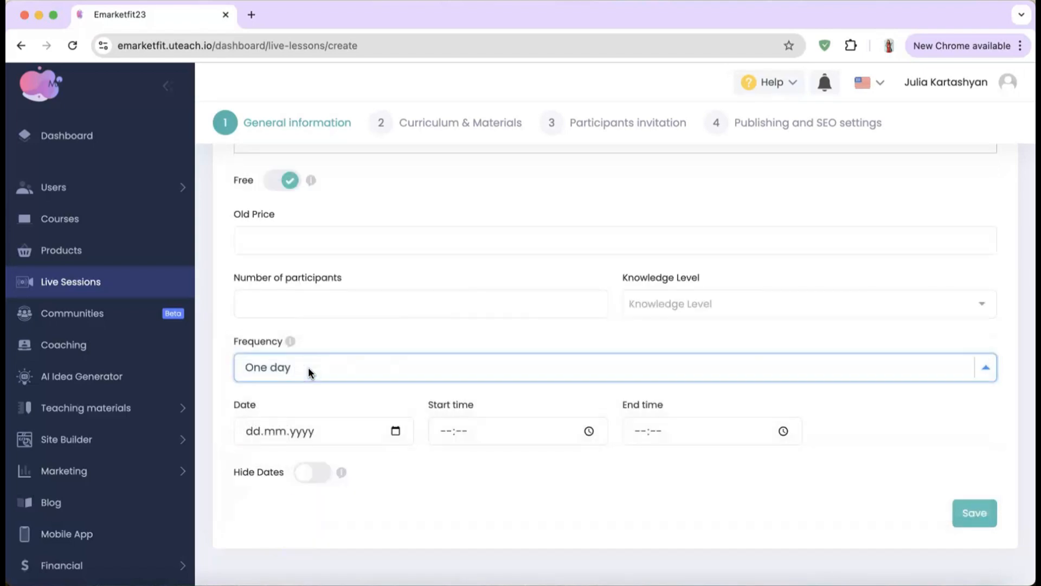
click(392, 429)
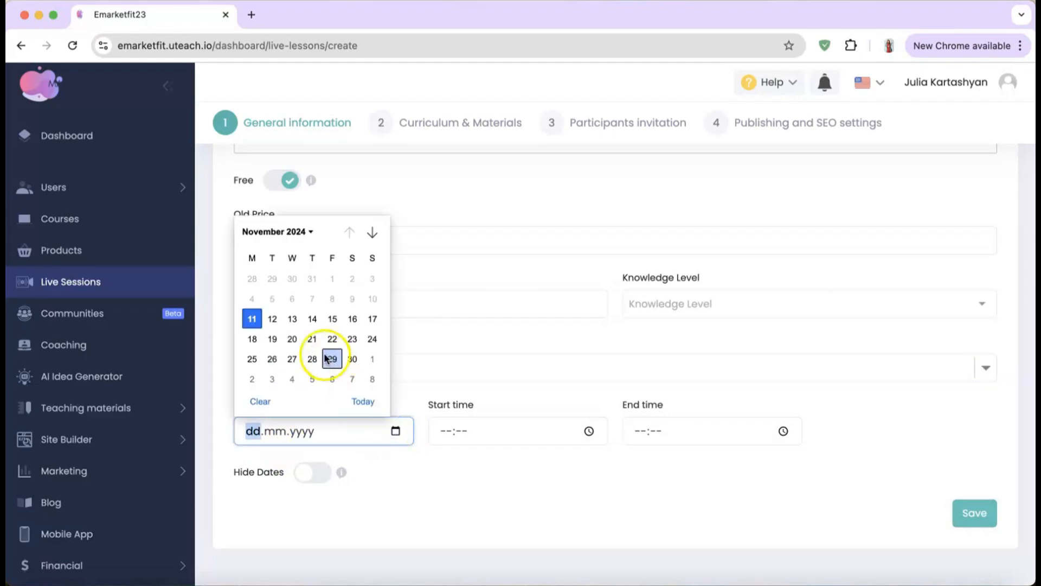
click(292, 319)
click(588, 431)
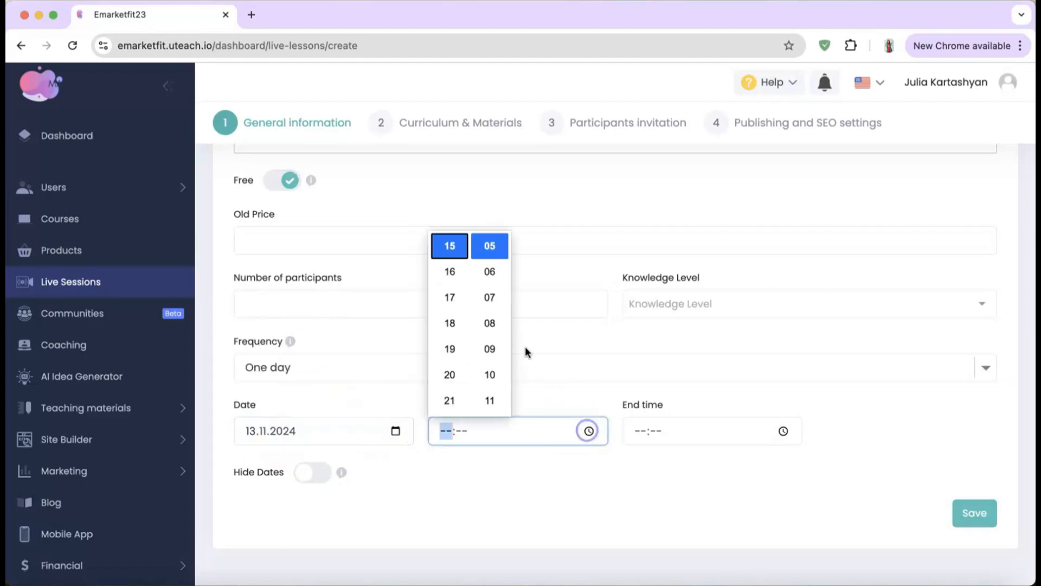
click(451, 320)
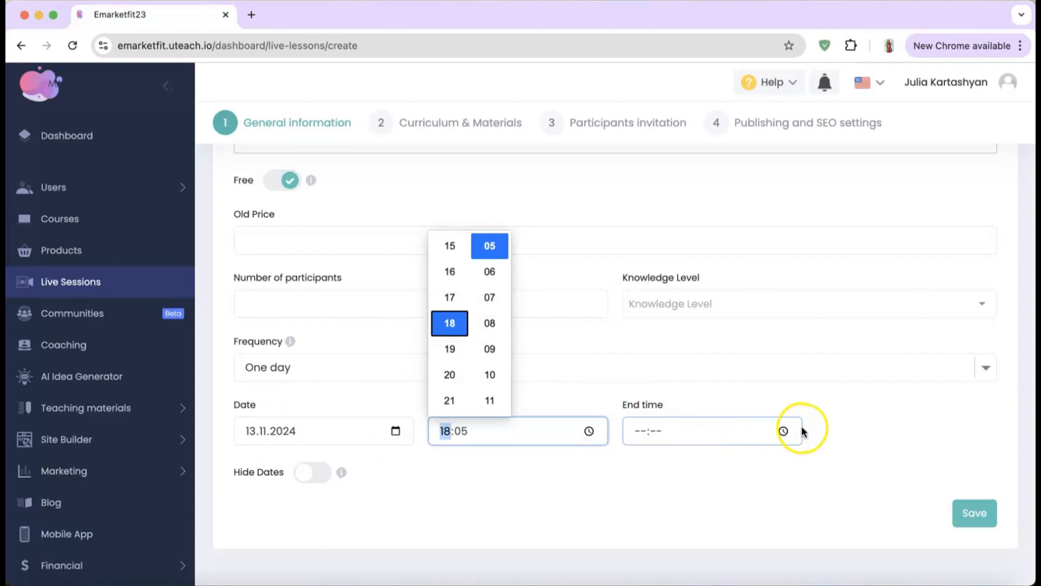
click(782, 431)
click(646, 373)
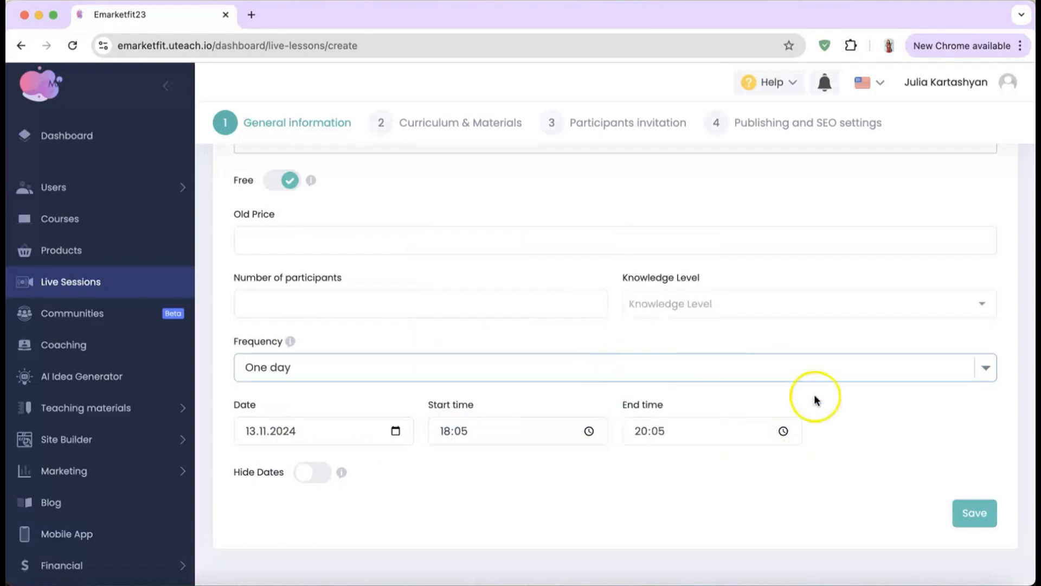
click(963, 514)
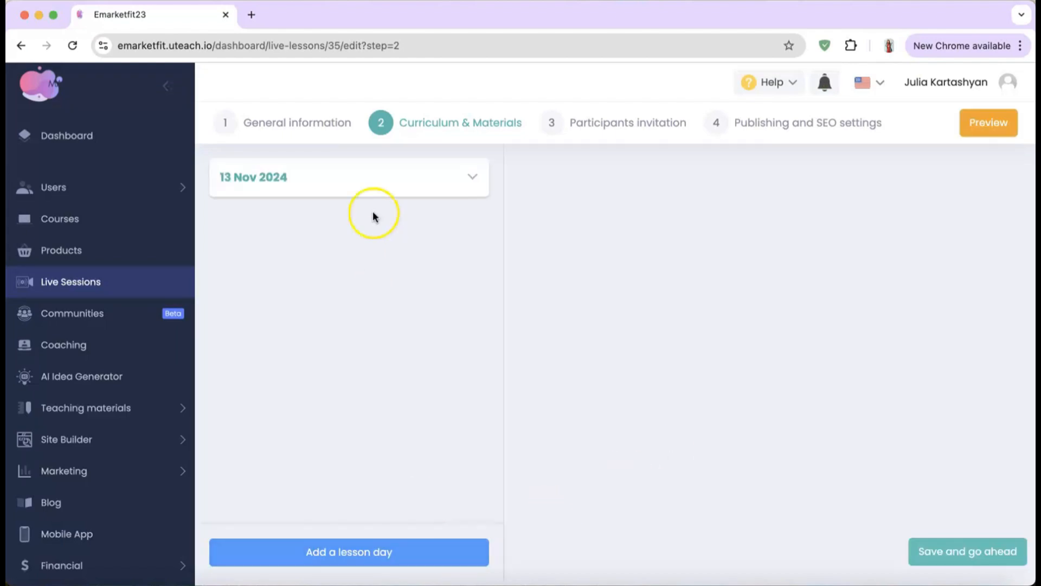
Step: Add the Google Meet link as the video for the 13 Nov 2024 lesson day and save
click(367, 186)
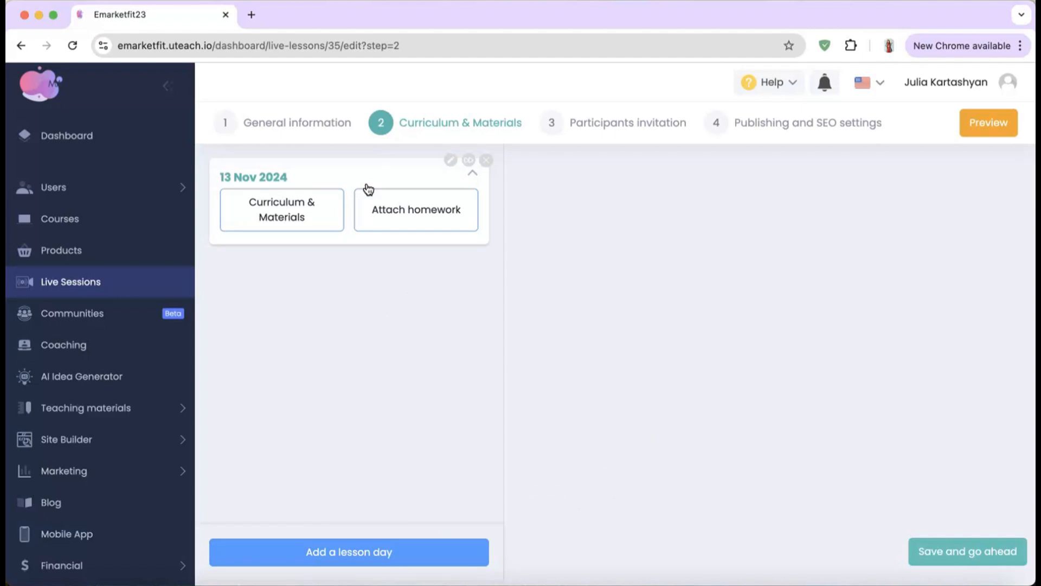
click(298, 206)
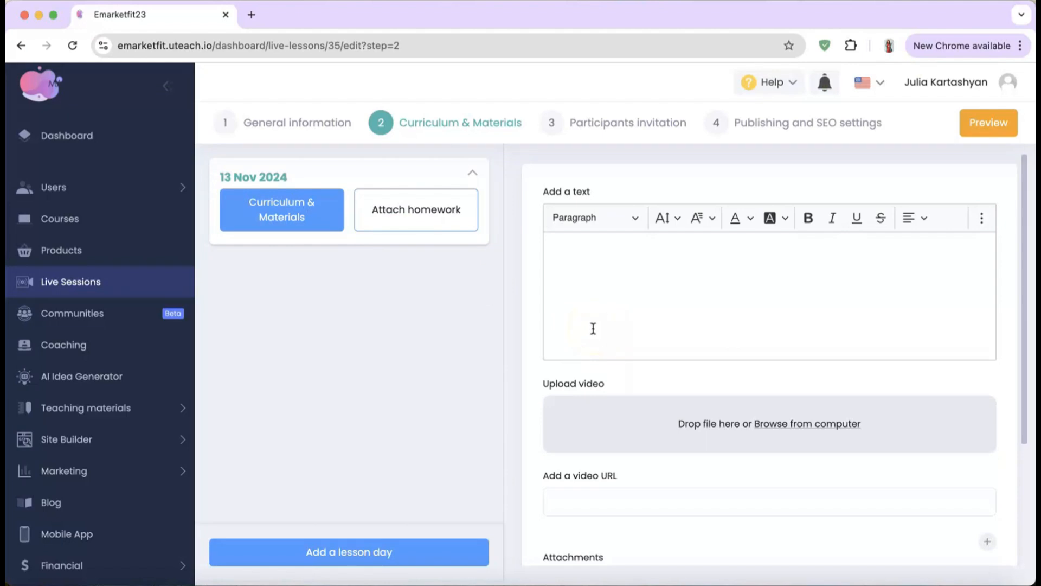
click(593, 329)
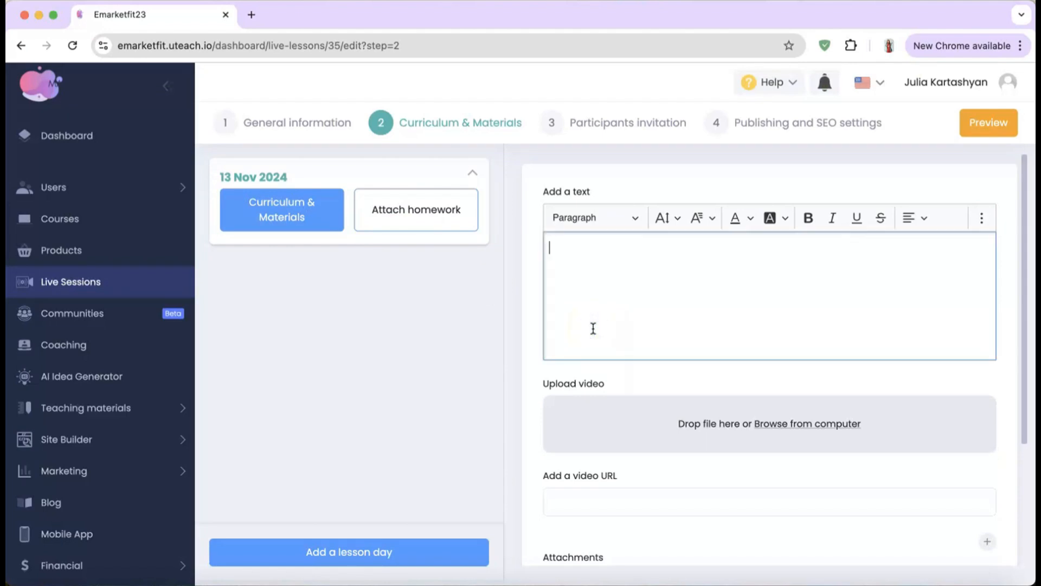
scroll(613, 369, down, 3)
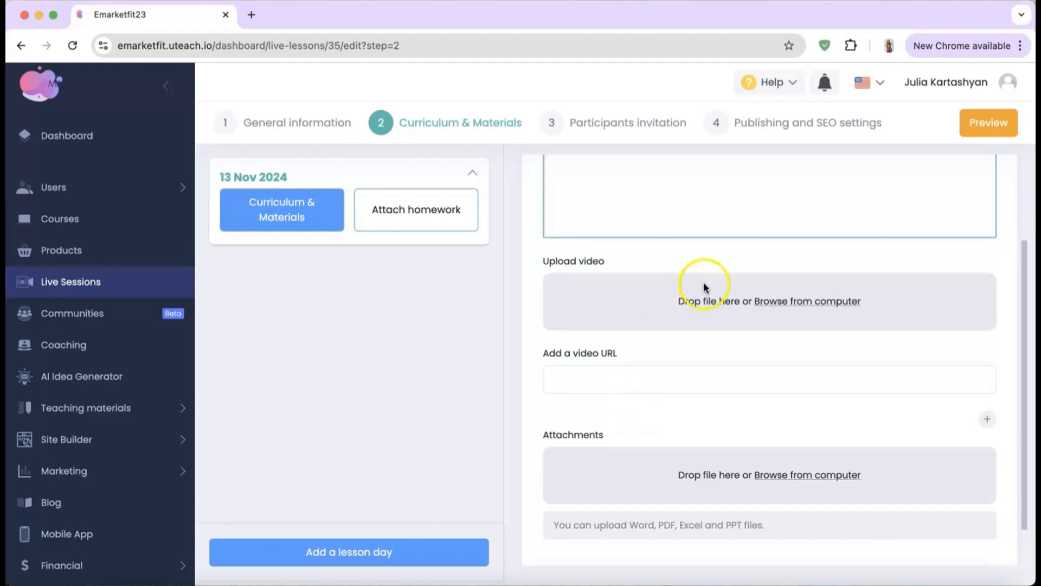
click(656, 372)
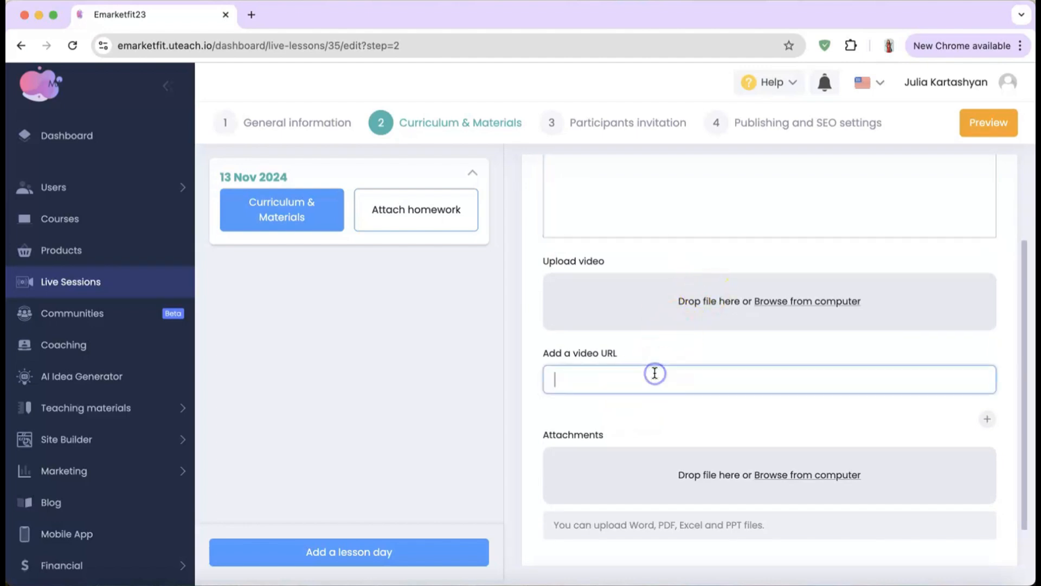
text(https://meet.google.com/landing?authuser=0)
scroll(655, 372, down, 1)
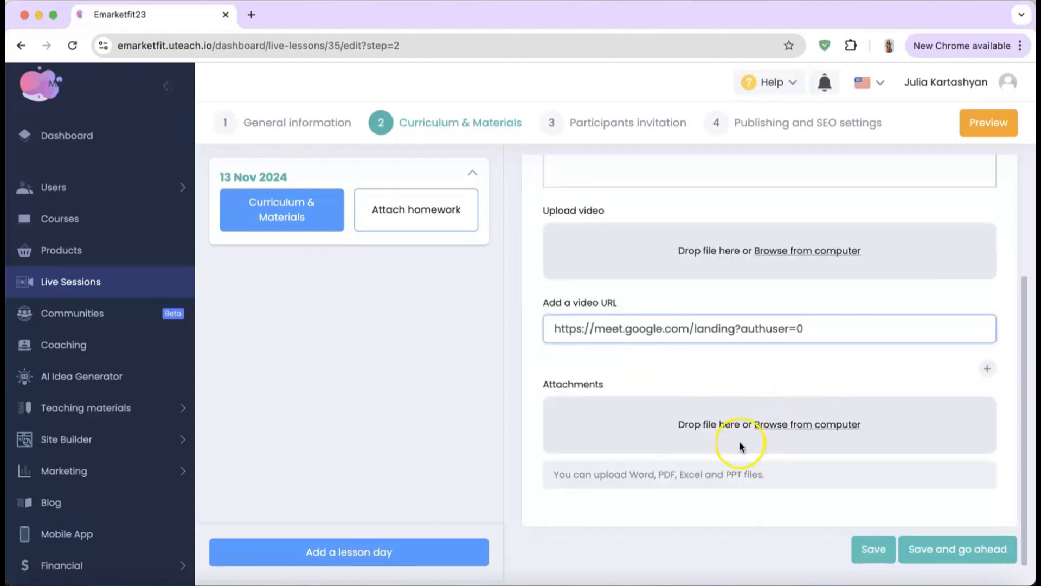
scroll(442, 277, up, 1)
scroll(442, 279, down, 1)
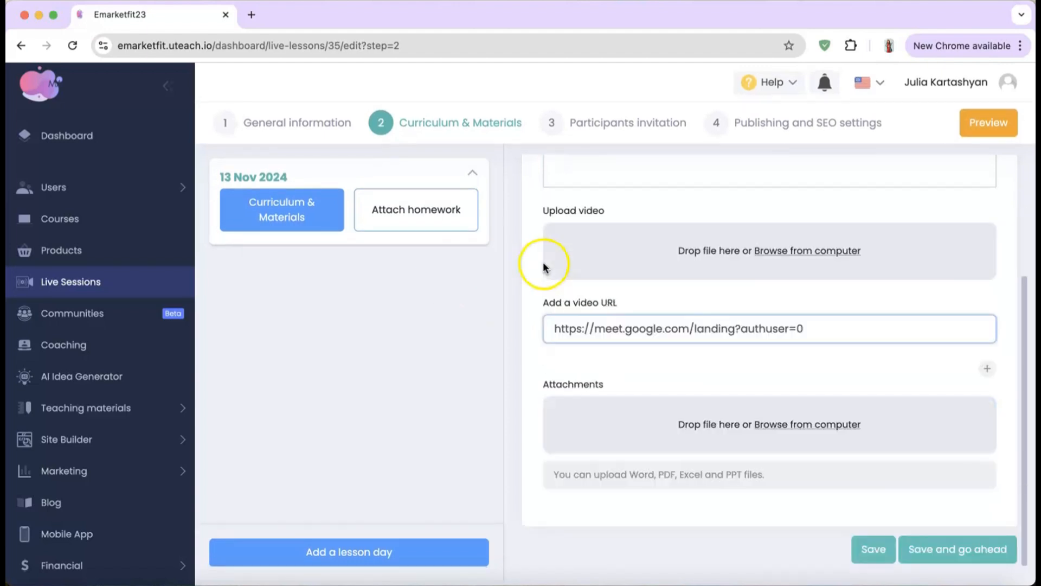
click(872, 548)
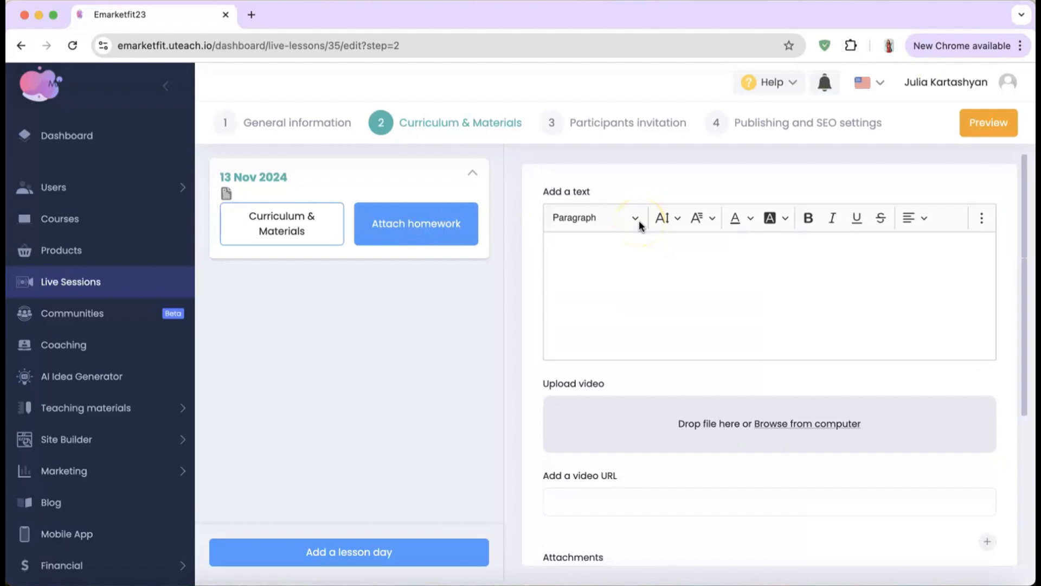
Step: Begin filling in the homework text for the 13 Nov 2024 lesson day
click(640, 257)
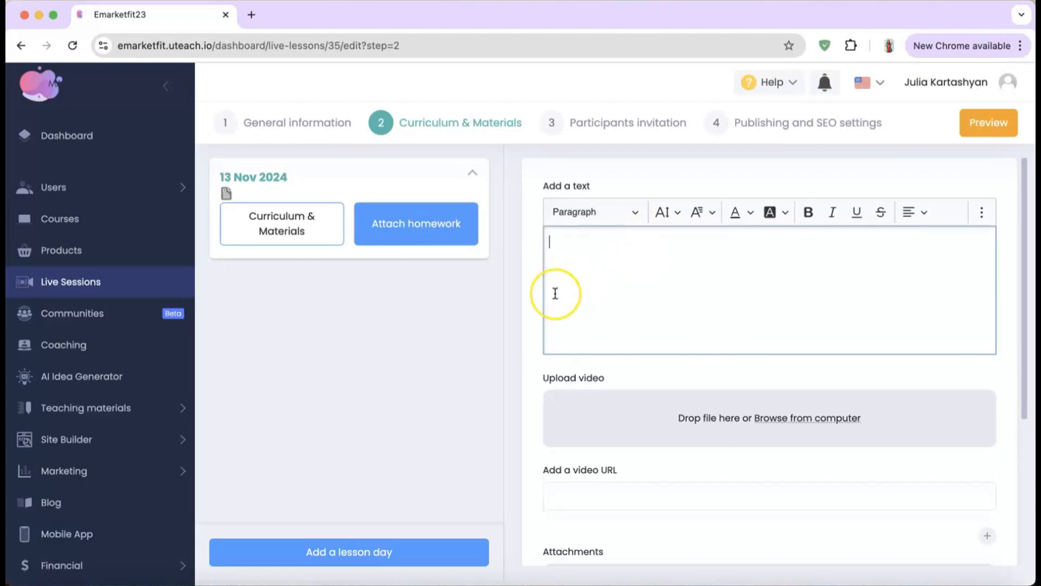
scroll(554, 291, down, 5)
scroll(553, 292, up, 5)
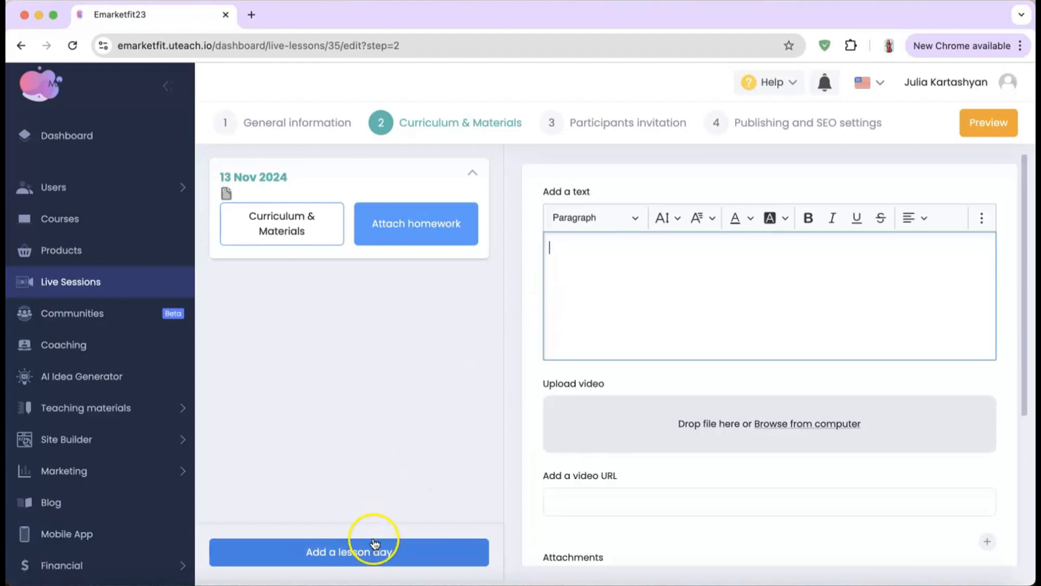
Step: Add another lesson day dated 13 Nov 2024, running 17:07 to 17:09
click(353, 553)
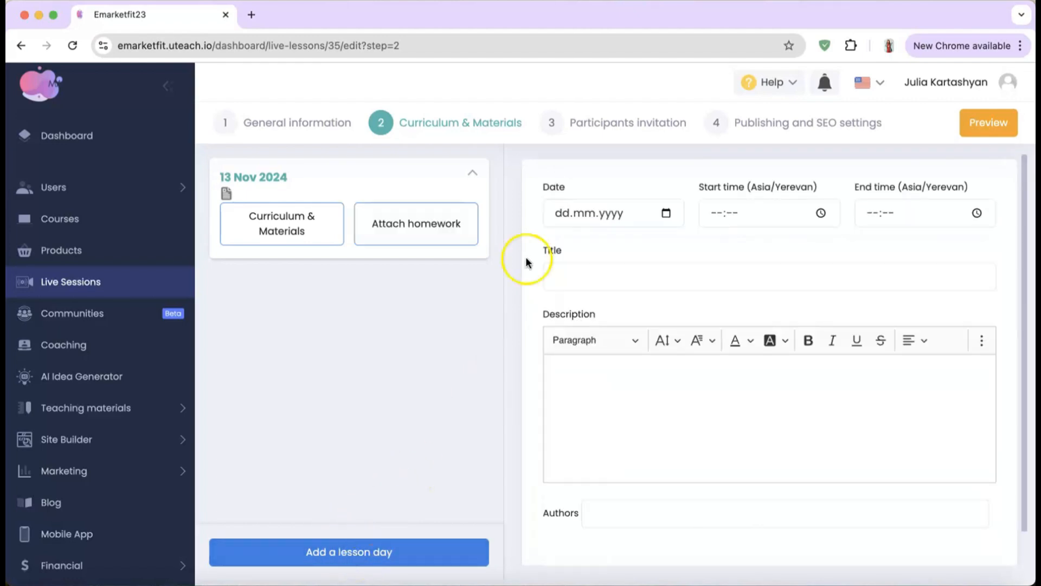
click(666, 213)
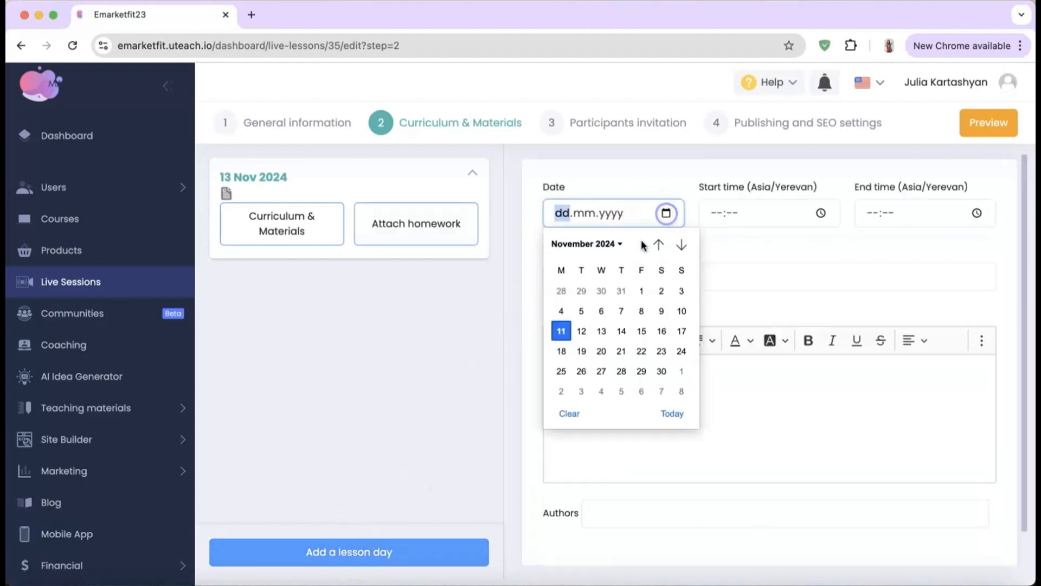
click(601, 331)
click(760, 210)
click(821, 212)
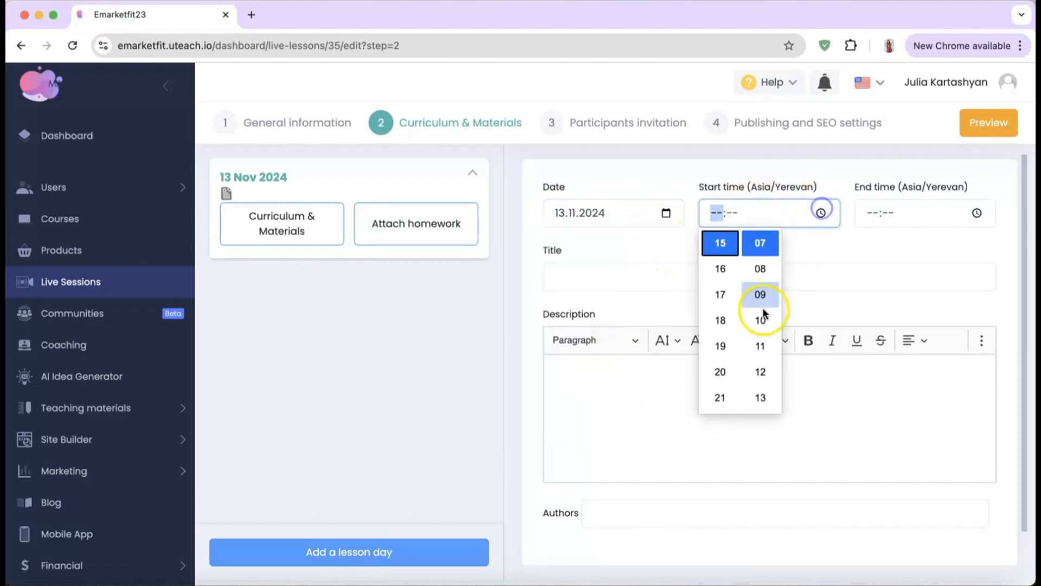
click(704, 298)
click(891, 209)
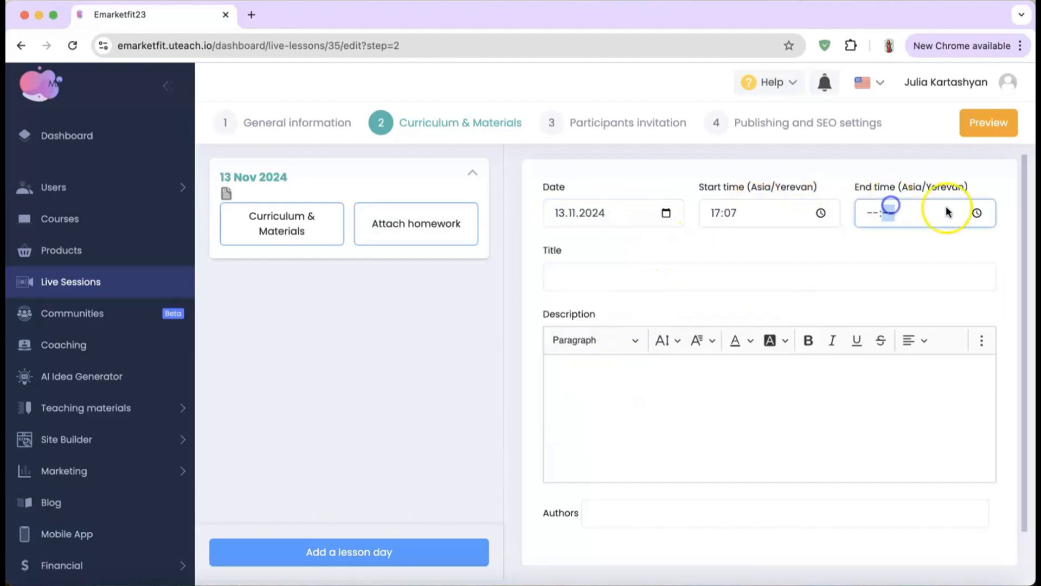
click(976, 213)
click(916, 295)
click(869, 296)
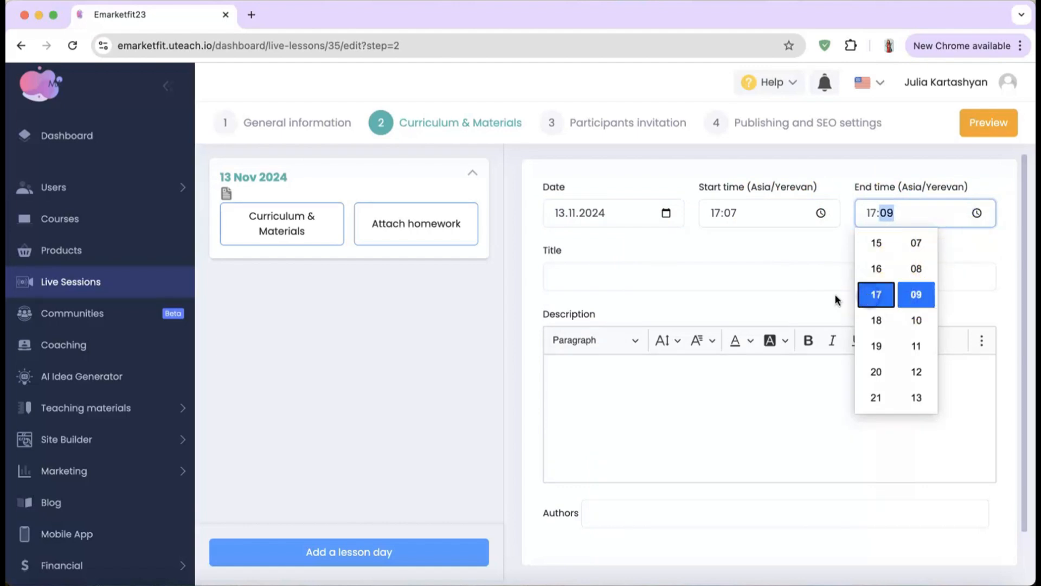
Step: Give the day title and description 'test', assign Admin as author, save, and expand 14 Nov 2024
click(690, 284)
text(test)
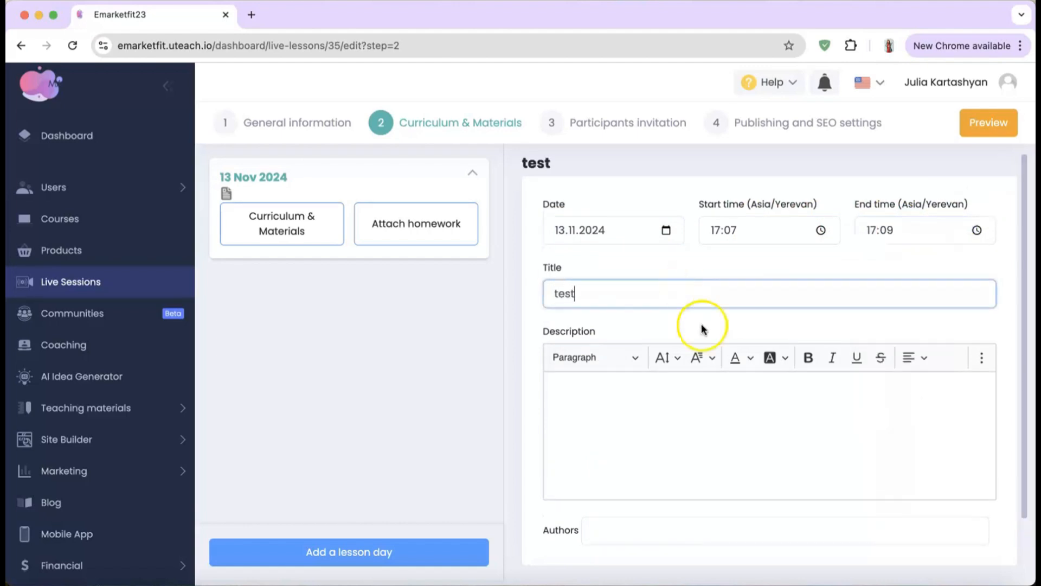
click(691, 400)
text(test)
scroll(692, 400, down, 2)
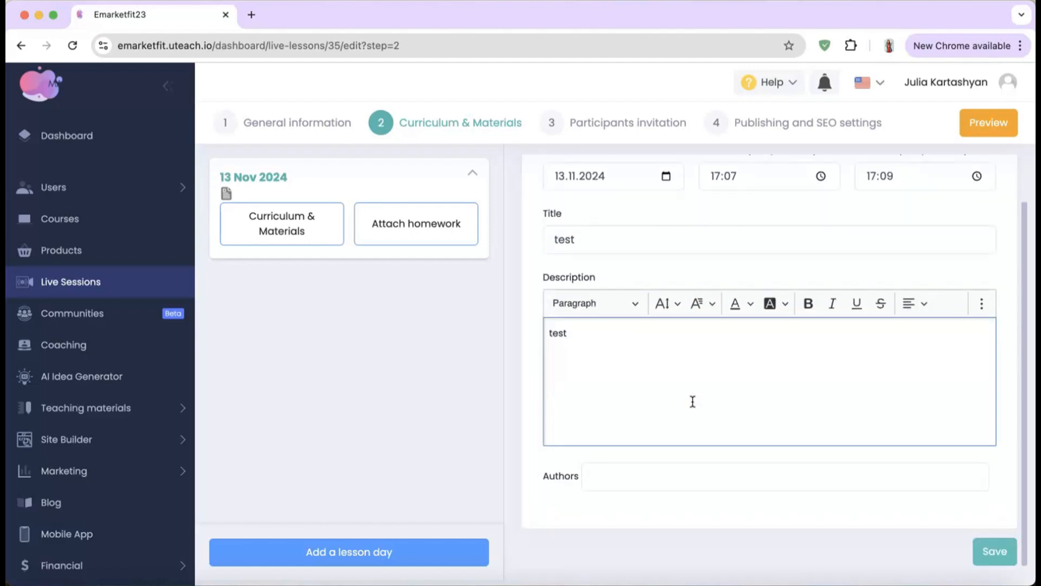
click(637, 481)
click(632, 425)
click(998, 552)
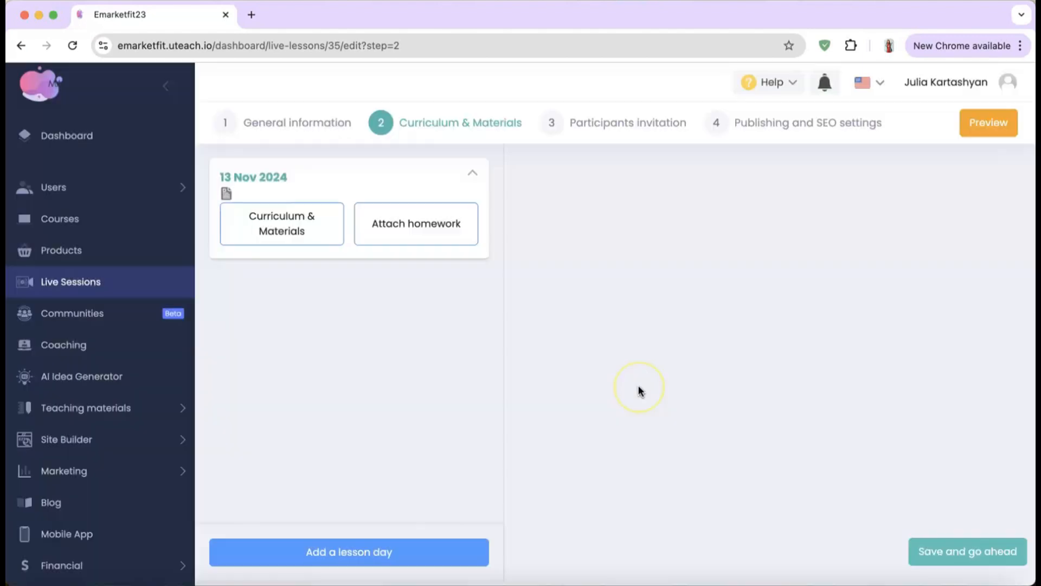
click(342, 293)
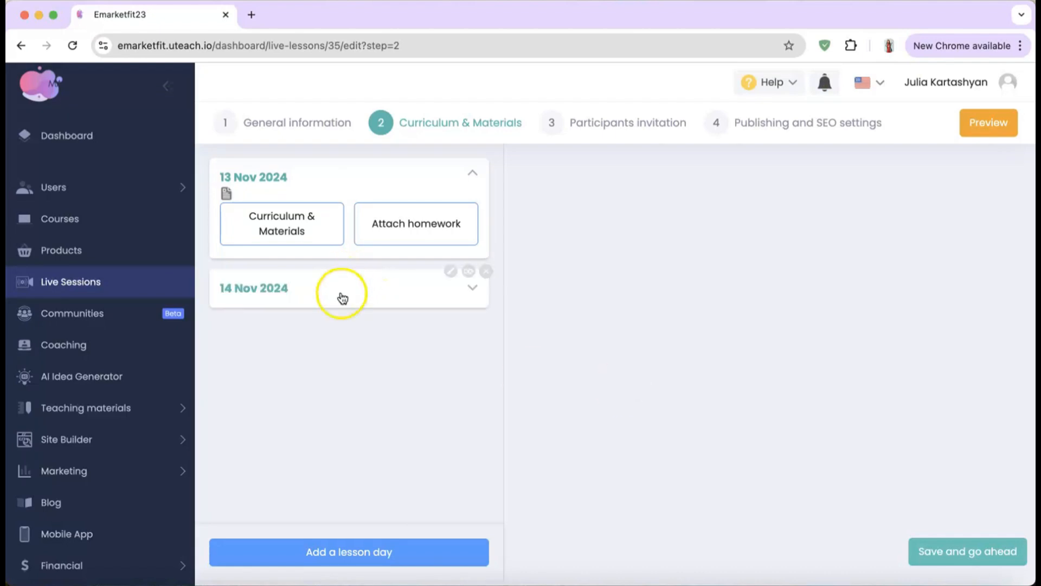
click(371, 229)
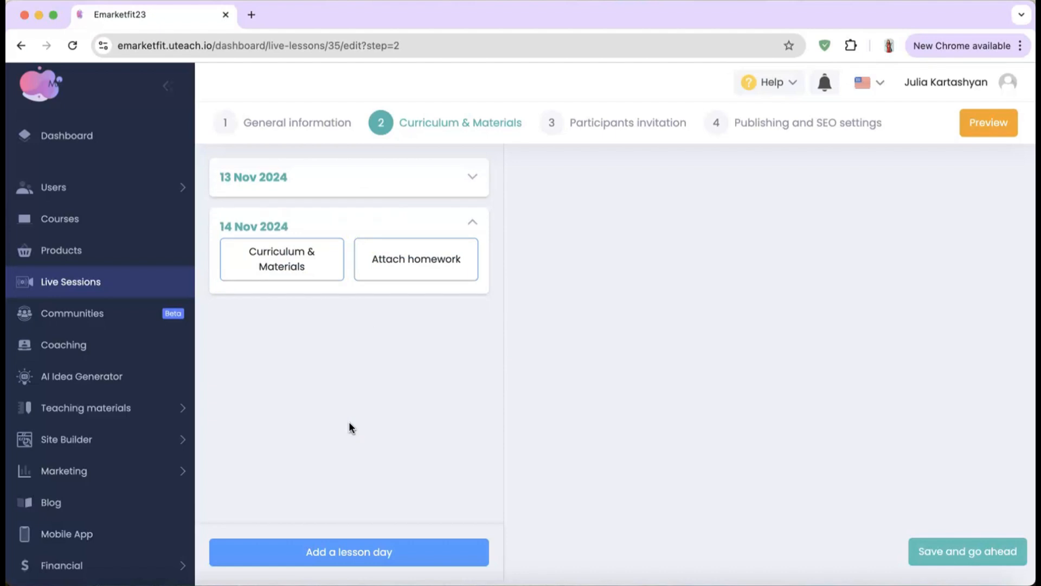
Step: Invite the first listed student and the test group to the session, then save participants
click(596, 125)
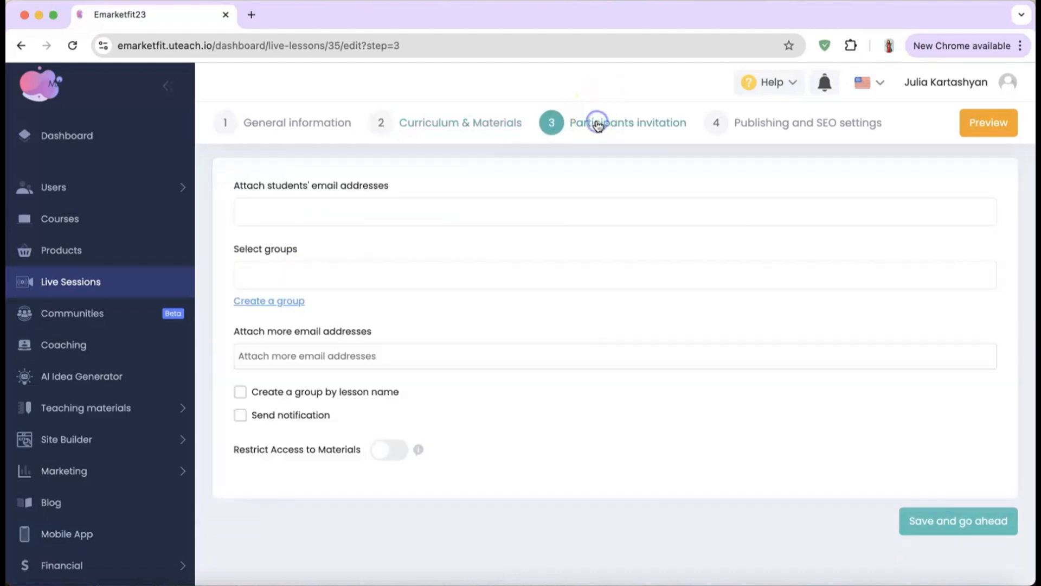
click(449, 209)
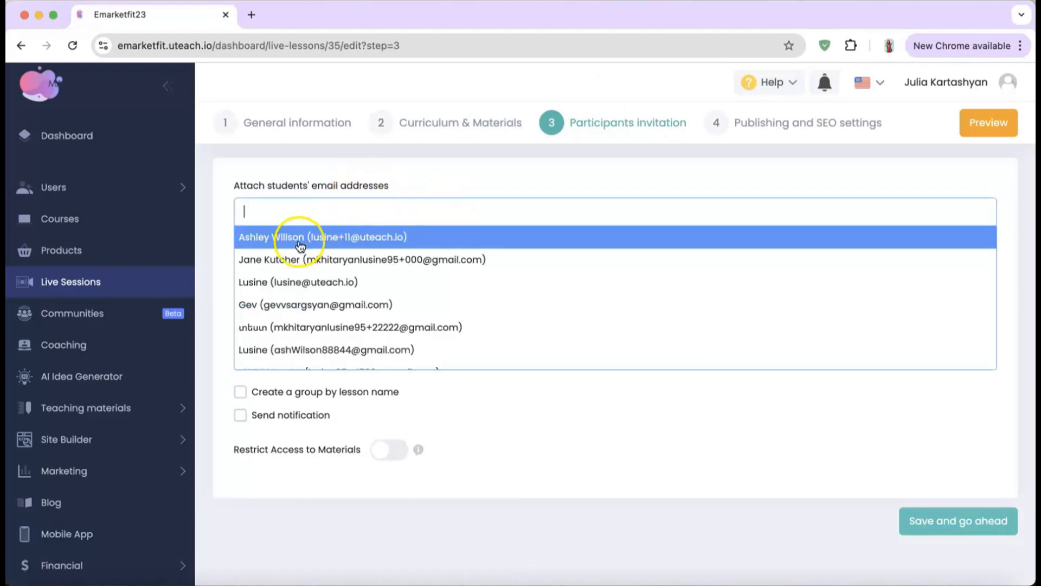
click(291, 242)
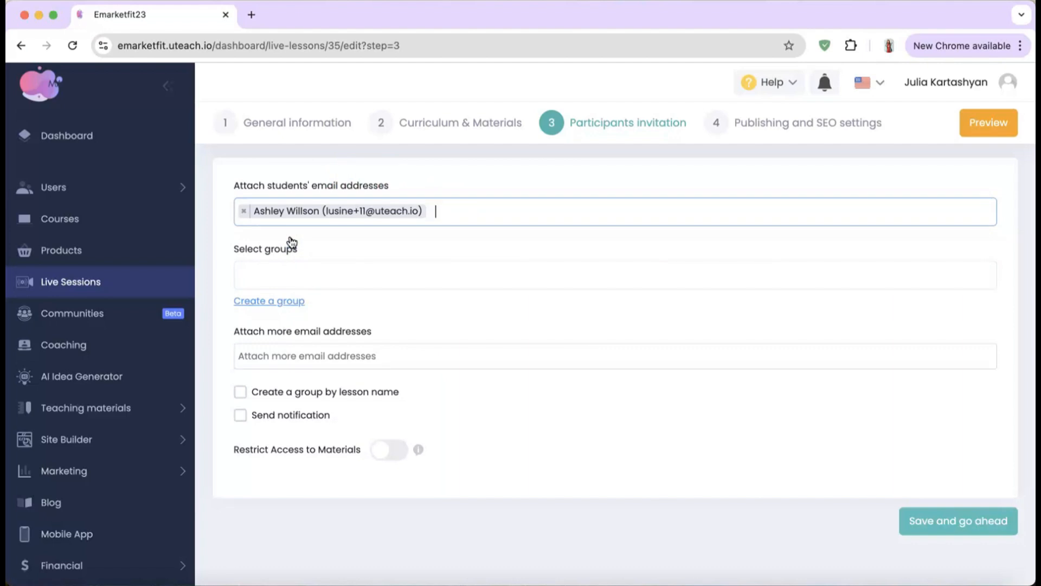
click(295, 273)
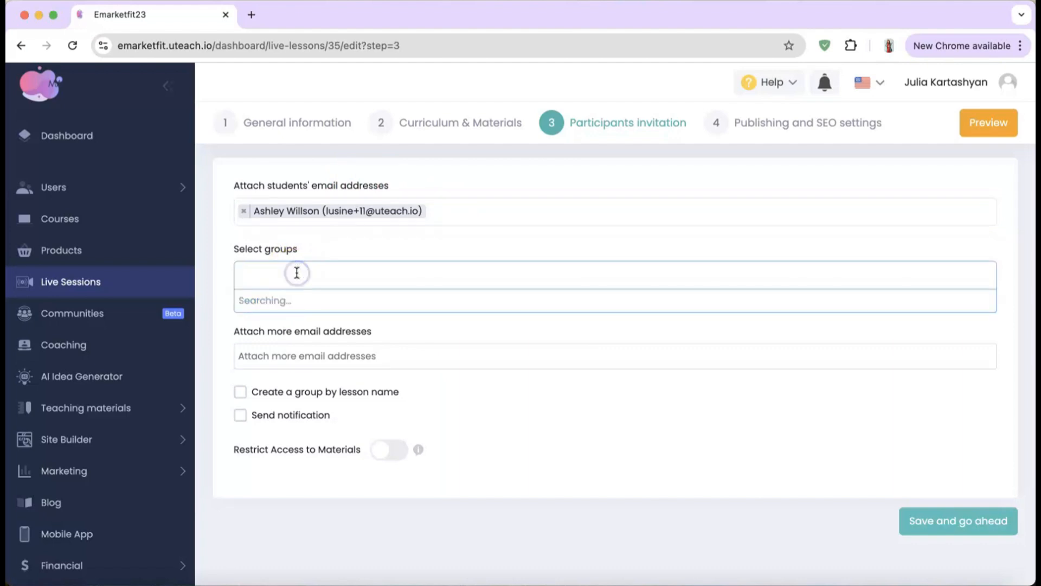
click(286, 299)
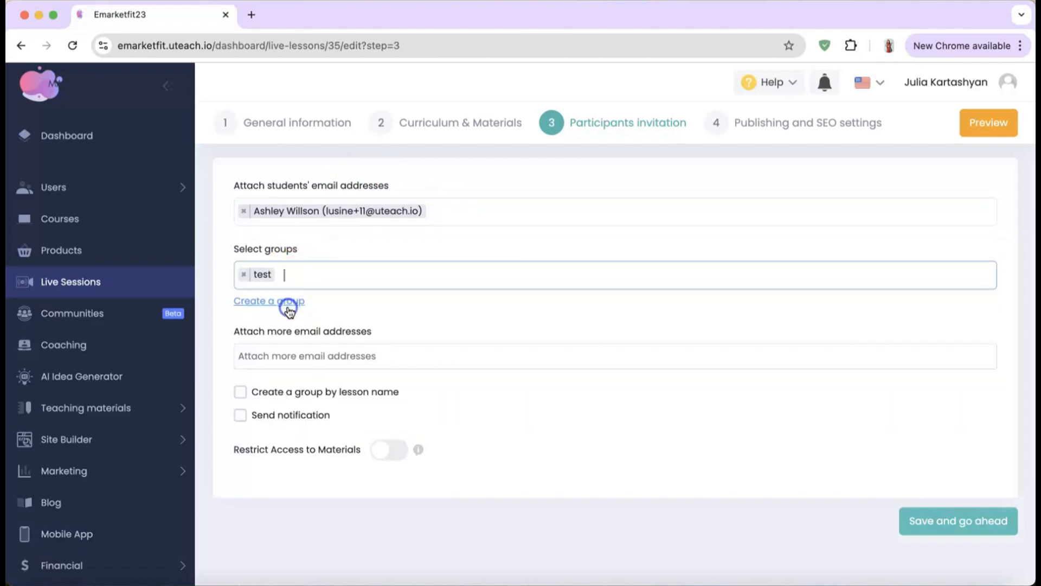
click(970, 529)
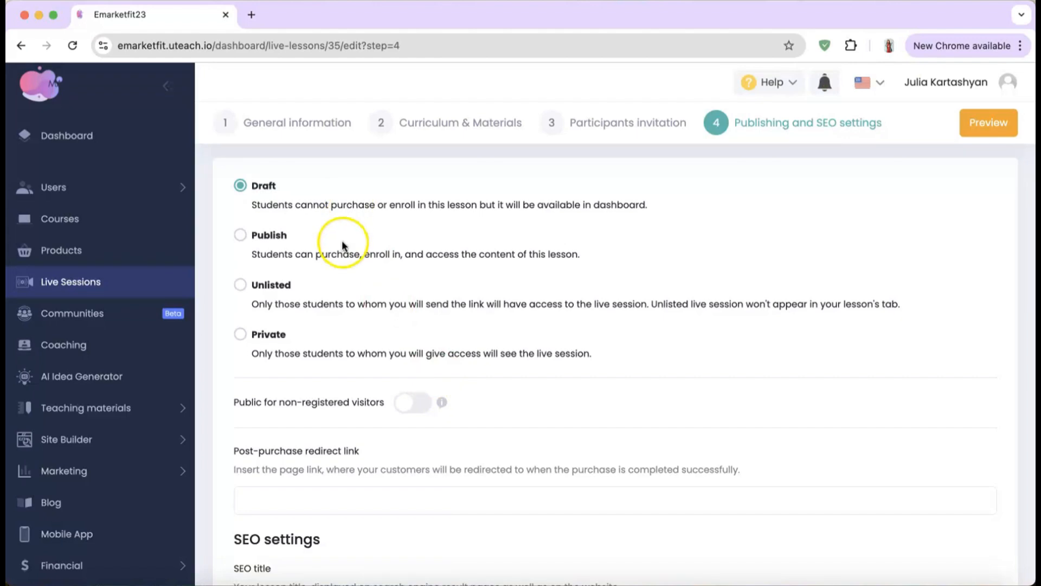
Step: Choose the Publish option in Publishing and SEO settings and publish the live session
scroll(343, 277, down, 1)
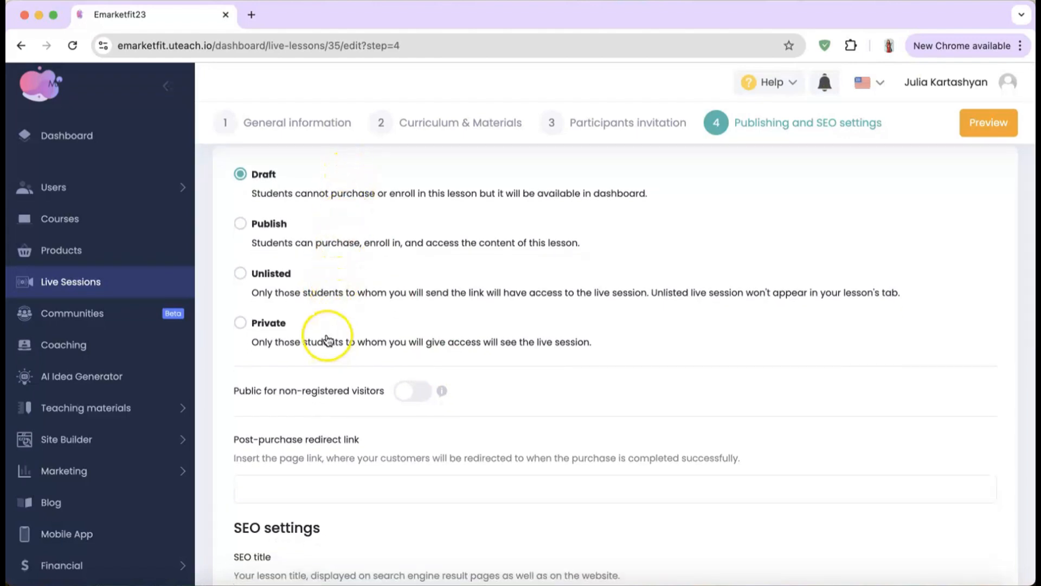
click(241, 224)
scroll(391, 377, down, 5)
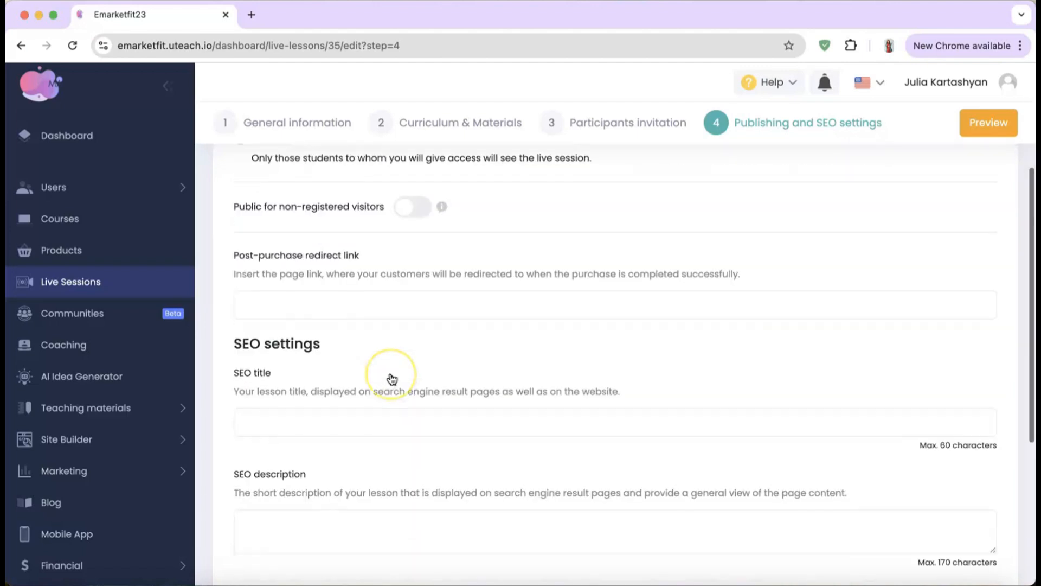
scroll(392, 379, down, 1)
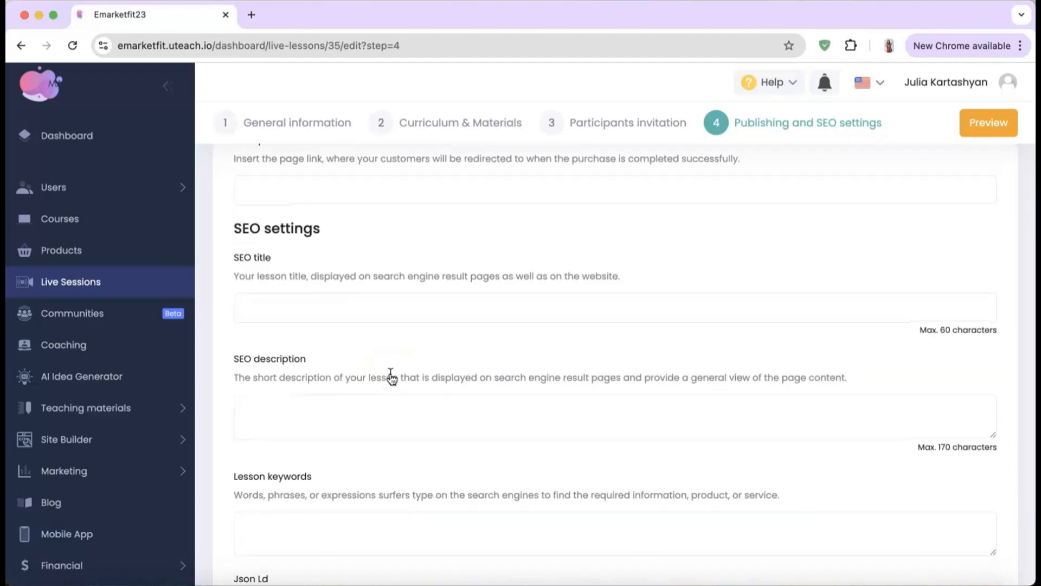
click(373, 306)
scroll(372, 299, down, 2)
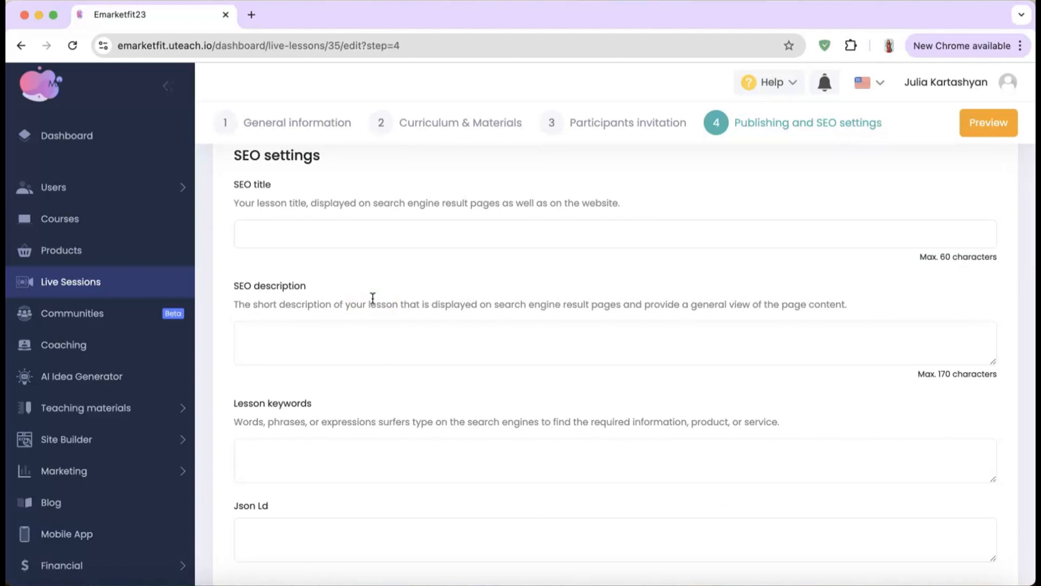
scroll(413, 307, down, 3)
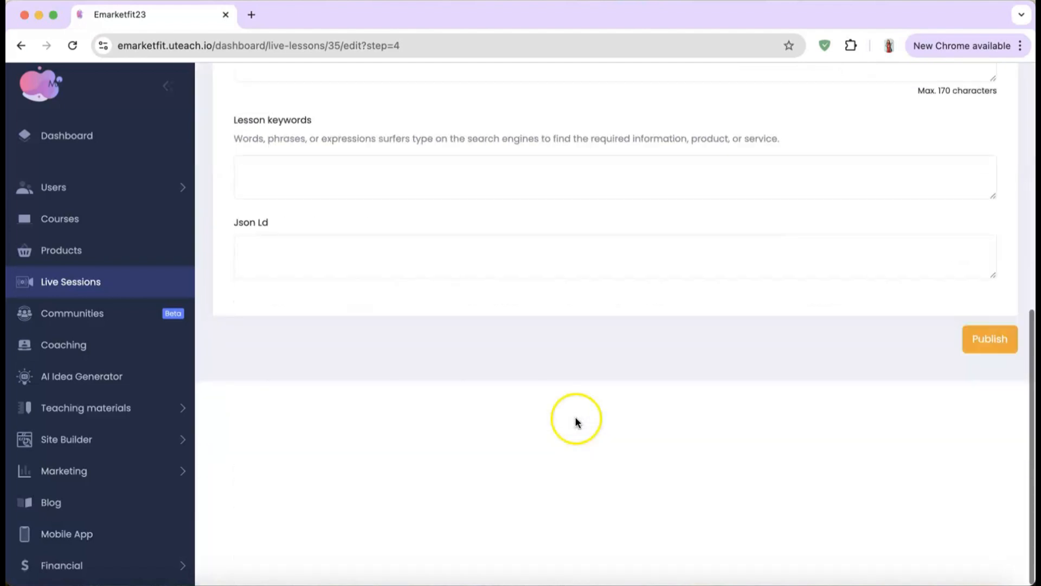
click(989, 544)
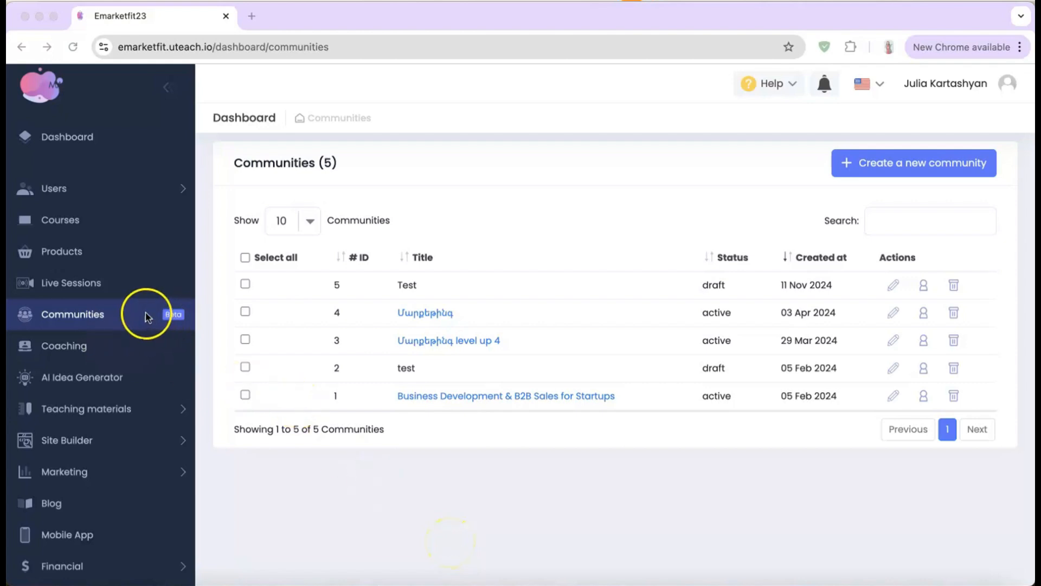
Step: Start a new community named Group 1 with the U logo image and description 'test'
click(920, 164)
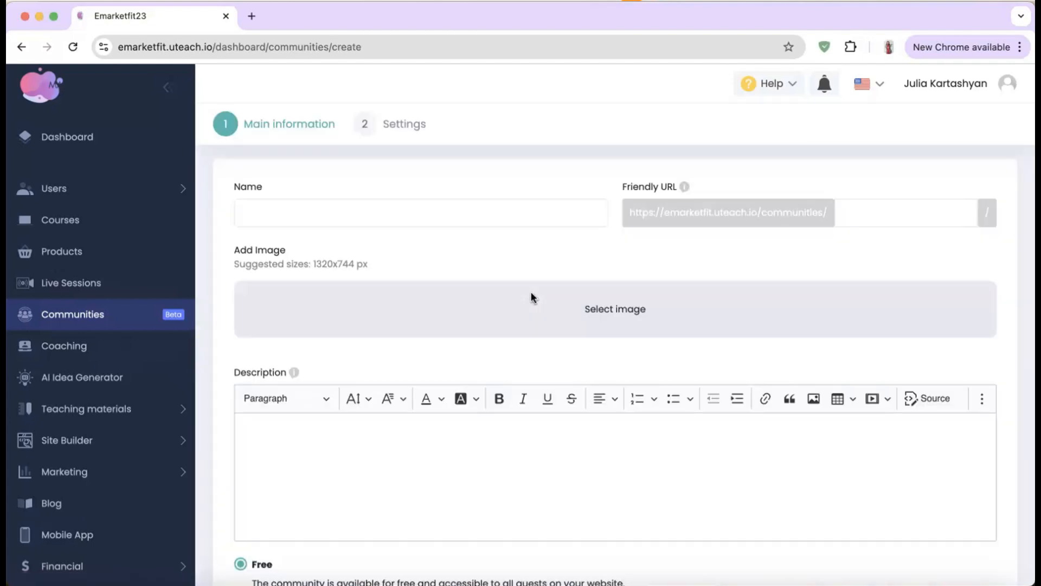
click(407, 201)
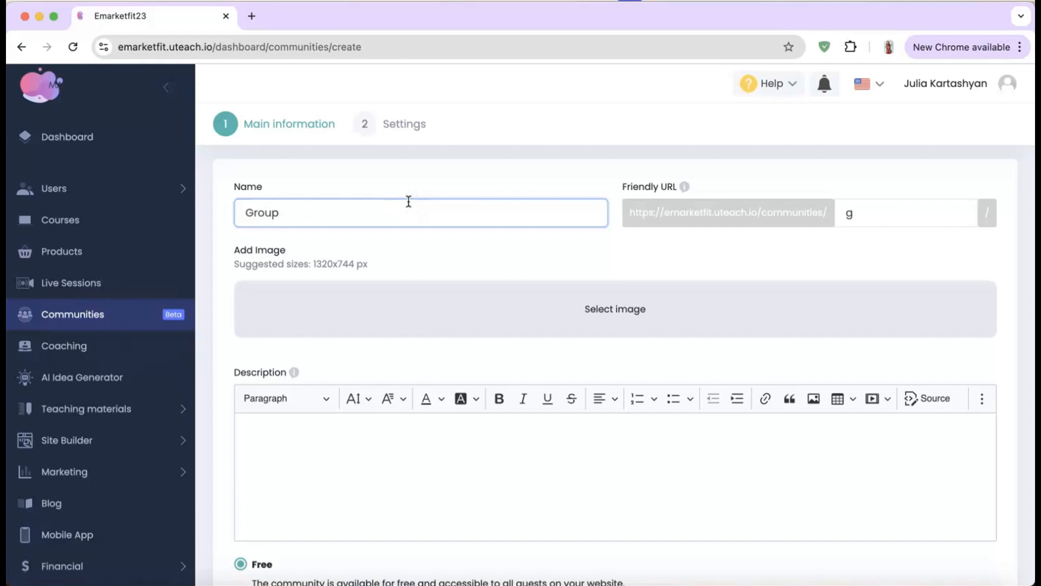
click(616, 305)
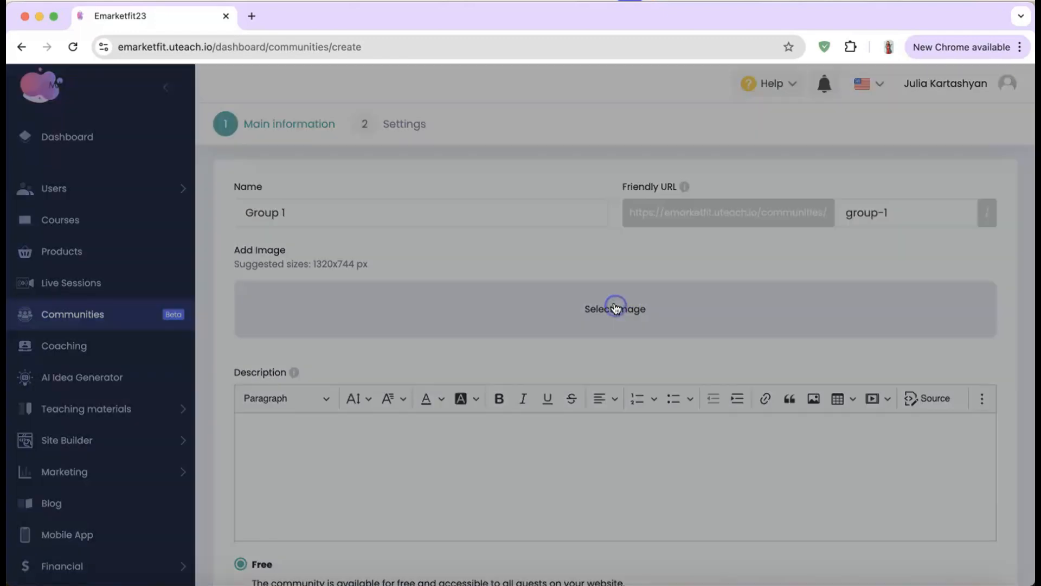
click(624, 339)
scroll(558, 377, down, 7)
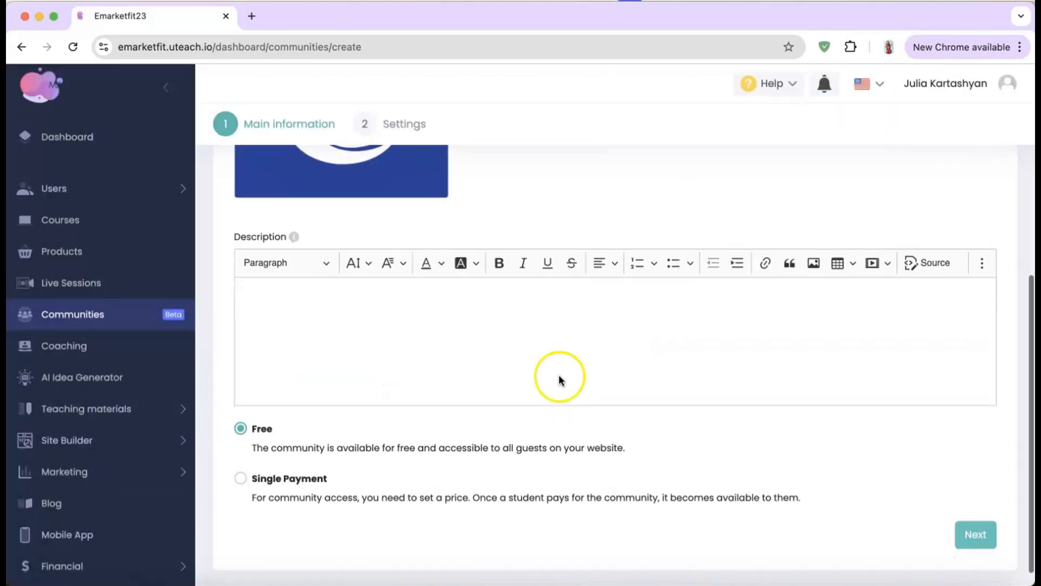
click(539, 346)
text(test)
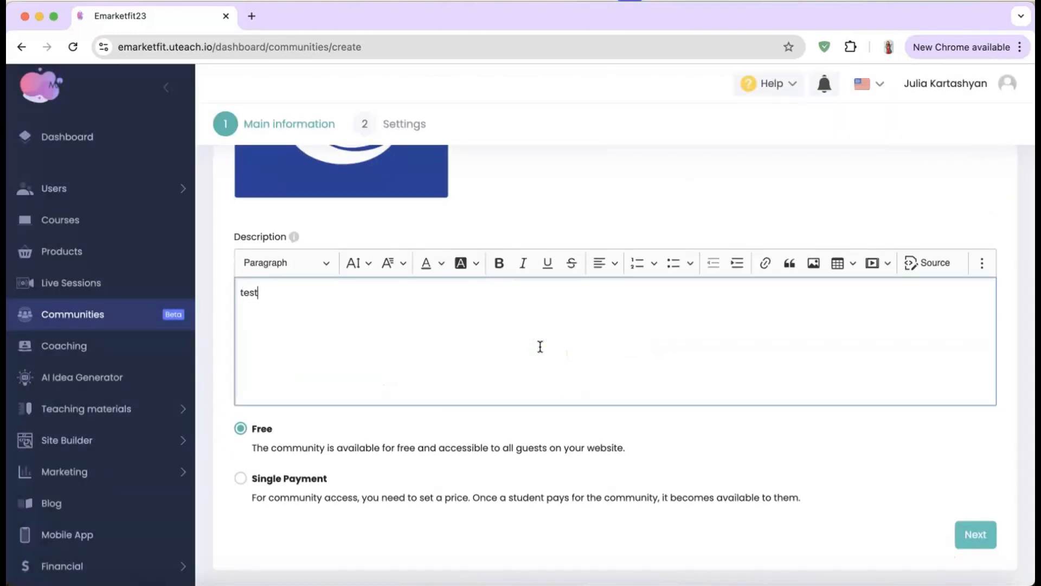
Step: Make the community a single payment priced 30 AMD and continue to Settings
scroll(540, 346, down, 1)
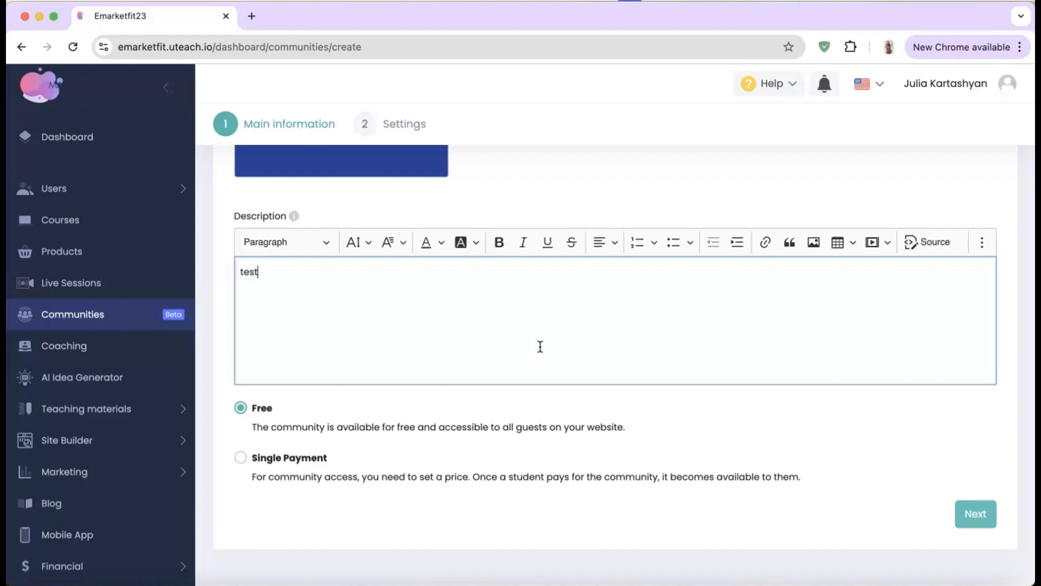
click(289, 458)
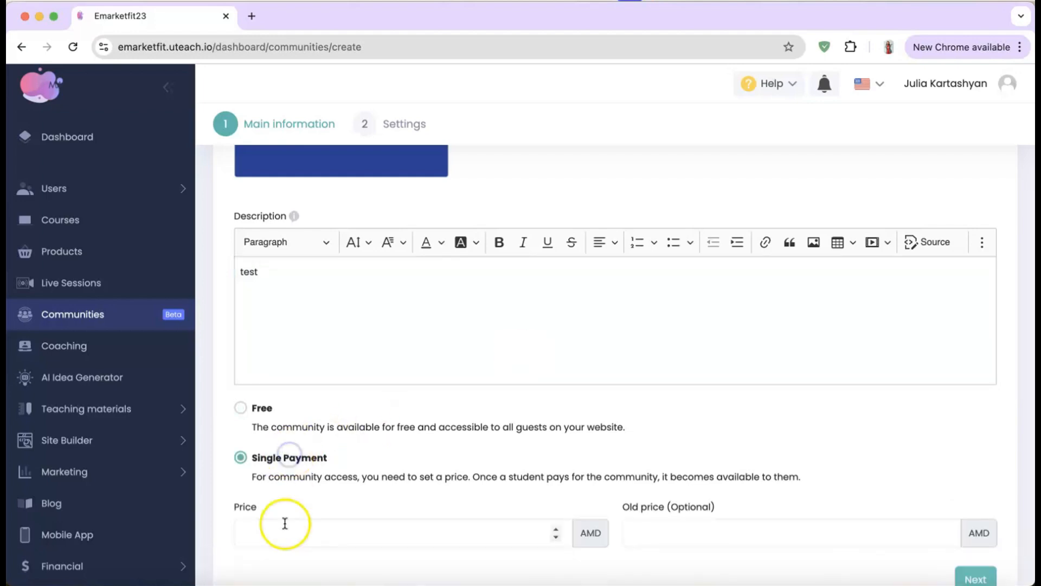
scroll(285, 523, down, 1)
click(292, 505)
text(30)
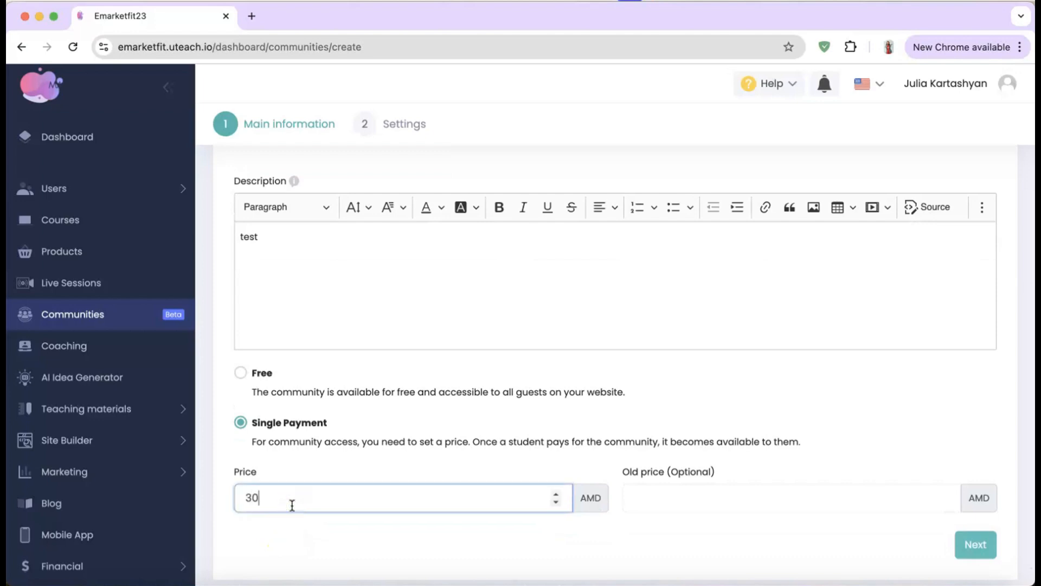
click(680, 507)
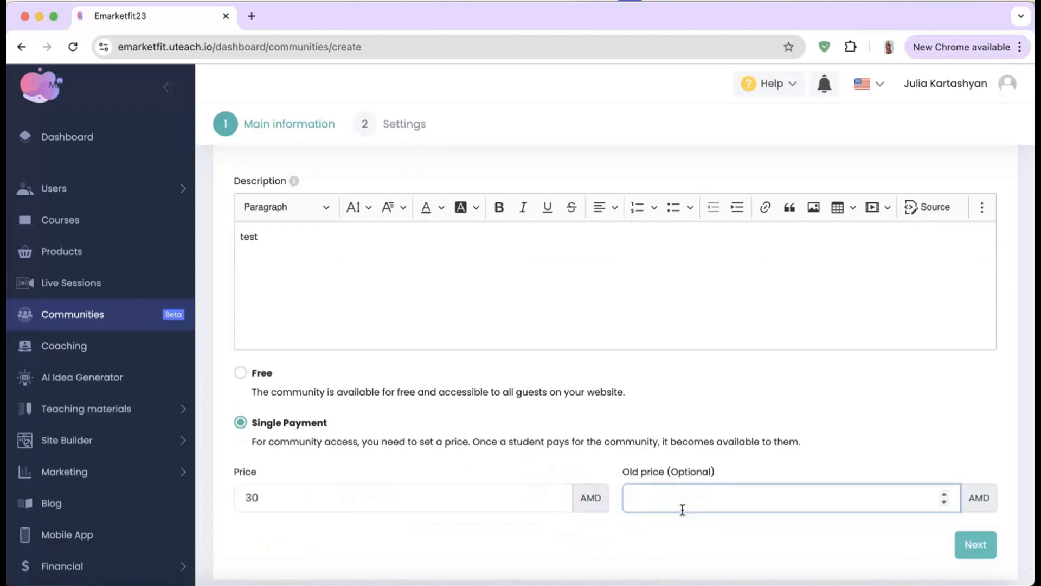
click(971, 545)
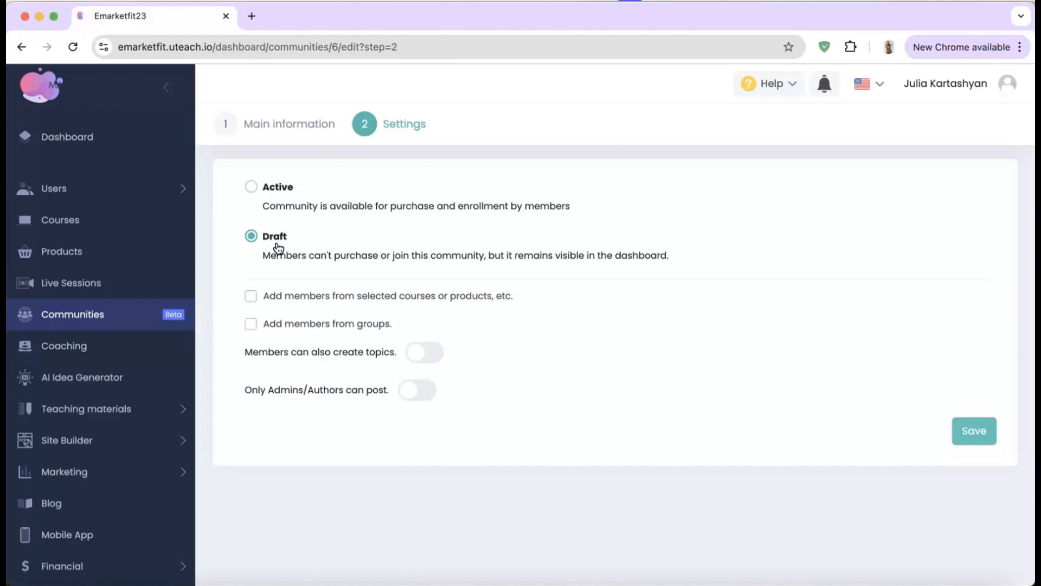
Step: Add community members from the test group and from all products
click(250, 324)
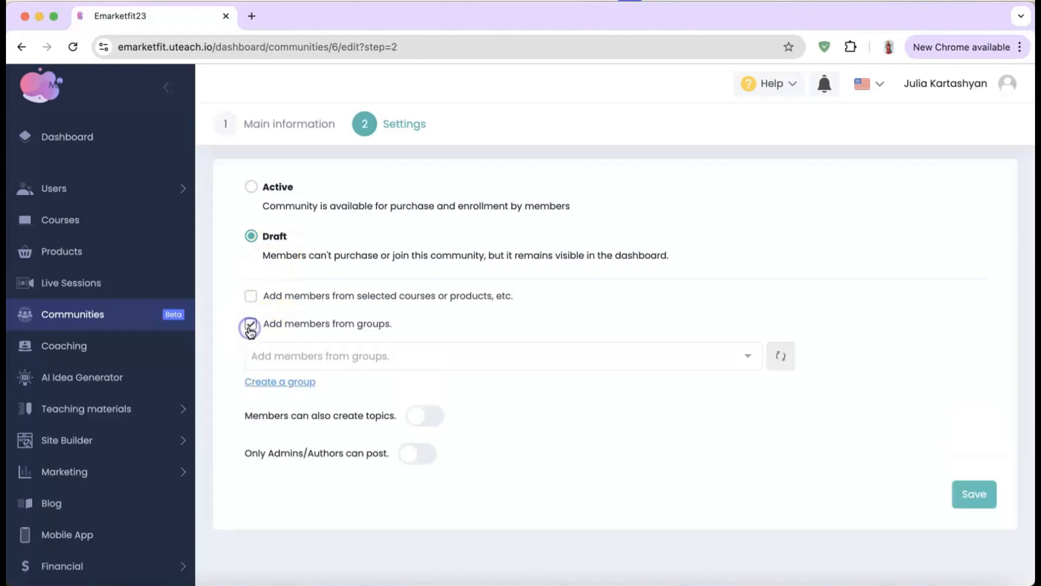
click(306, 354)
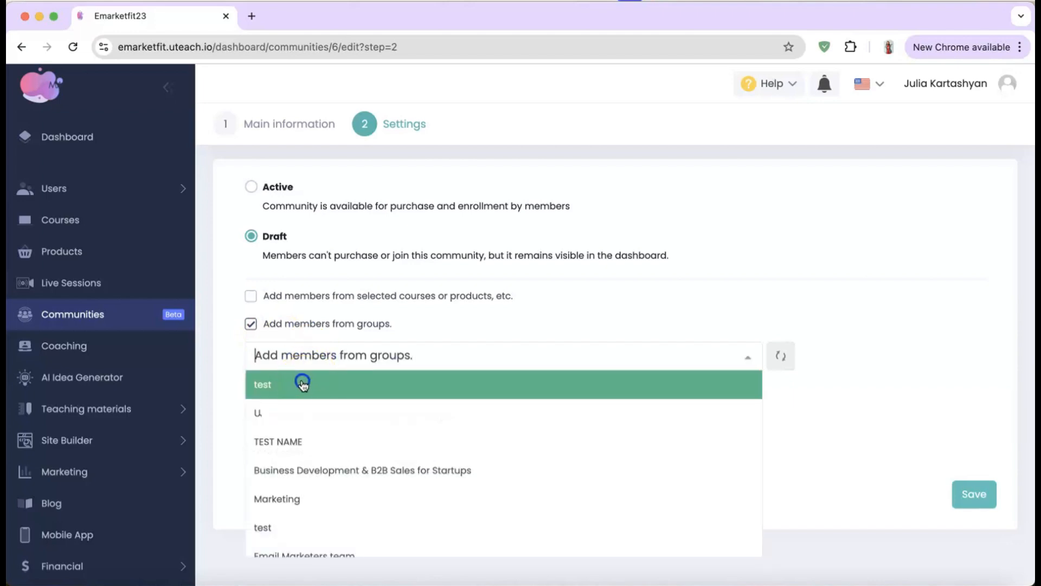
click(303, 384)
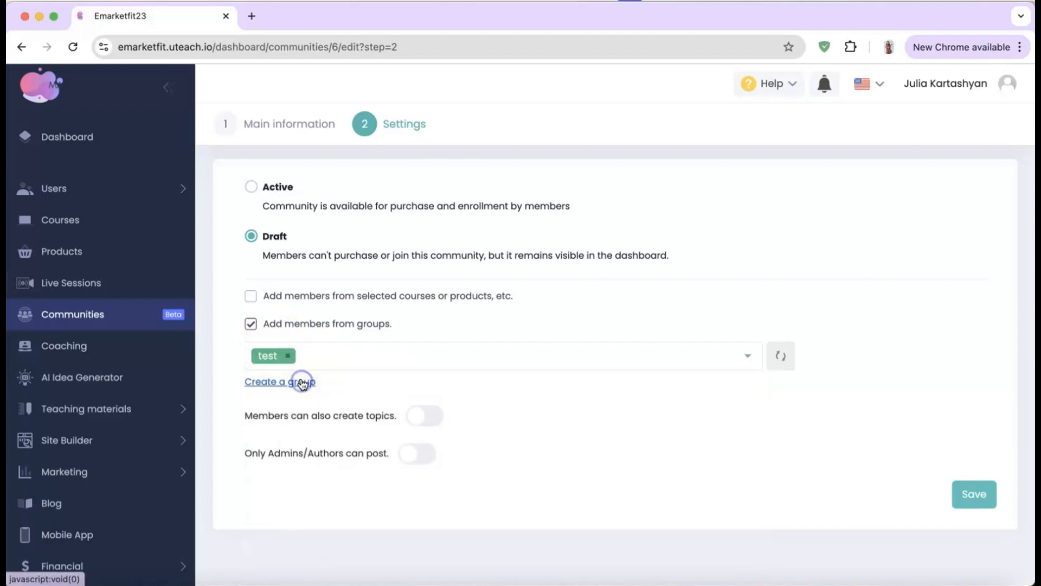
click(251, 296)
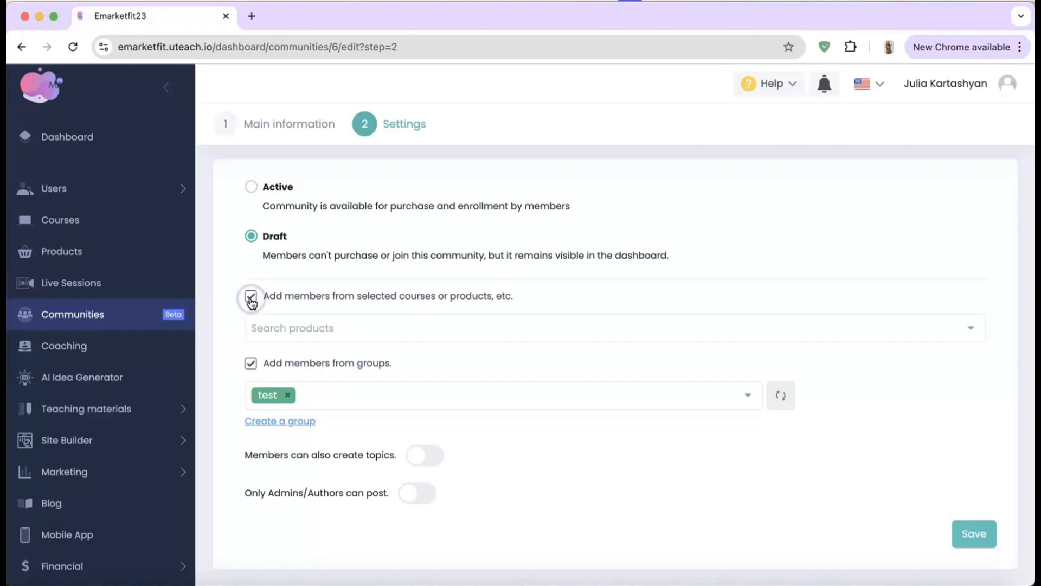
click(338, 335)
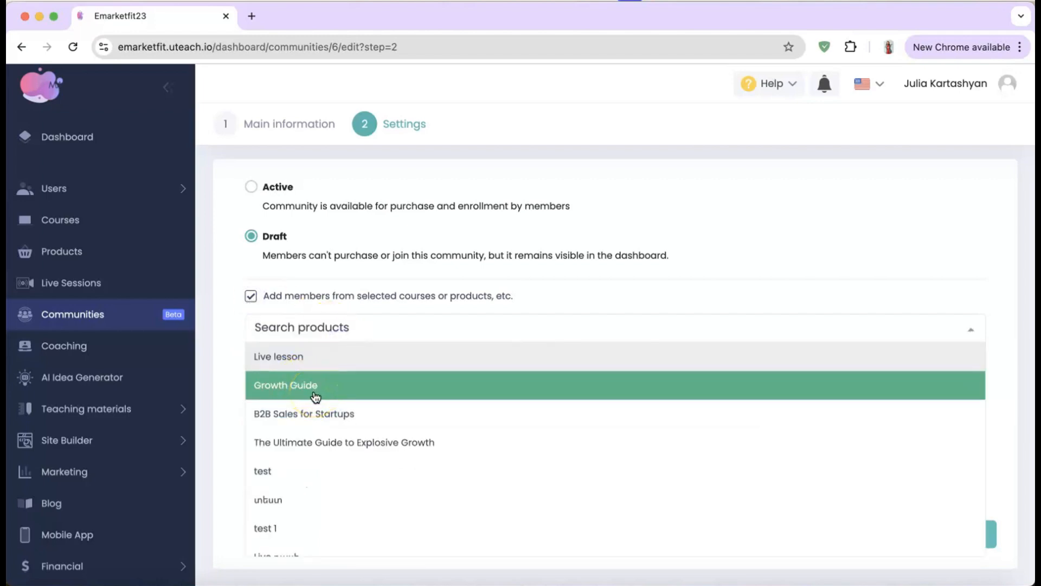
click(314, 357)
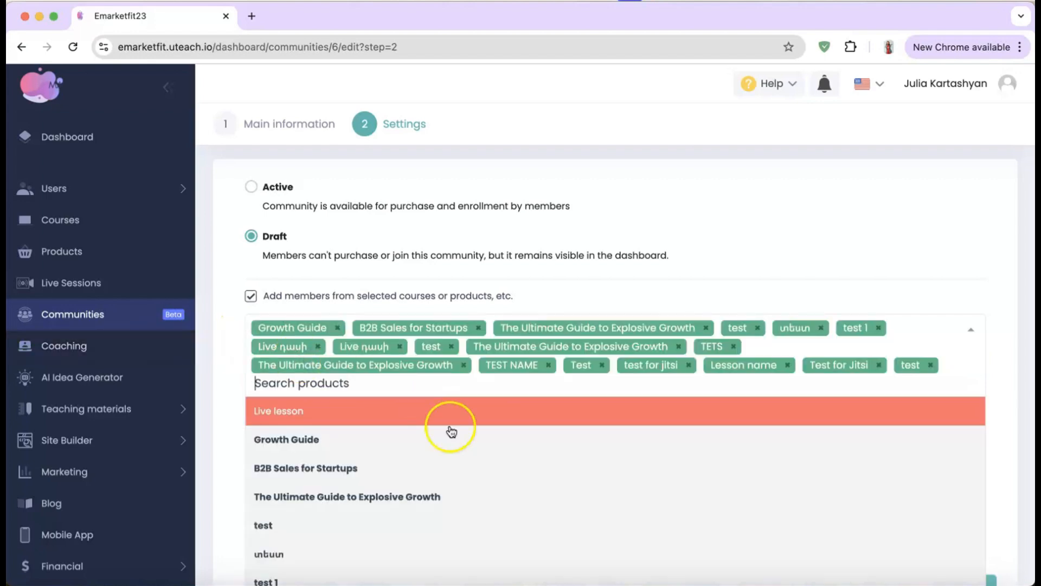
scroll(452, 432, down, 5)
click(223, 353)
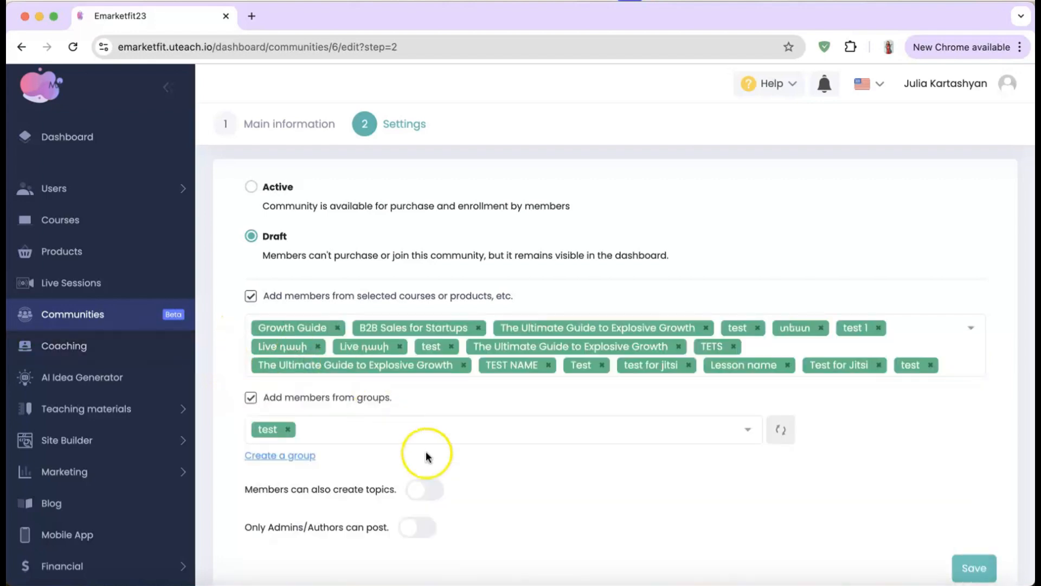
Step: Allow only admins and authors to post, and save Group 1
scroll(425, 451, down, 2)
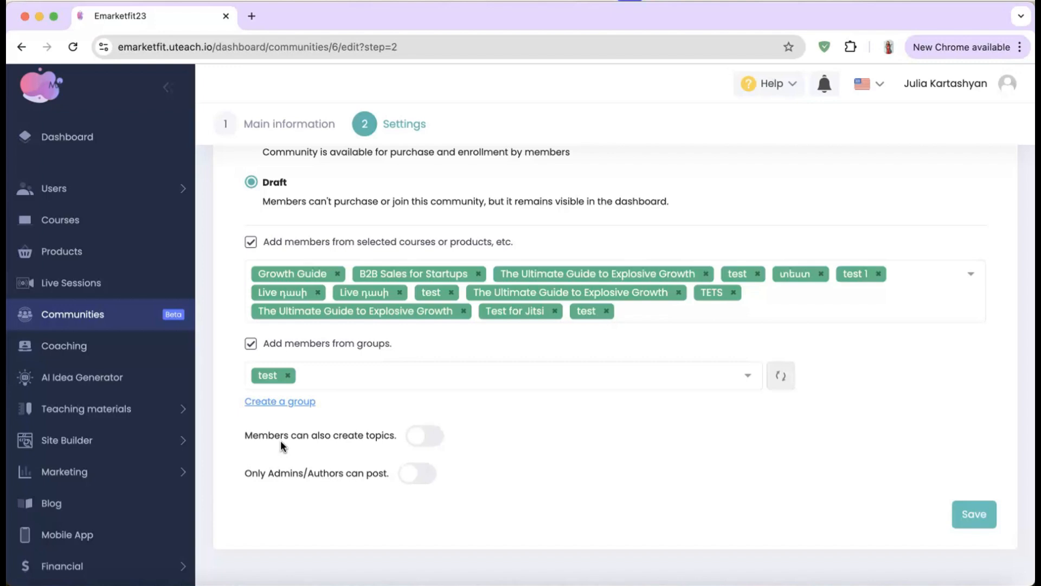
click(420, 471)
click(968, 520)
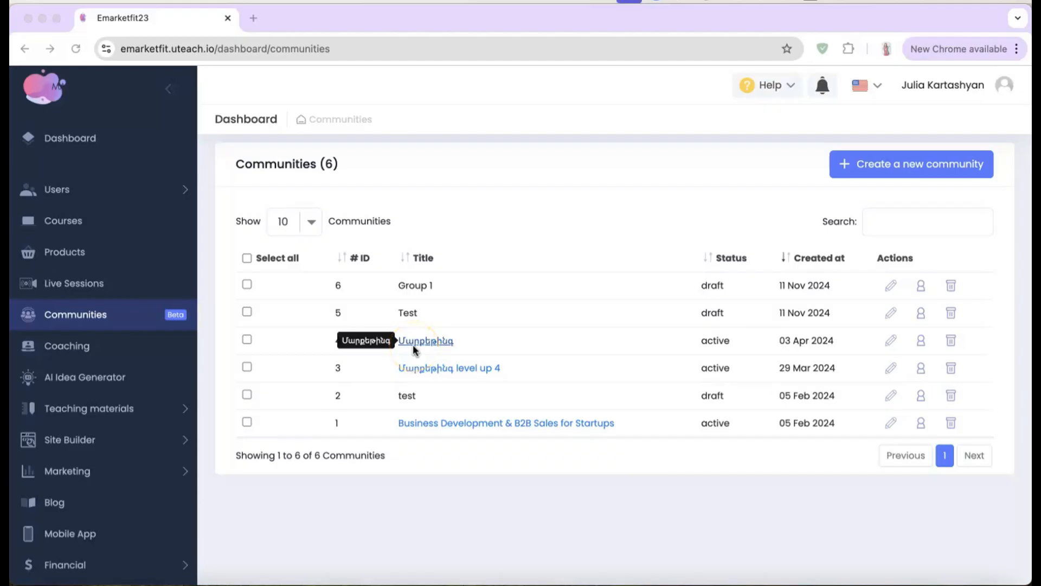
Step: Go to the Coaching section from the left sidebar
click(40, 356)
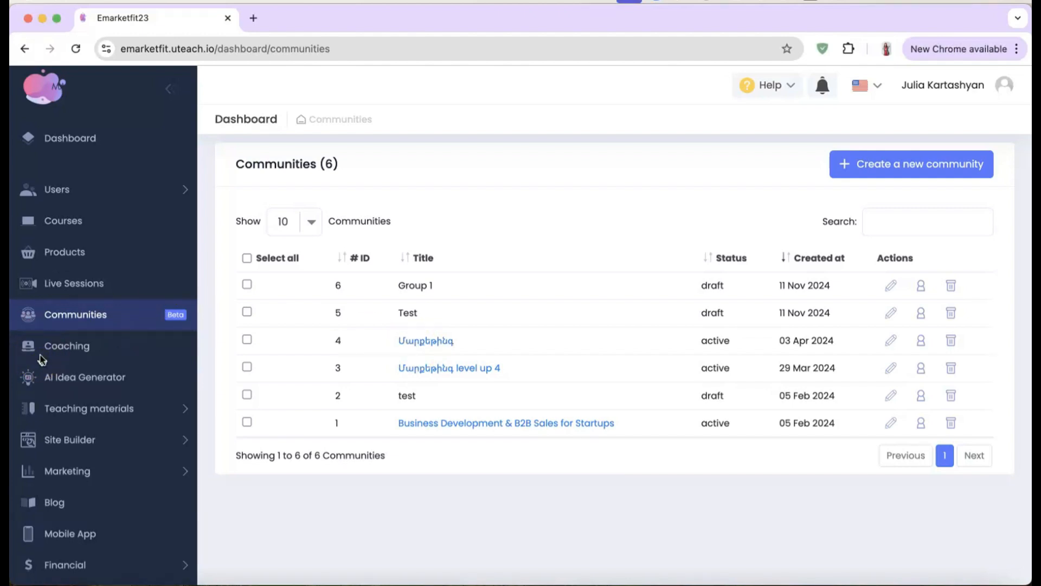
click(57, 353)
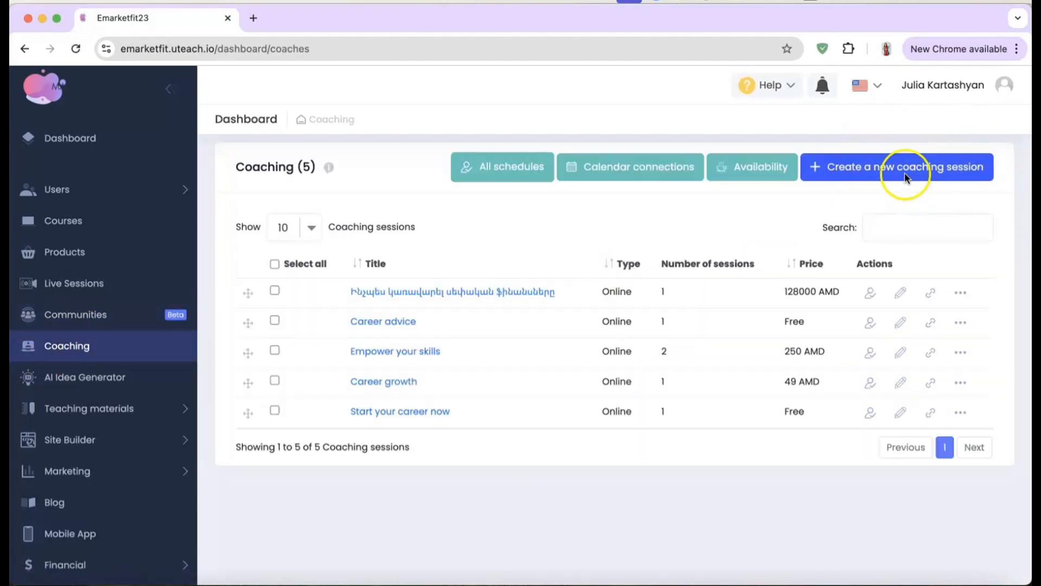
Step: Start a new online coaching with the pasted Google Meet link and the Uteach image
click(905, 177)
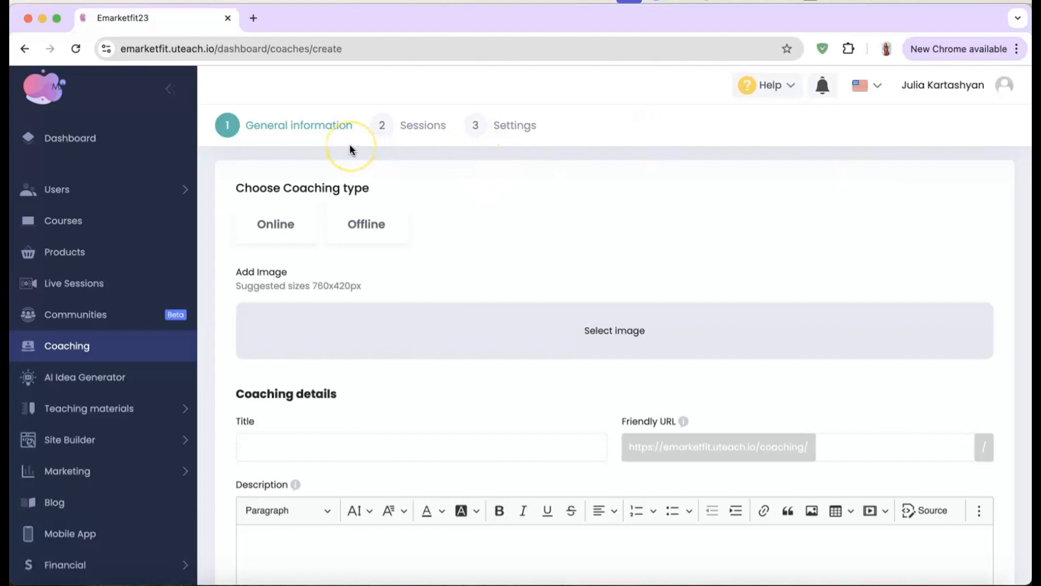
click(293, 230)
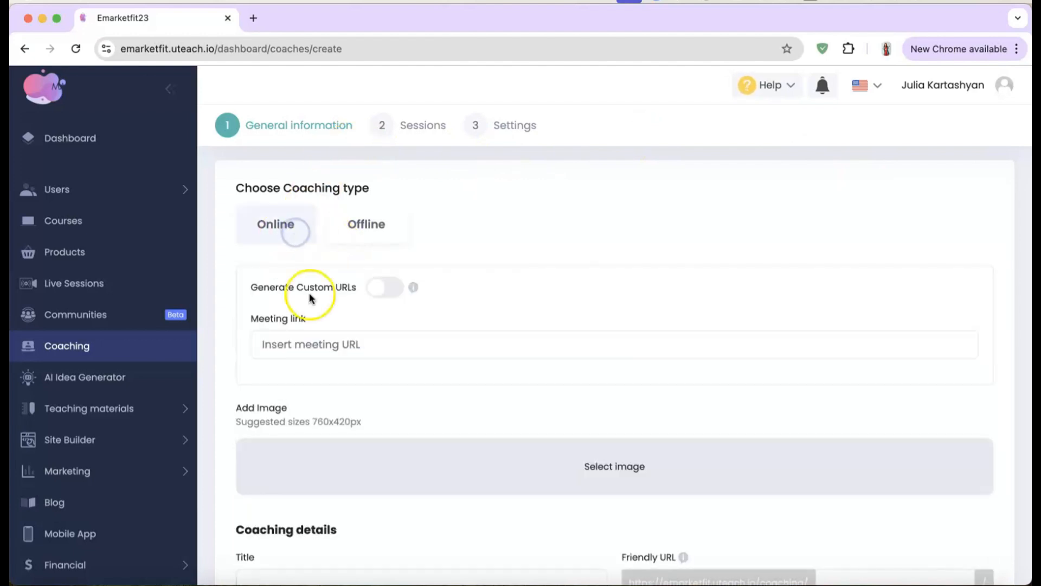
click(320, 339)
text(https://meet.google.com/landing?authuser=0)
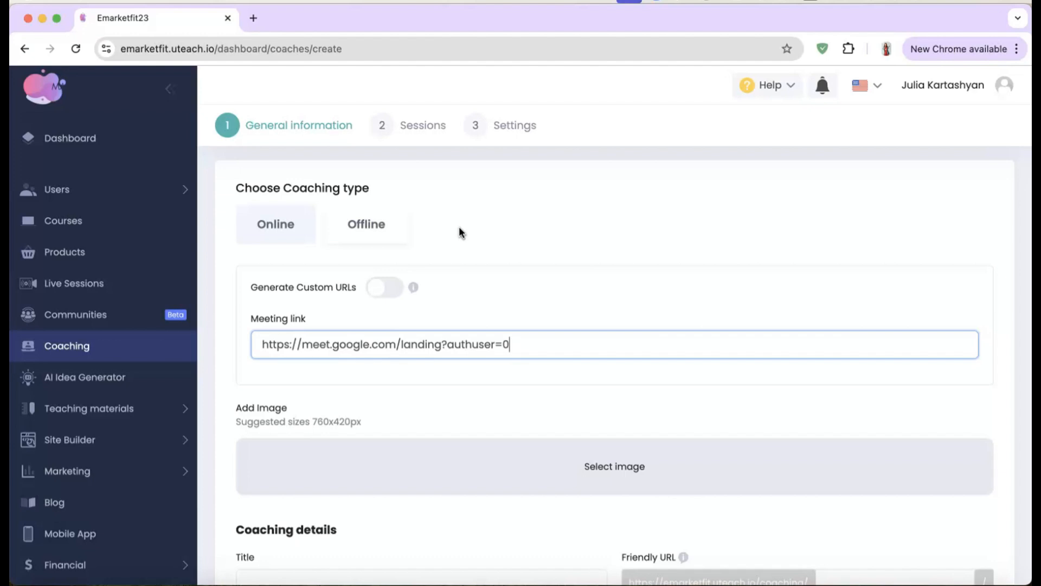
scroll(424, 314, down, 2)
click(637, 388)
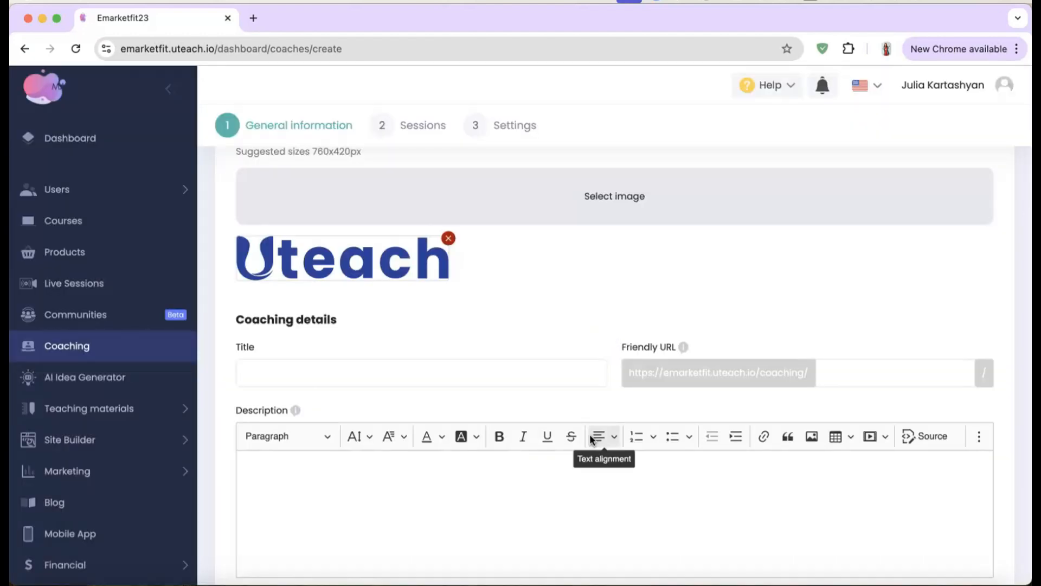
Step: Title the coaching general 1, describe it 'test', set price 20 and old price 30, and save
click(541, 375)
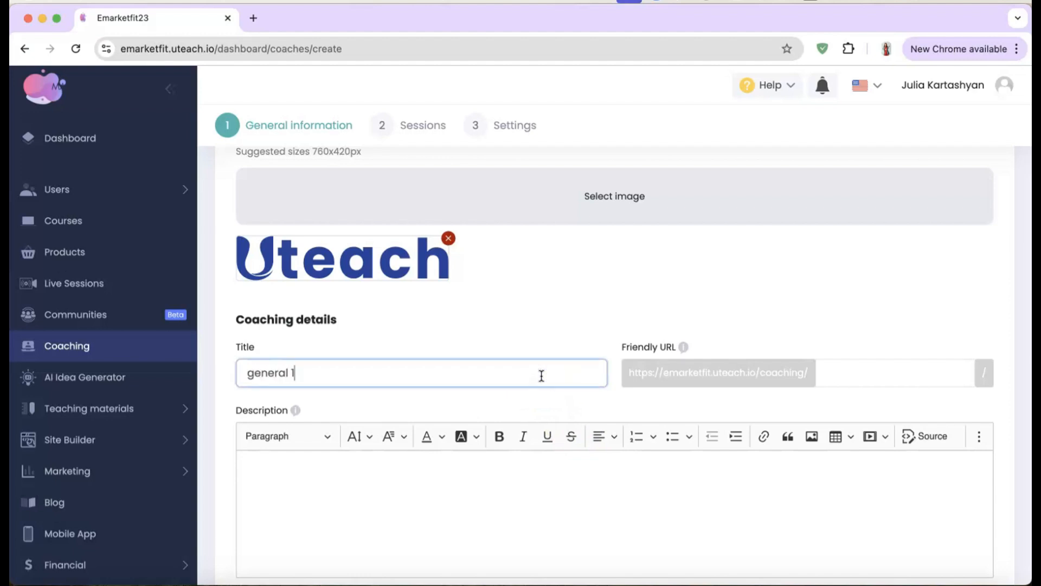
scroll(525, 405, down, 3)
click(525, 407)
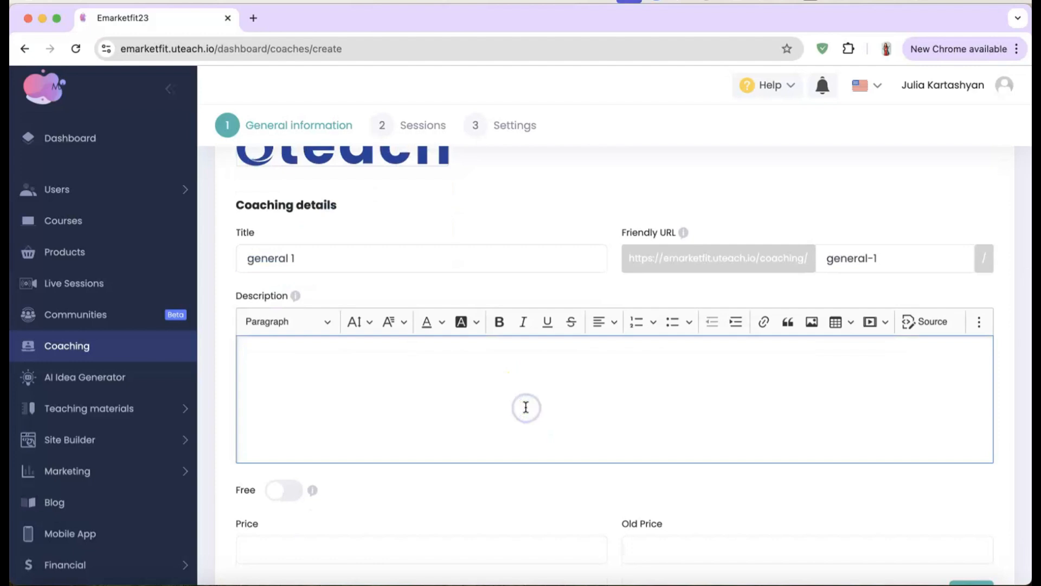
text(test)
scroll(526, 407, down, 2)
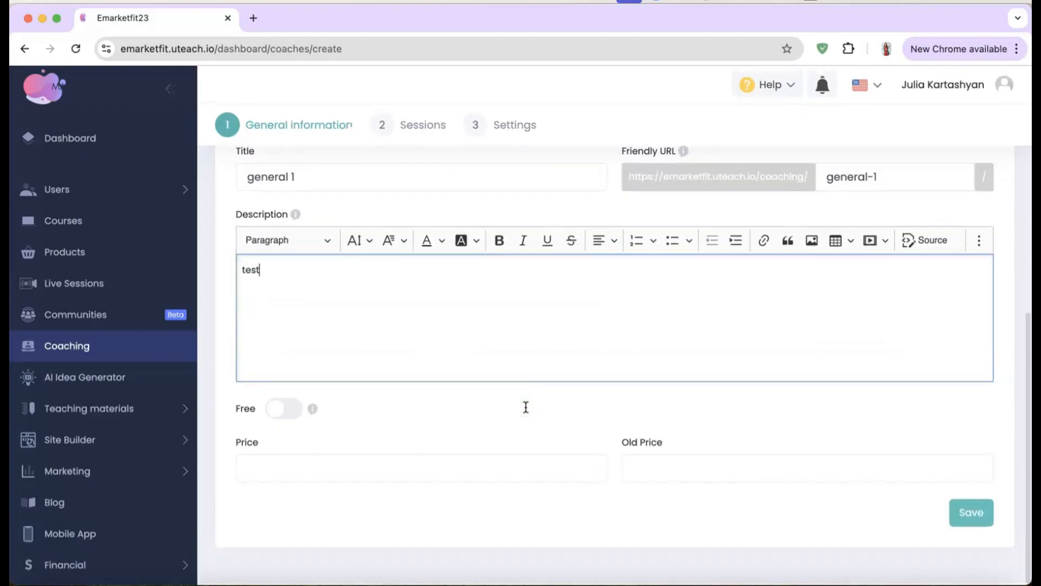
click(287, 460)
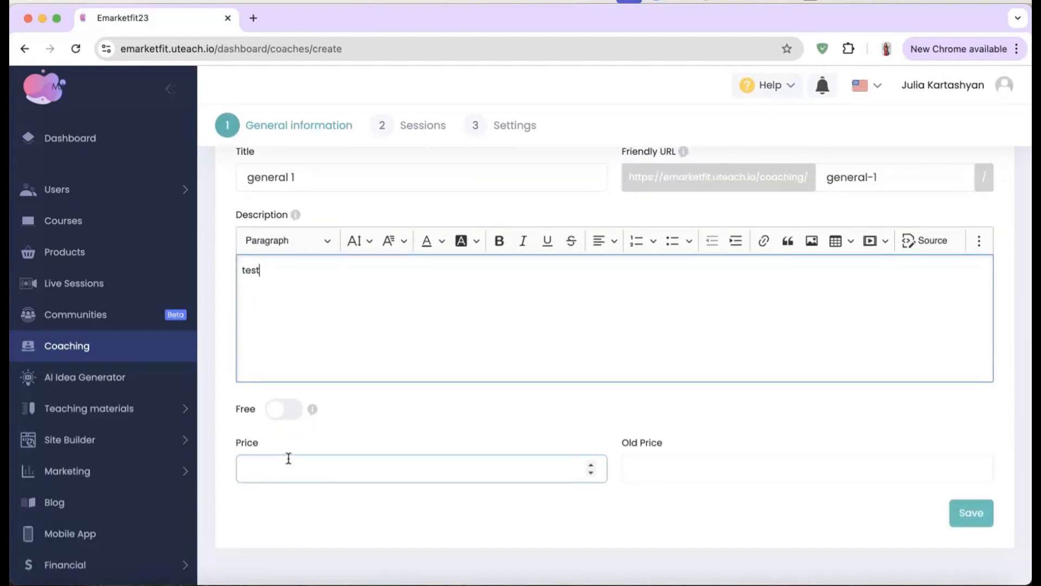
click(289, 458)
text(20)
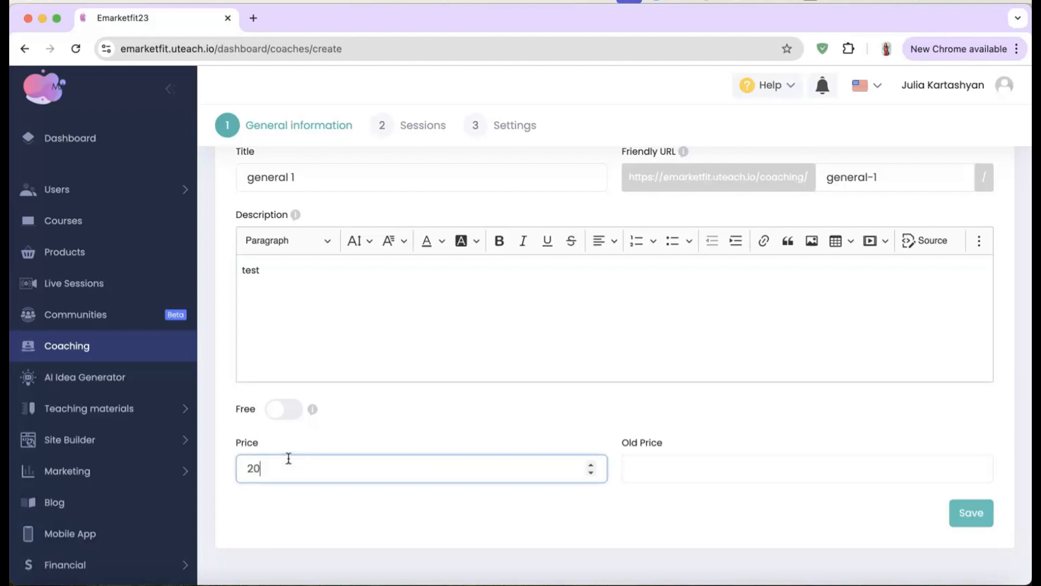
click(663, 467)
text(30)
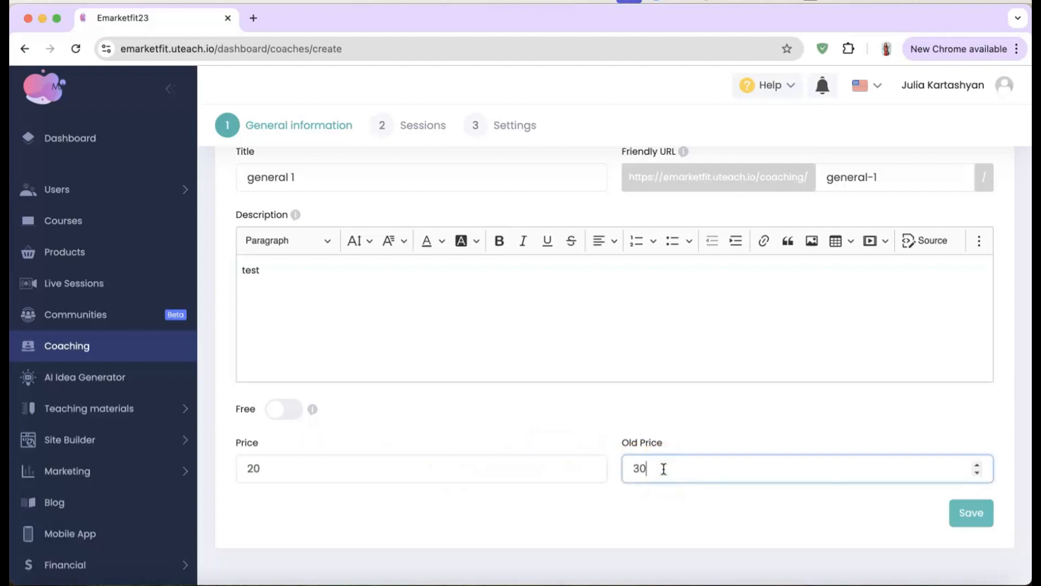
click(982, 513)
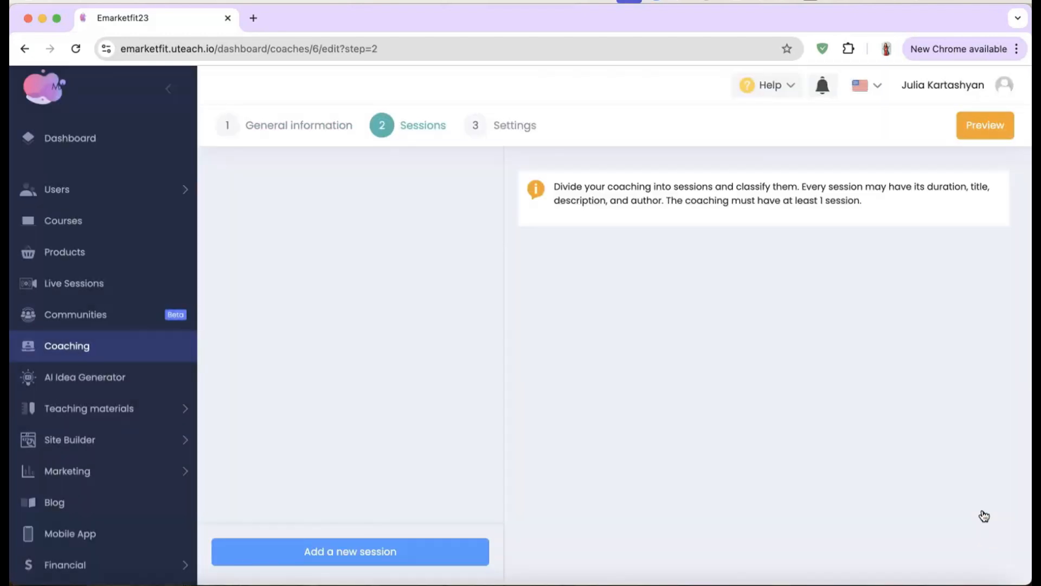
Step: Add a 30-minute session titled General with description 'test' and an assigned author
click(386, 552)
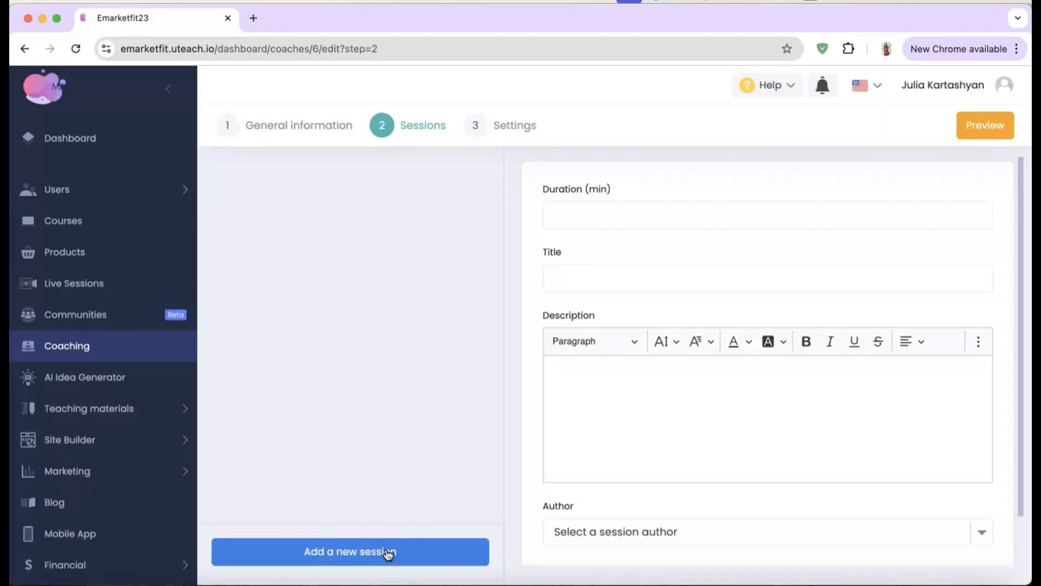
click(653, 213)
text(30)
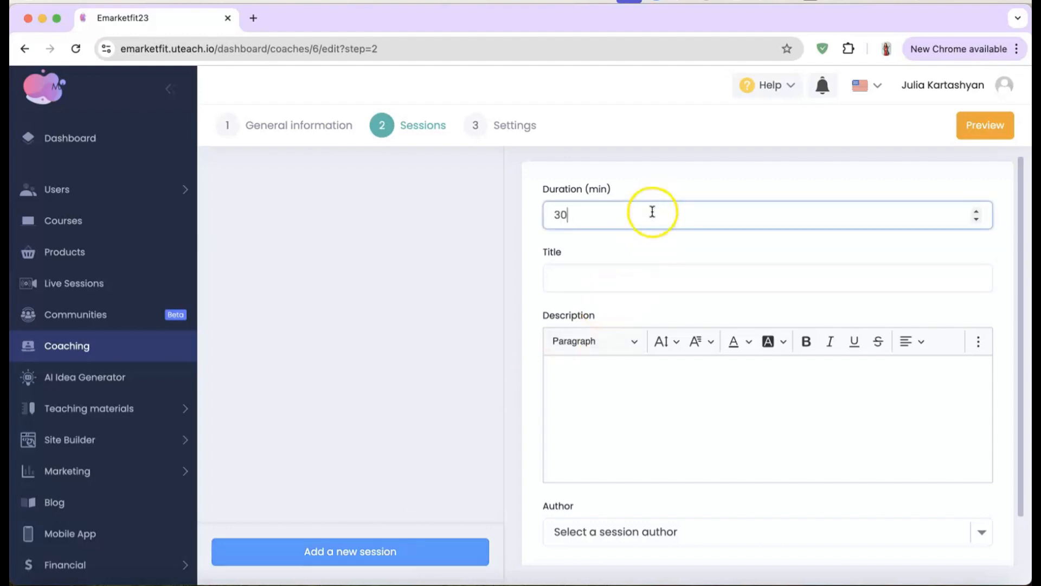
click(630, 274)
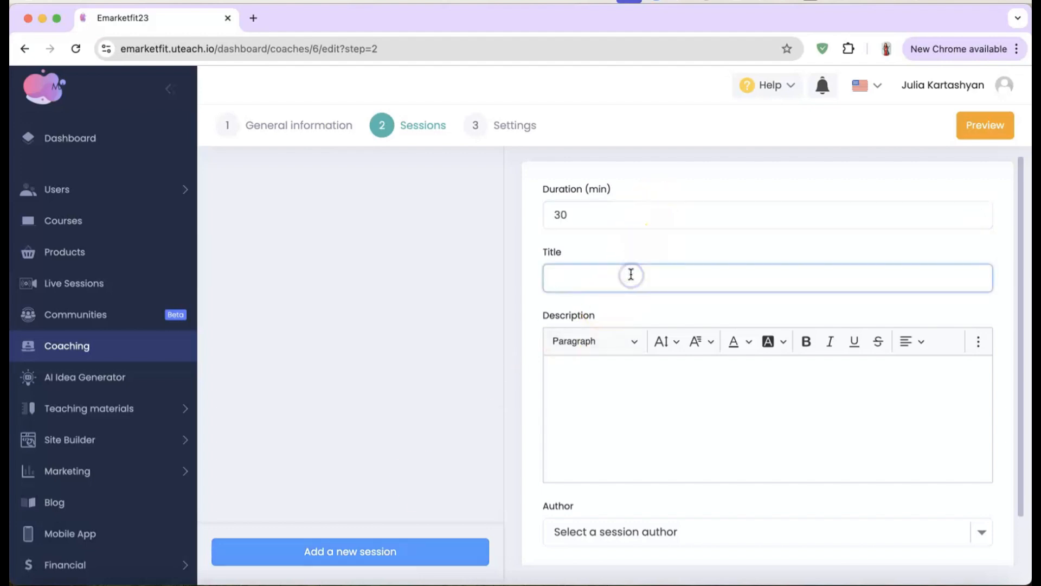
text(Gener)
text(al)
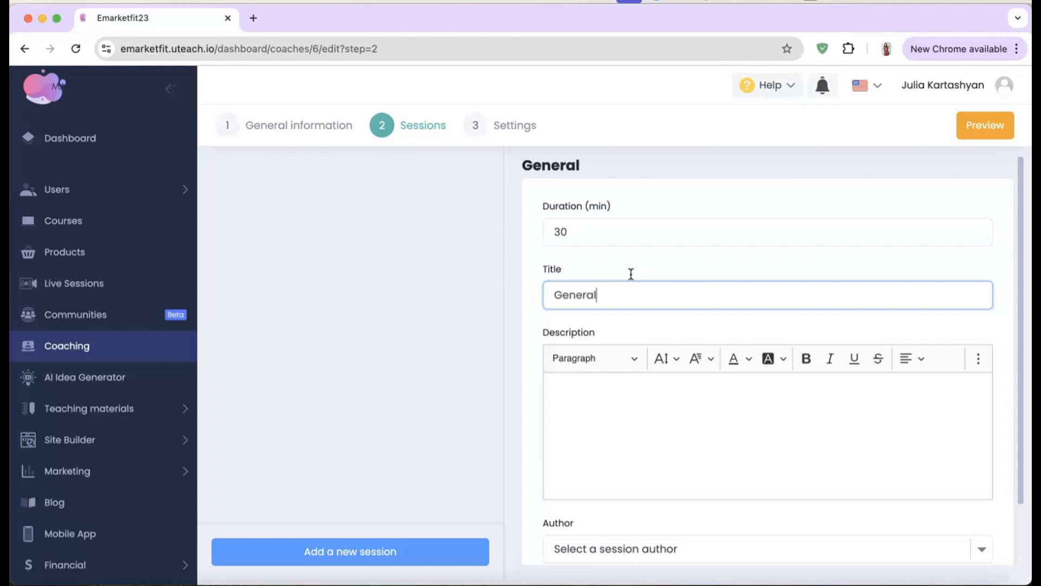
click(610, 408)
text(test)
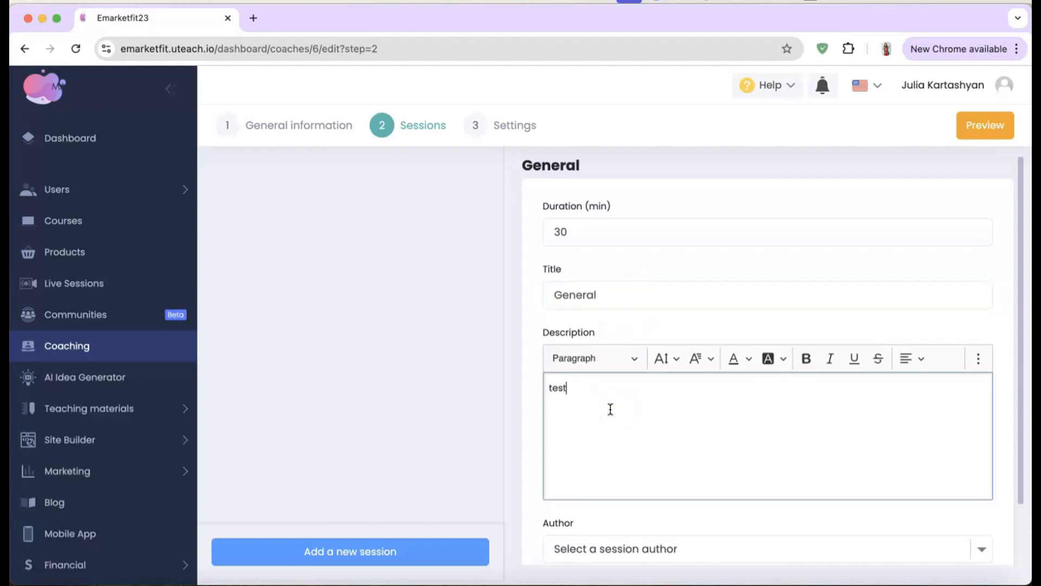
scroll(627, 483, down, 3)
click(623, 480)
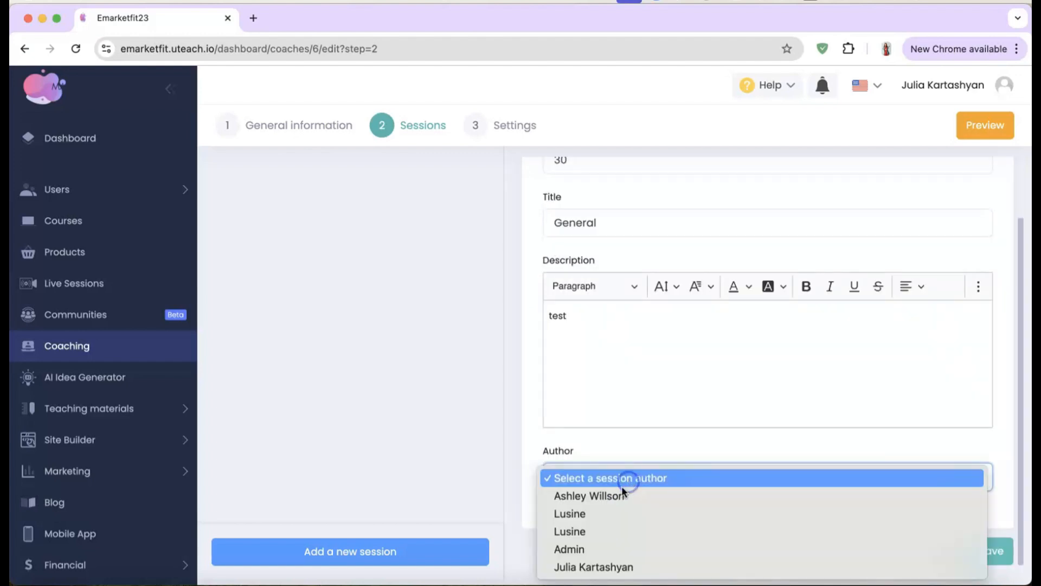
click(593, 518)
click(993, 551)
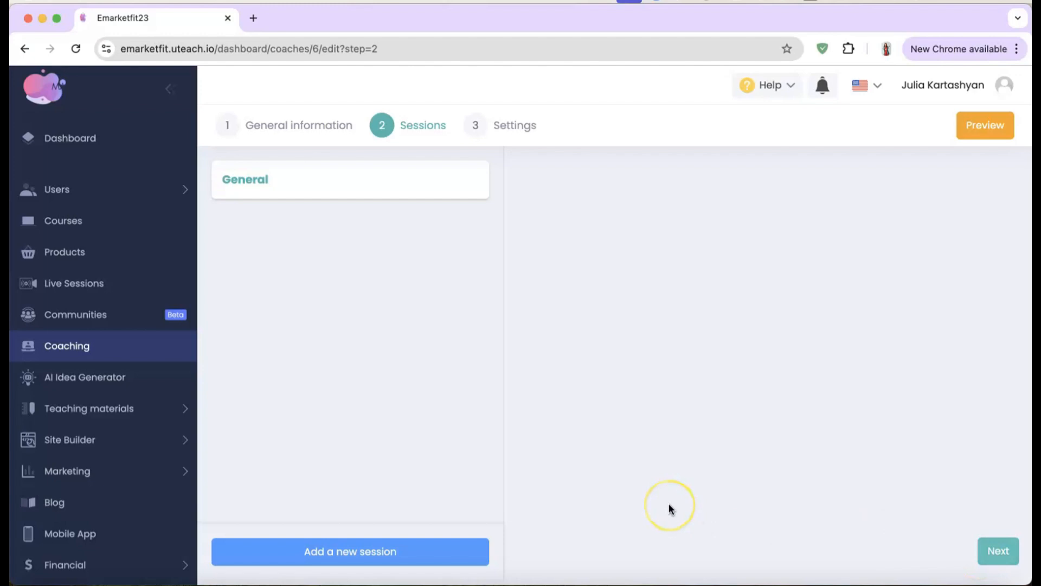
Step: Set the general 1 coaching to published on its Settings step and publish it
click(522, 130)
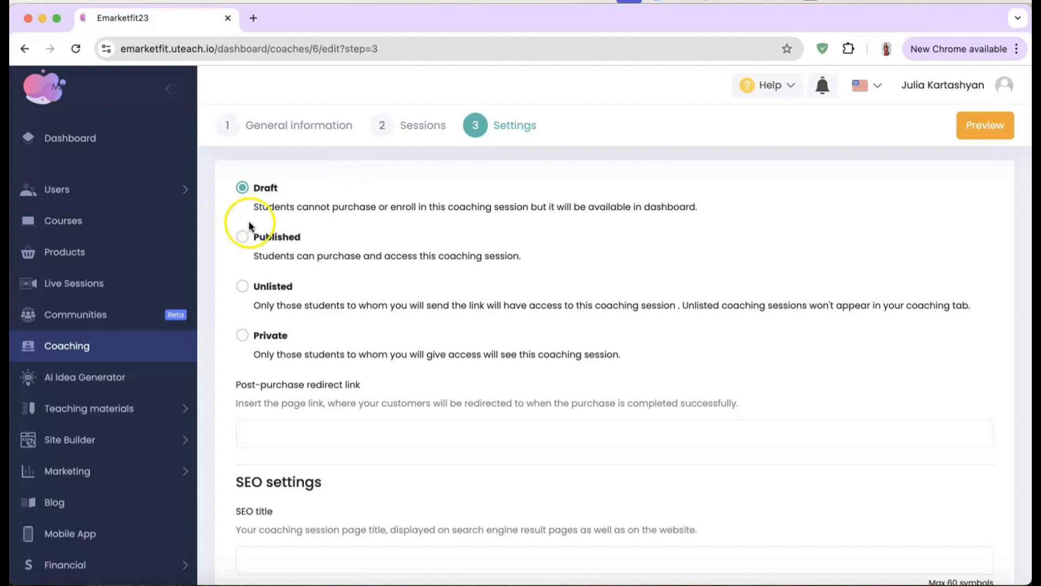
click(250, 238)
scroll(252, 254, down, 5)
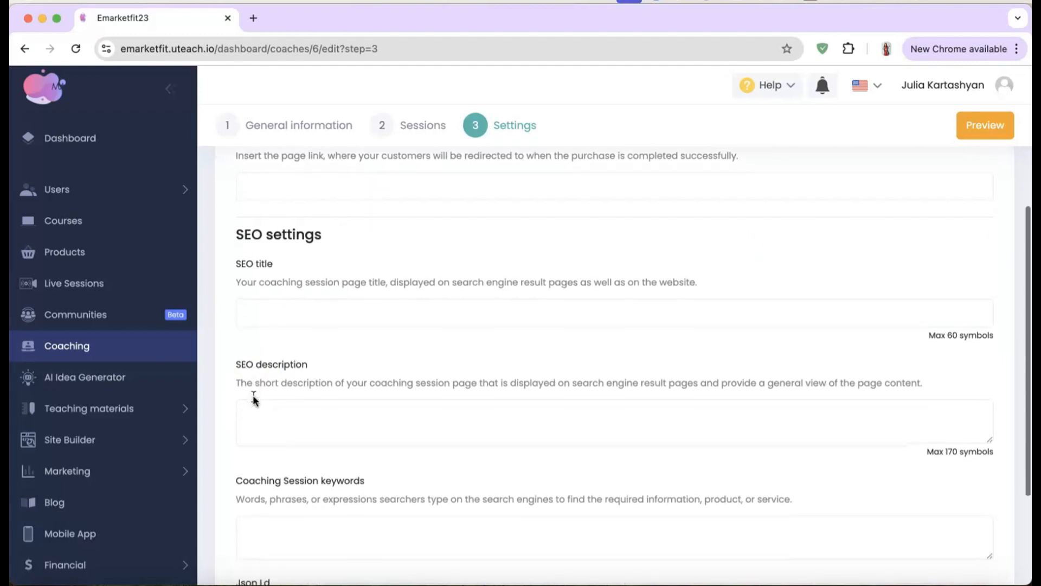
scroll(254, 401, down, 1)
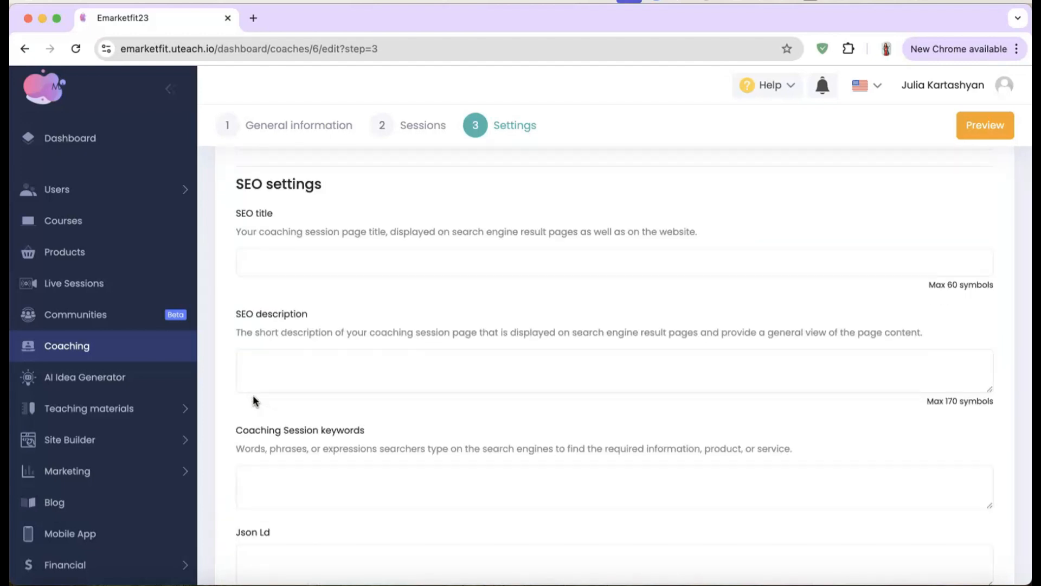
scroll(590, 426, down, 2)
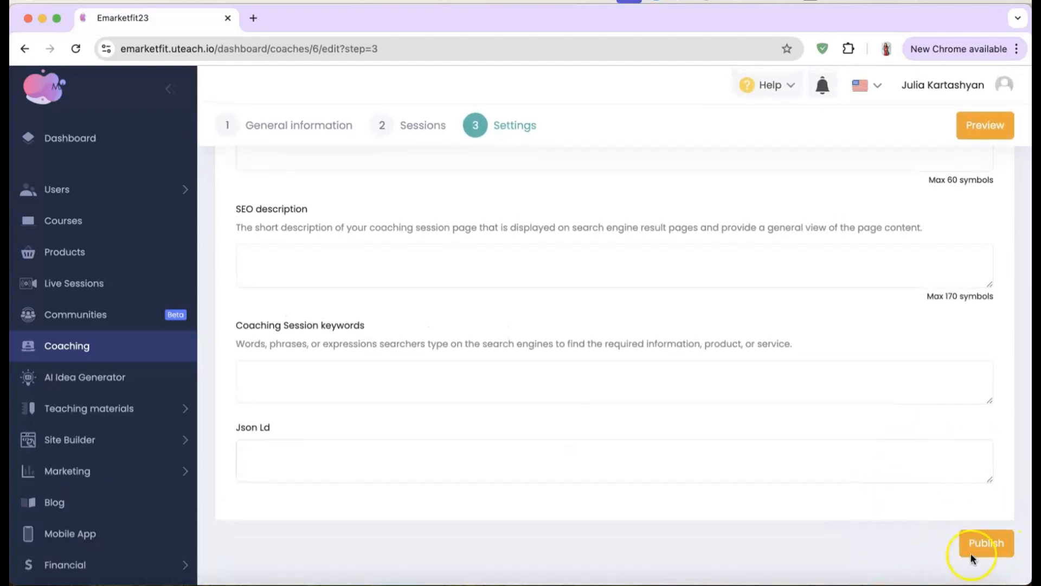
click(971, 554)
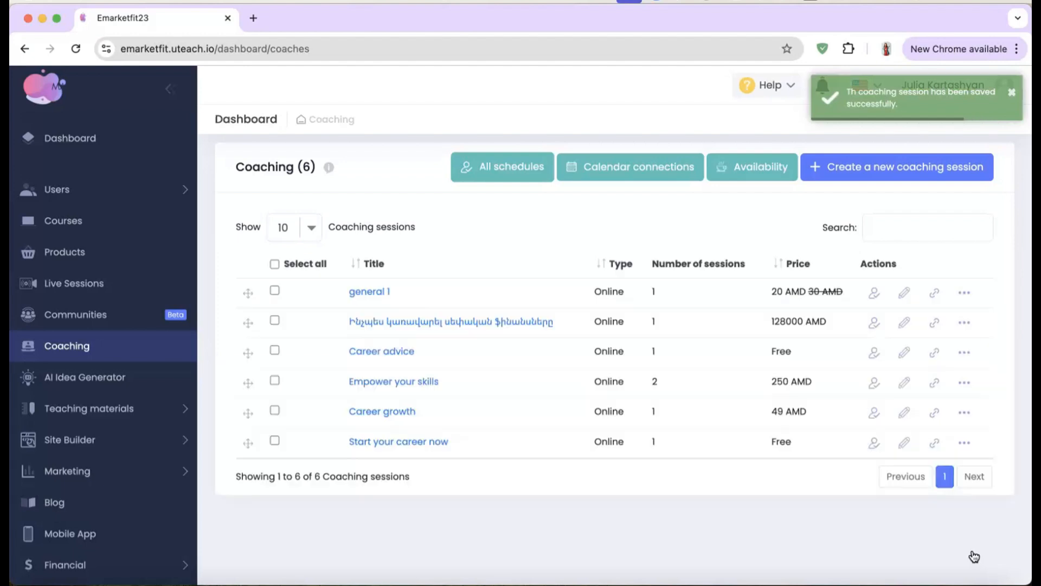
Step: Save the Availability as shown: weekdays 10:00–19:00, Sunday unavailable
click(760, 170)
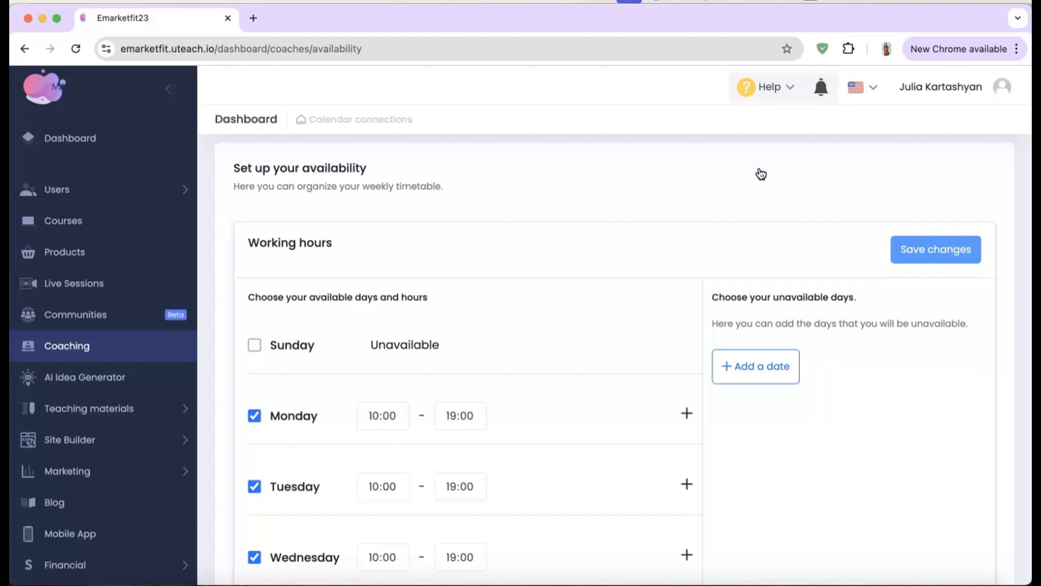
scroll(484, 361, down, 3)
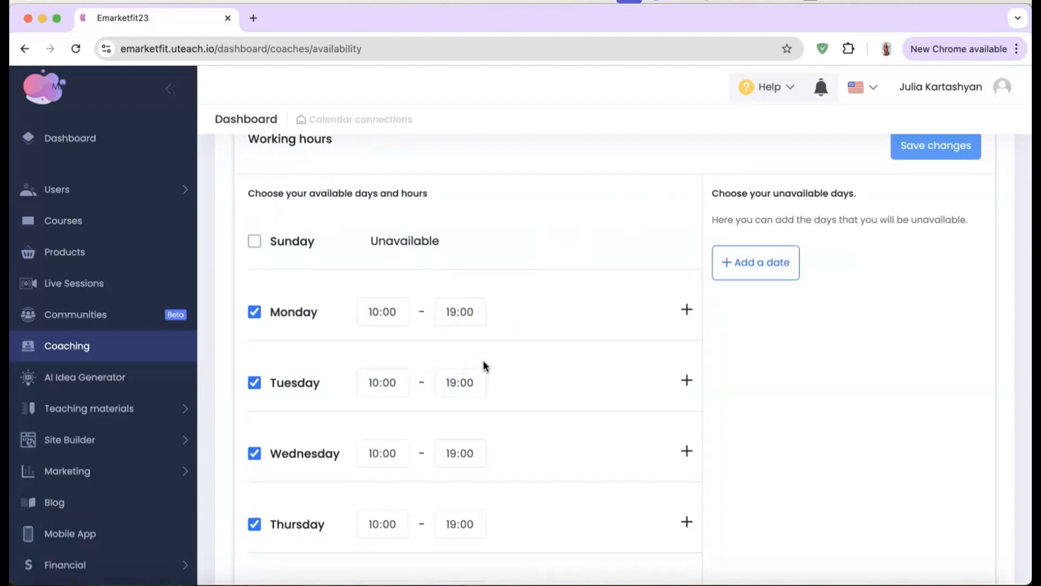
scroll(483, 362, down, 3)
scroll(484, 362, up, 6)
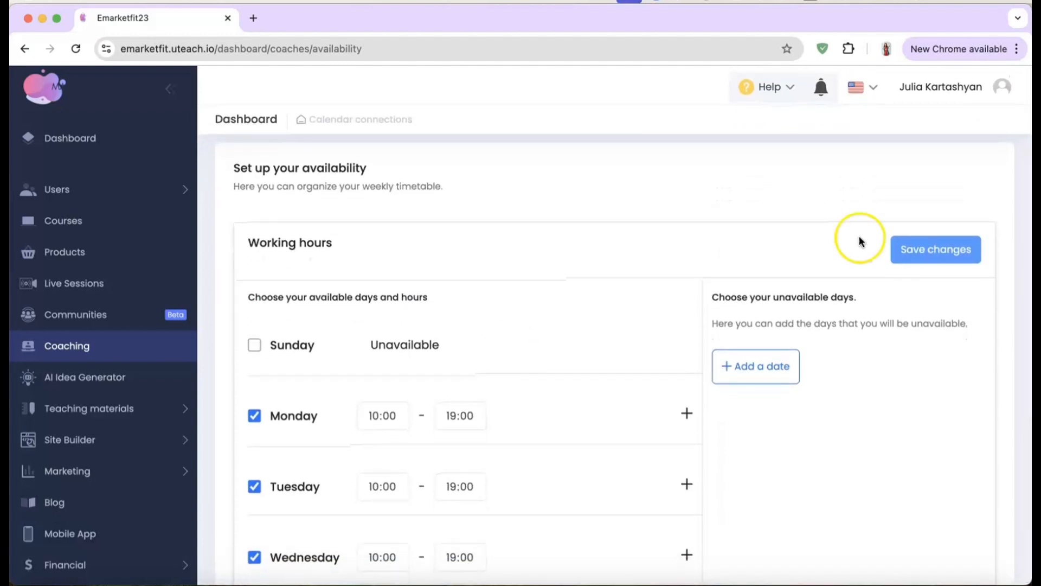
click(942, 247)
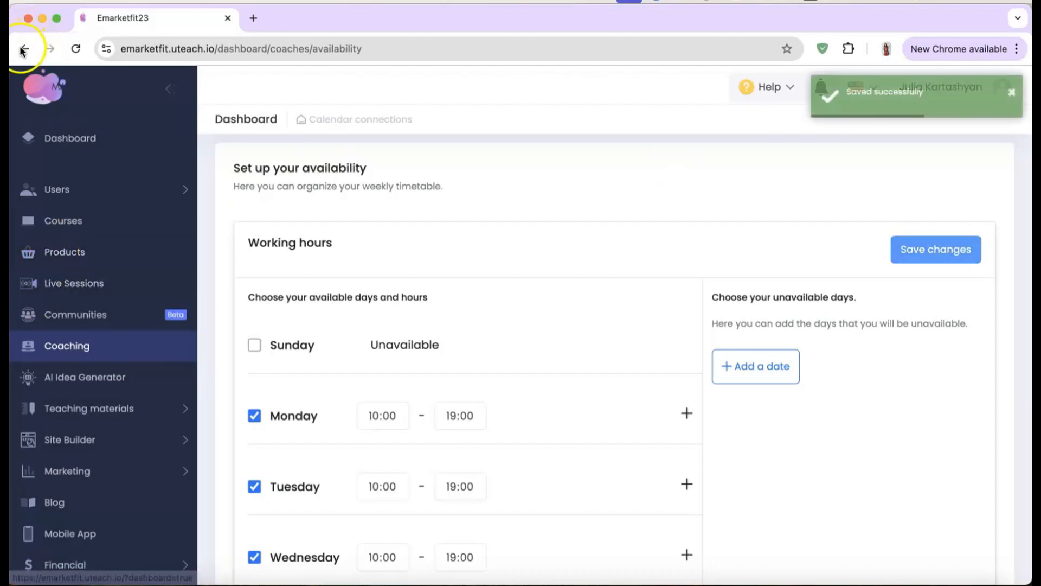
Step: Return to the Coaching list and start linking a Google calendar from Calendar connections
click(26, 373)
click(60, 347)
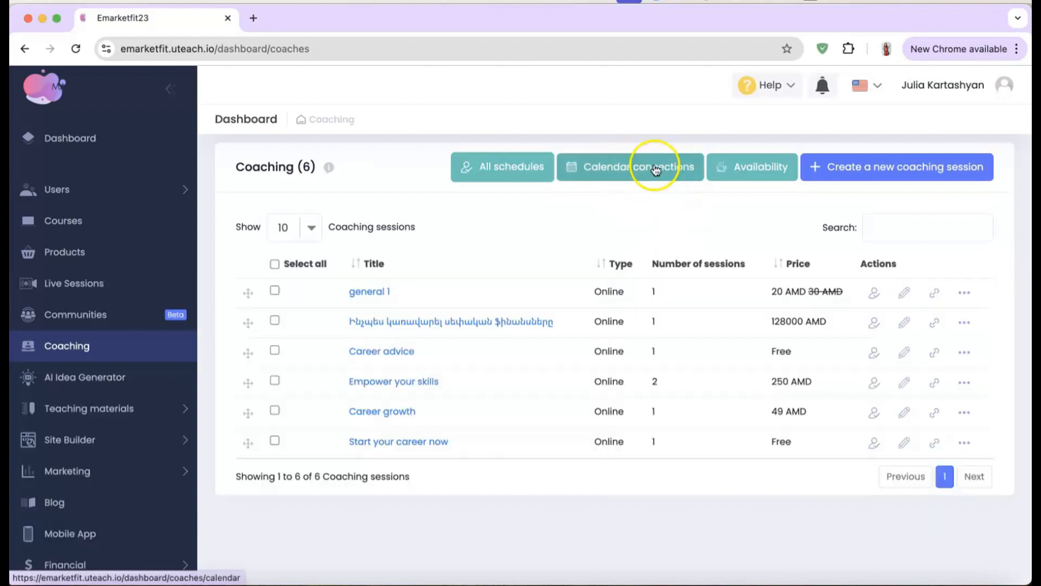
click(656, 175)
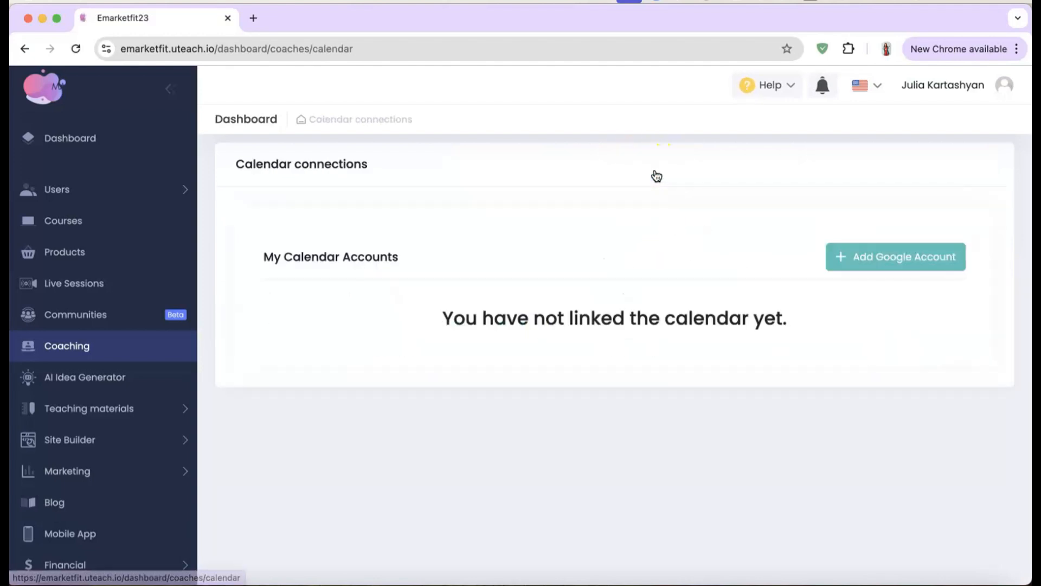
click(871, 256)
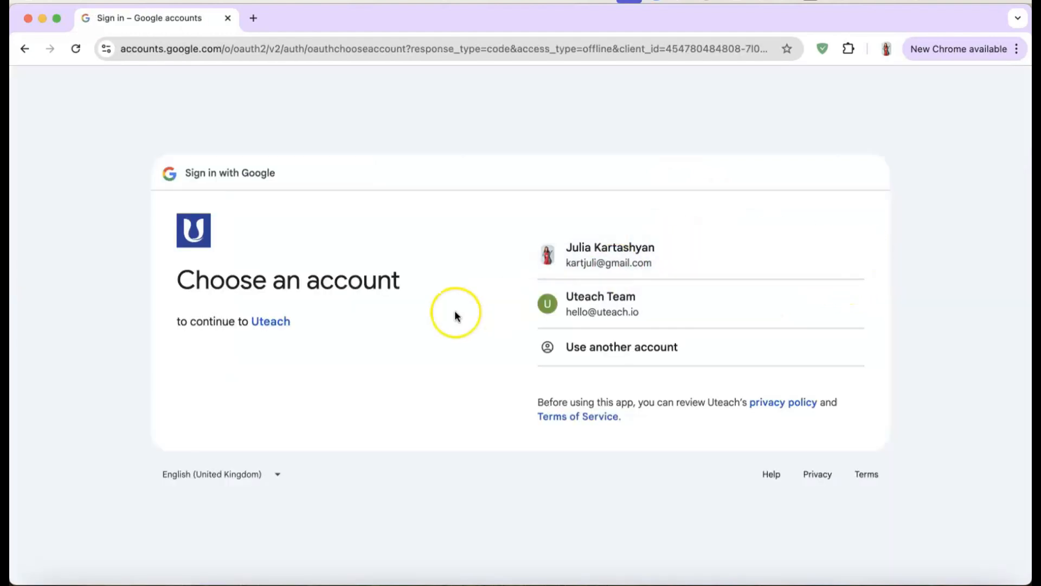
Step: Choose the Google account and grant Uteach access to view and edit its calendars
click(602, 271)
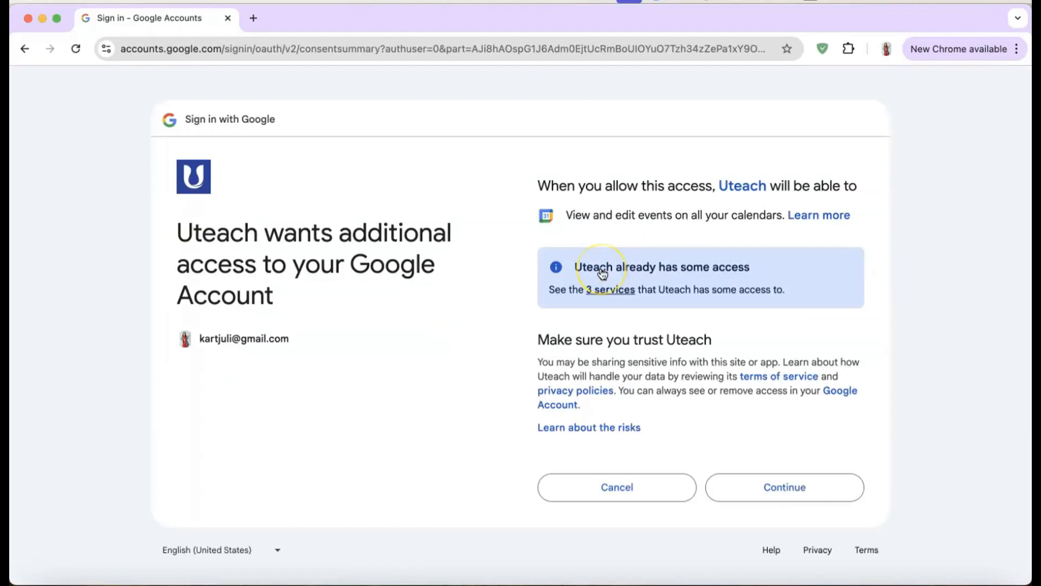
click(792, 488)
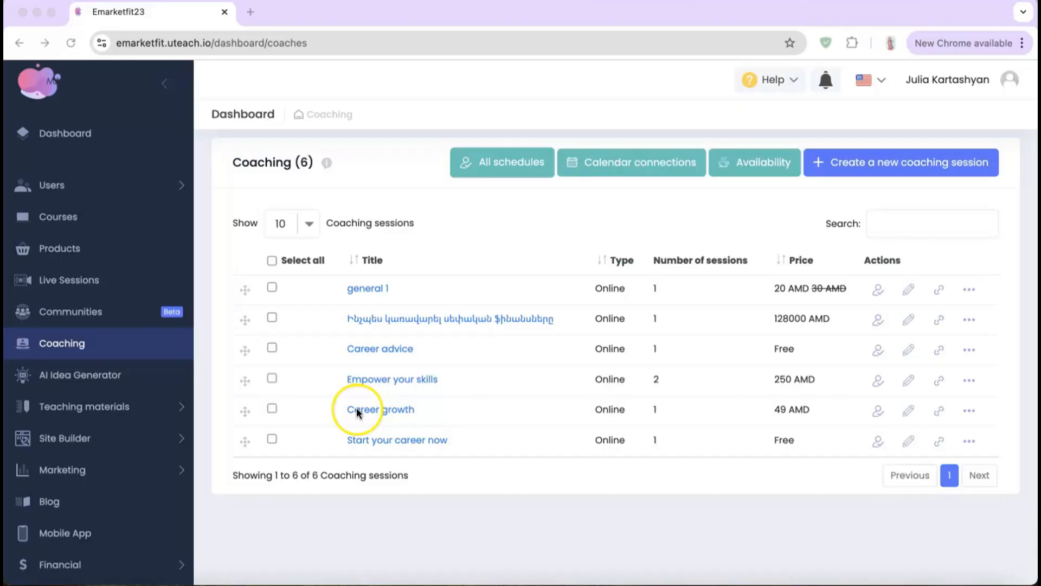
Step: Generate course ideas from the 'marketing' prompt in AI Idea Generator and create the SEO Strategies course
click(81, 381)
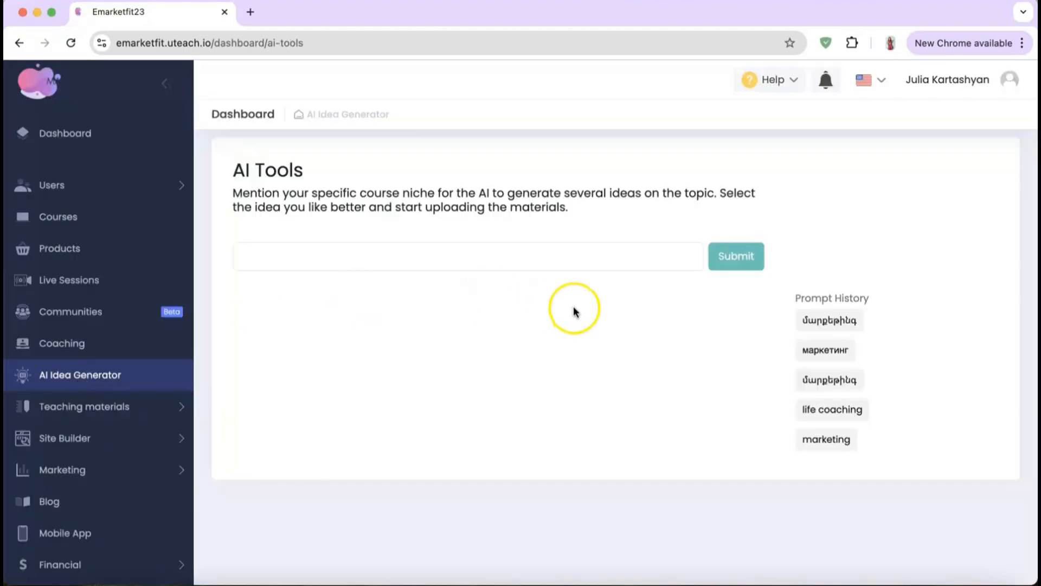
click(824, 439)
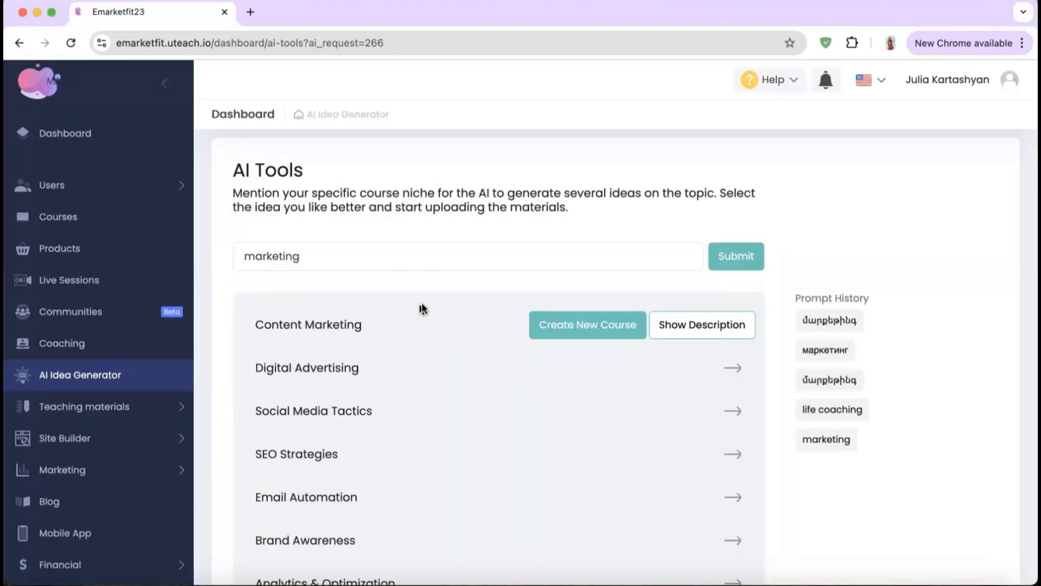
scroll(613, 312, down, 1)
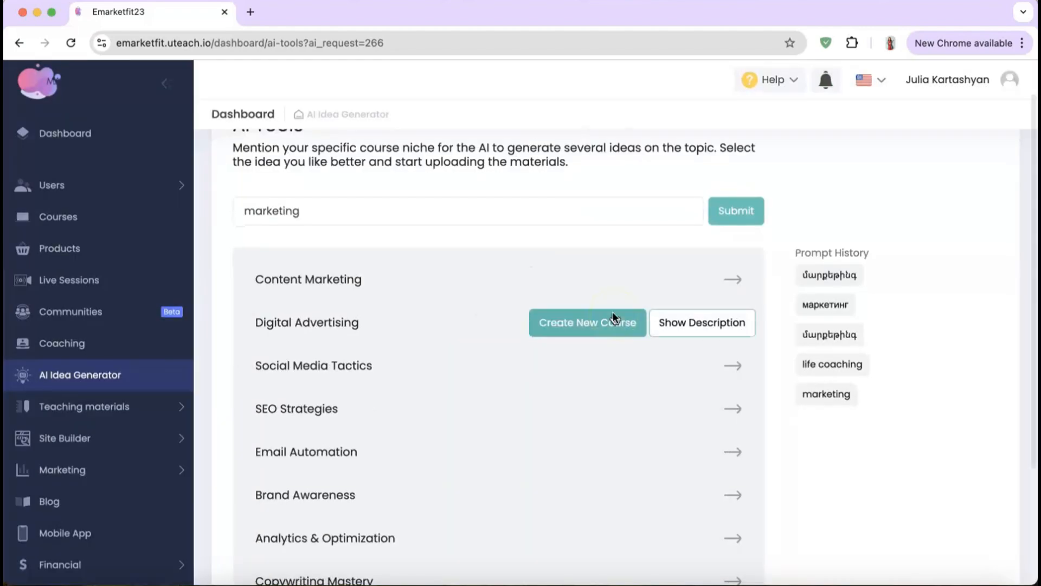
scroll(613, 313, down, 2)
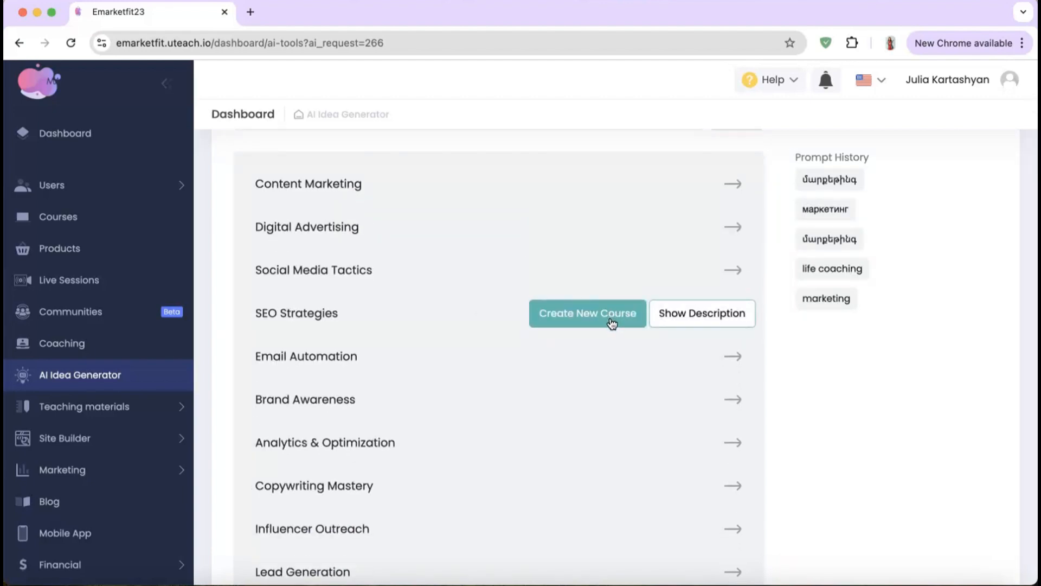
click(578, 318)
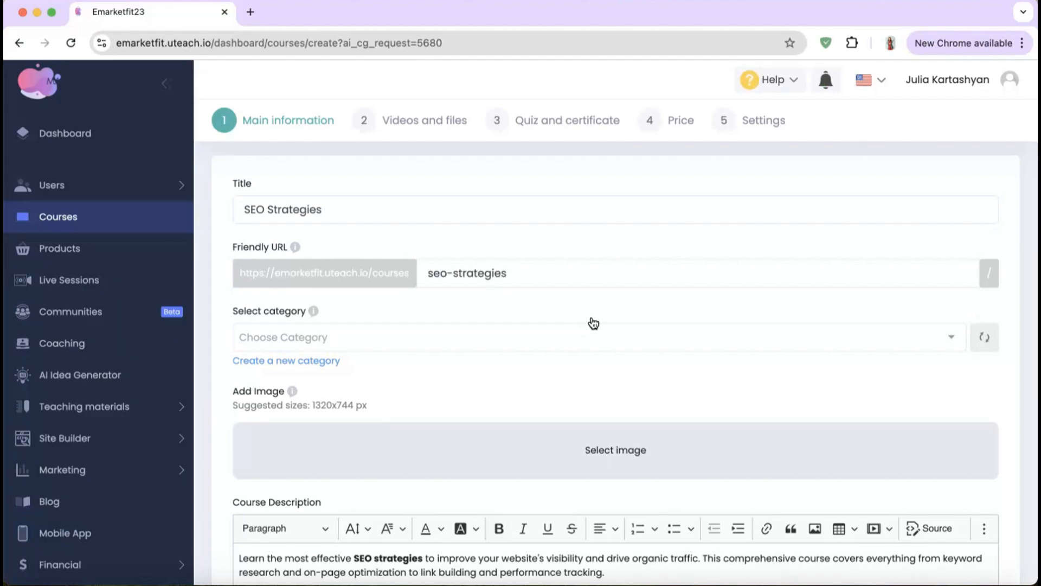
Step: Move on to the course's videos and files and generate an AI course outline
scroll(593, 323, down, 5)
scroll(593, 323, down, 4)
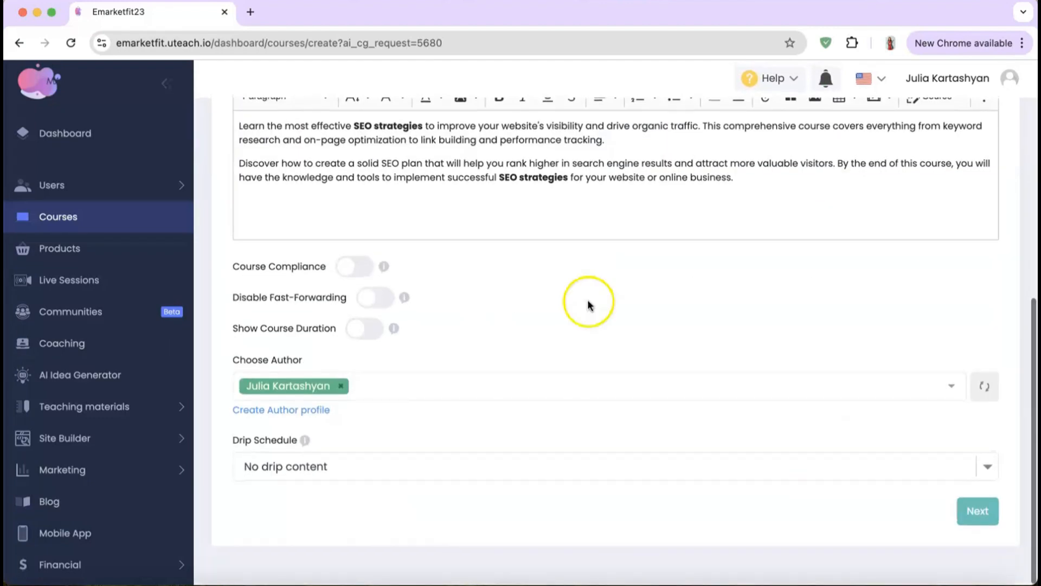
click(974, 511)
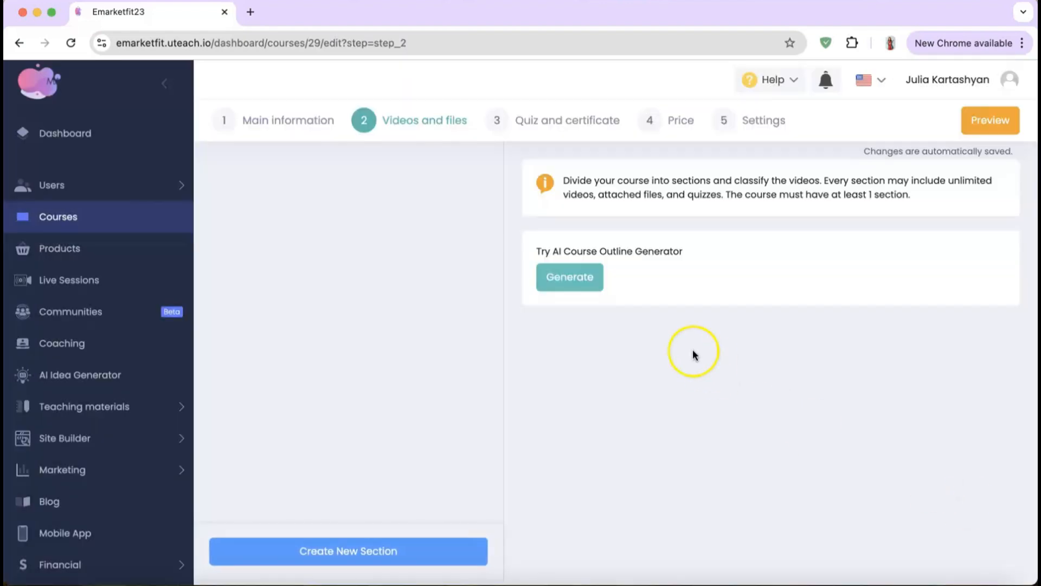
click(586, 280)
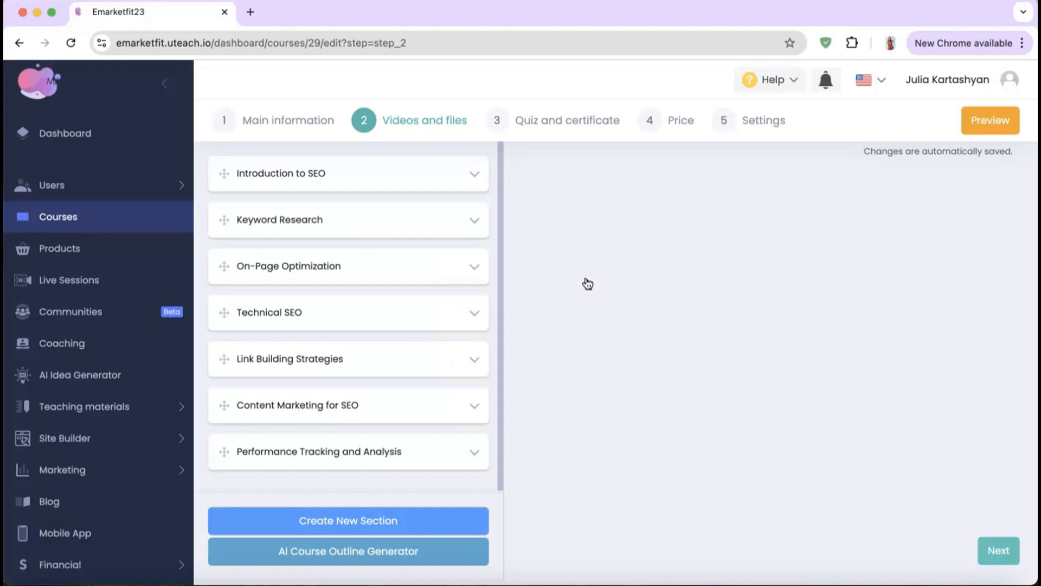
Step: Expand the Introduction to SEO and Keyword Research sections to review their episodes
scroll(321, 232, down, 1)
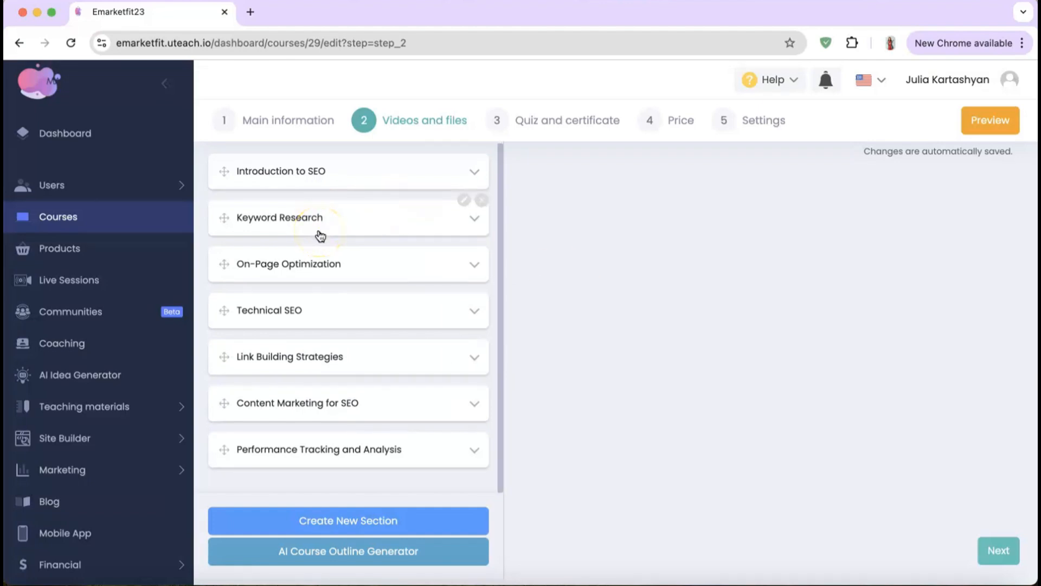
click(317, 172)
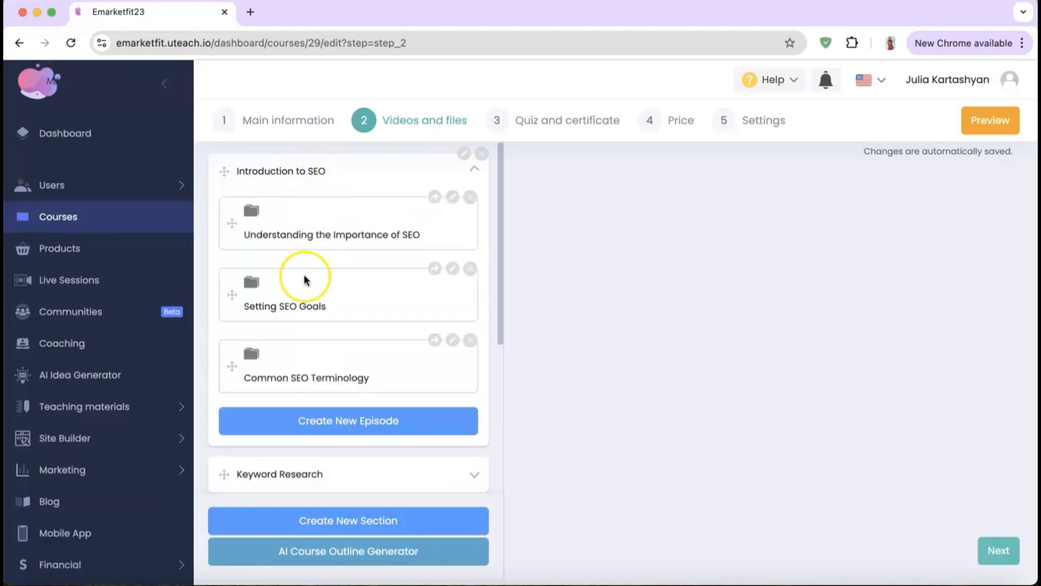
scroll(304, 280, down, 5)
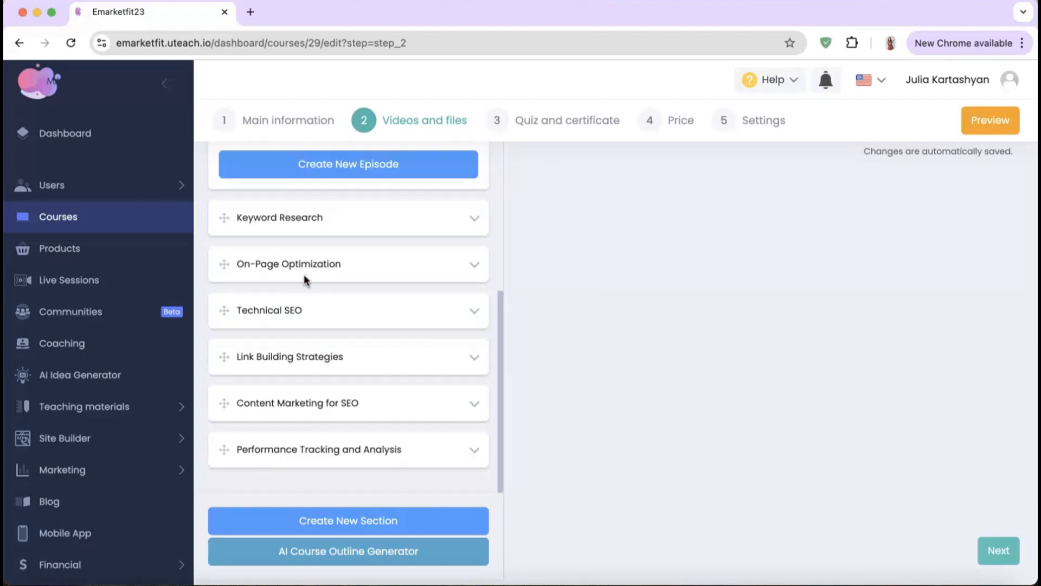
click(303, 222)
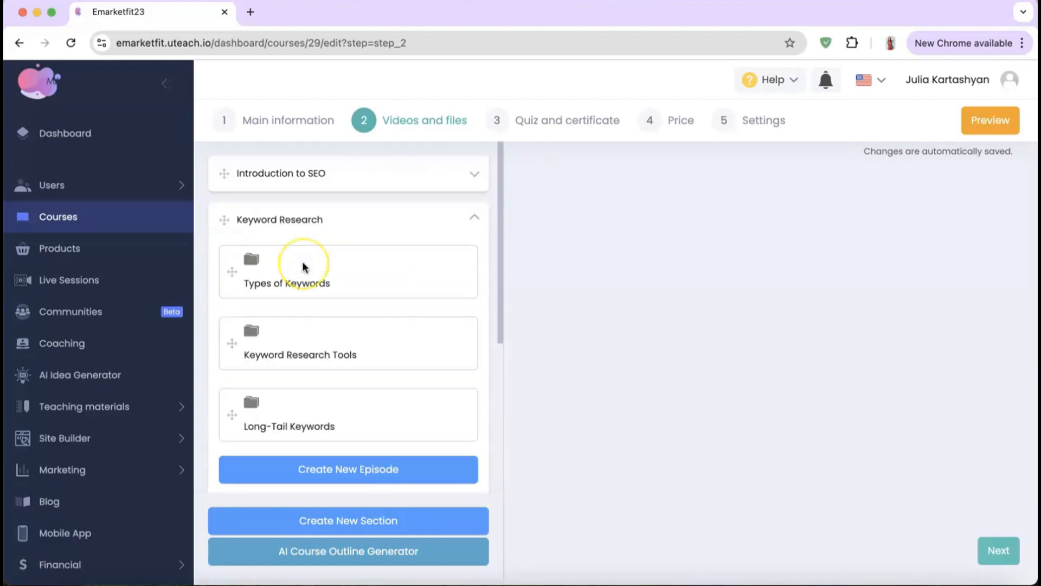
click(302, 173)
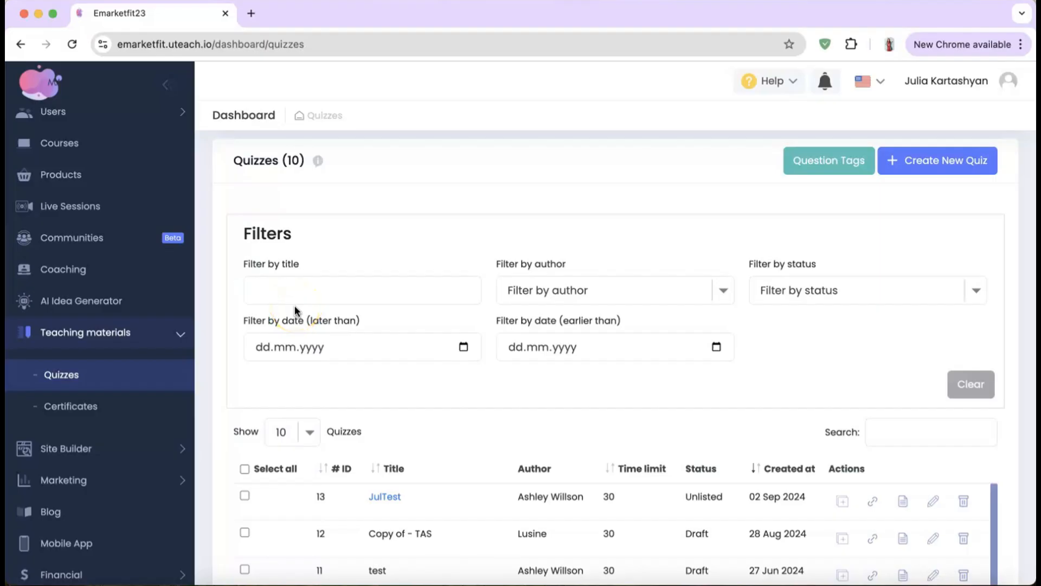
Step: Open Teaching materials > Quizzes and begin a new quiz
click(70, 379)
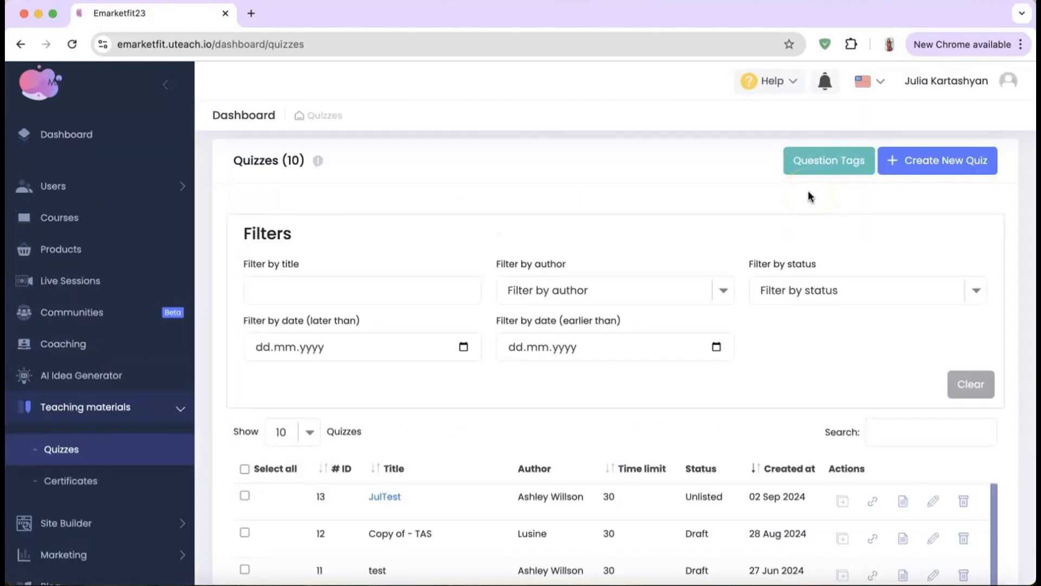
click(930, 171)
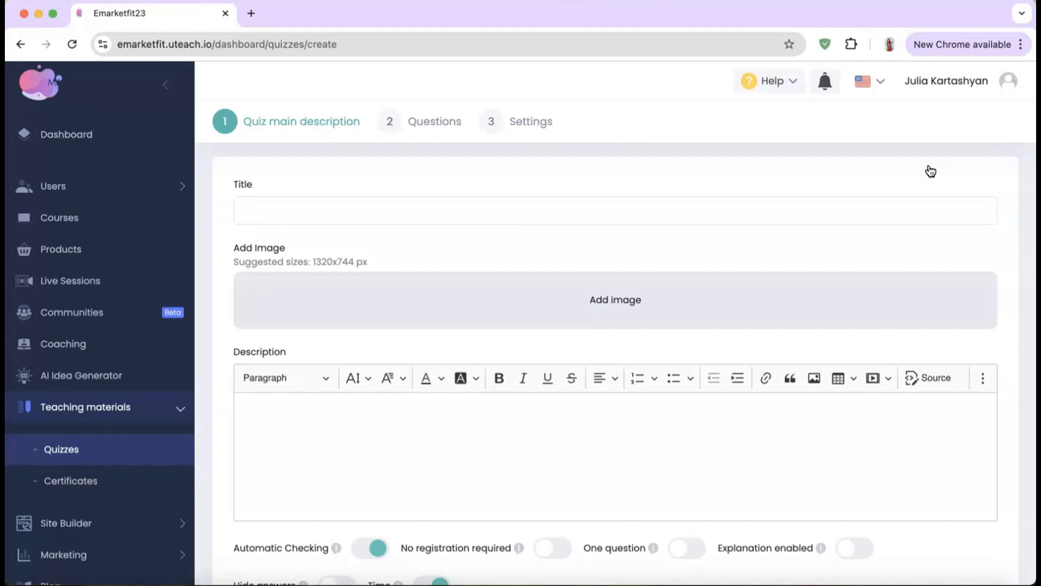
Step: Title the quiz 'test', add the Uteach logo as its image, and set description 'test'
click(662, 209)
text(test)
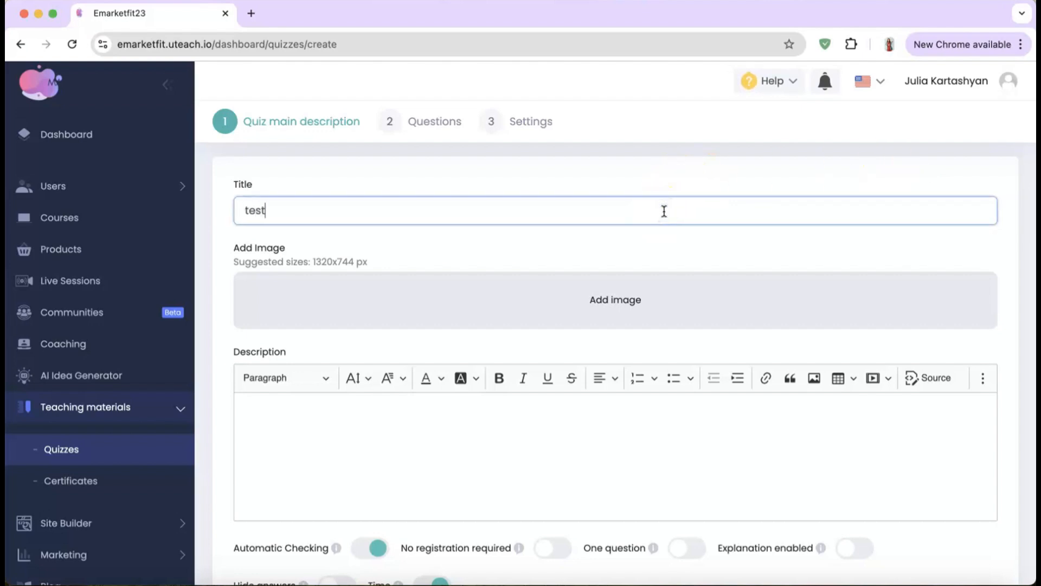
click(699, 290)
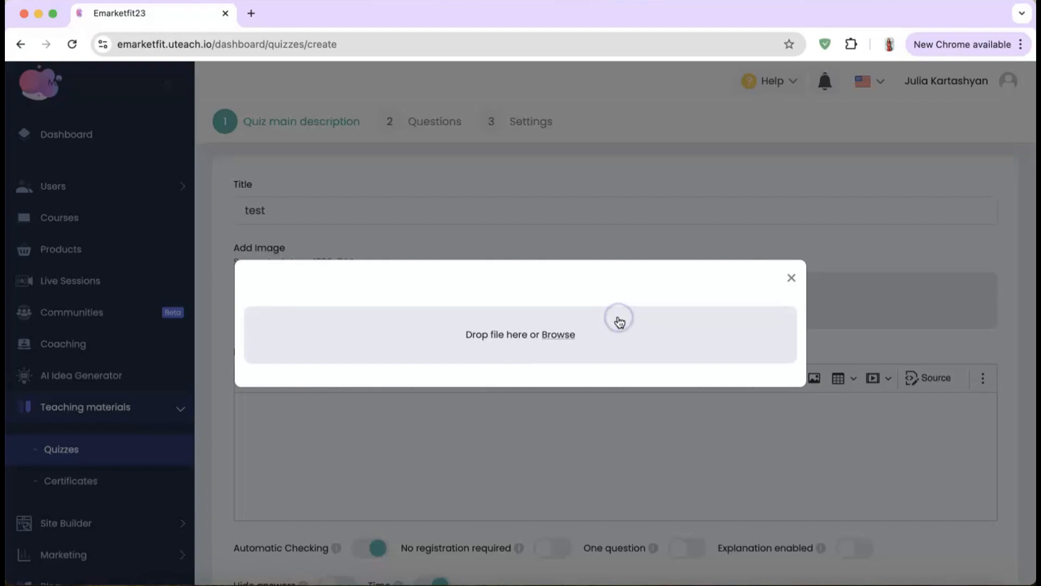
click(564, 335)
double_click(422, 366)
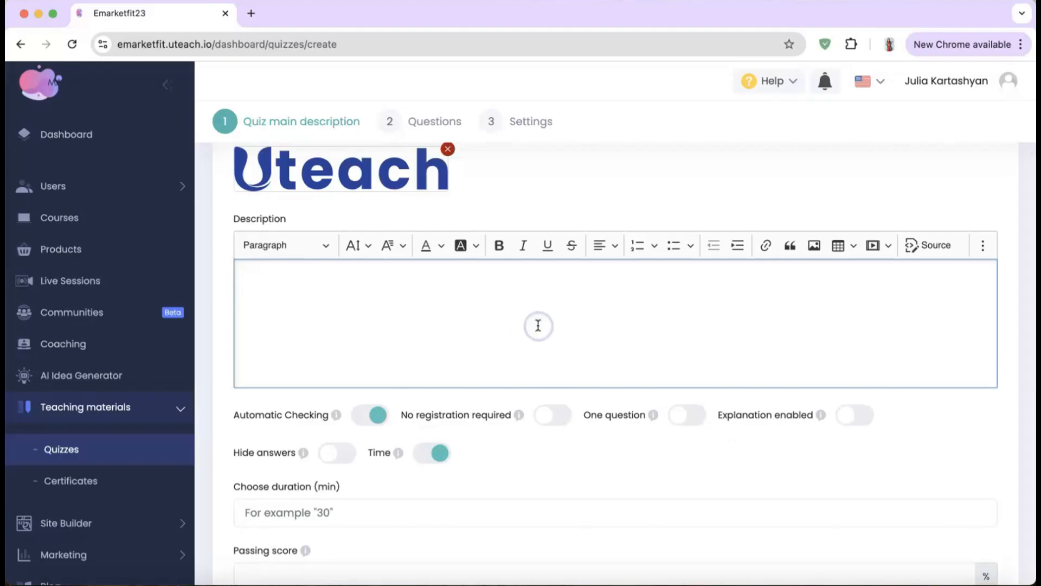
text(test)
scroll(538, 325, down, 5)
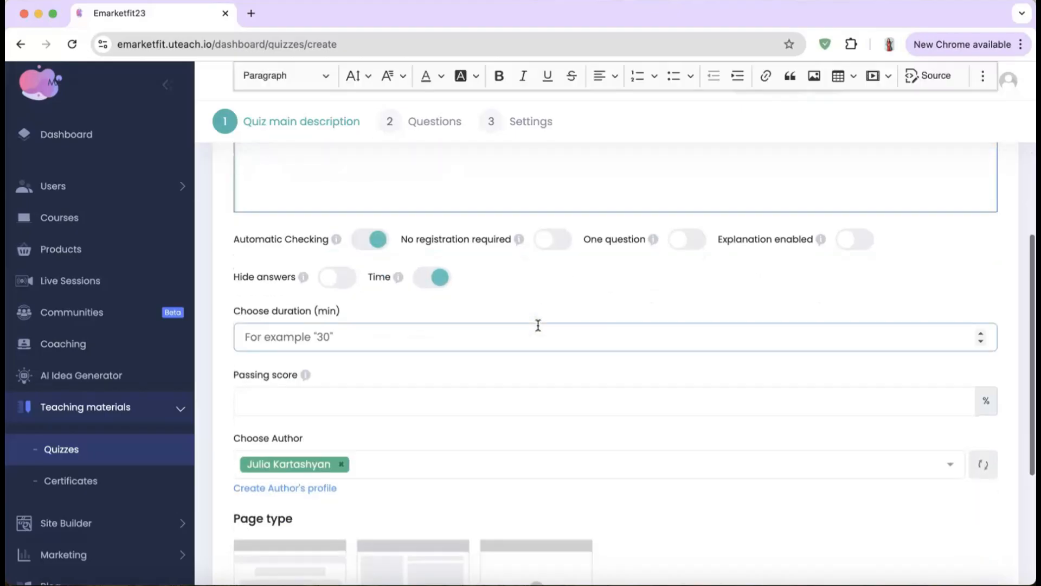
click(434, 326)
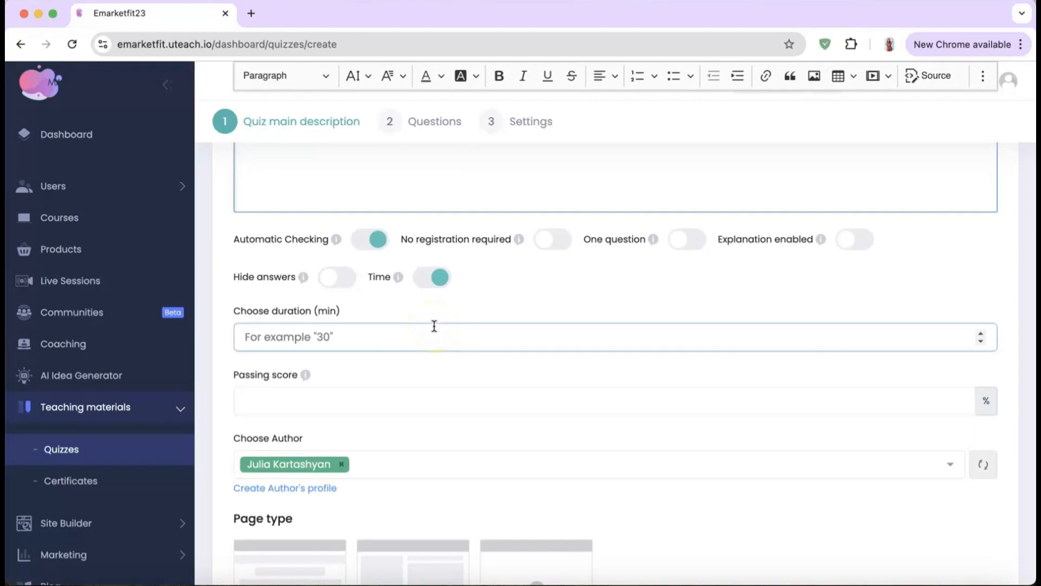
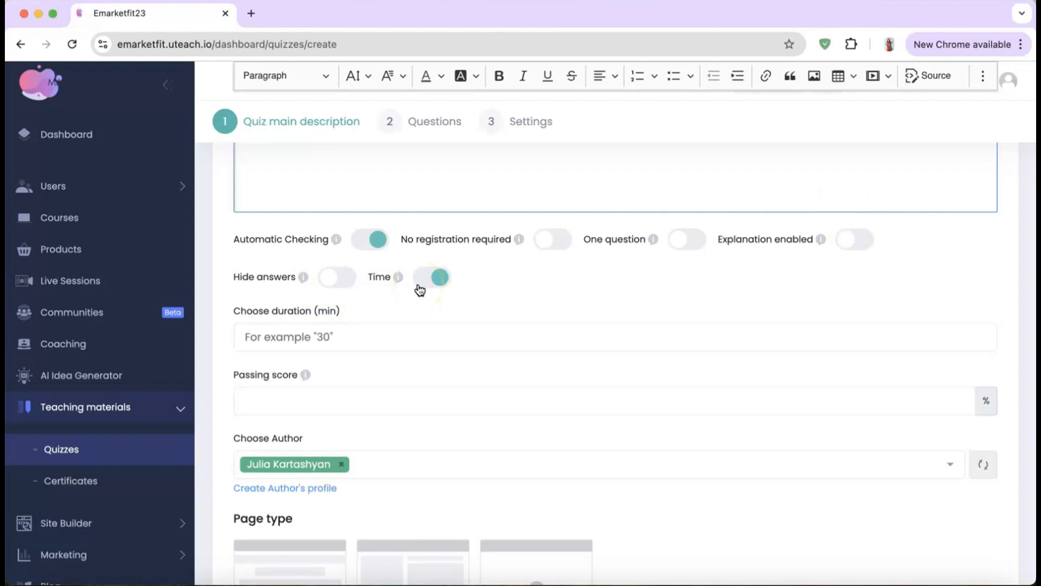
Step: Set the quiz duration to 28 minutes and the passing score to 38%
click(350, 336)
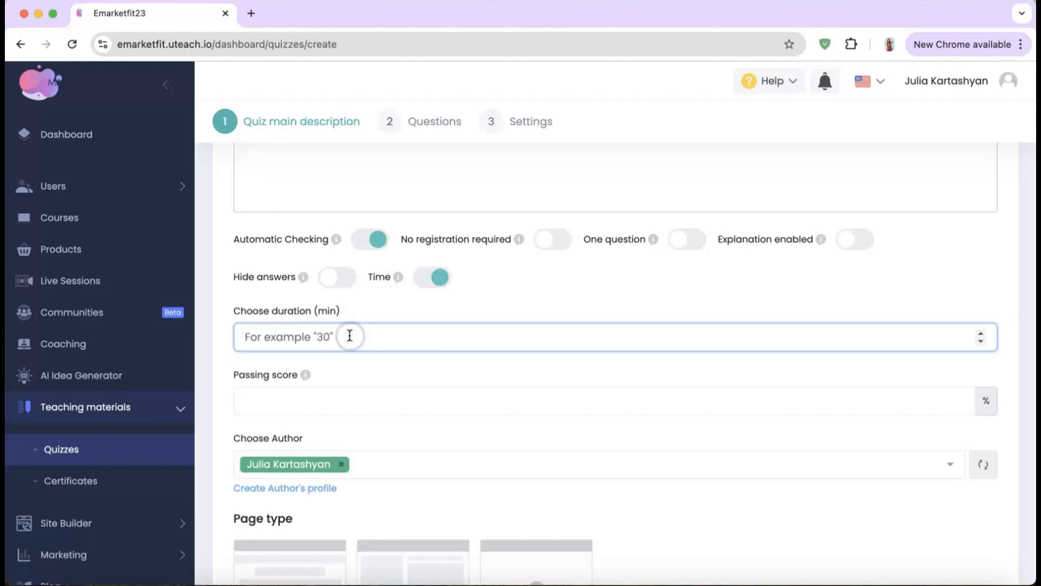
text(30)
scroll(350, 335, down, 2)
click(348, 314)
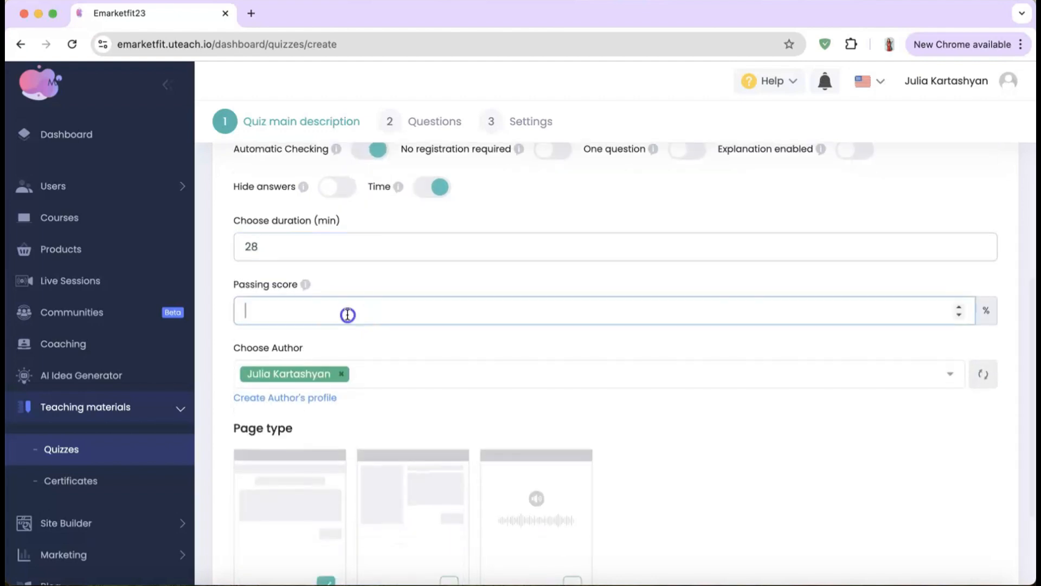
text(40)
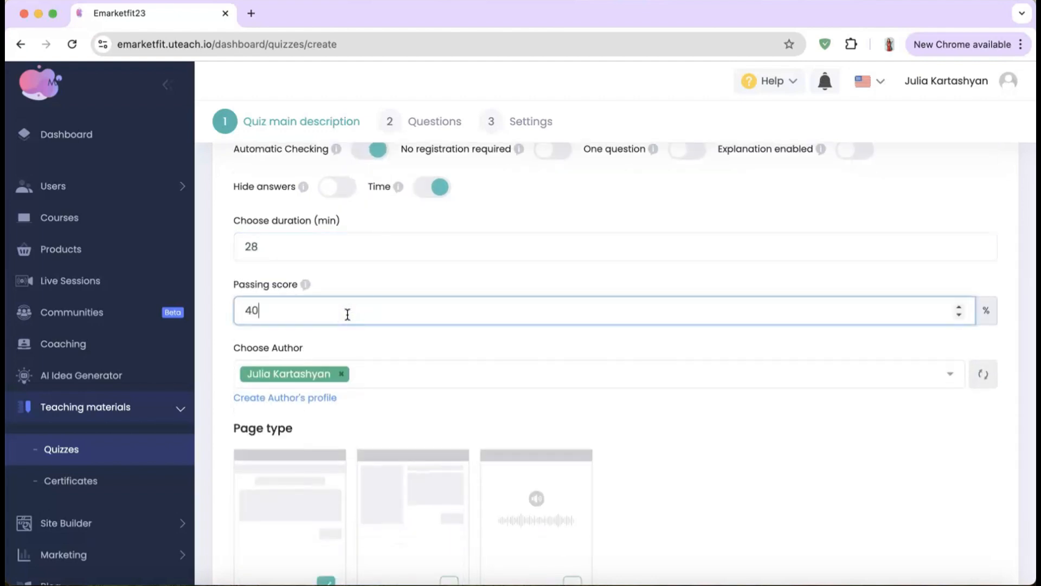
Step: Keep the Linear page type and save the quiz description
scroll(347, 314, down, 2)
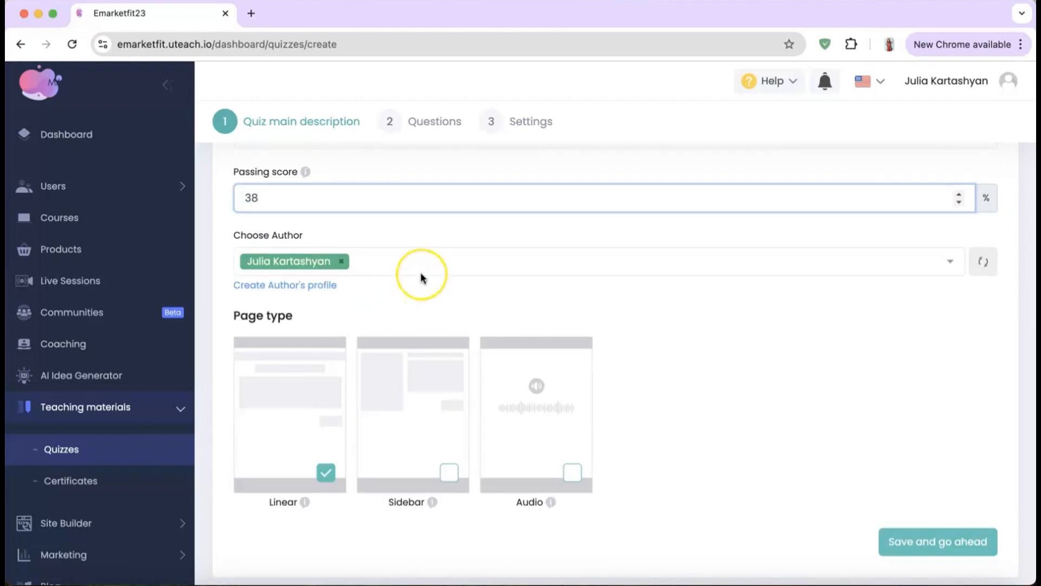
scroll(421, 278, down, 1)
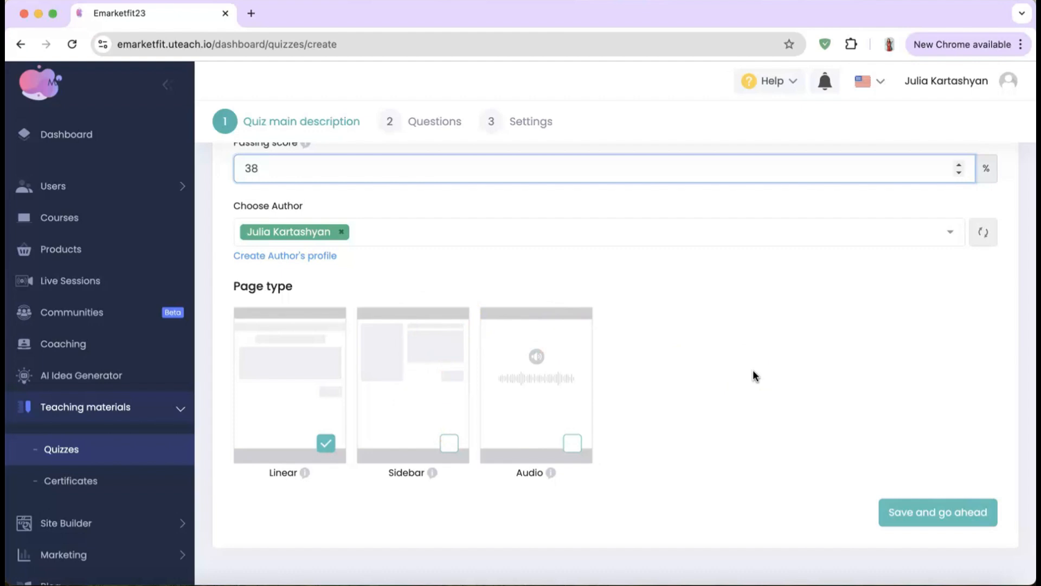
click(442, 395)
click(535, 380)
click(903, 519)
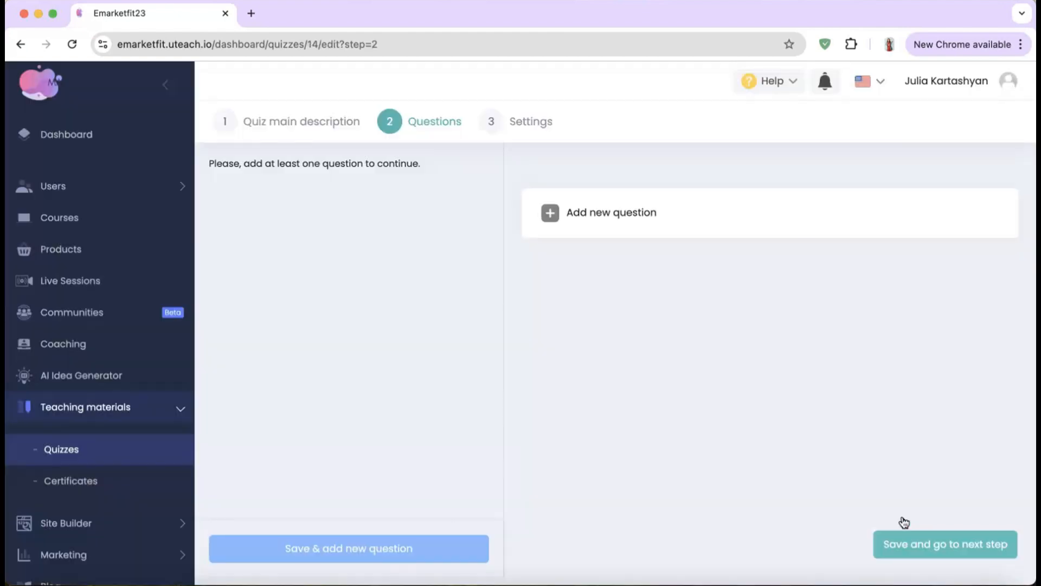
Step: Add a new question and check the question tags list without choosing a tag
click(553, 211)
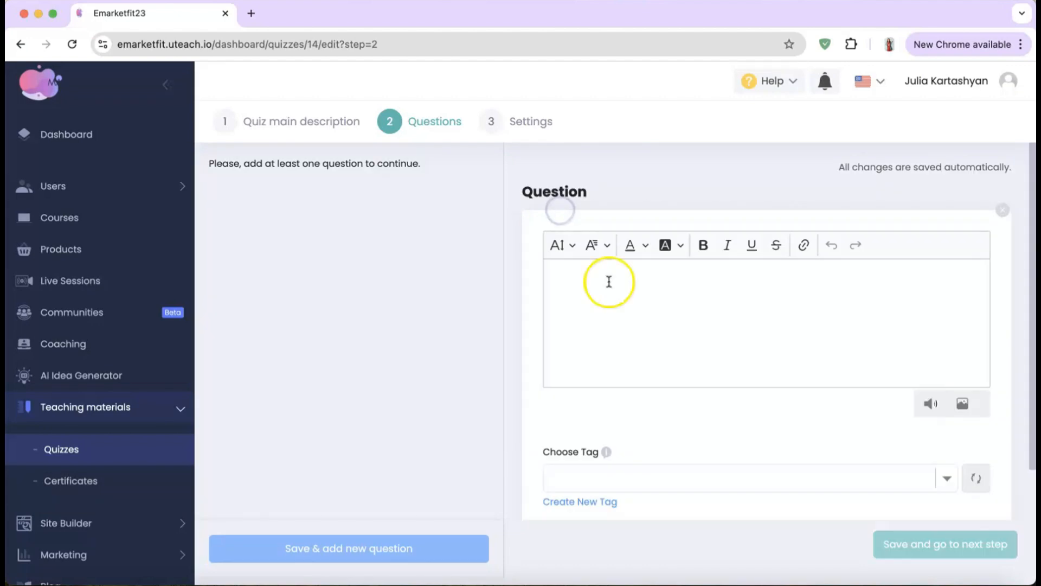
click(616, 304)
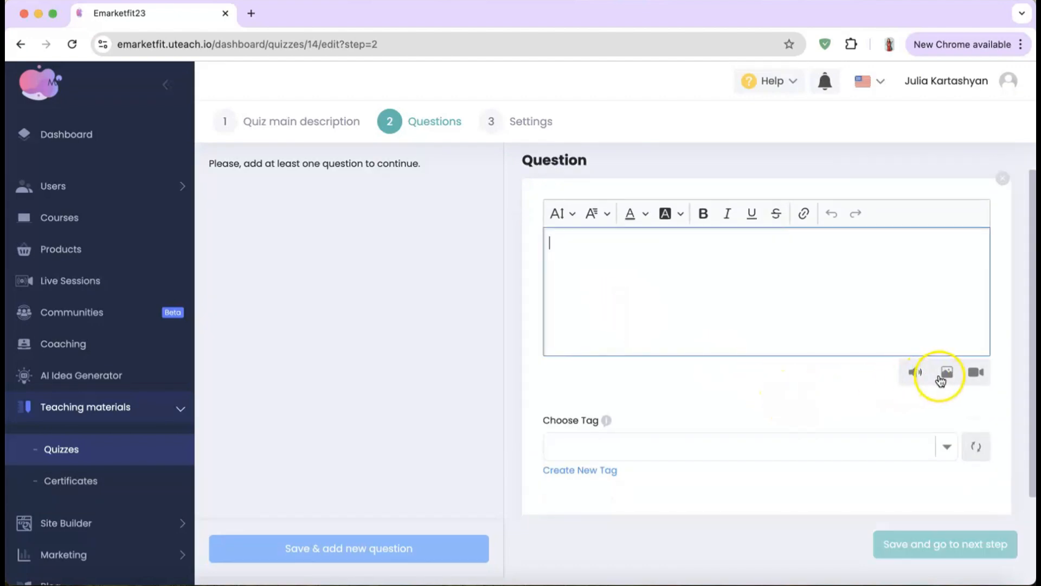
scroll(662, 476, down, 1)
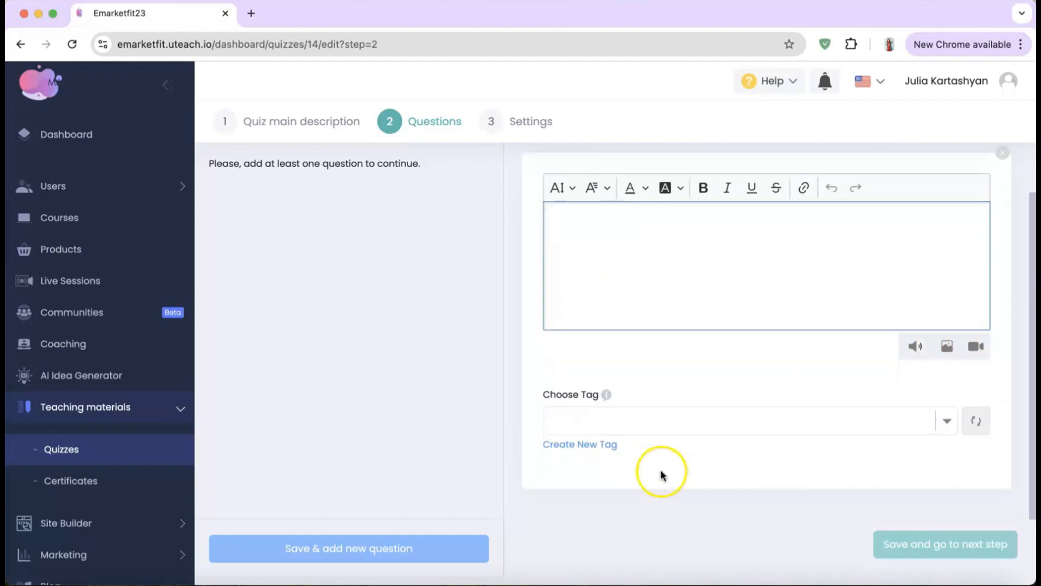
click(666, 415)
click(639, 358)
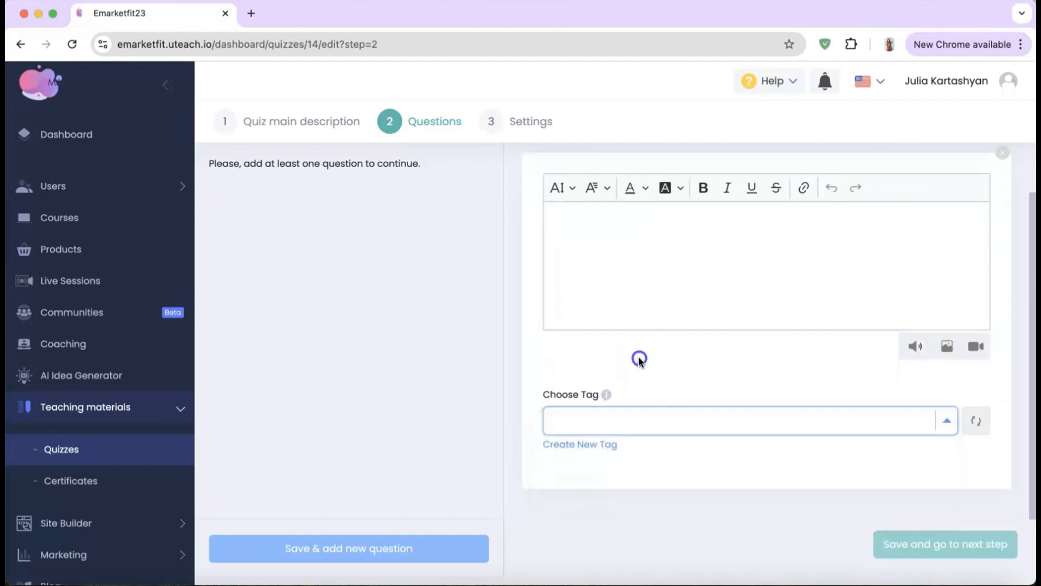
Step: Write the question text 'teest' and bring up the answer type choices
click(693, 288)
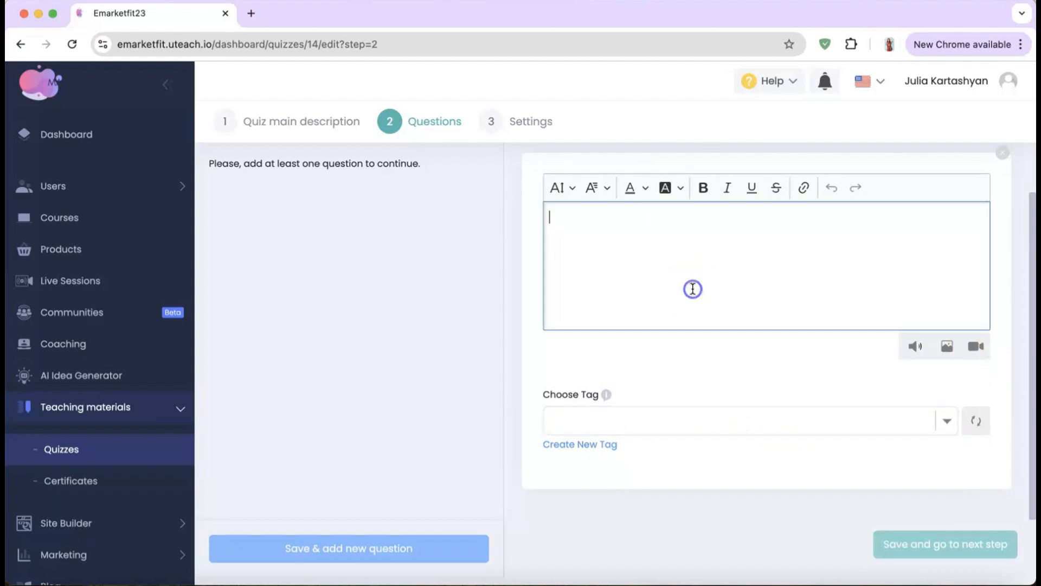
text(teest)
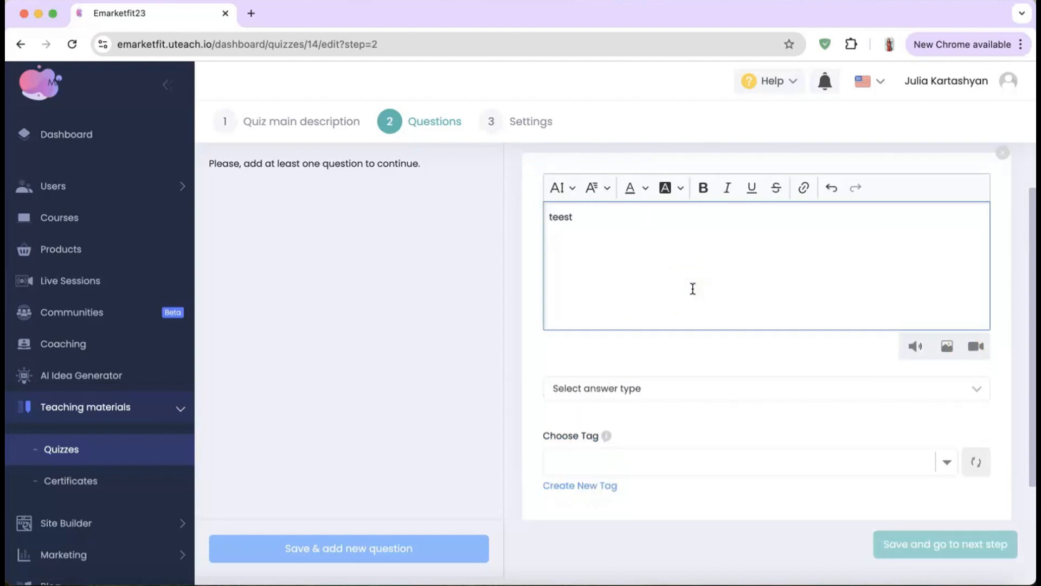
scroll(698, 325, down, 1)
click(686, 342)
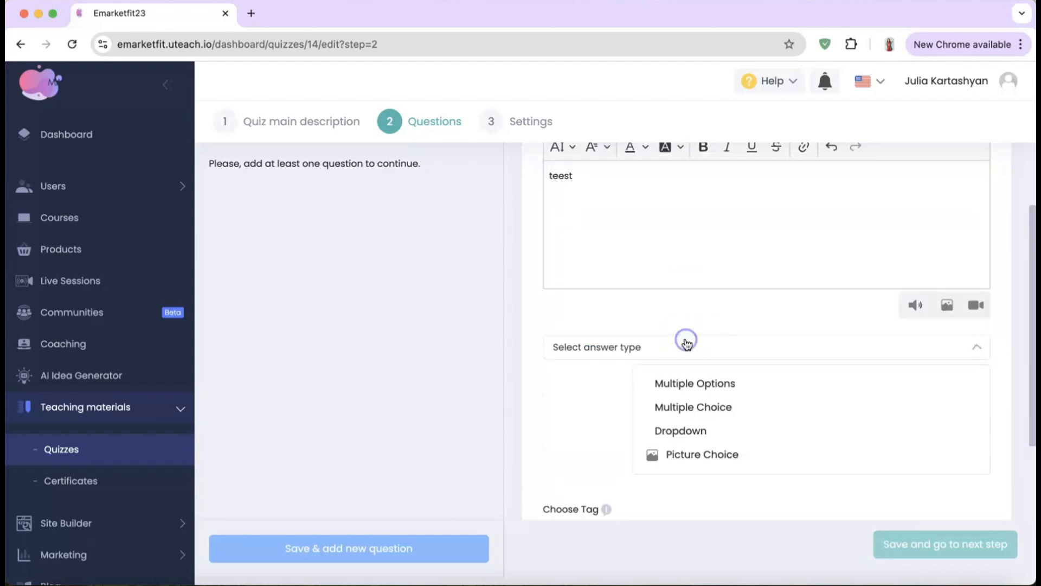
scroll(691, 404, down, 2)
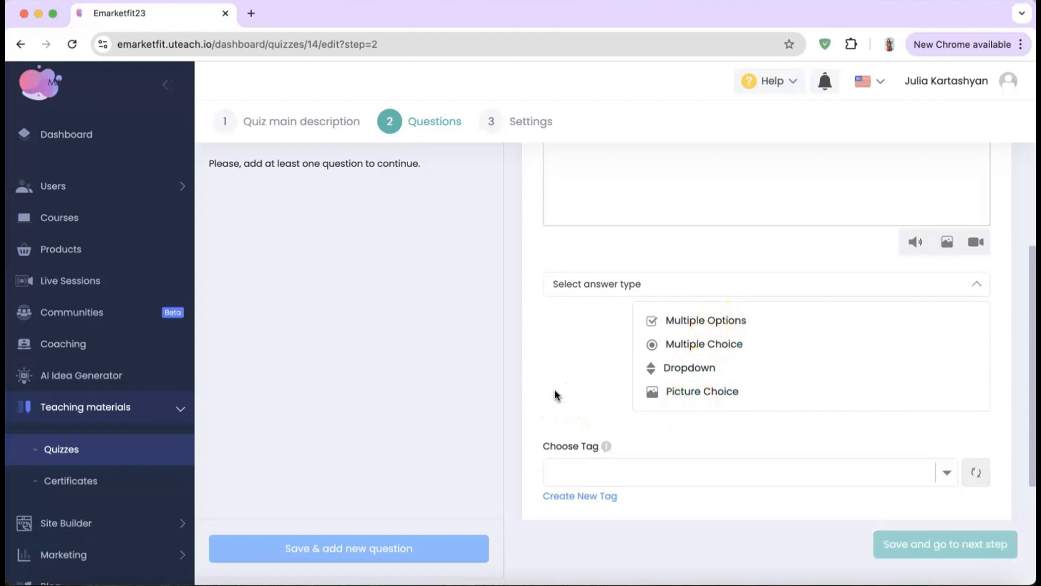
Step: Switch off Automatic Checking in the quiz's main description step
click(275, 129)
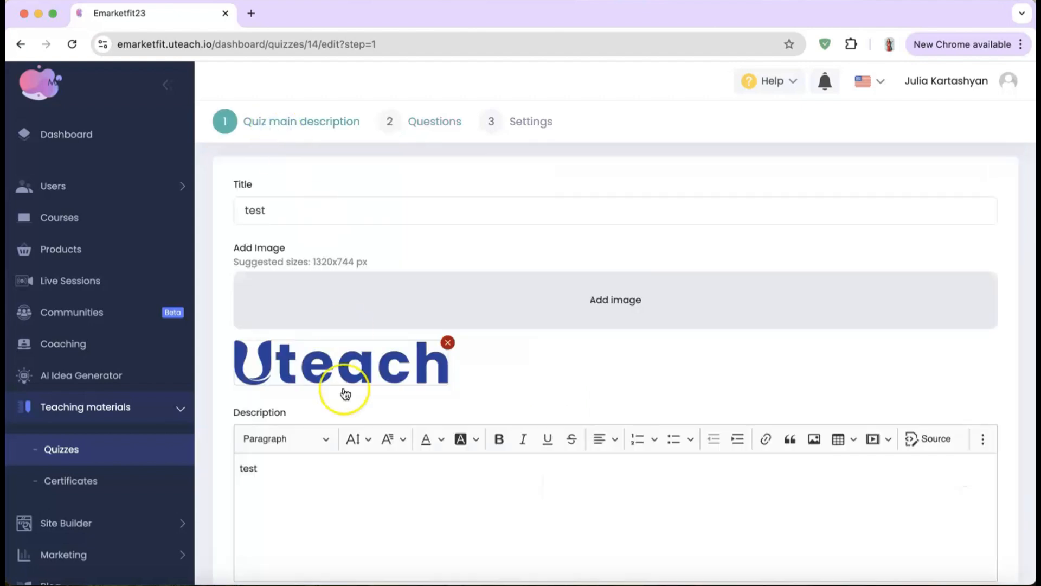
scroll(345, 394, down, 8)
click(371, 228)
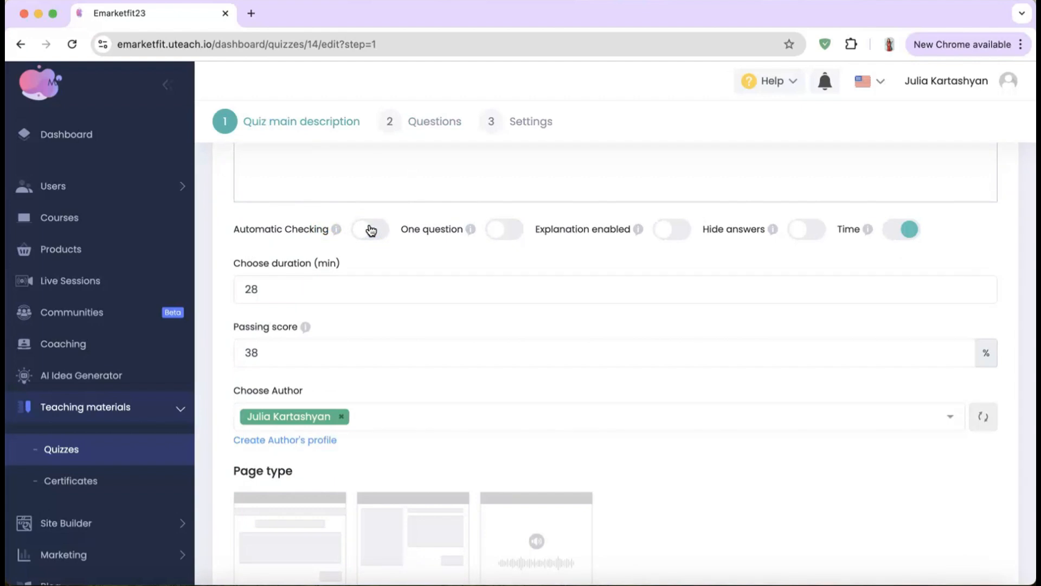
Step: Make the 'teest' question a Long text answer and save it
click(414, 128)
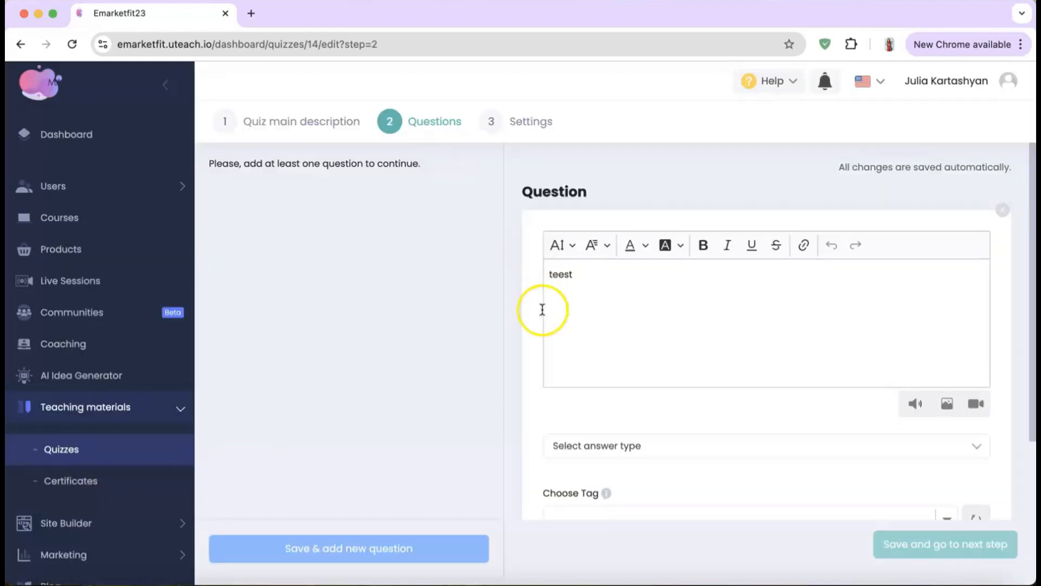
scroll(570, 326, down, 2)
click(611, 339)
scroll(635, 380, down, 2)
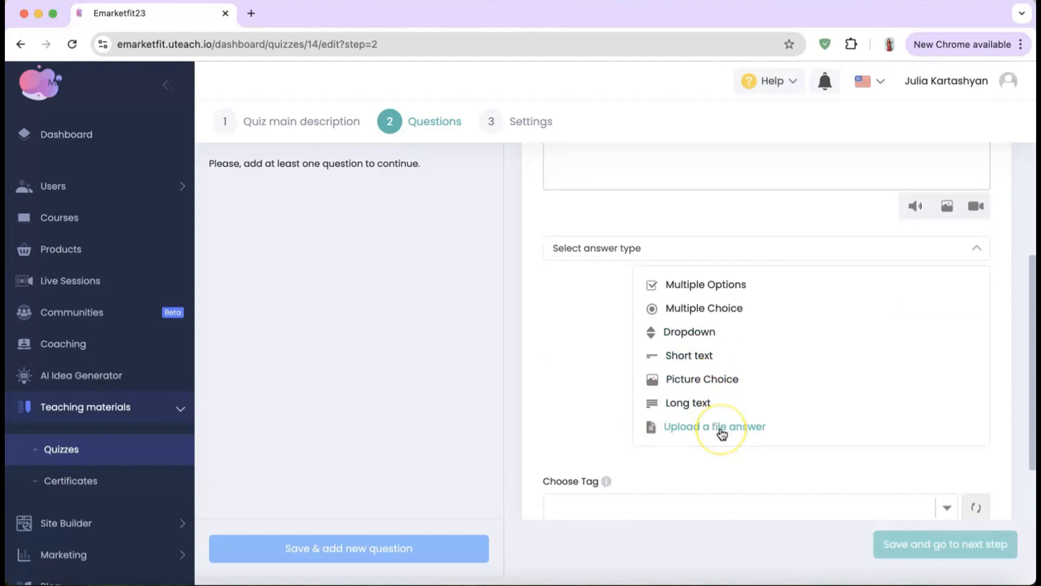
click(695, 408)
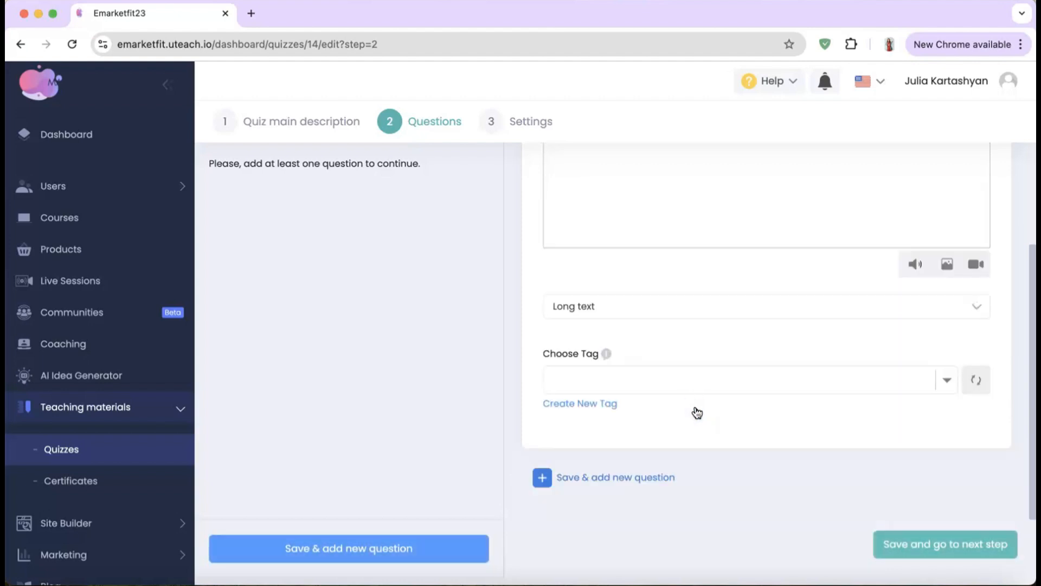
click(895, 542)
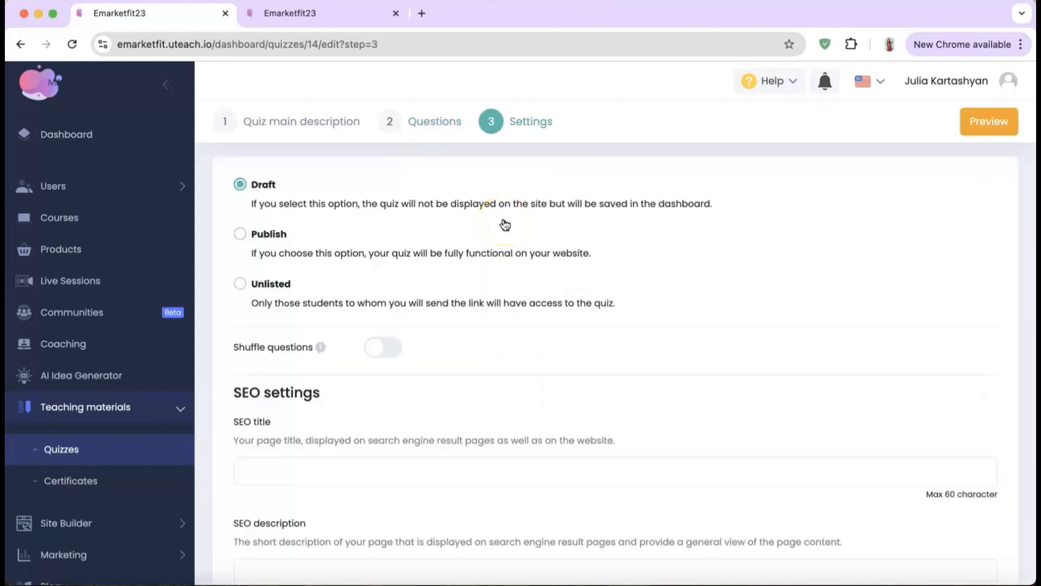
Step: Turn on question shuffling with Limited Shuffle of 1 random question and save the settings
click(313, 266)
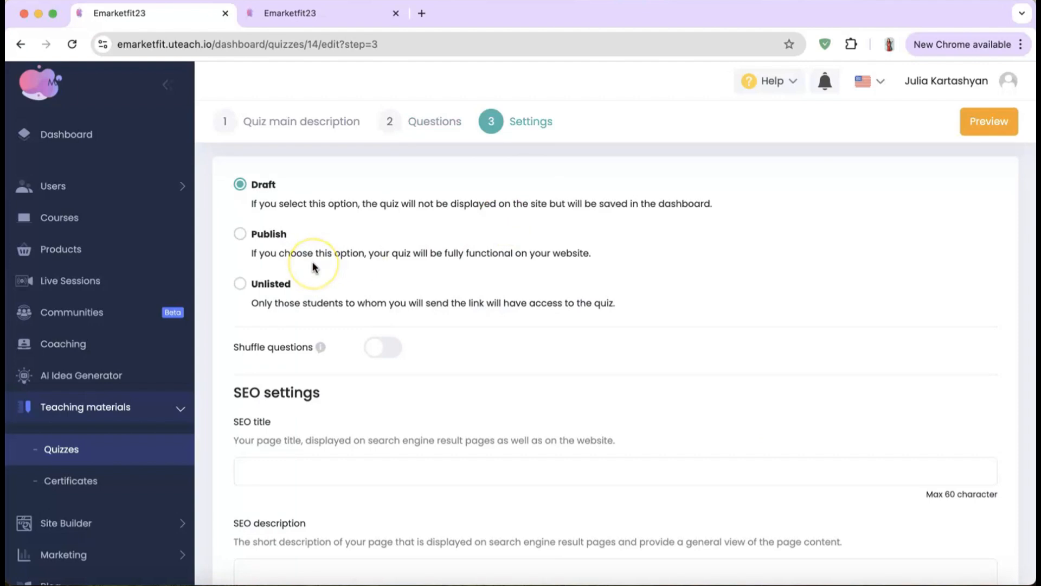
scroll(314, 266, down, 3)
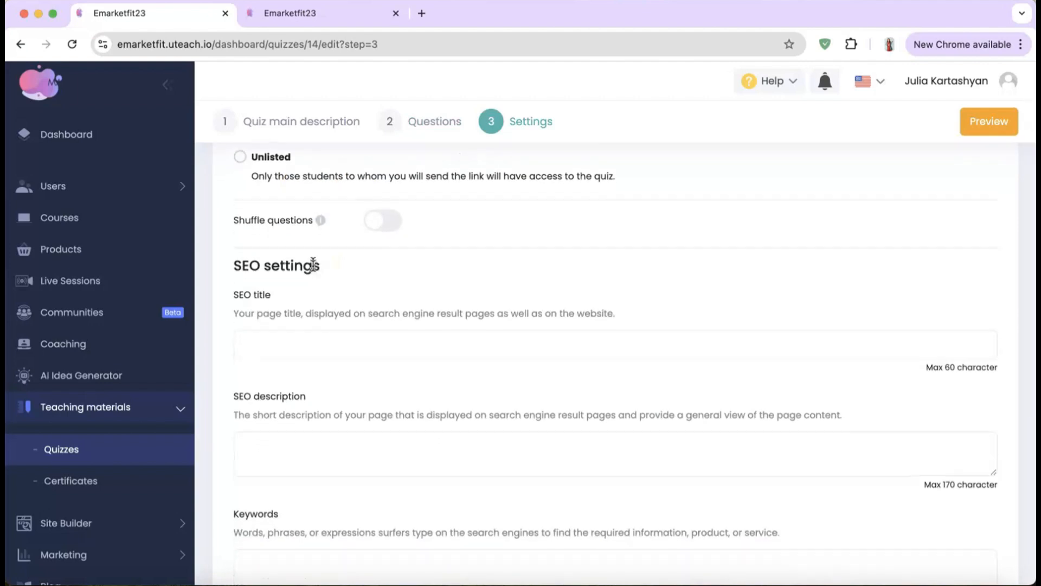
scroll(386, 182, down, 1)
click(387, 181)
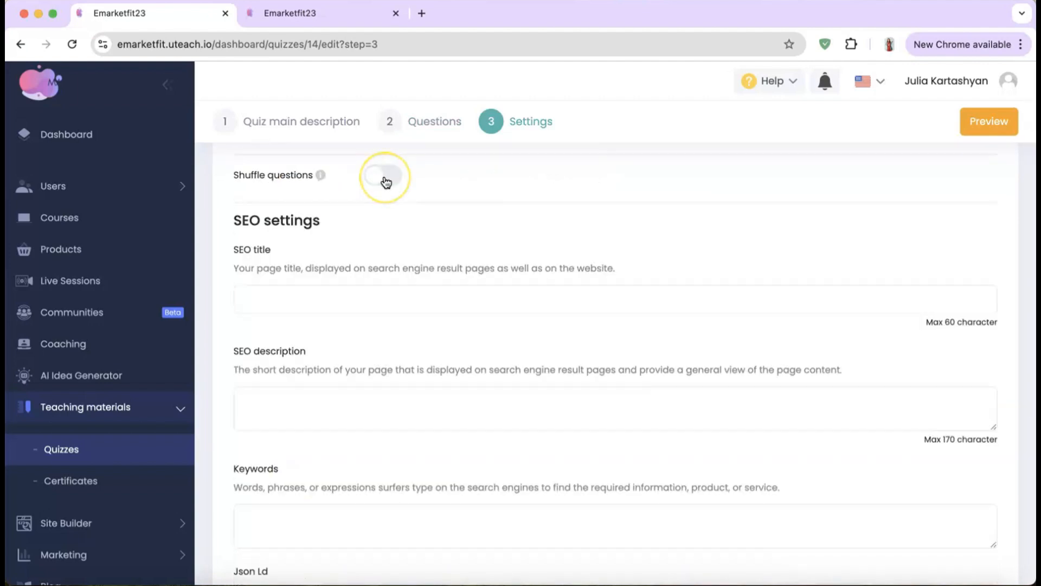
click(335, 332)
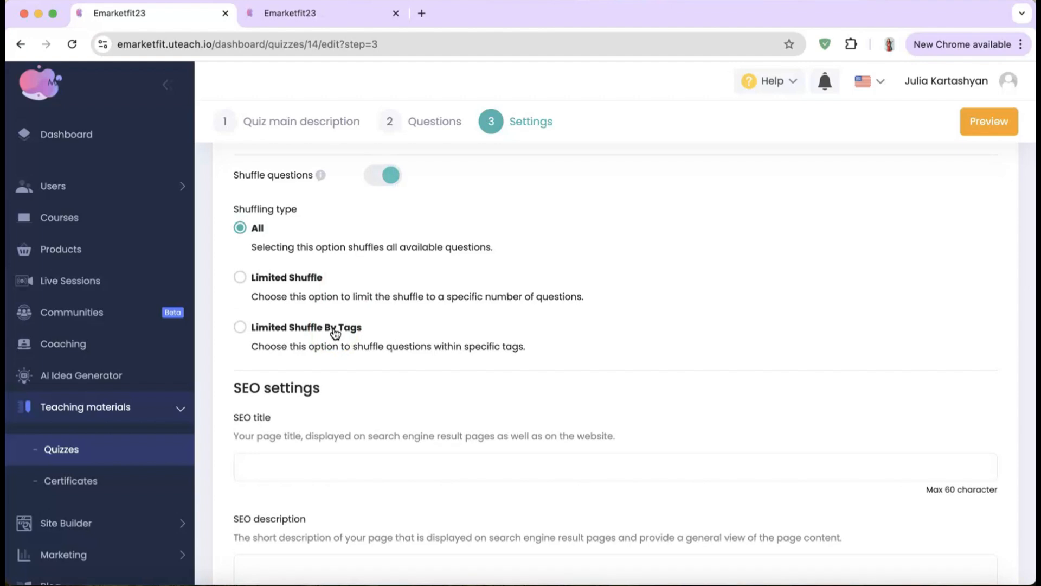
click(365, 288)
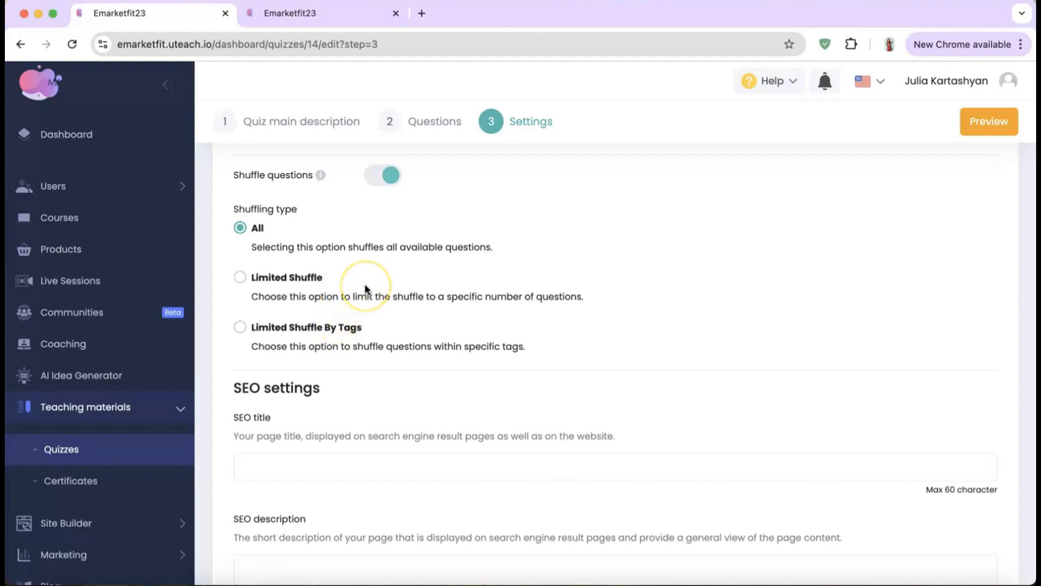
click(365, 288)
click(380, 295)
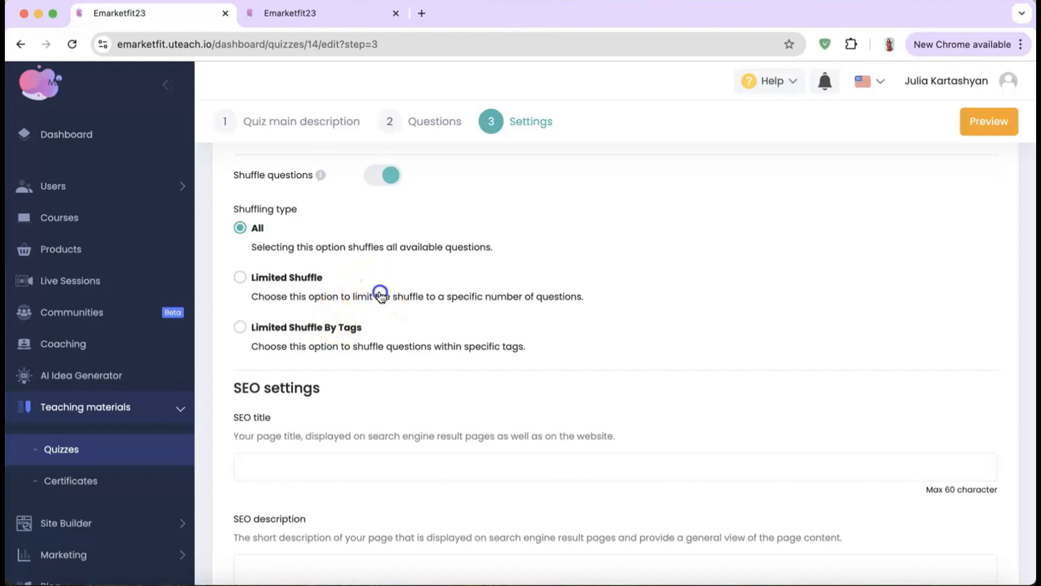
click(338, 358)
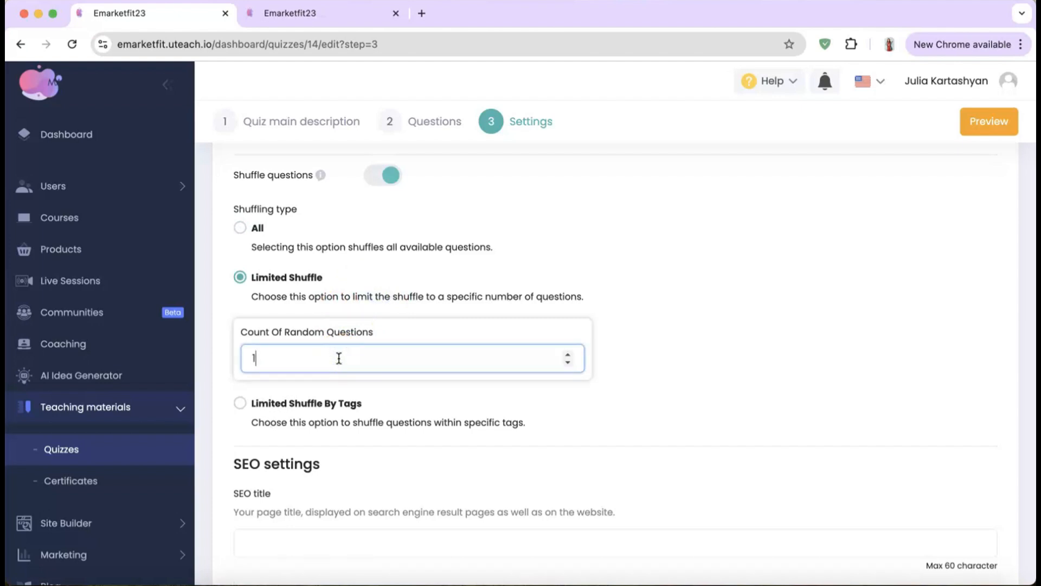
scroll(337, 357, down, 1)
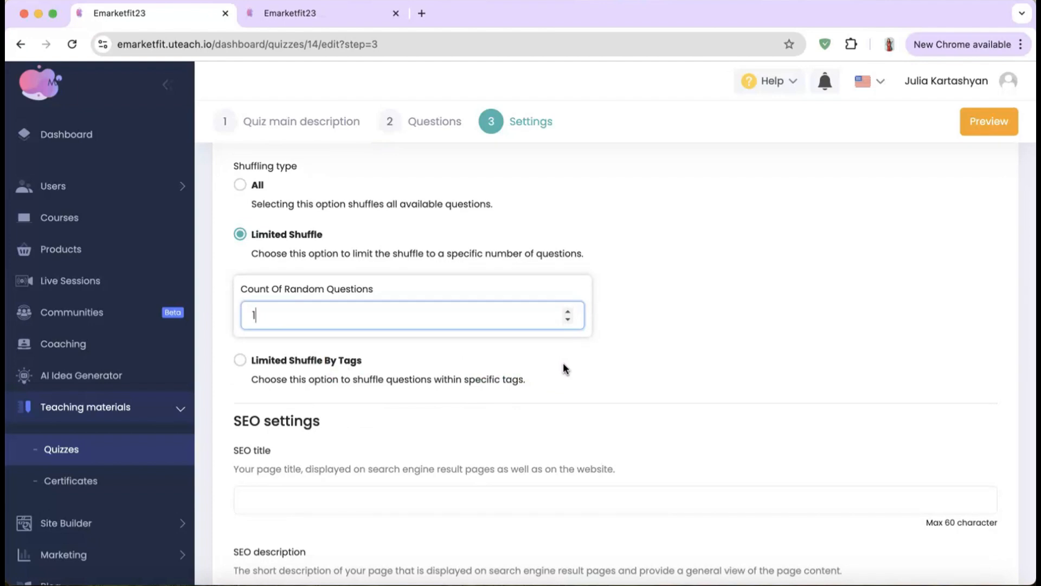
scroll(563, 363, down, 10)
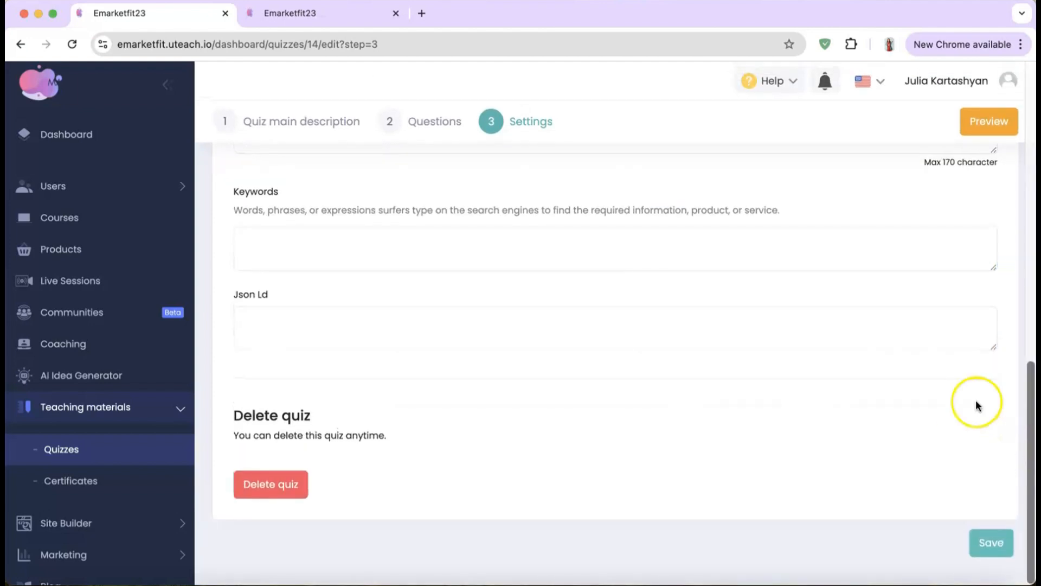
click(994, 549)
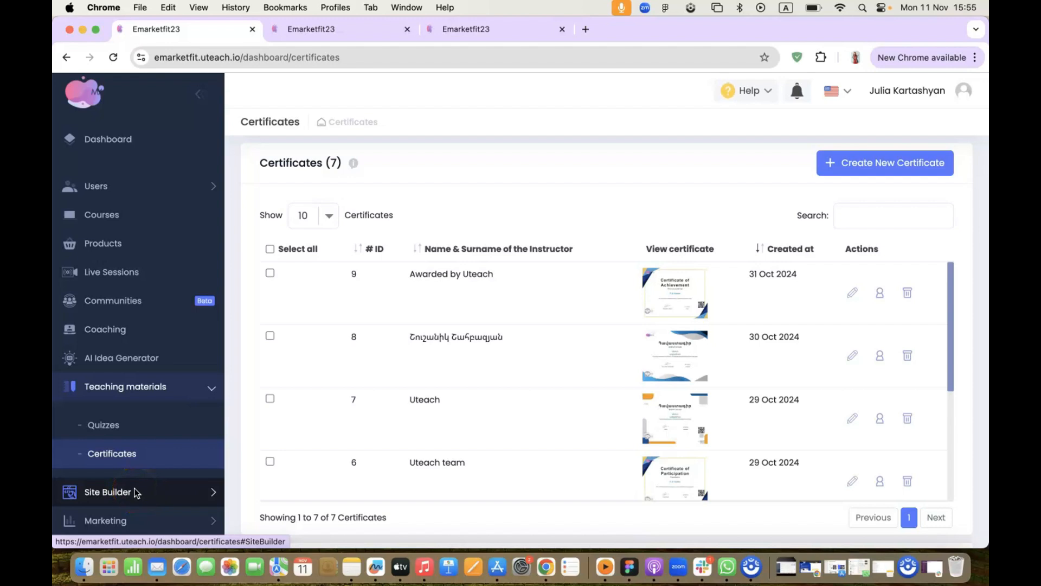
Step: Start a new certificate and try the recipient field without entering anything
click(872, 168)
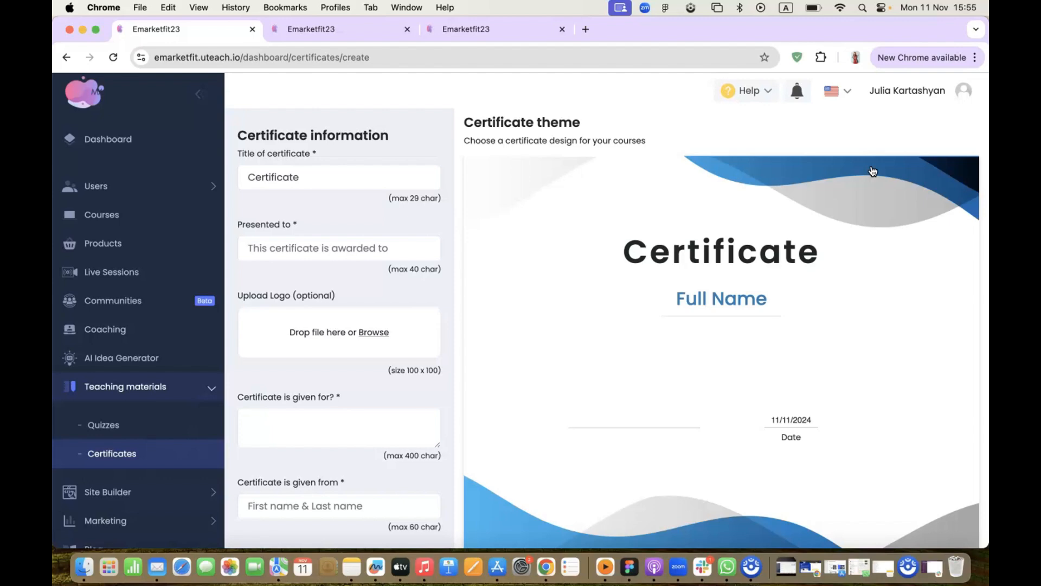
scroll(357, 350, down, 3)
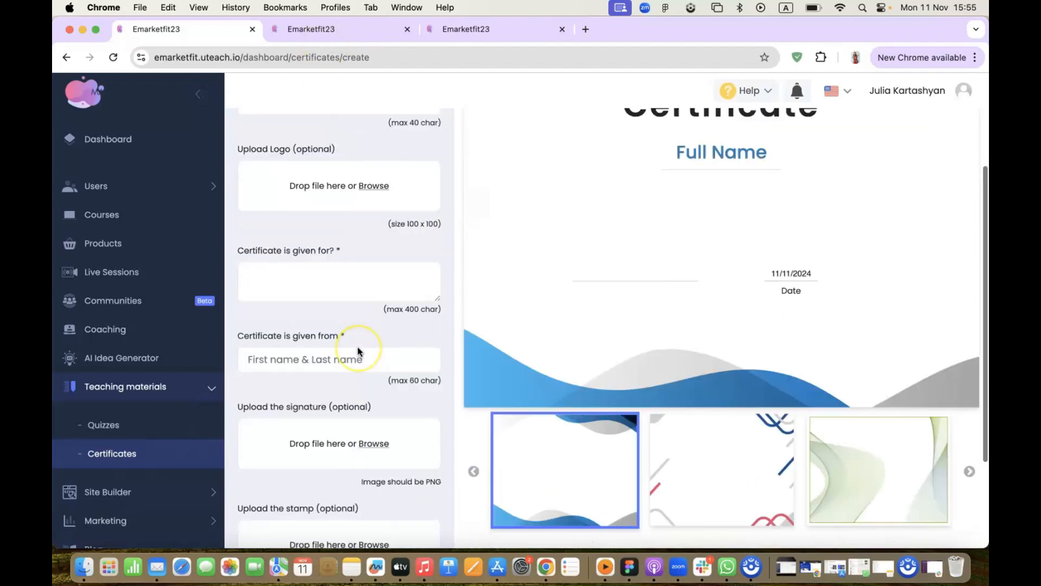
scroll(357, 350, up, 5)
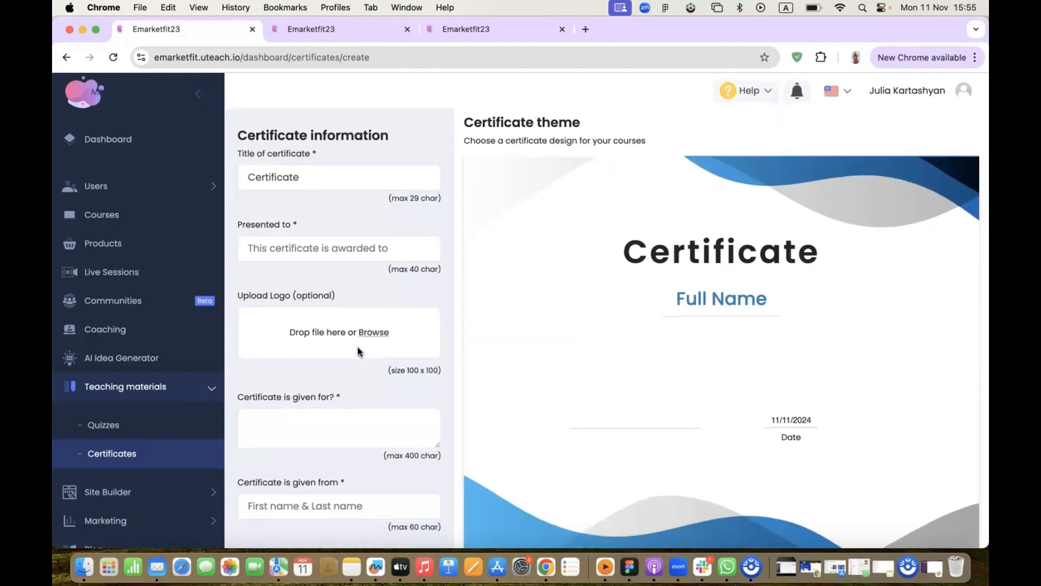
click(341, 250)
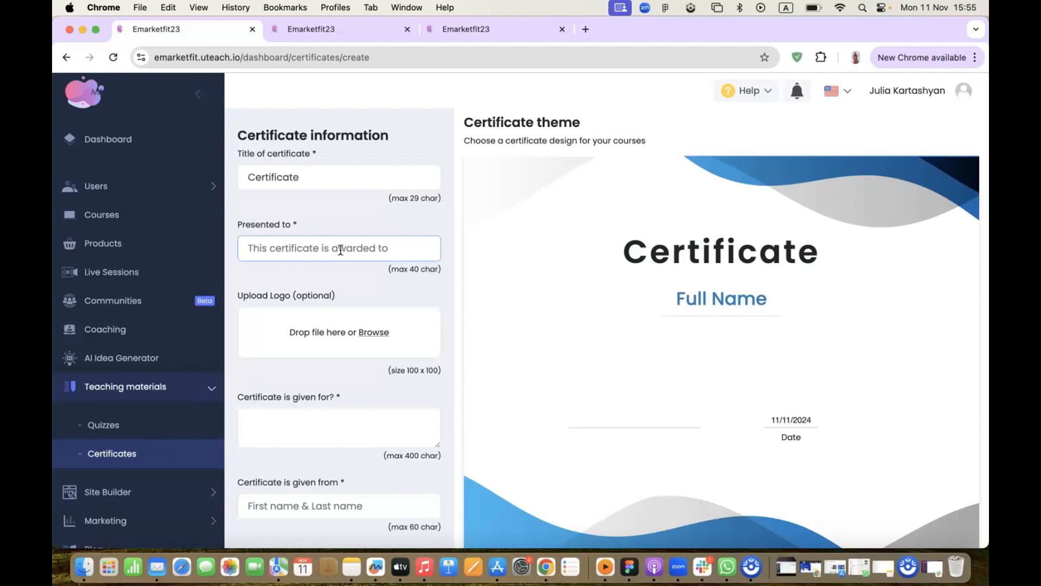
click(335, 377)
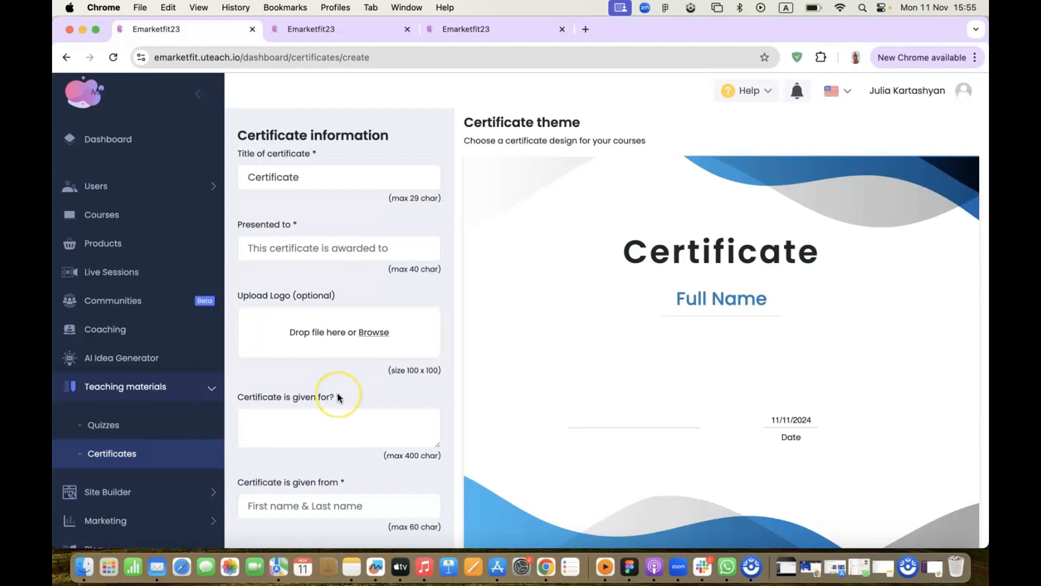
Step: Preview the red-and-blue line and green certificate themes in the carousel
scroll(302, 396, down, 5)
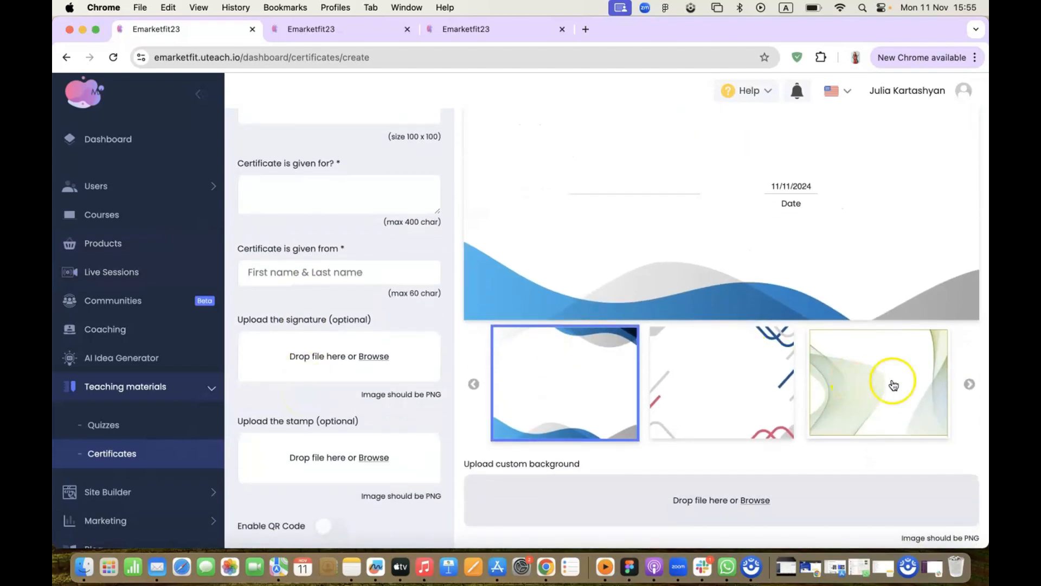
click(970, 384)
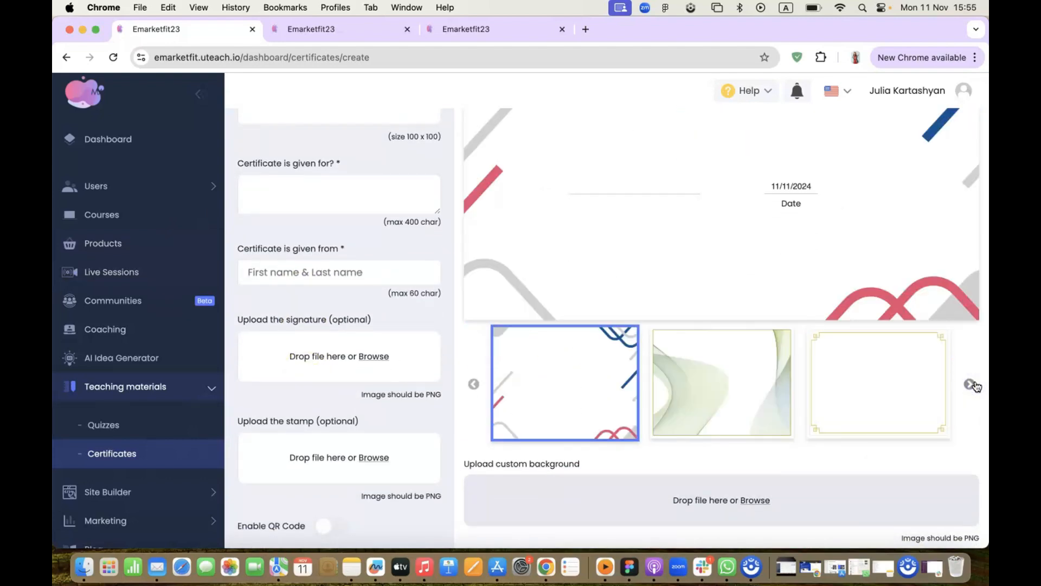
click(971, 384)
scroll(718, 434, down, 1)
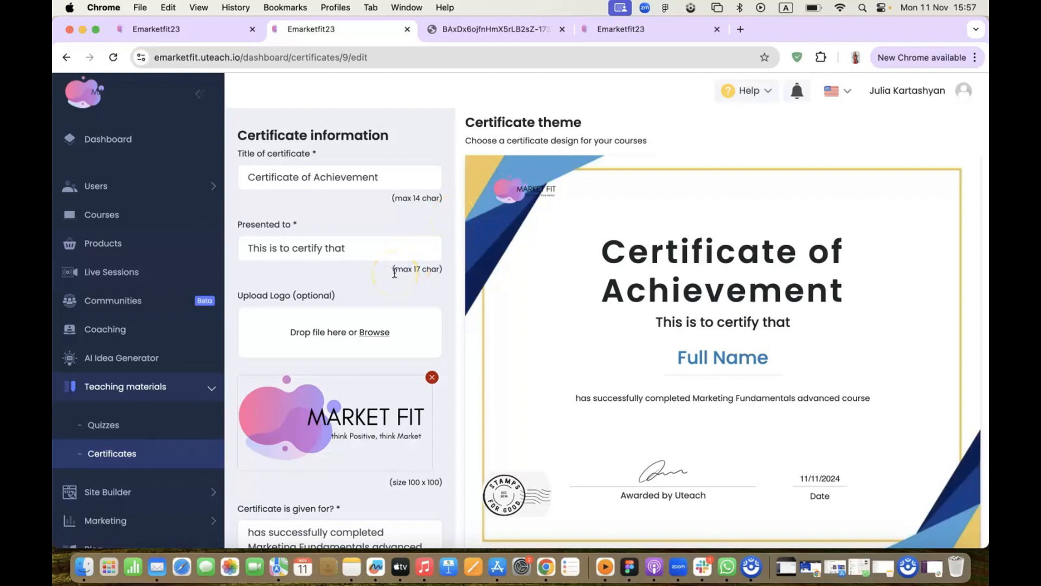
Step: Enable the QR code on the Certificate of Achievement and save it
scroll(394, 274, down, 5)
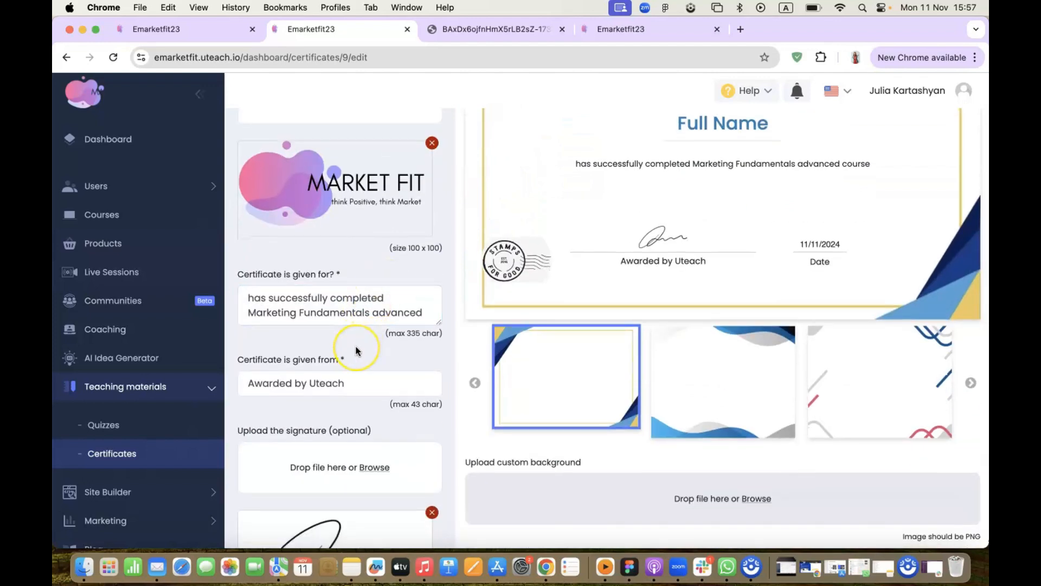
scroll(356, 351, down, 2)
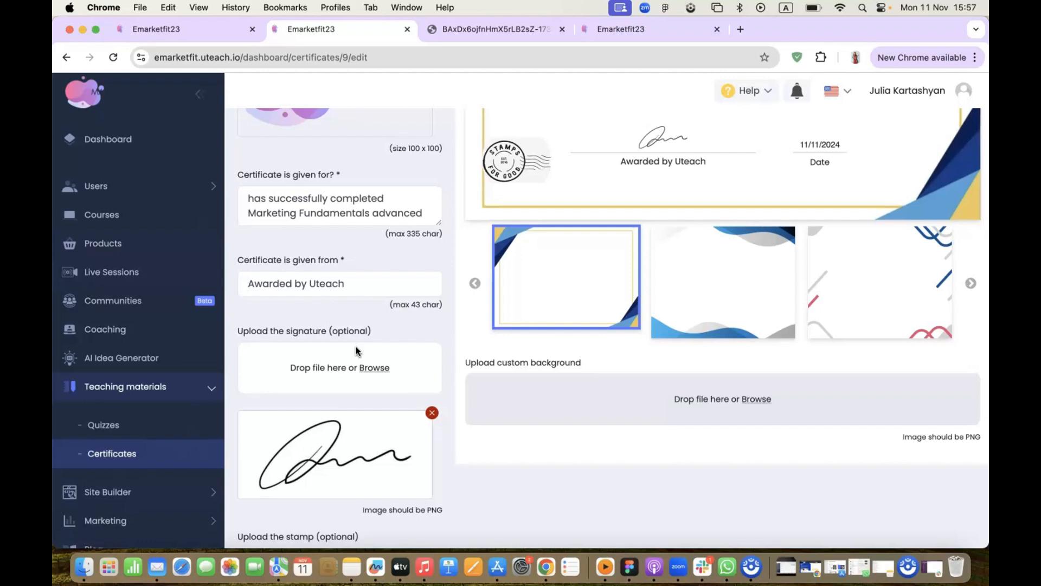
scroll(357, 351, down, 3)
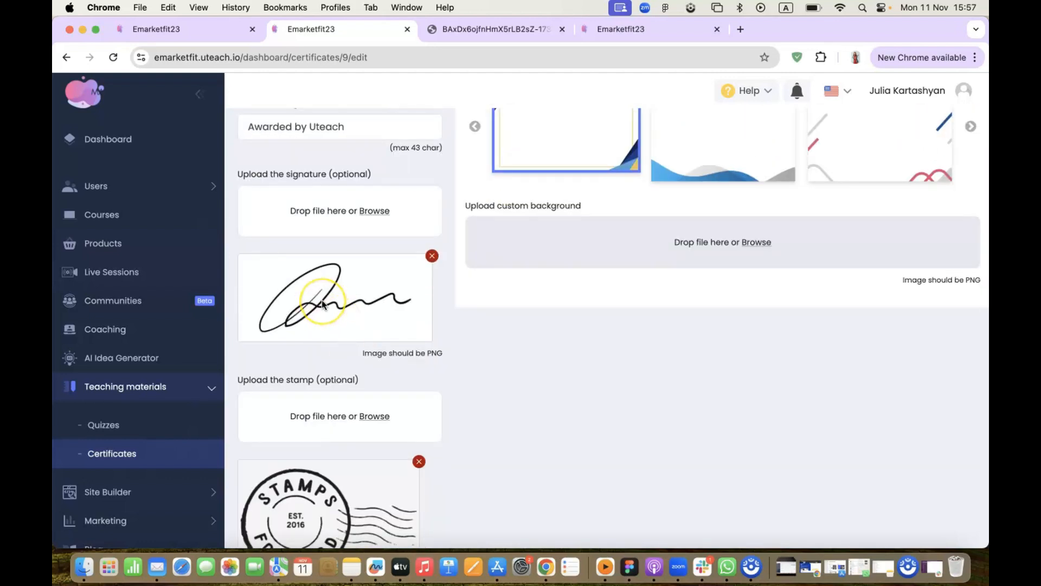
scroll(322, 304, down, 2)
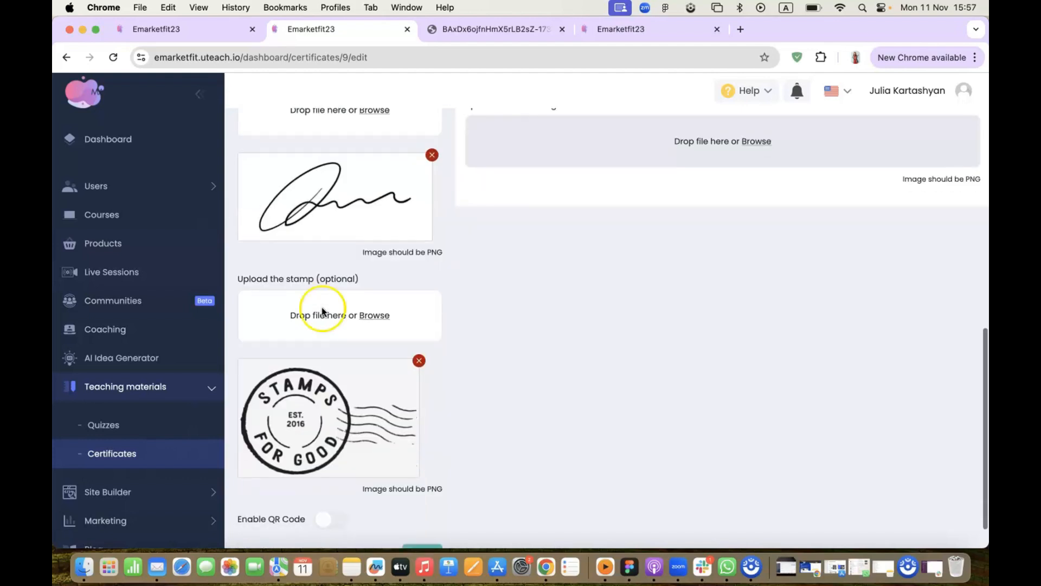
scroll(308, 395, down, 1)
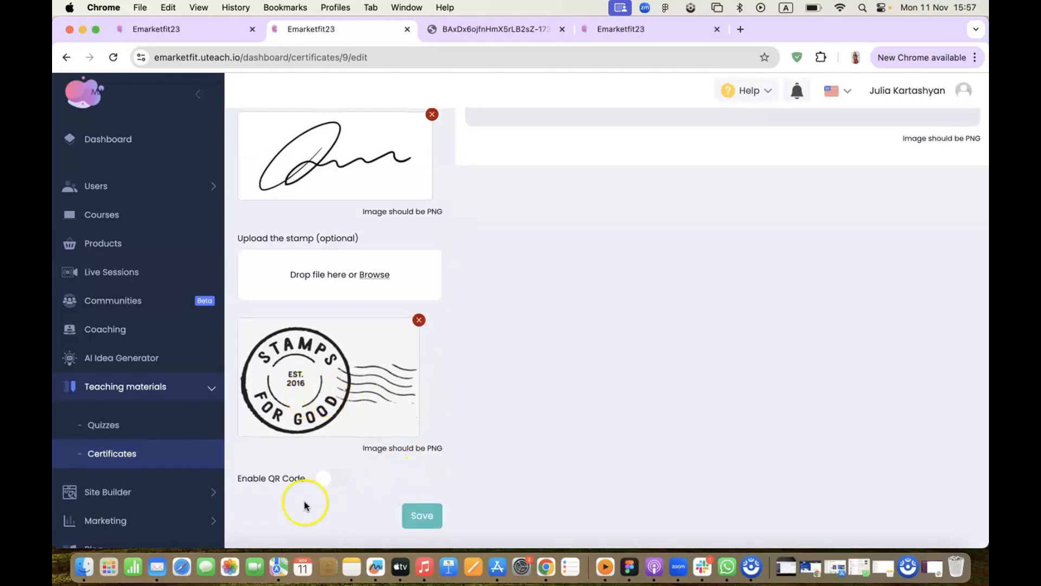
click(324, 482)
click(422, 515)
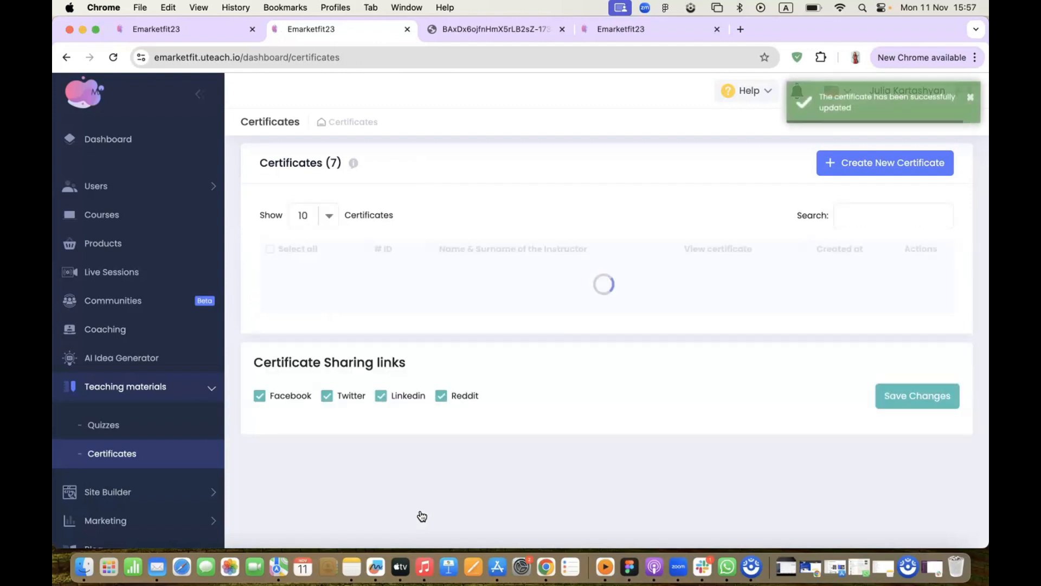
scroll(420, 507, down, 8)
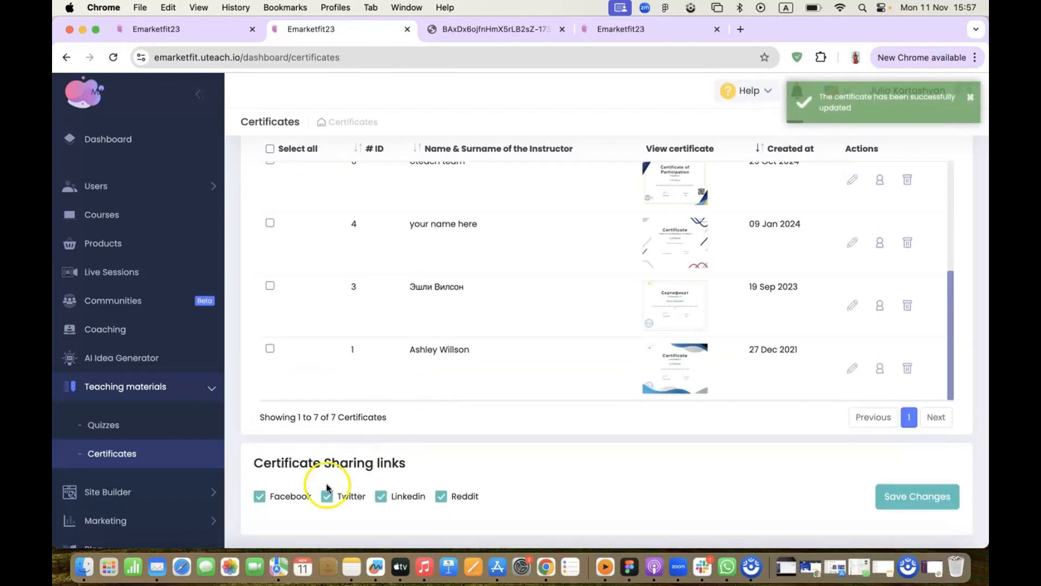
Step: Uncheck Reddit and LinkedIn sharing, leaving Facebook and Twitter, and save the changes
click(441, 496)
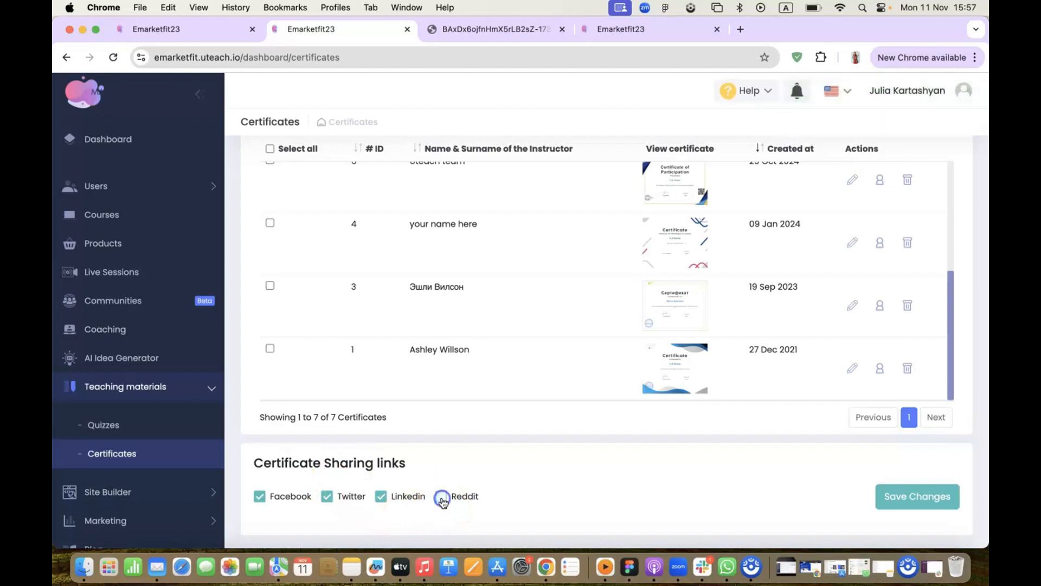
click(386, 500)
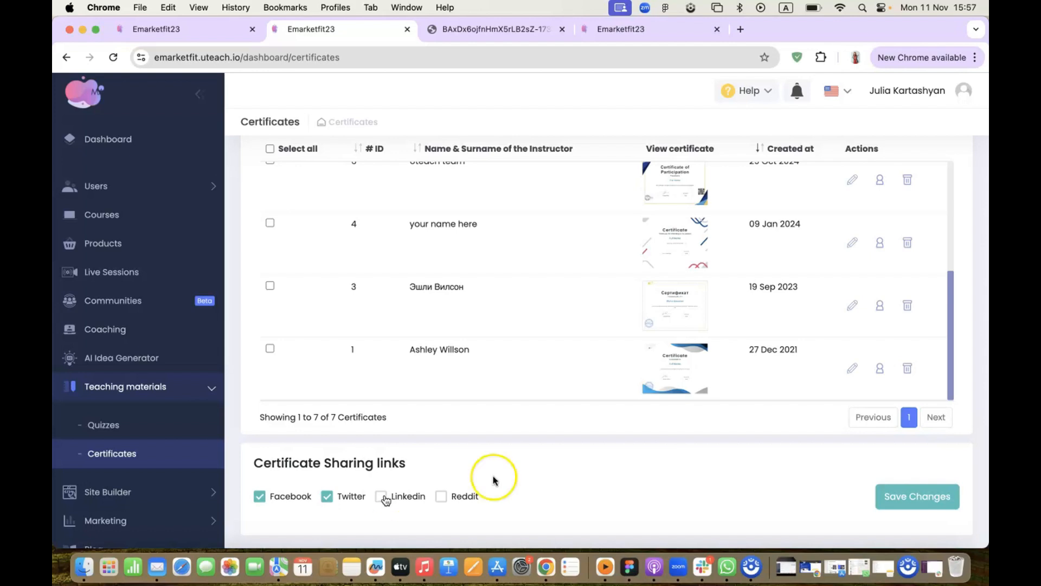
click(900, 502)
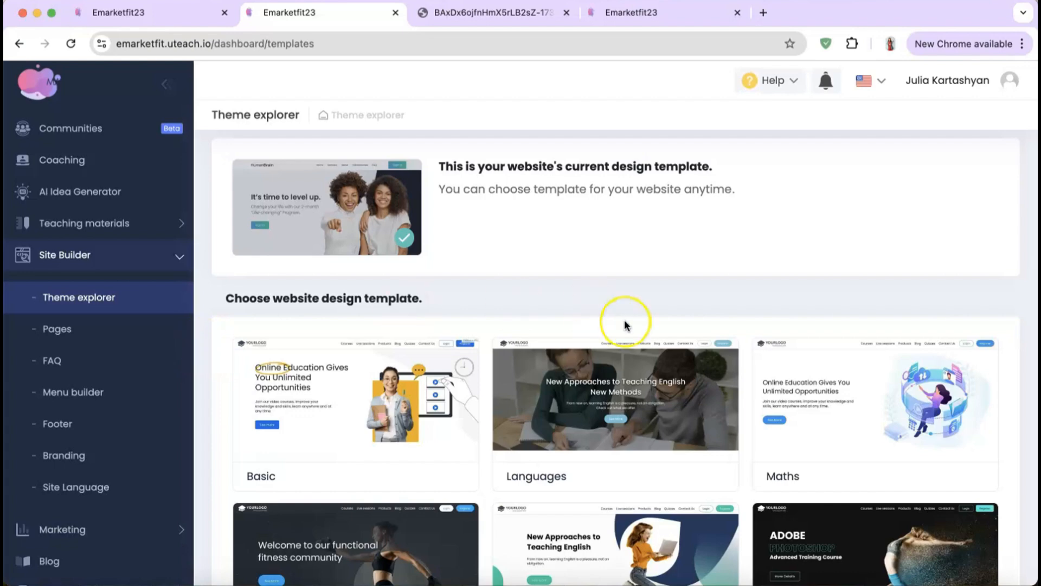
Step: Apply the Health Guidance for a Balanced Life template, confirming the replacement
scroll(625, 324, down, 5)
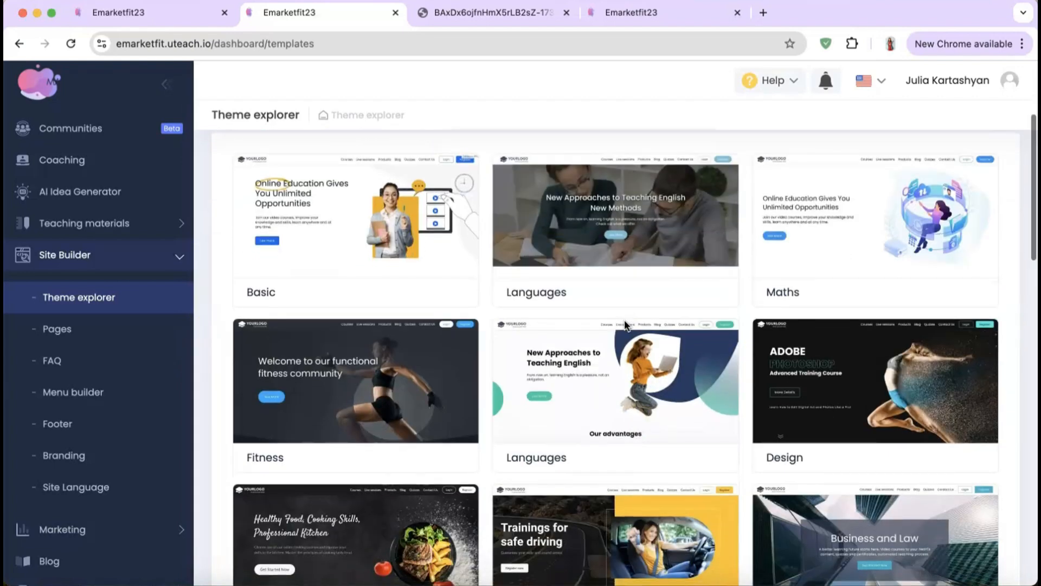
scroll(624, 323, down, 1)
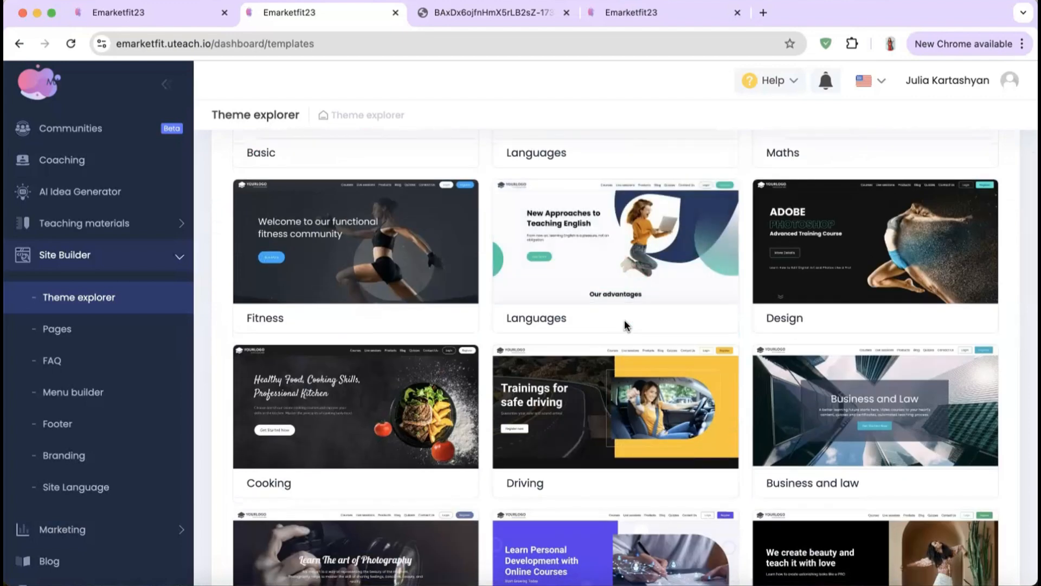
scroll(625, 324, down, 3)
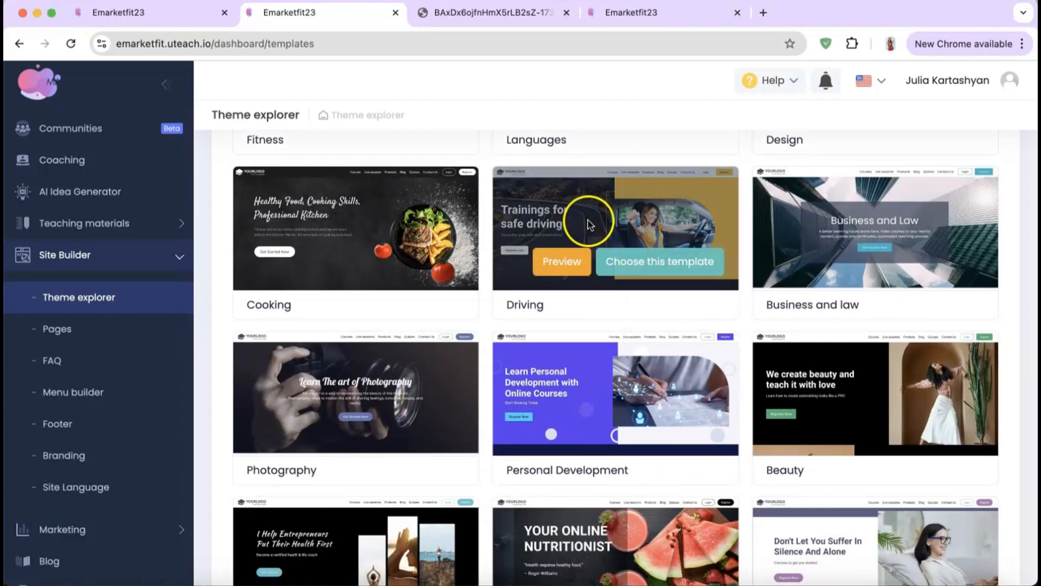
scroll(545, 437, down, 1)
scroll(545, 433, down, 8)
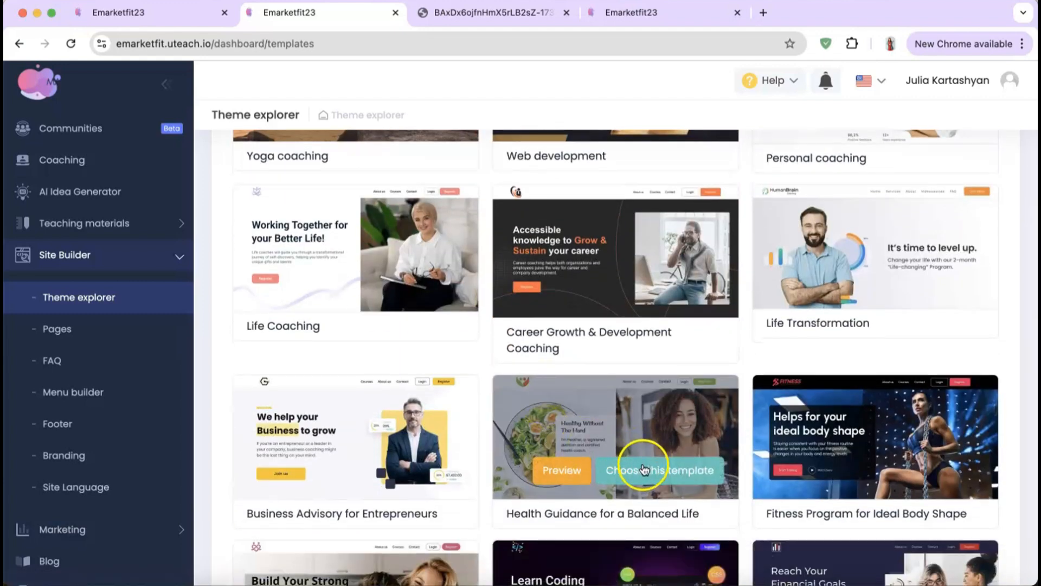
click(645, 474)
click(658, 377)
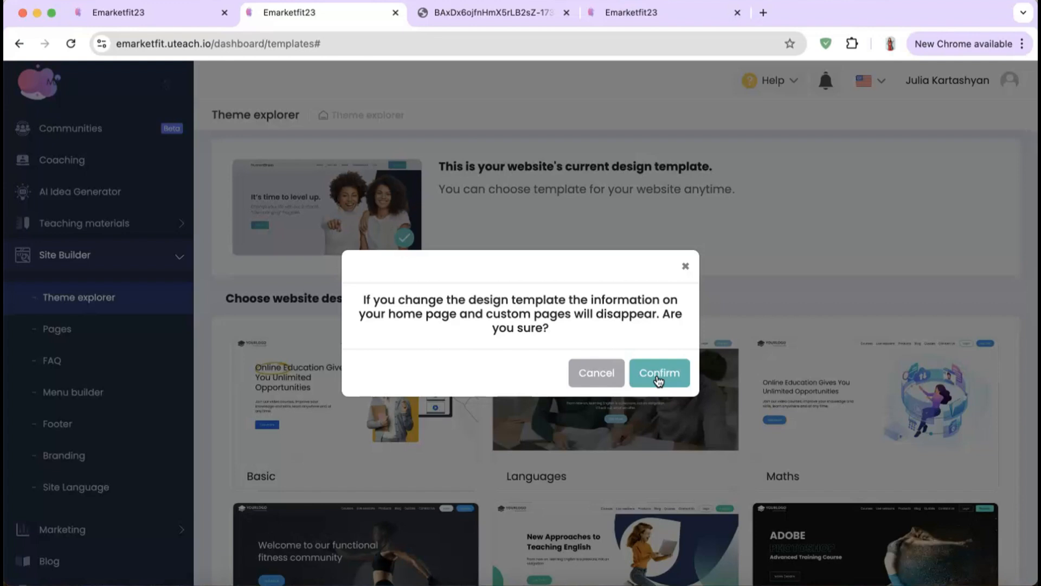
click(658, 380)
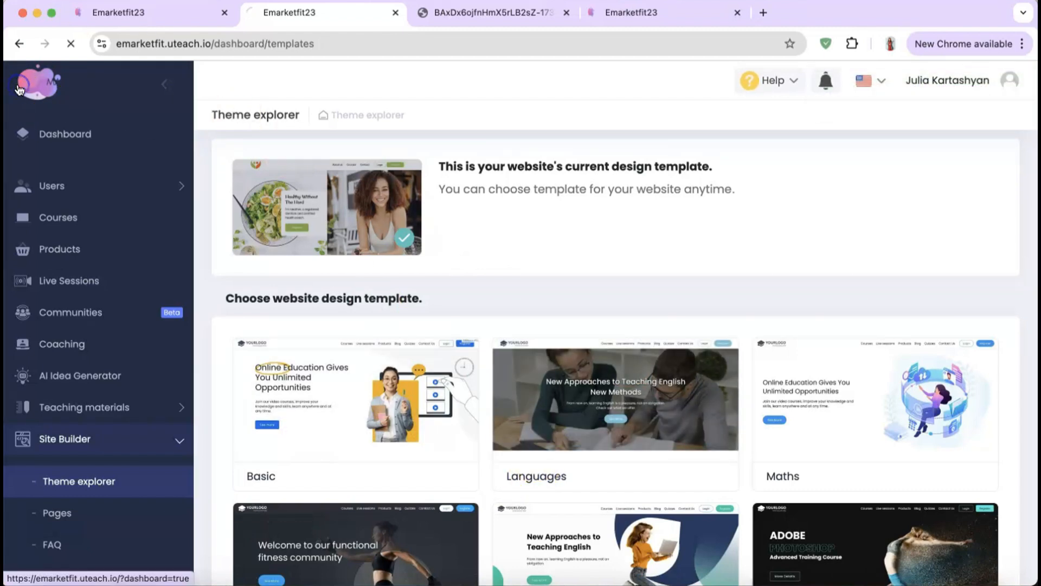
Step: Open the home page in the Page Builder and inspect the hero photo, heading and about section
click(346, 189)
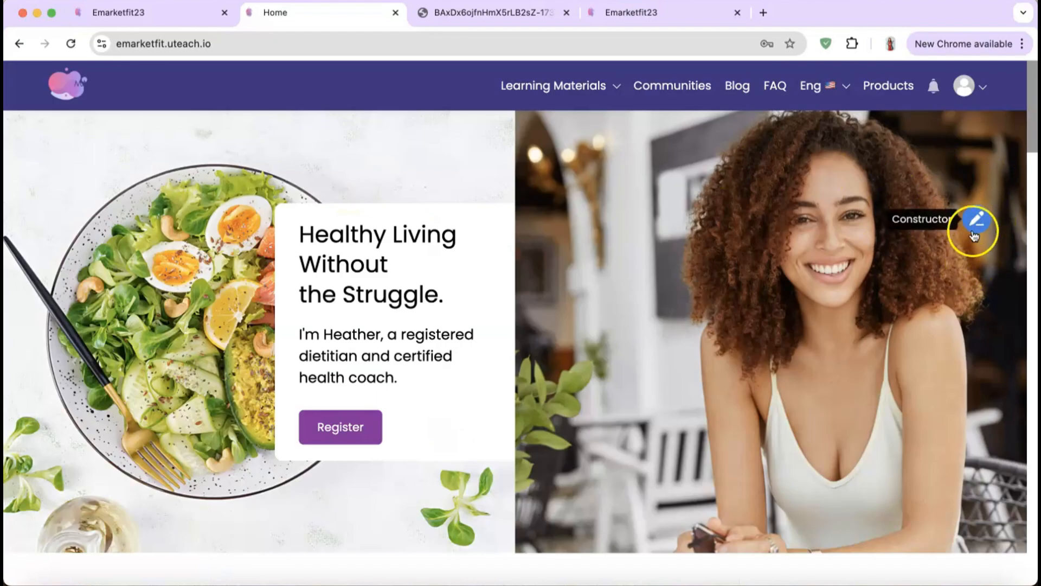
click(975, 220)
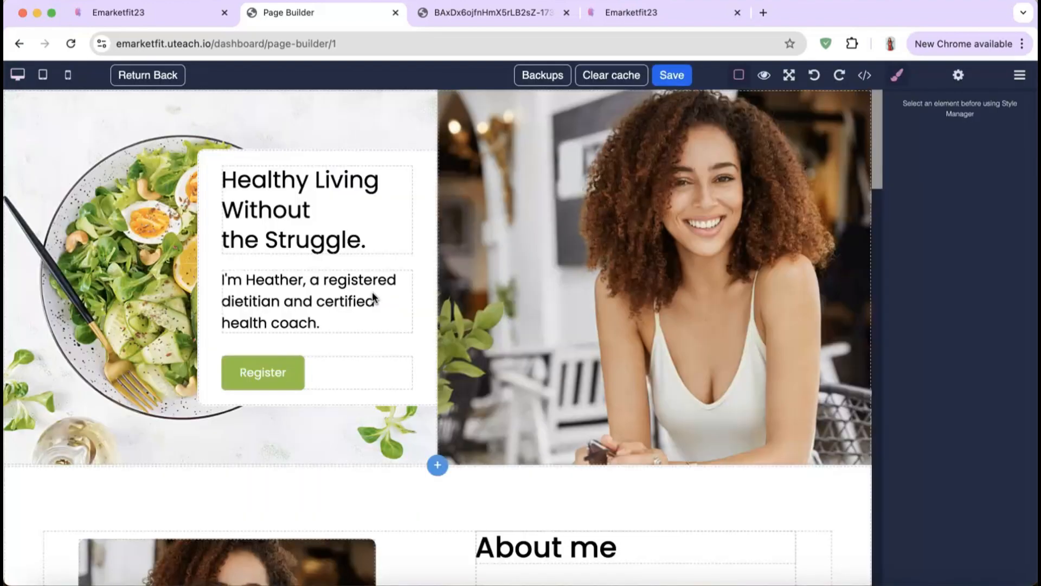
click(511, 279)
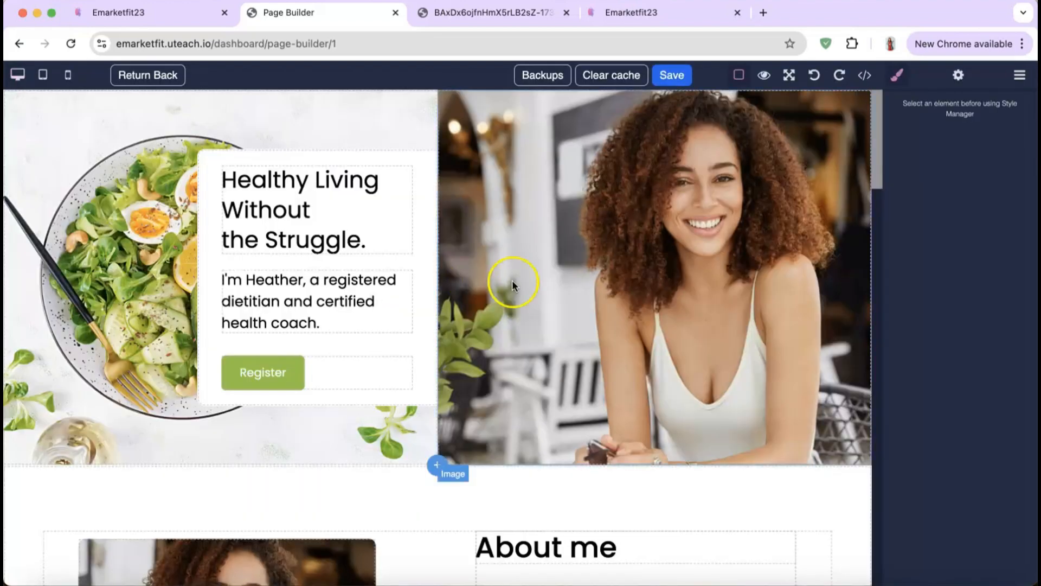
double_click(522, 283)
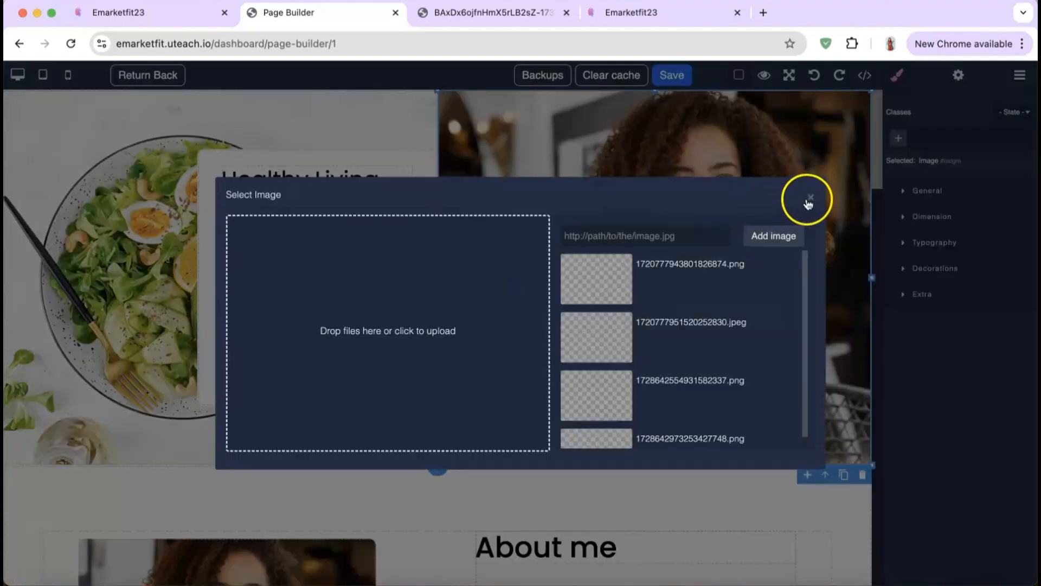
click(808, 197)
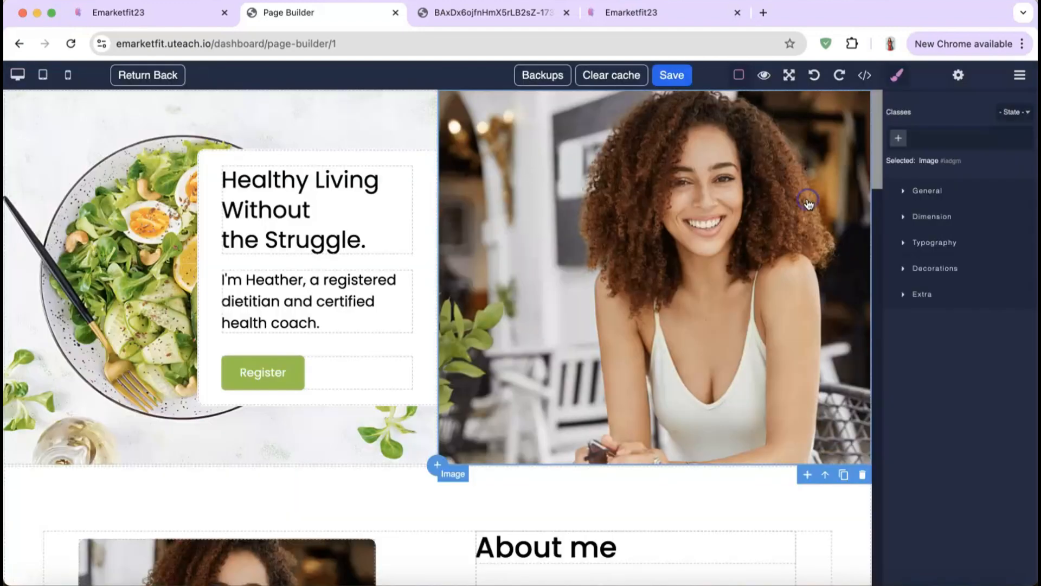
double_click(307, 213)
scroll(552, 151, down, 10)
click(552, 151)
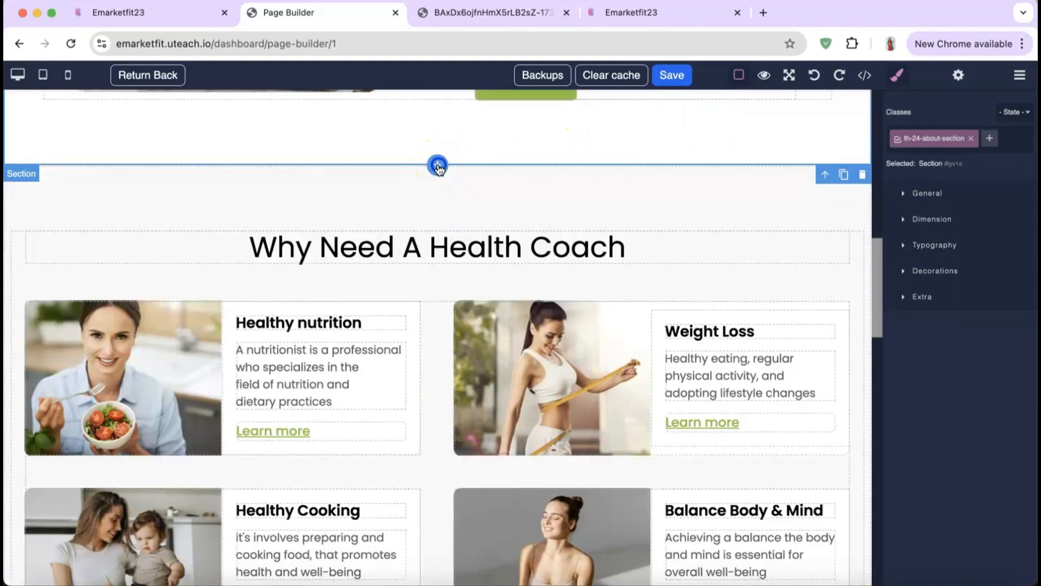
Step: Browse the block categories and insert the dark three-plan 'Simple, easy pricing' section
click(436, 165)
click(116, 188)
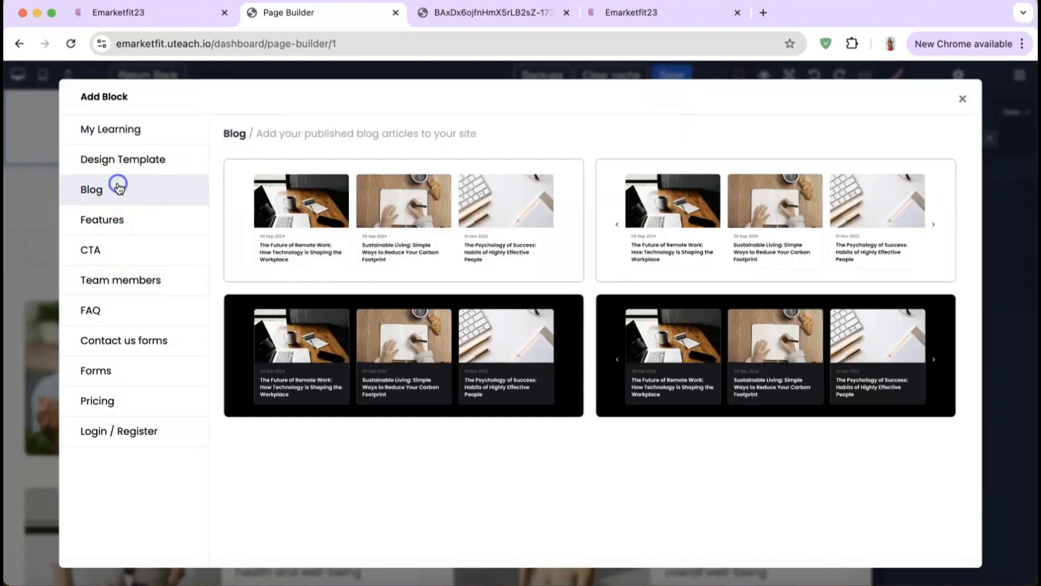
click(123, 220)
click(120, 250)
click(119, 279)
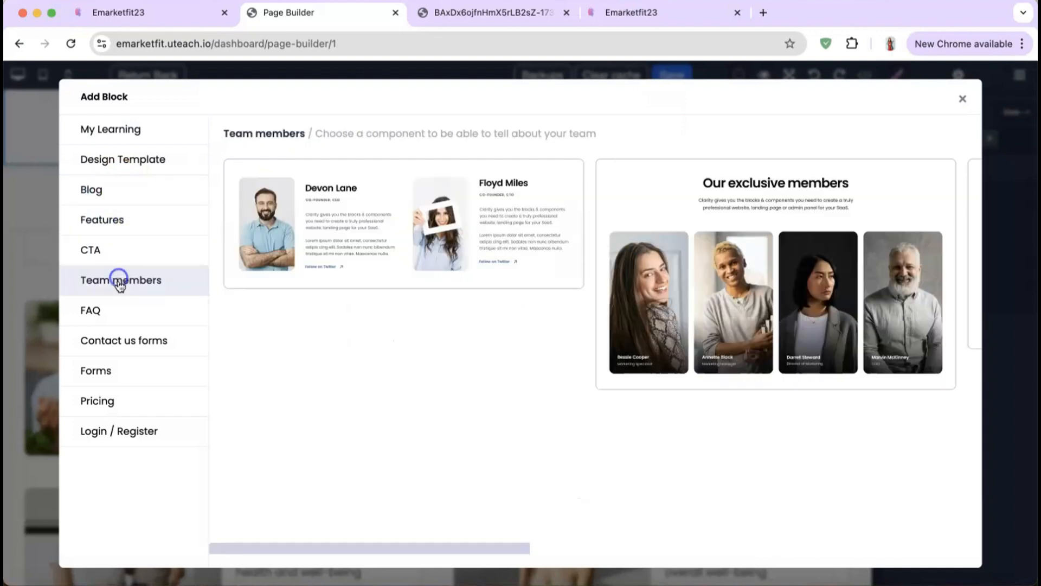
click(112, 315)
click(120, 350)
click(106, 399)
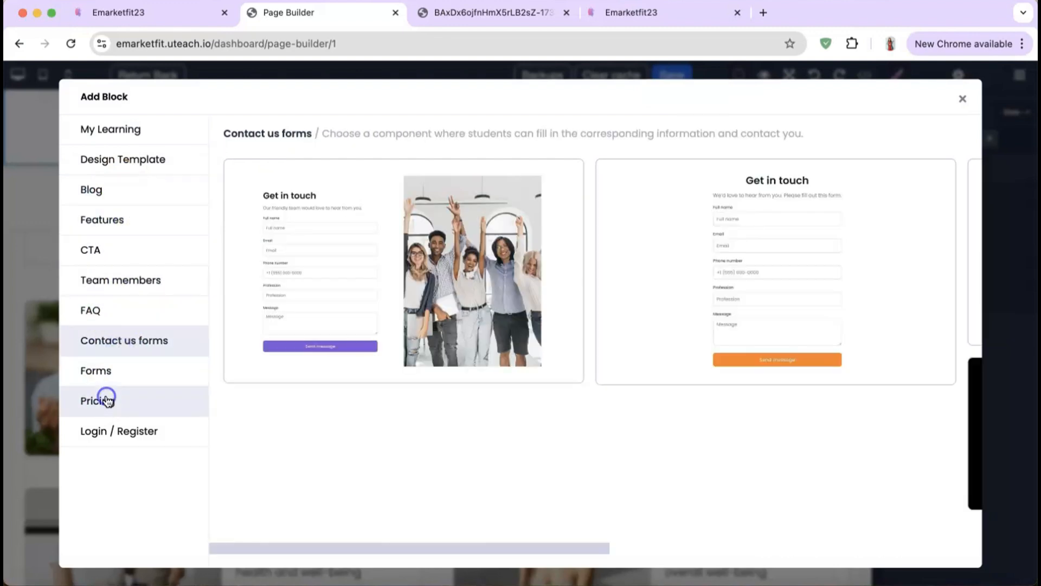
click(406, 242)
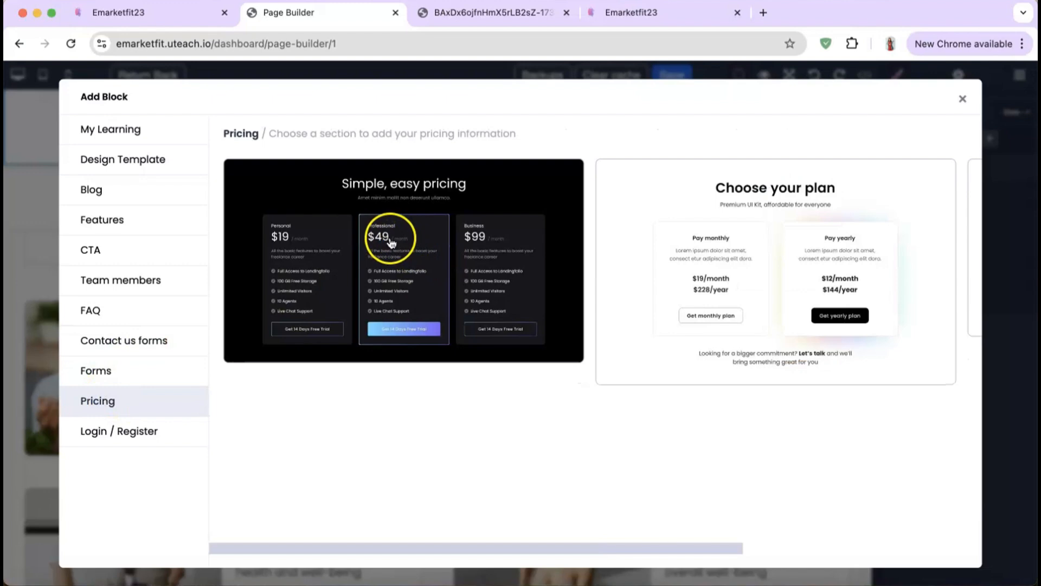
Step: Select the 'Simple & Easy Pricing' heading and check its General layout settings
scroll(359, 344, down, 1)
scroll(359, 344, up, 1)
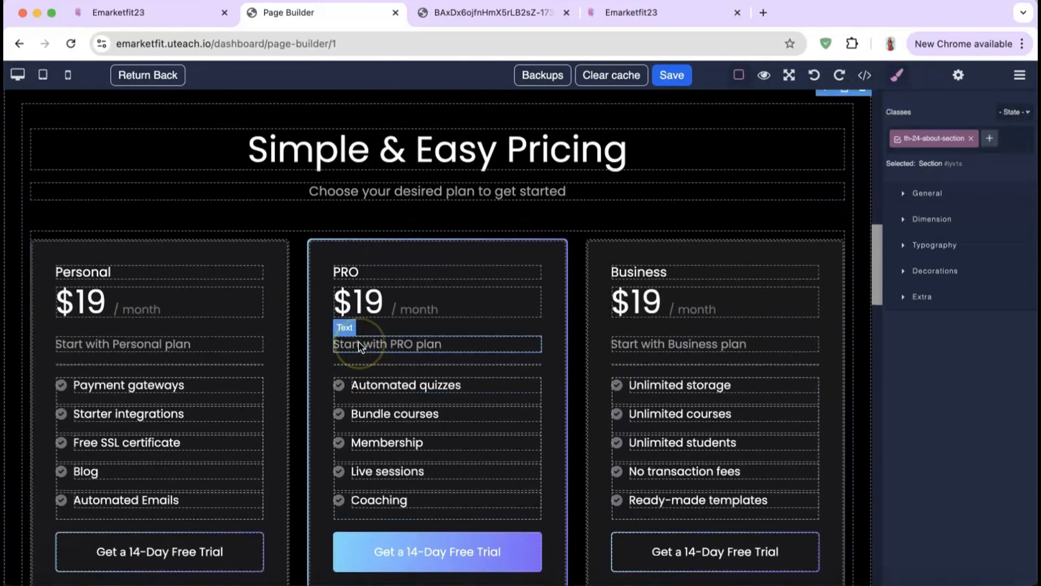
click(652, 167)
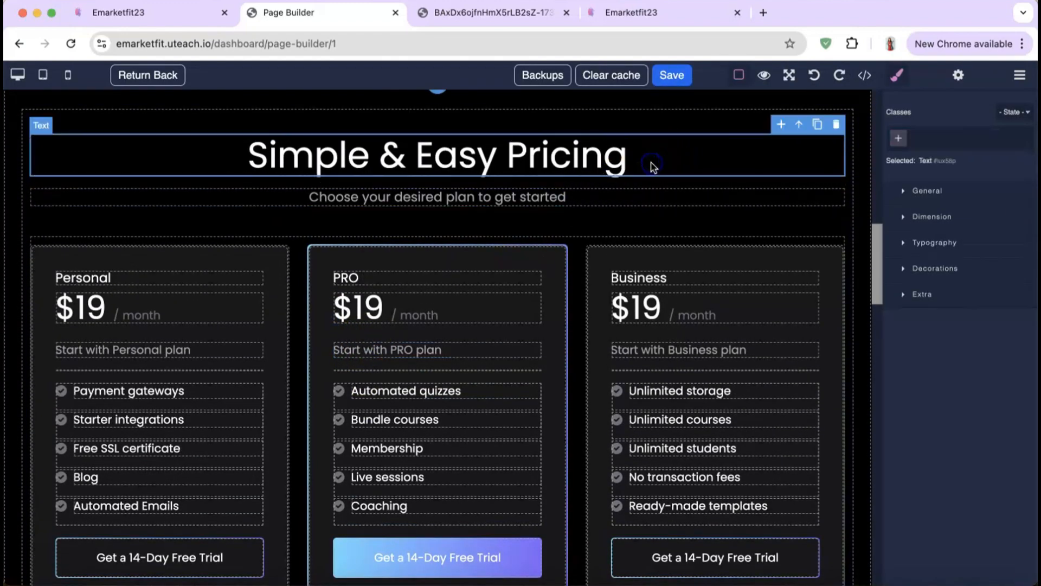
click(640, 162)
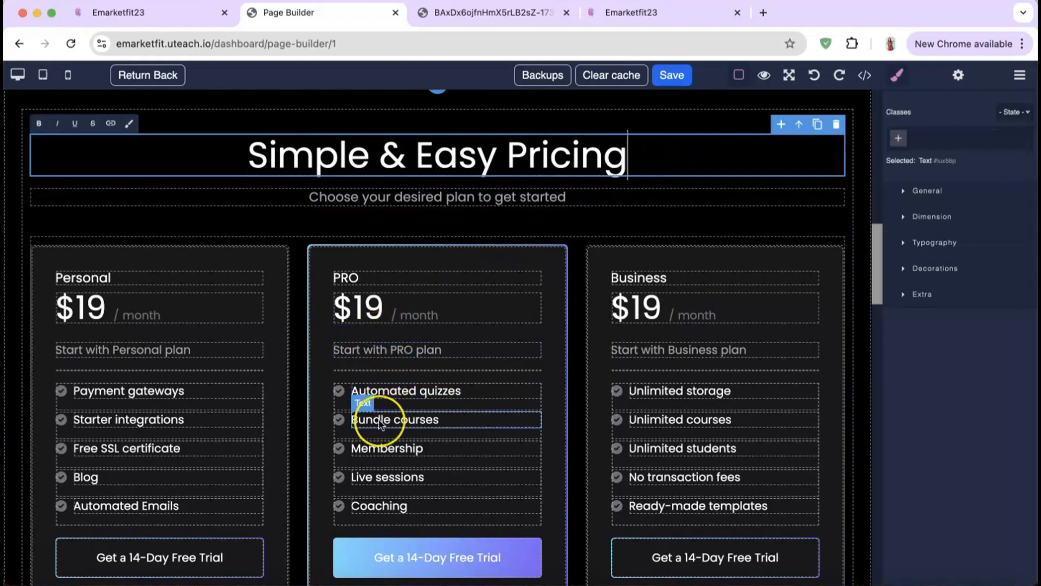
scroll(379, 422, down, 3)
scroll(379, 426, up, 3)
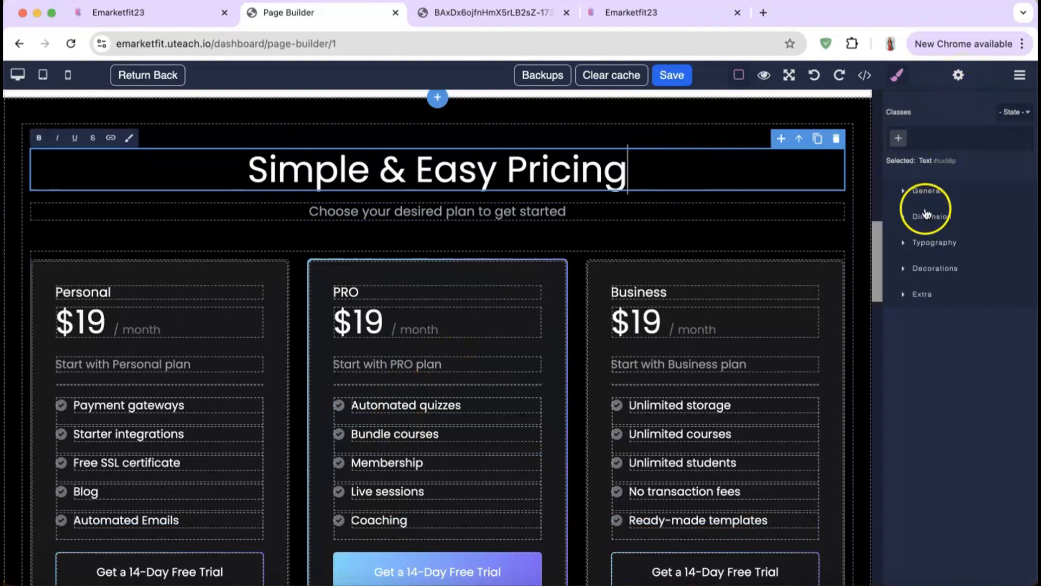
click(942, 191)
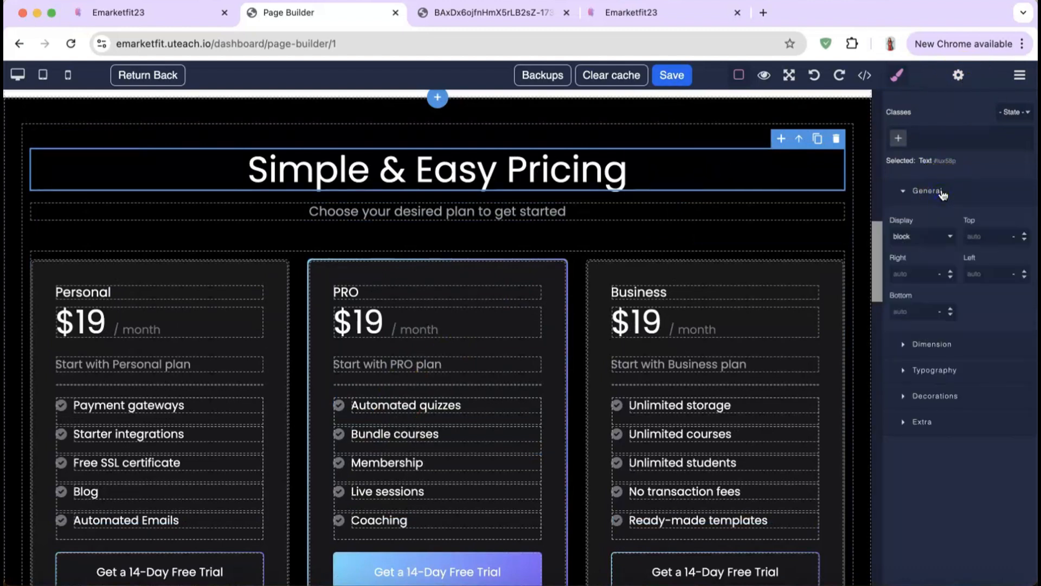
click(943, 192)
Step: Review the heading's Dimension, Typography and Decorations style settings
click(944, 217)
click(971, 341)
scroll(971, 341, down, 1)
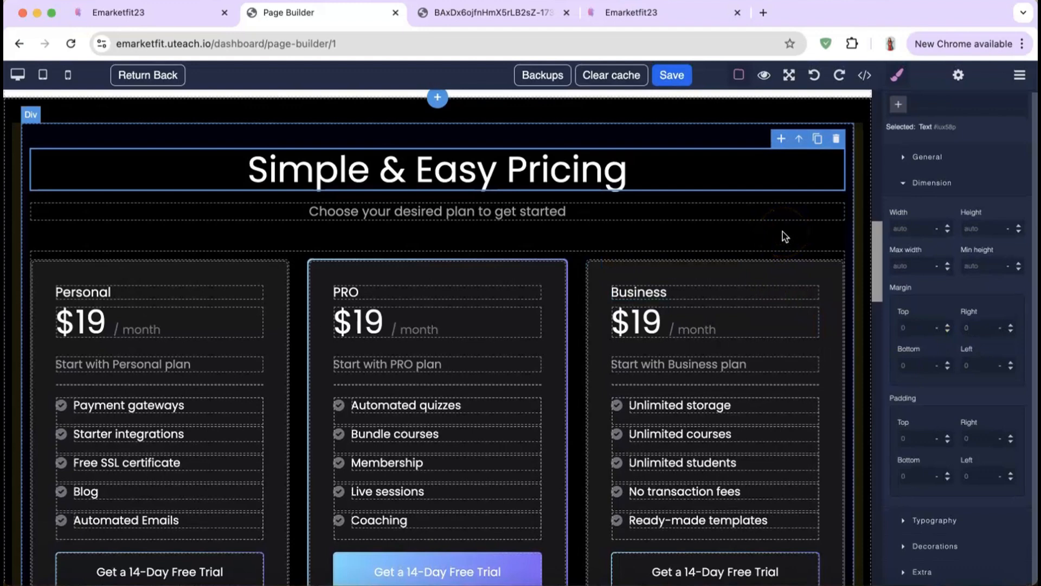
click(936, 521)
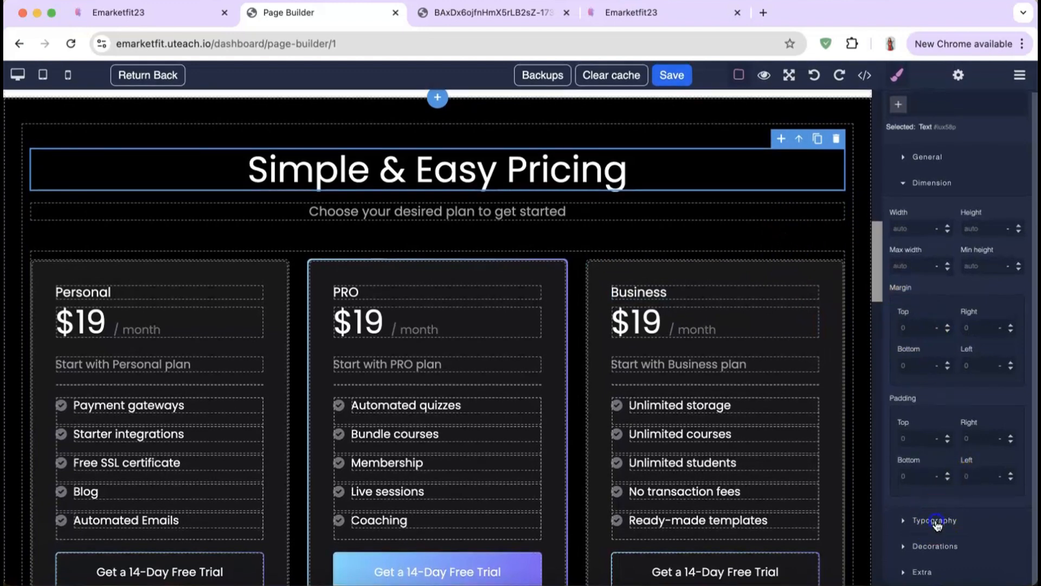
scroll(937, 524, down, 5)
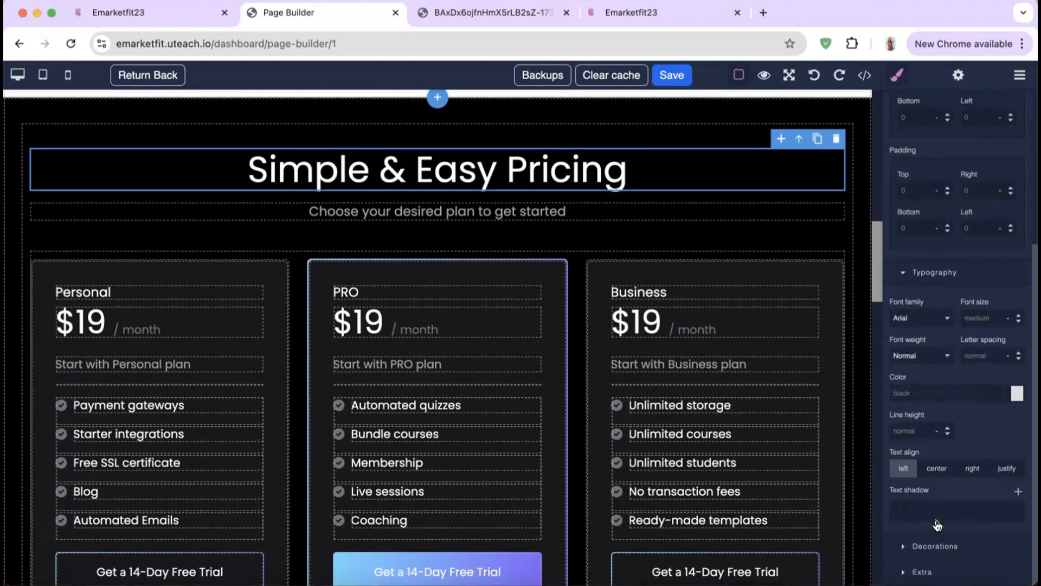
click(941, 546)
scroll(940, 520, down, 5)
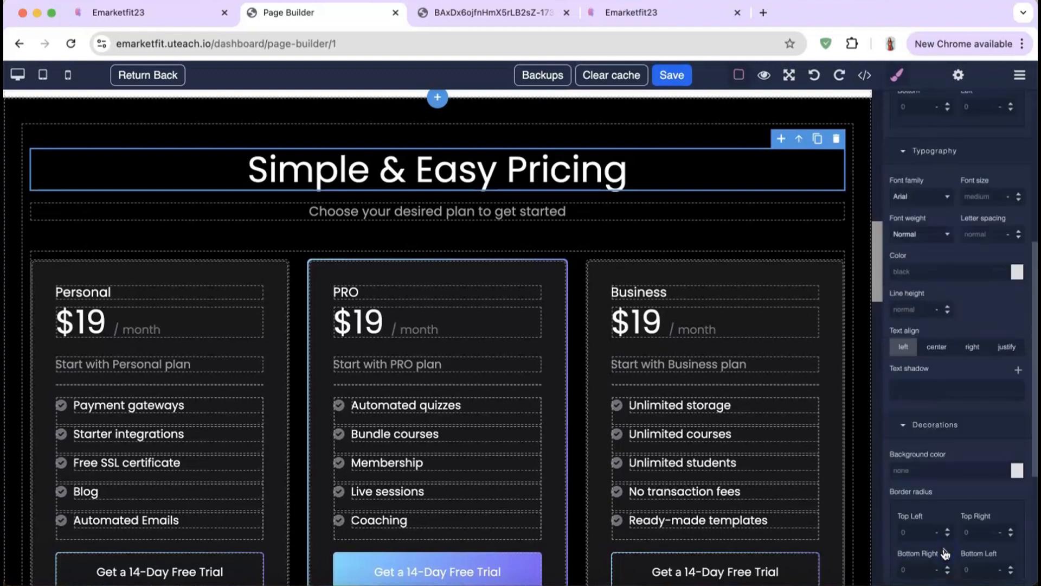
click(940, 514)
Step: Inspect the heading's Extra opacity, transition and transform settings, then view the page's HTML/CSS code
click(949, 321)
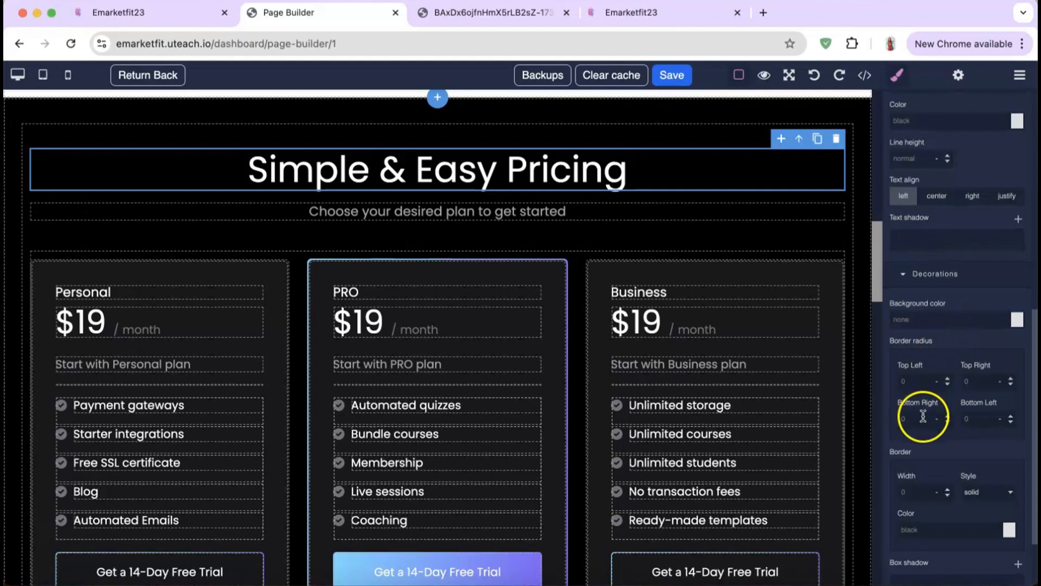
scroll(923, 414, down, 2)
click(925, 571)
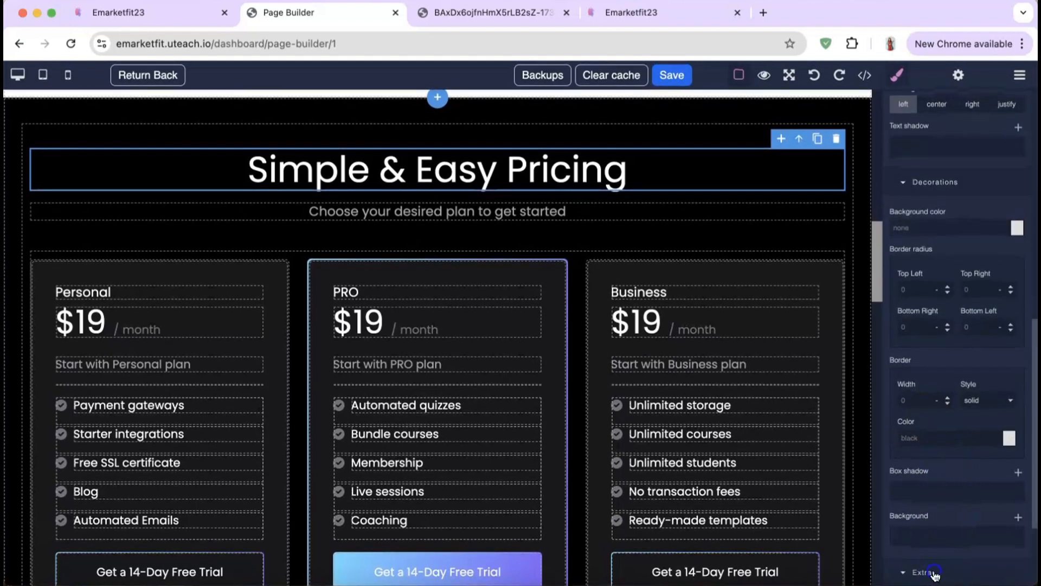
scroll(946, 458, down, 3)
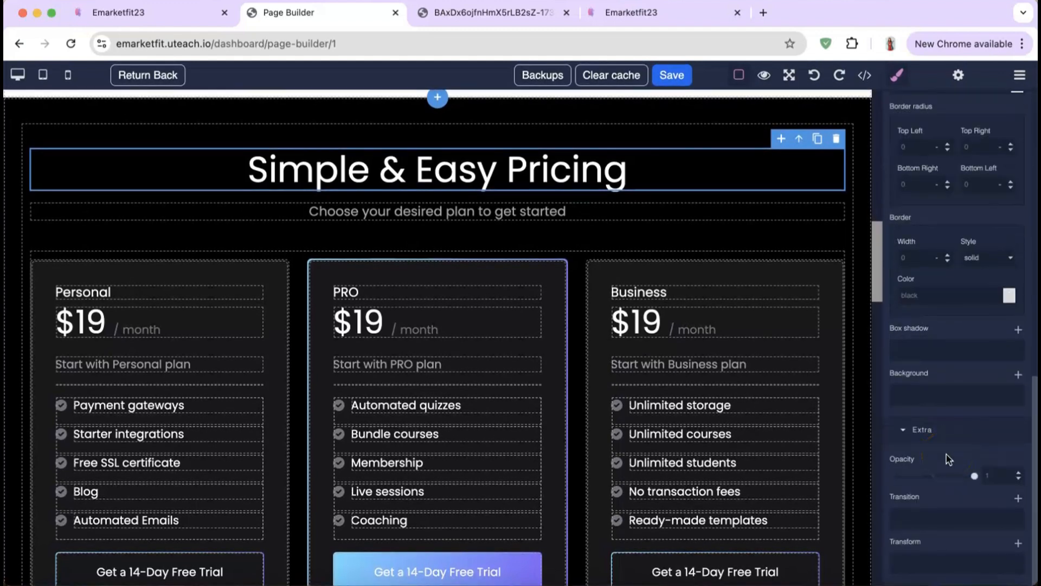
click(932, 518)
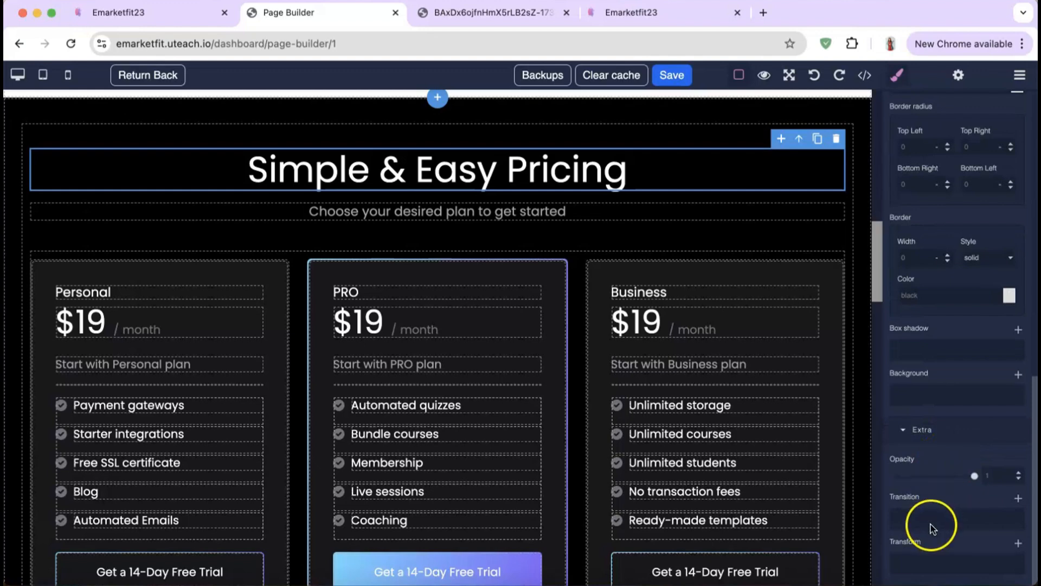
click(922, 565)
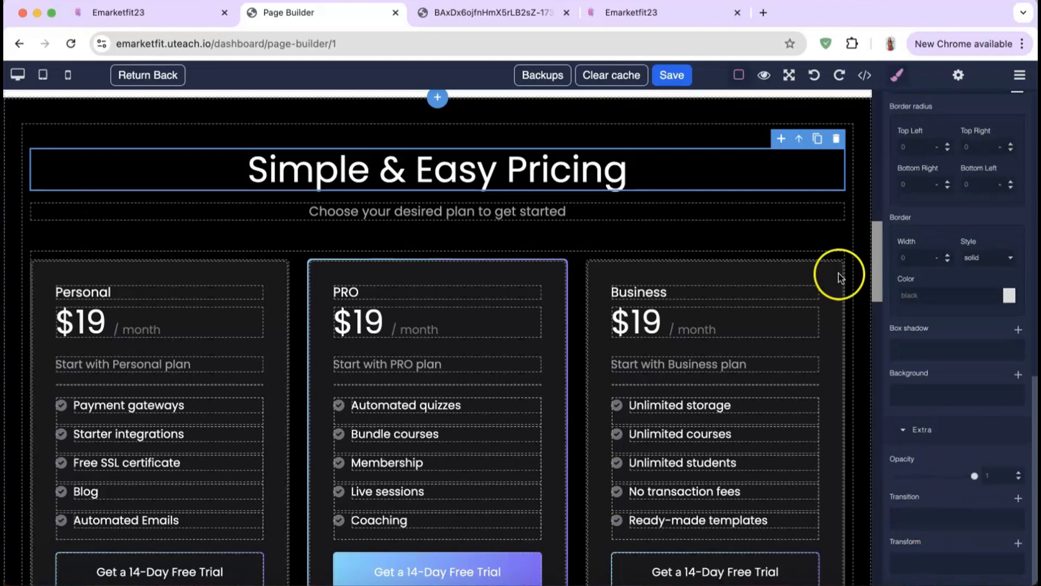
click(867, 76)
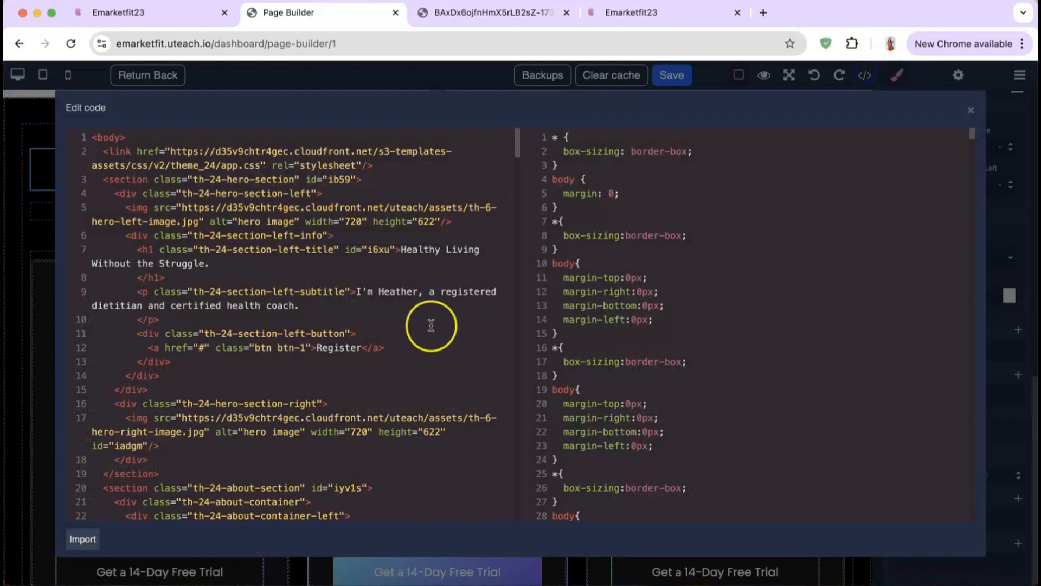
Step: Select the whole pricing Section and delete it from the page
scroll(431, 326, down, 15)
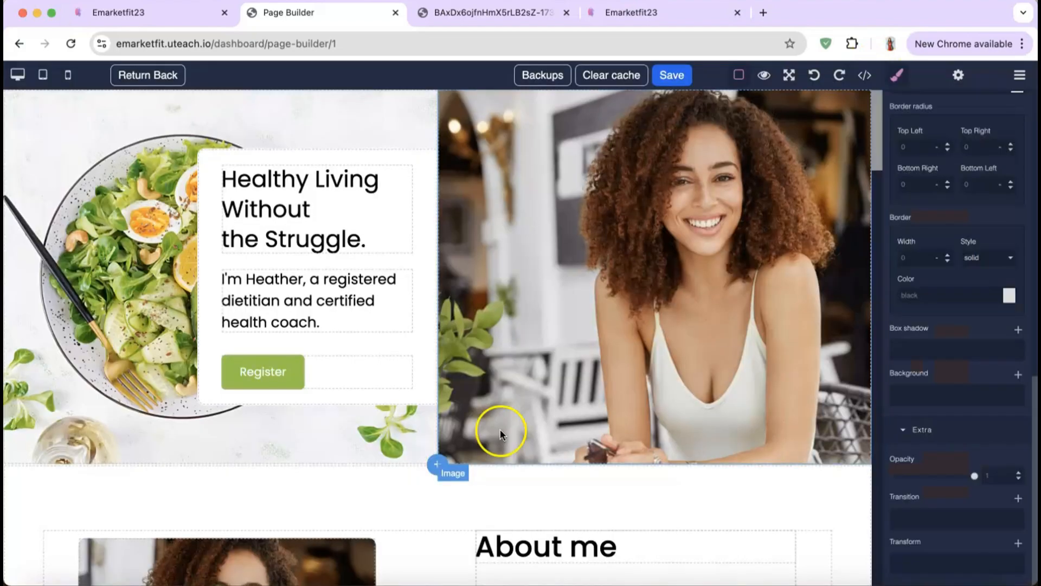
scroll(500, 429, down, 15)
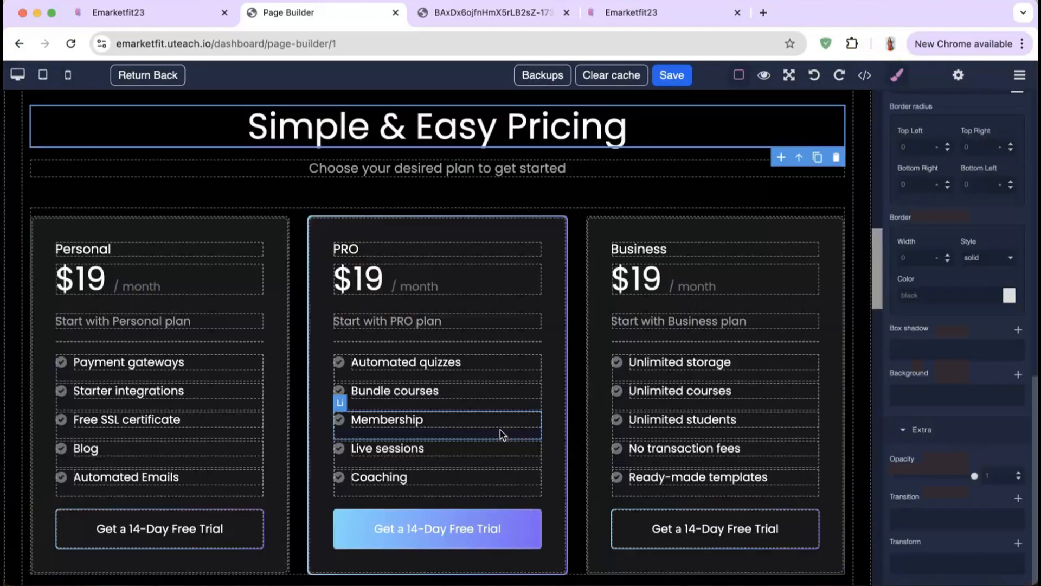
scroll(500, 431, up, 3)
scroll(500, 432, up, 2)
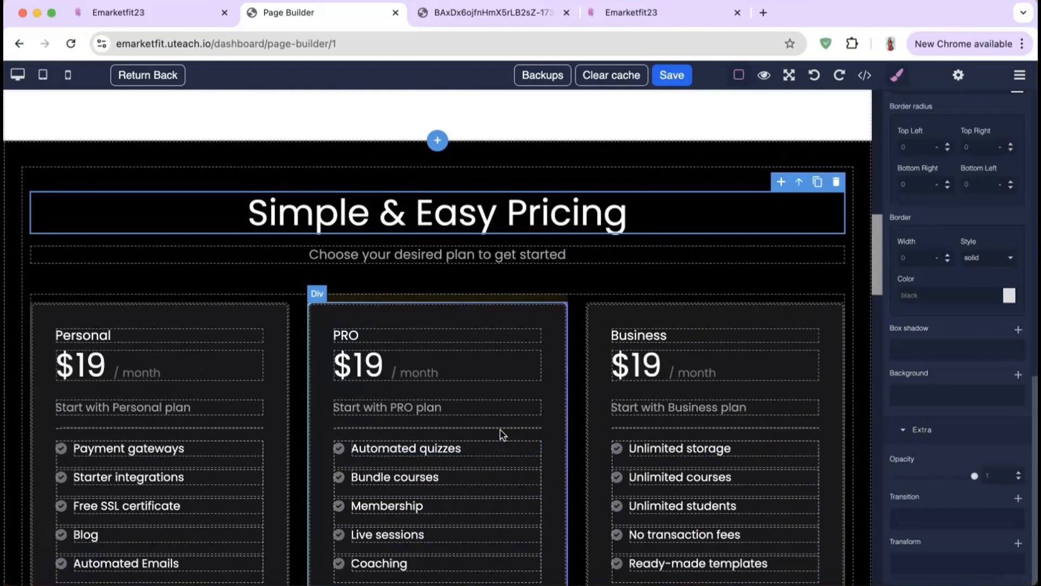
click(559, 179)
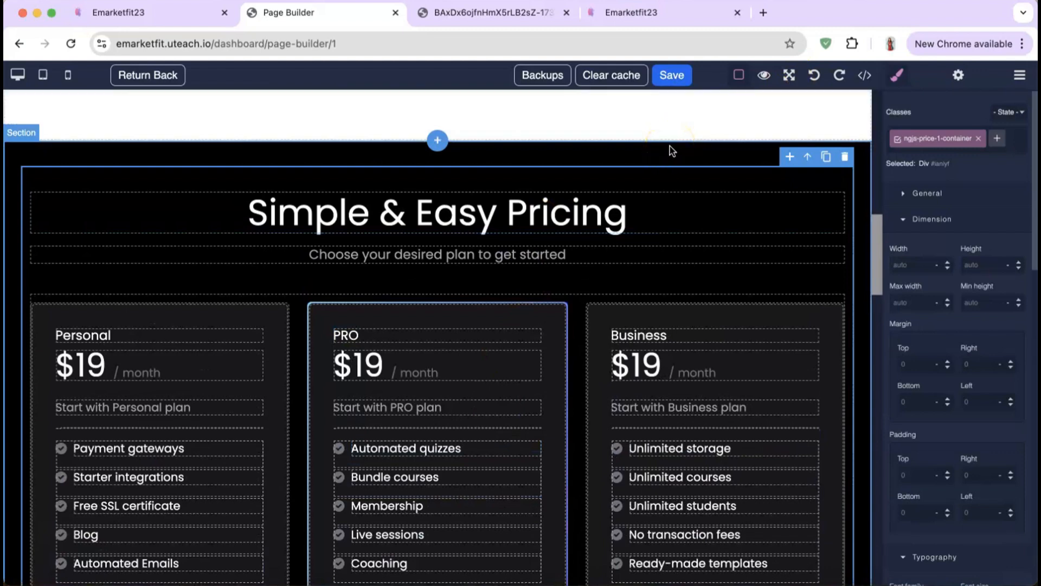
click(693, 157)
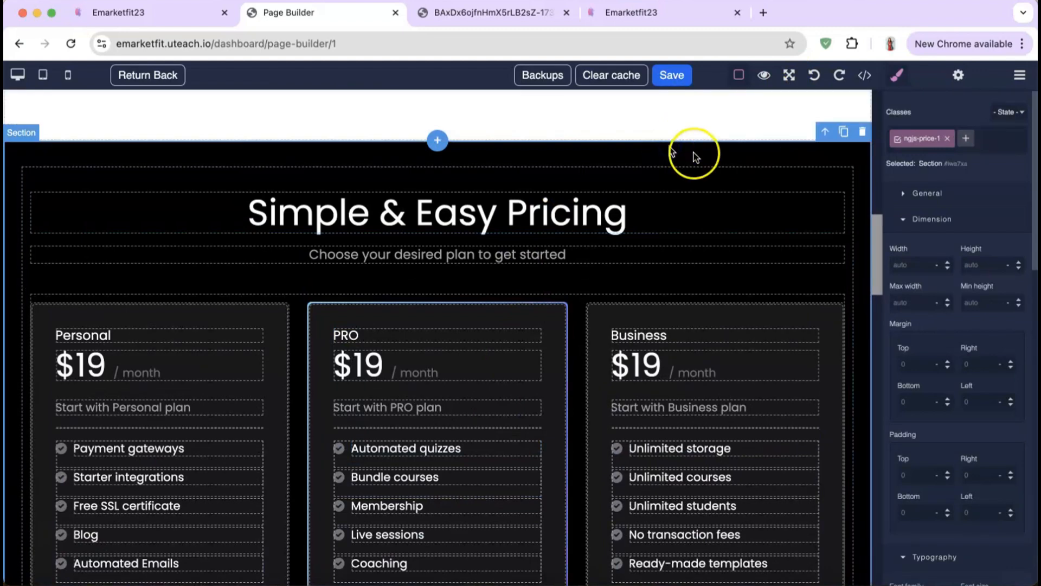
click(862, 135)
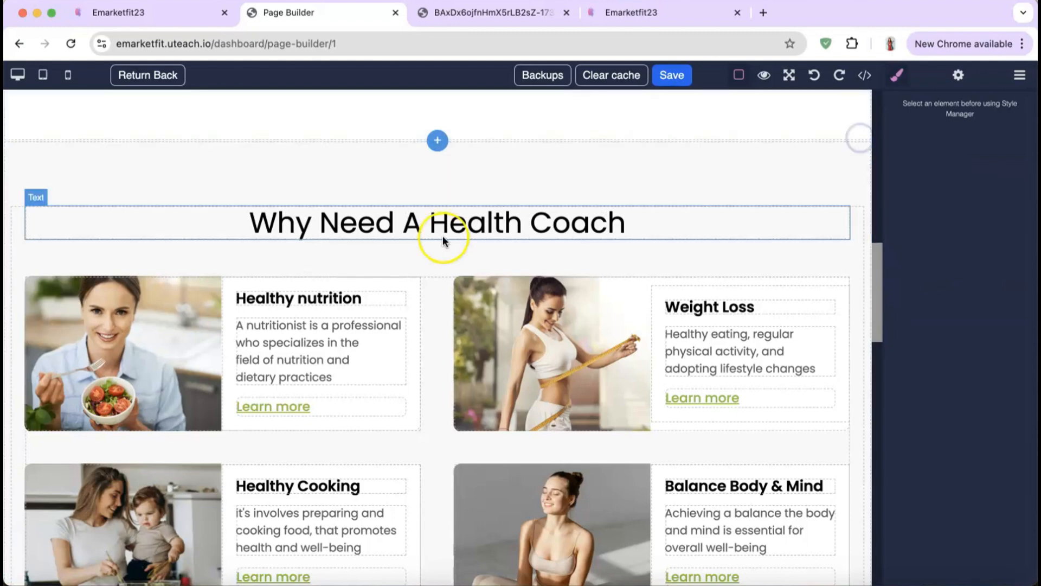
Step: Save the page with Cmd+S and return to the pages list
scroll(443, 237, up, 5)
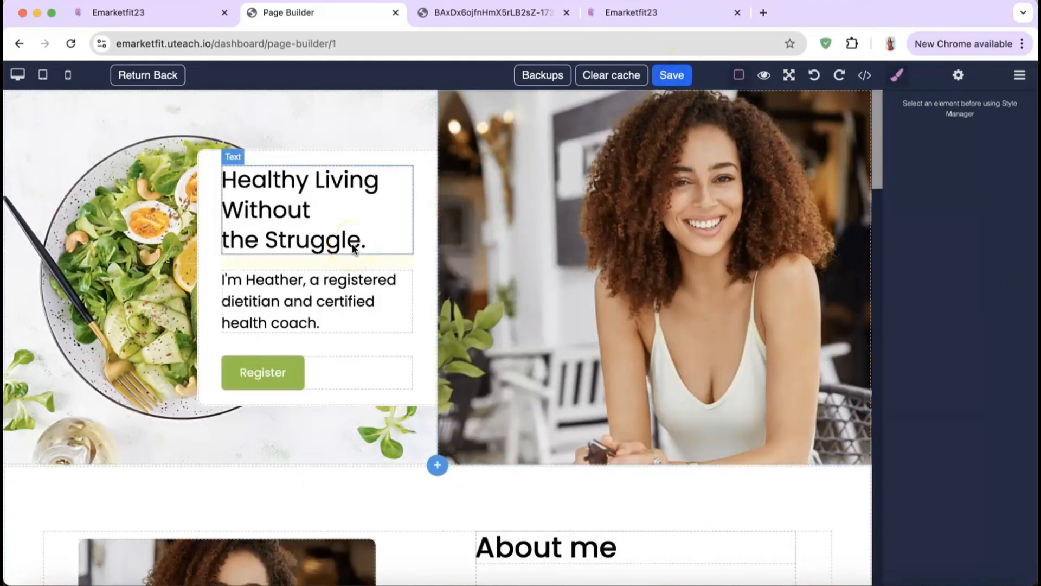
key(super+s)
click(125, 81)
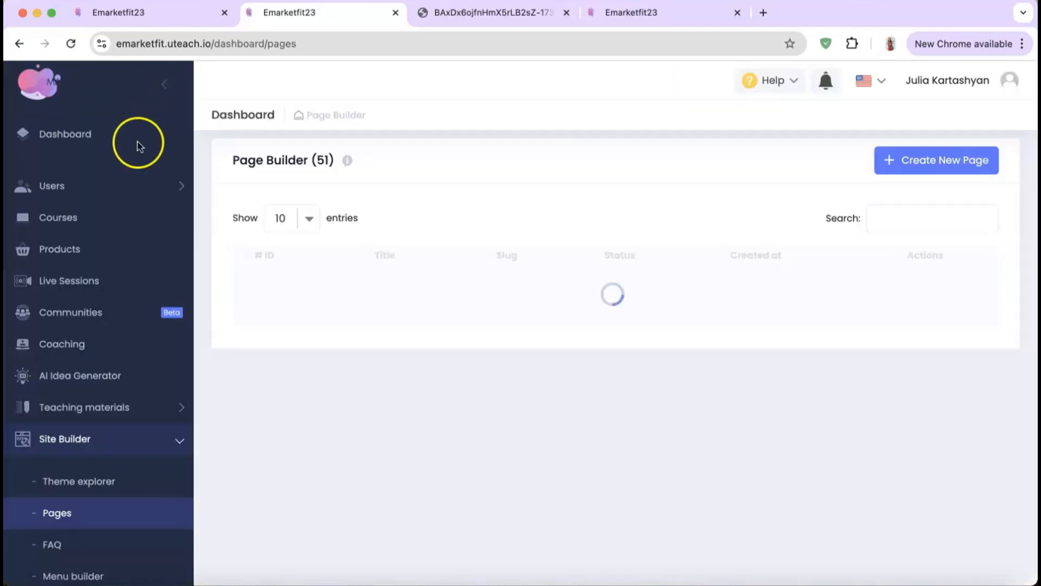
Step: Scroll the Pages list and check row 57's Set as homepage, Constructor and Duplicate actions
scroll(58, 425, down, 3)
scroll(57, 431, down, 2)
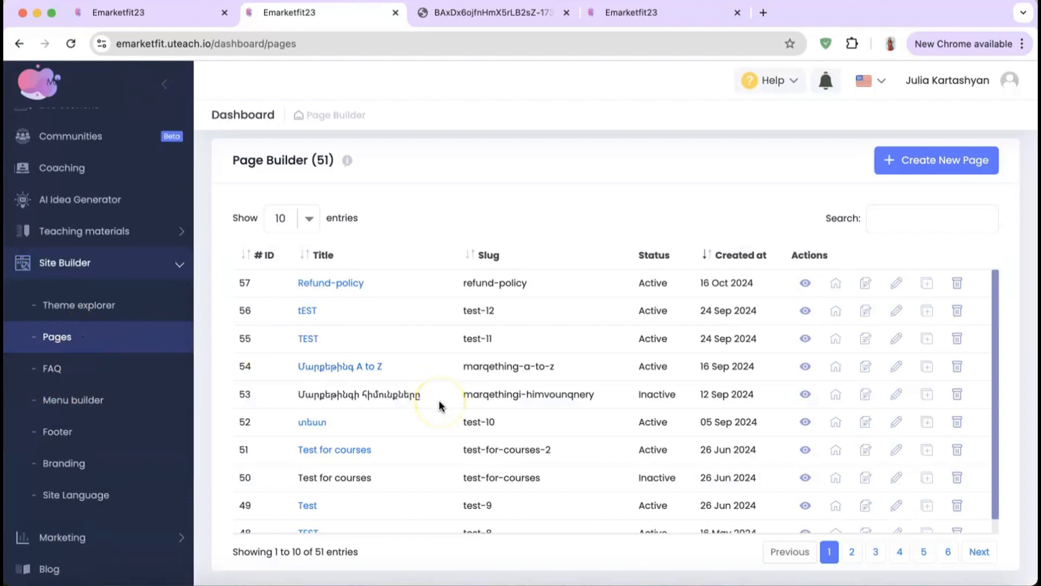
scroll(439, 402, down, 1)
scroll(438, 404, up, 1)
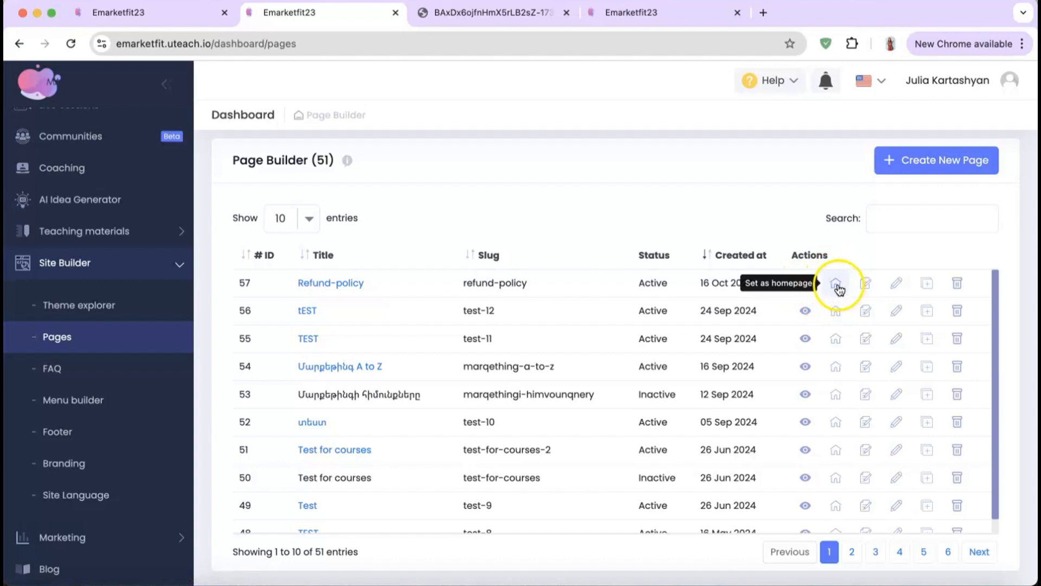
click(868, 289)
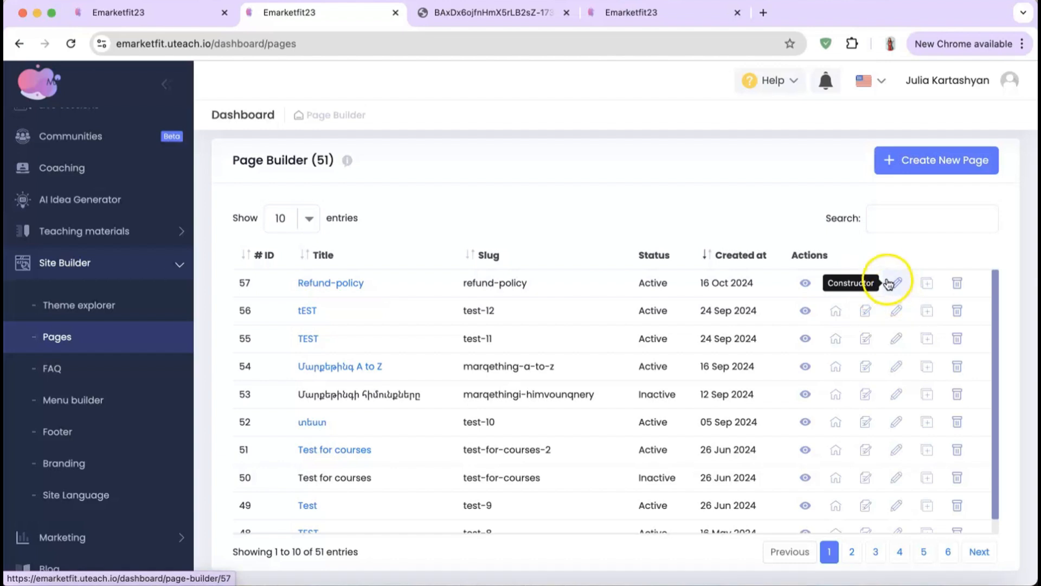
click(917, 286)
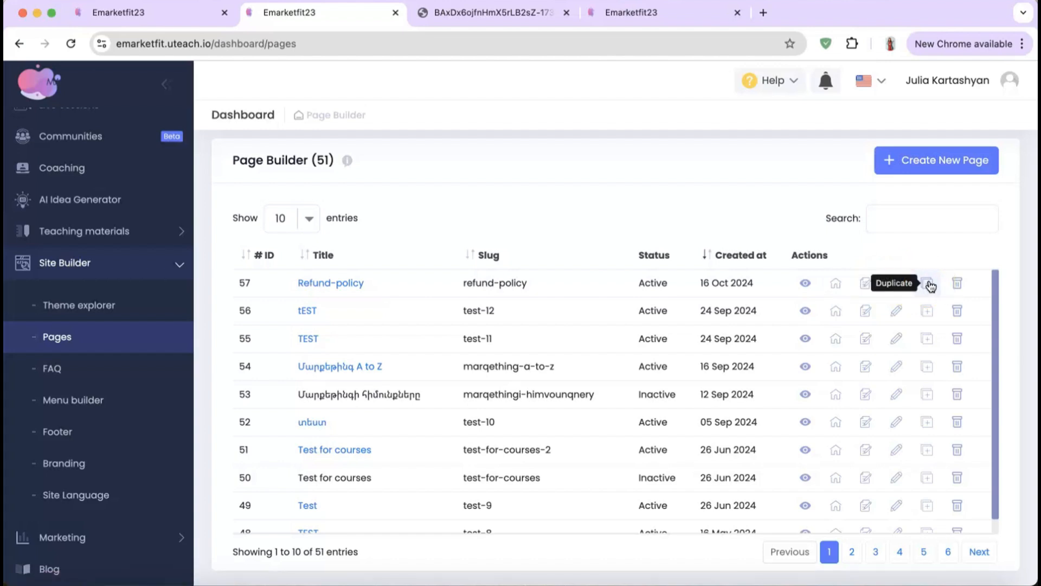
click(930, 286)
Step: Open the FAQ list, start a new question, try the Question and Answer fields, then cancel
click(961, 285)
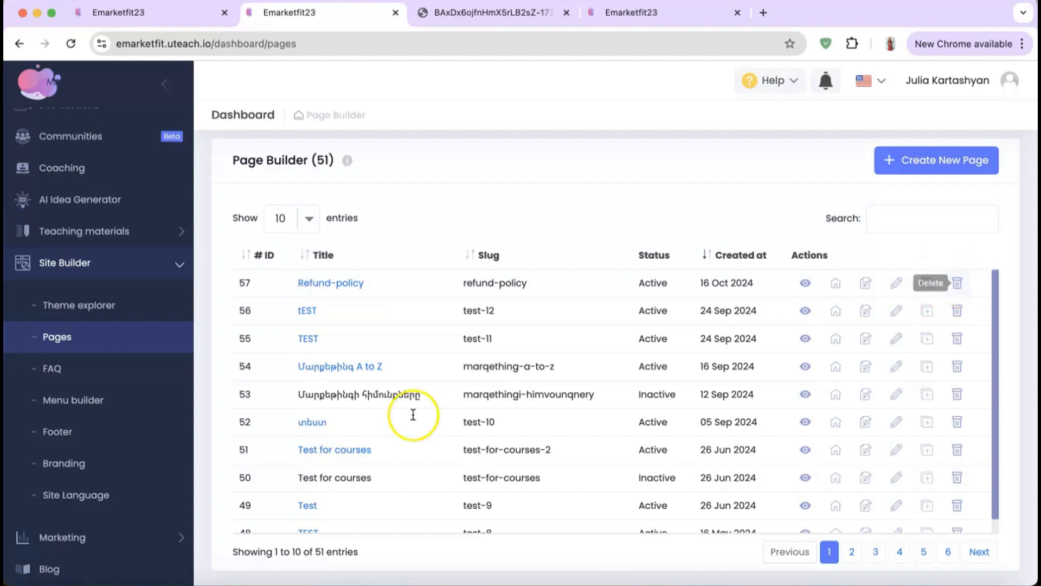
click(82, 377)
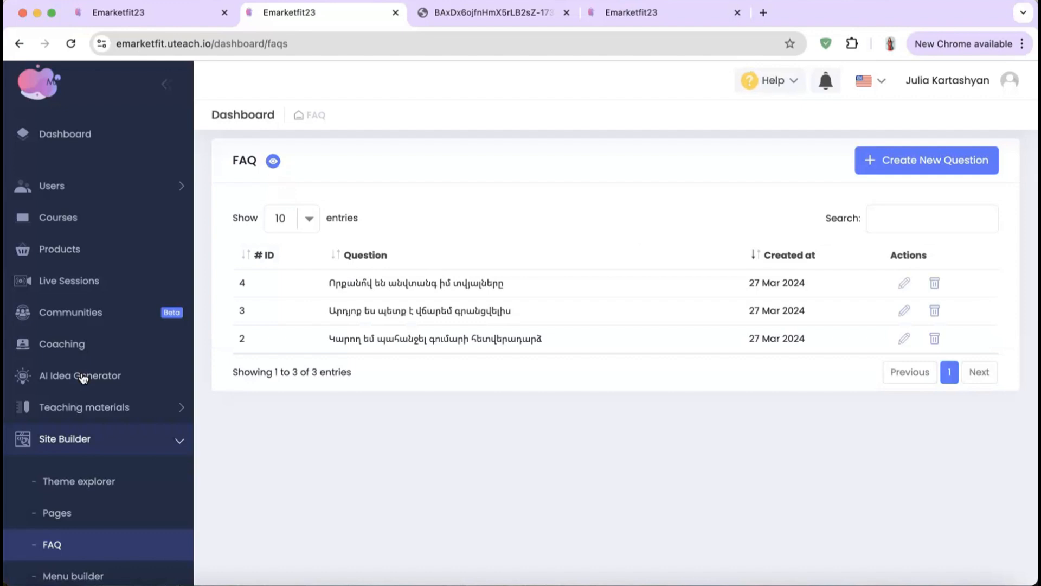
scroll(82, 374, down, 3)
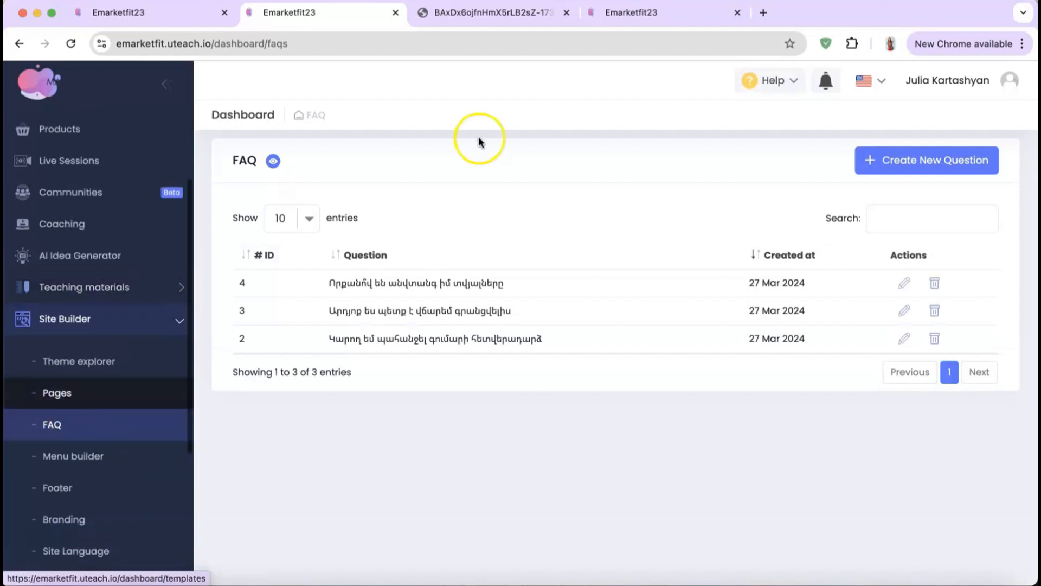
click(871, 157)
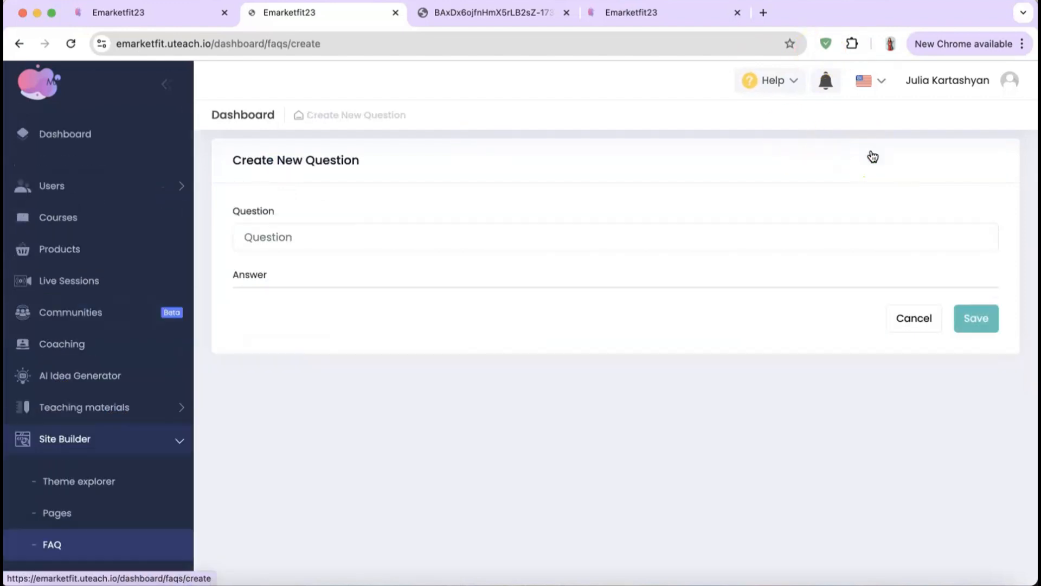
click(396, 244)
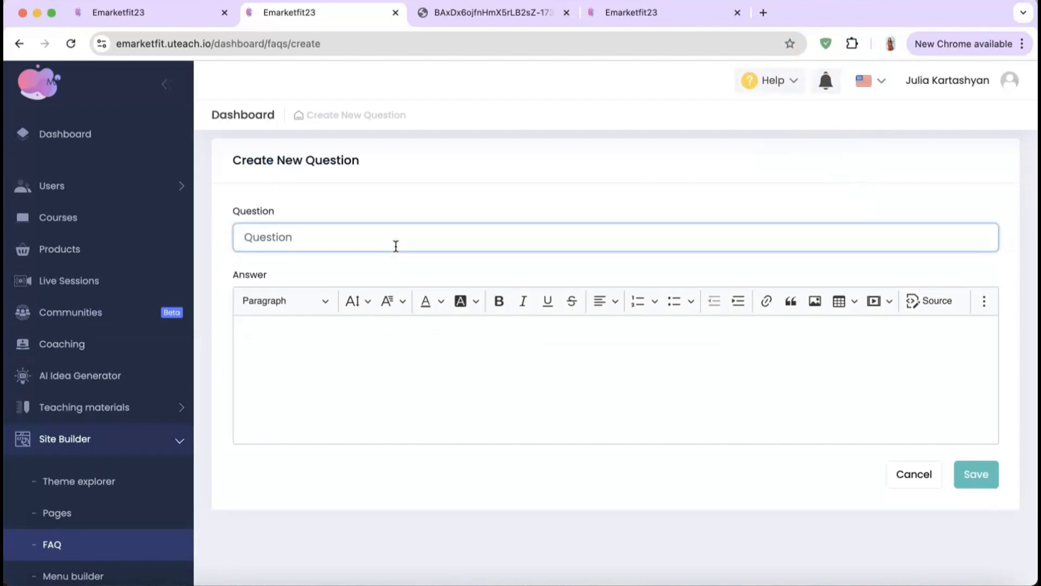
click(372, 355)
click(905, 475)
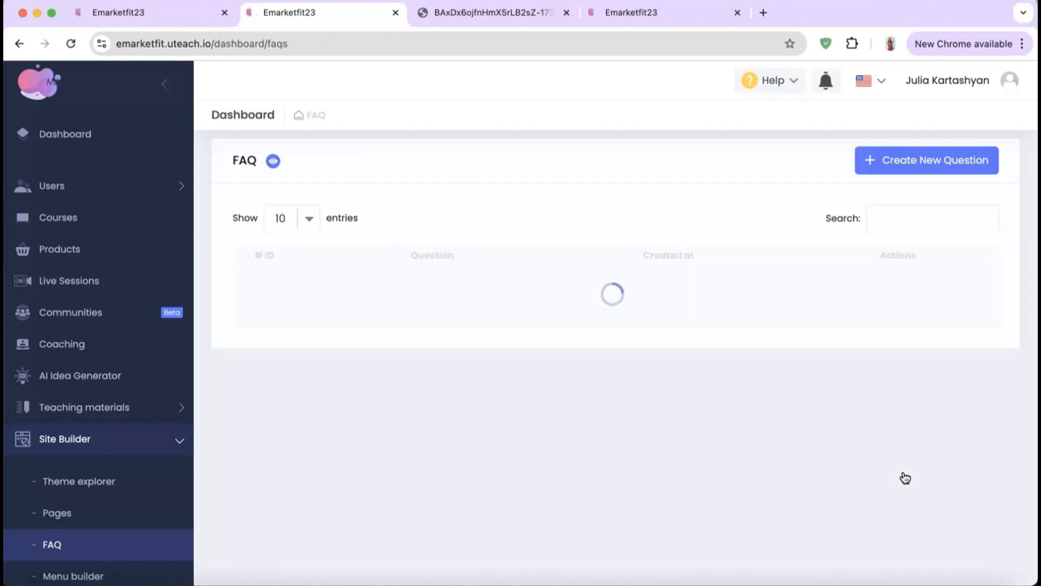
scroll(99, 462, down, 2)
Step: Open the Menu builder and view the Hide Login/Register buttons options
click(116, 490)
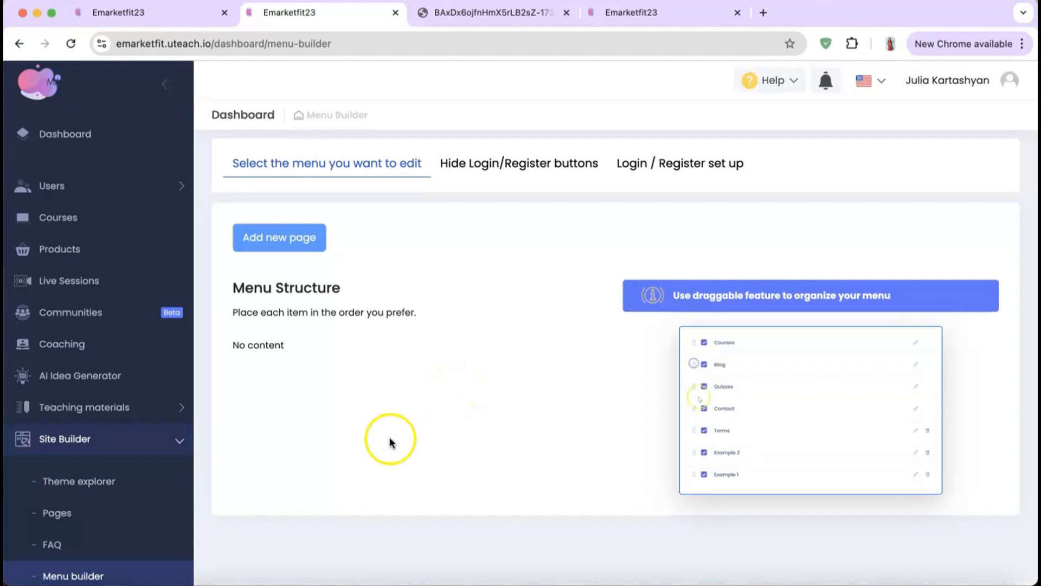
scroll(377, 453, down, 2)
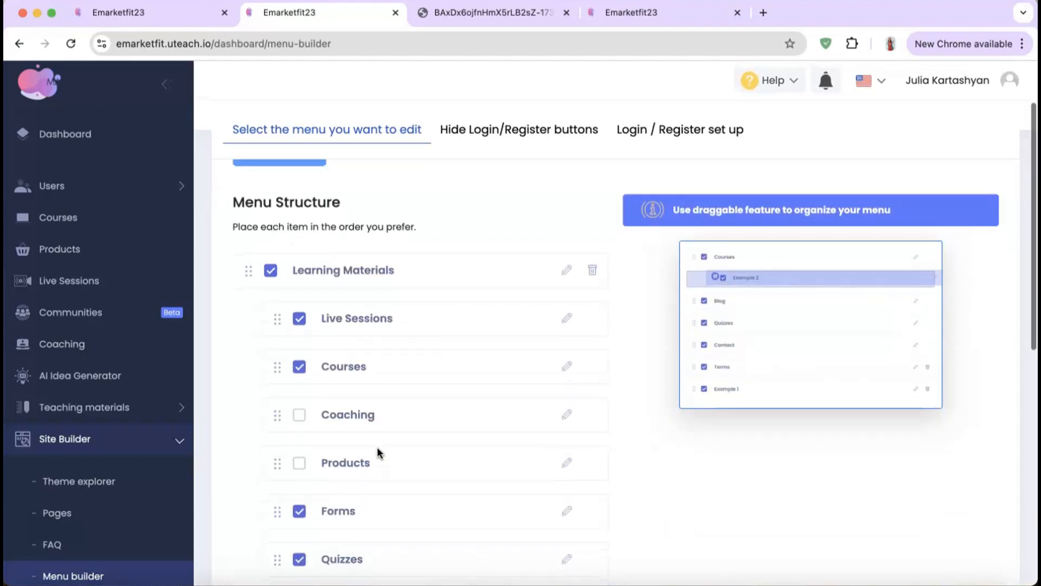
scroll(379, 453, up, 2)
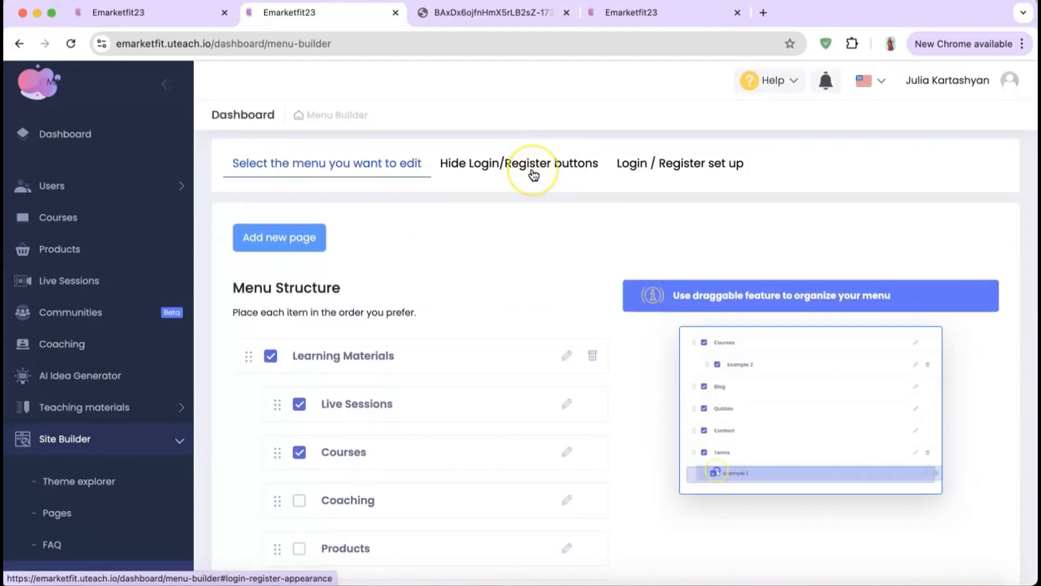
click(533, 174)
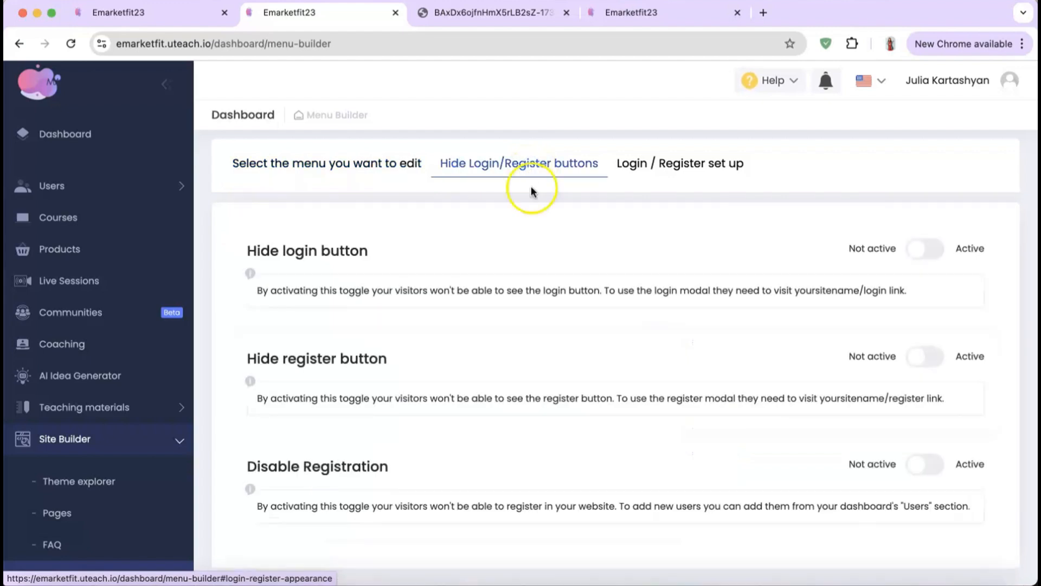
scroll(477, 419, down, 1)
Step: Switch to Login / Register set up and scroll through its toggles
click(739, 137)
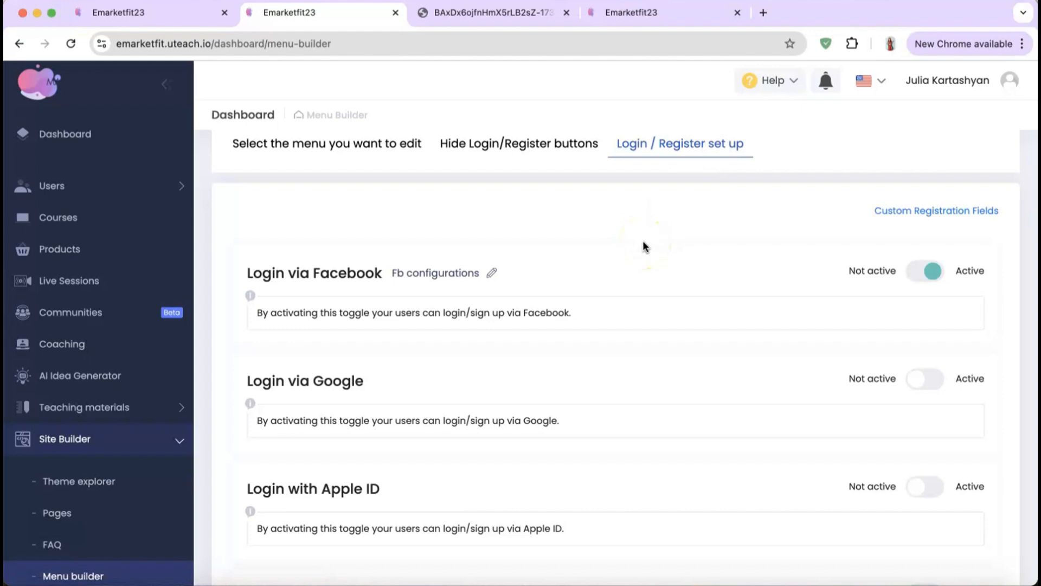
scroll(643, 238, down, 5)
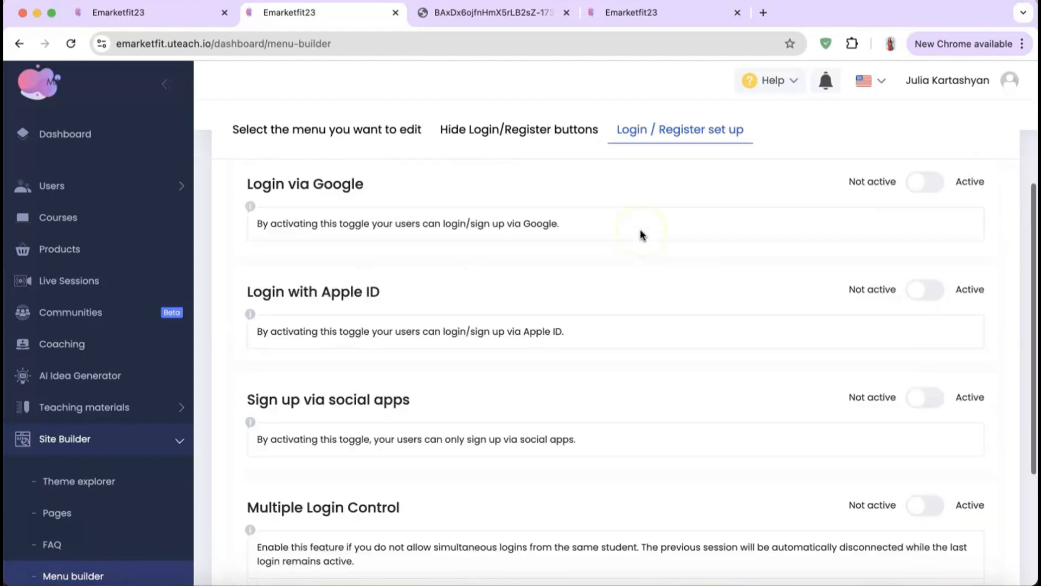
scroll(643, 236, down, 2)
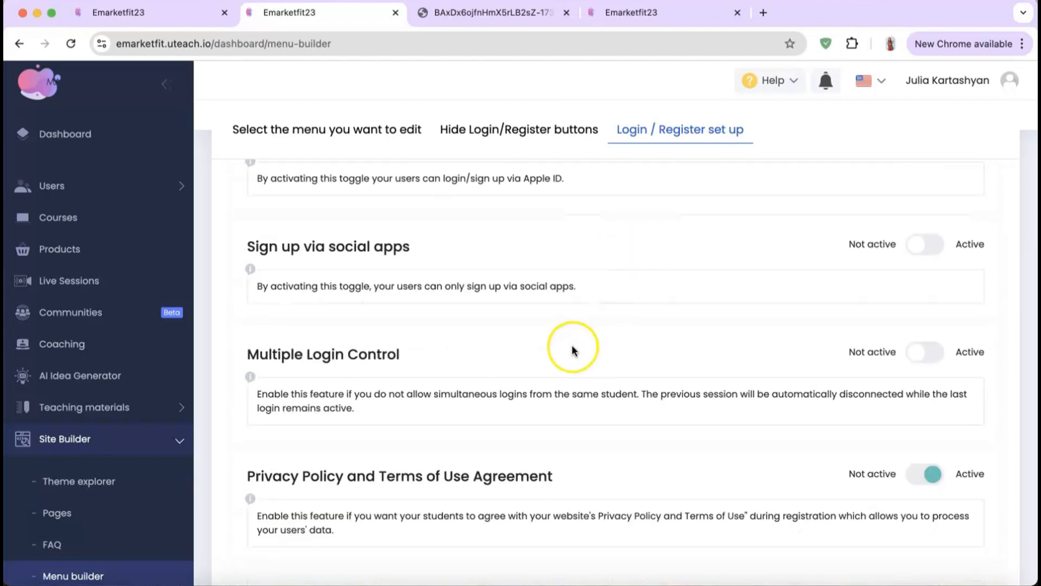
scroll(571, 347, down, 1)
scroll(572, 347, up, 8)
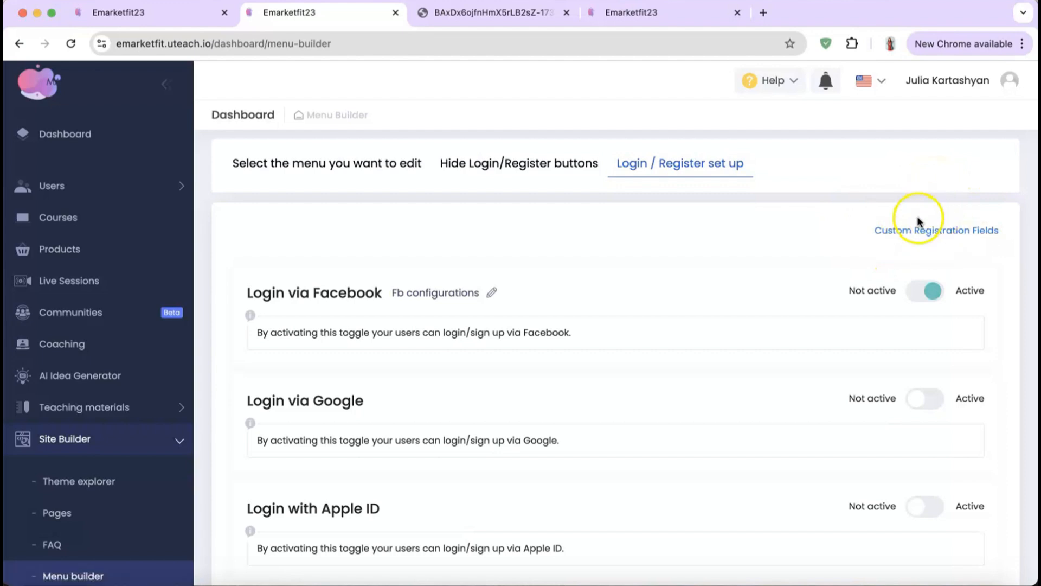
Step: Open Custom Registration Fields, inspect a new field's name, type and option inputs, then cancel
click(912, 230)
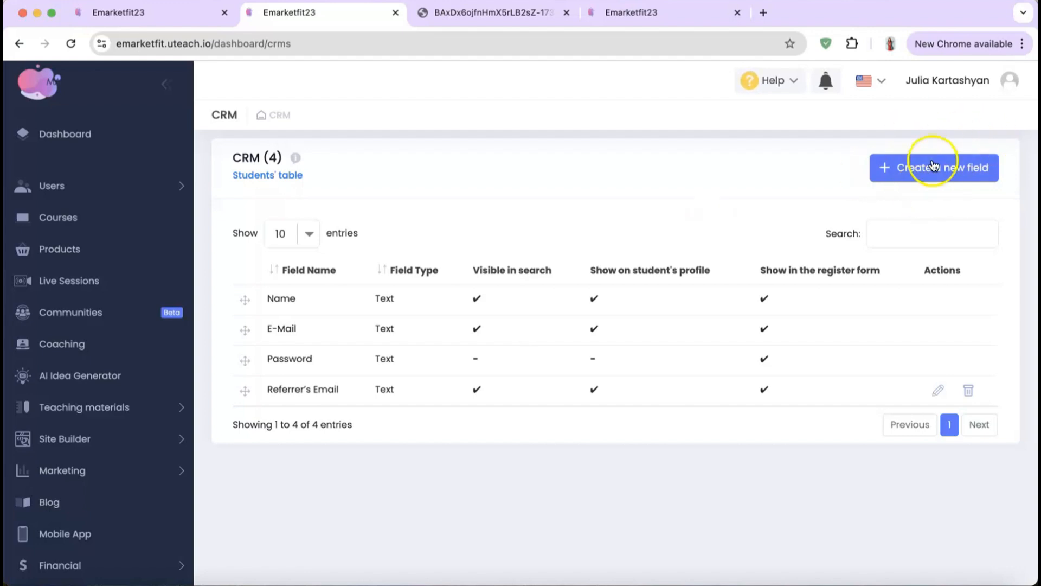
click(934, 165)
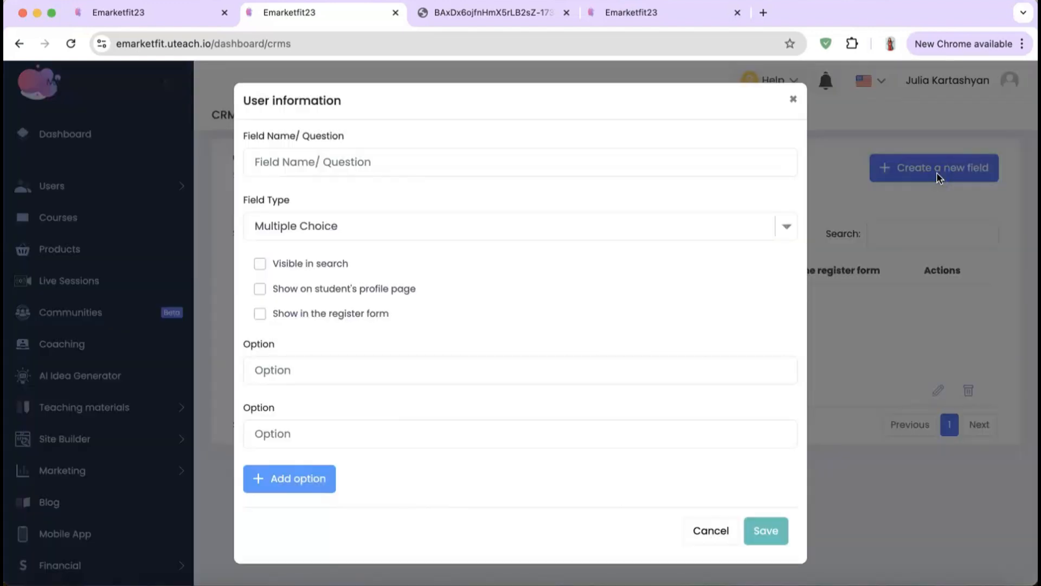
click(516, 158)
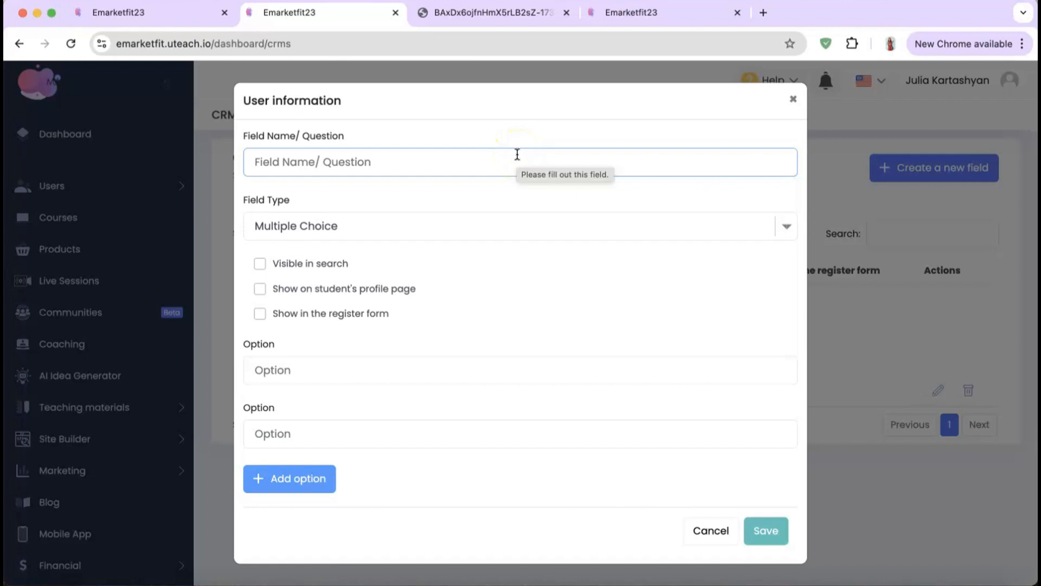
click(411, 233)
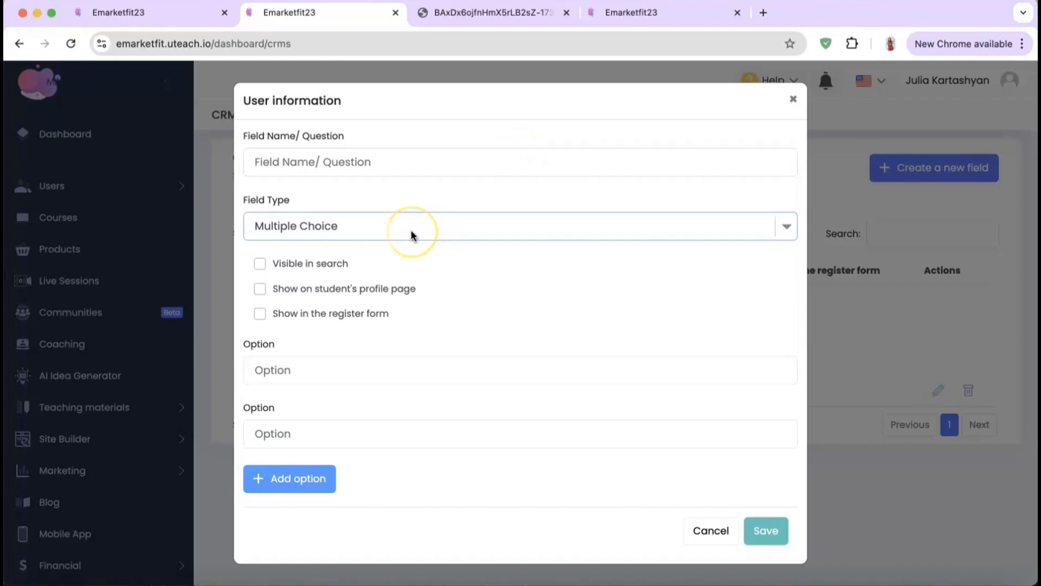
click(396, 241)
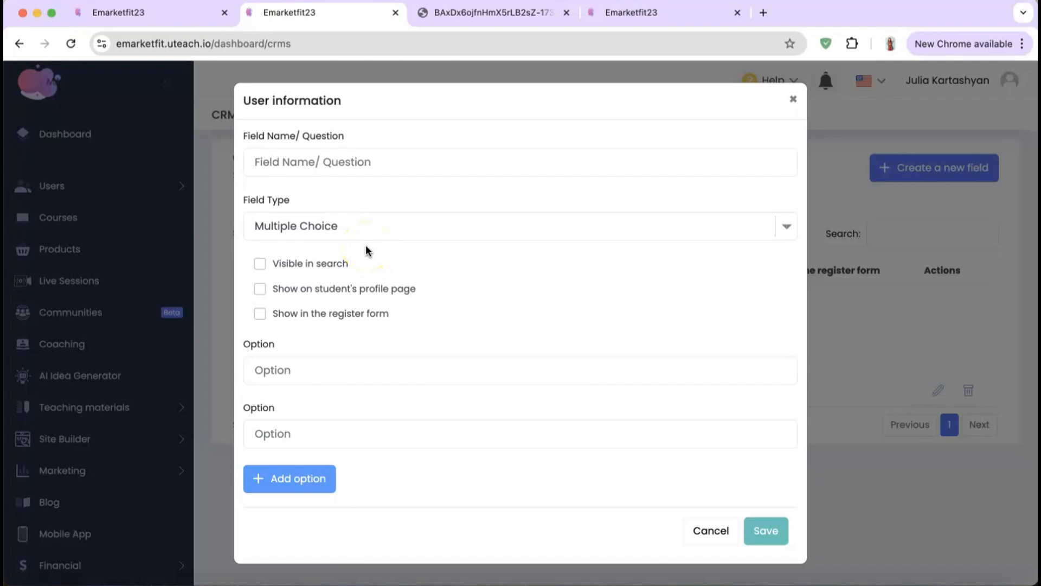
click(338, 255)
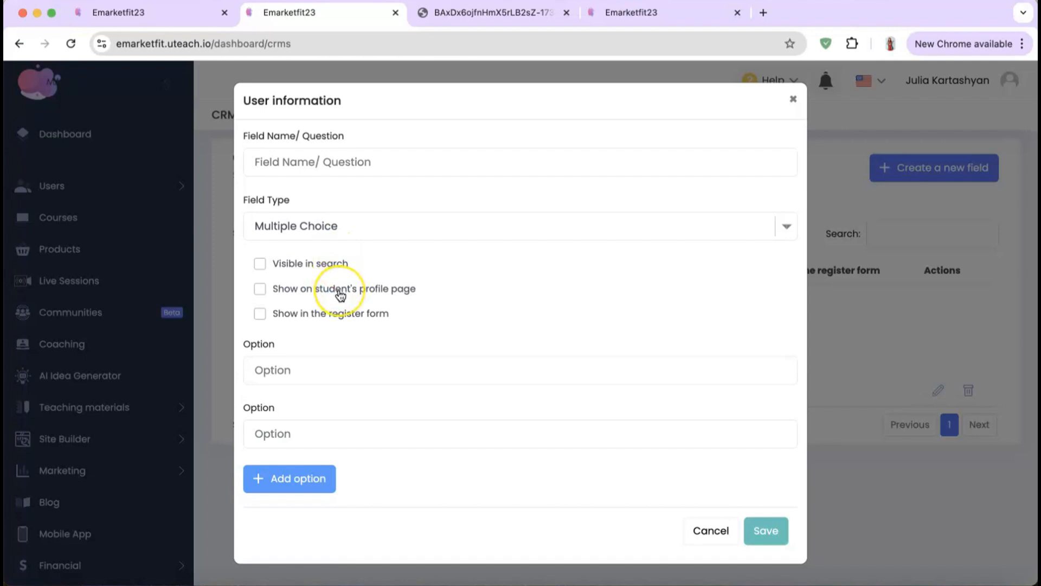
click(321, 341)
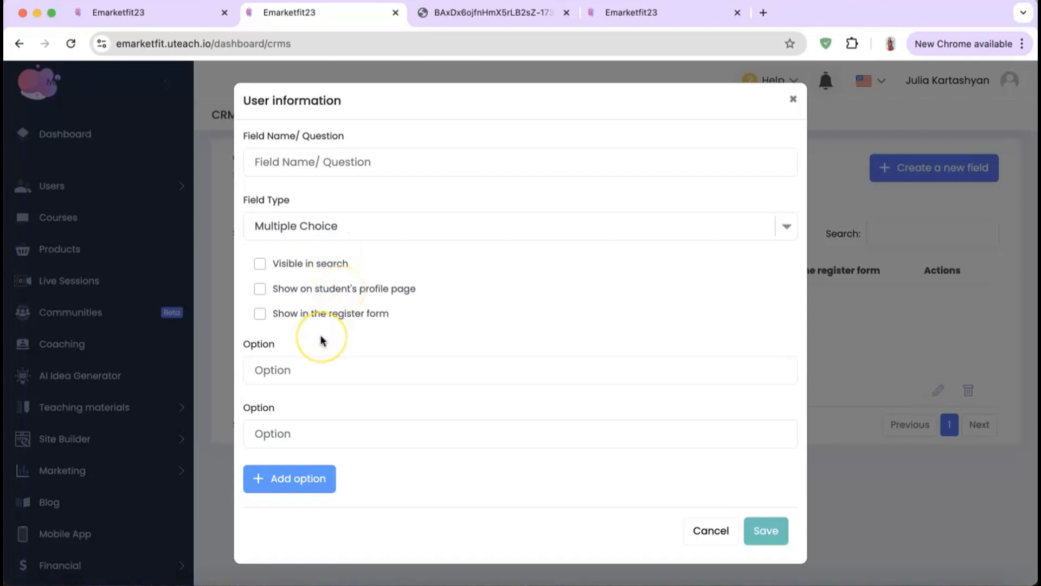
click(305, 370)
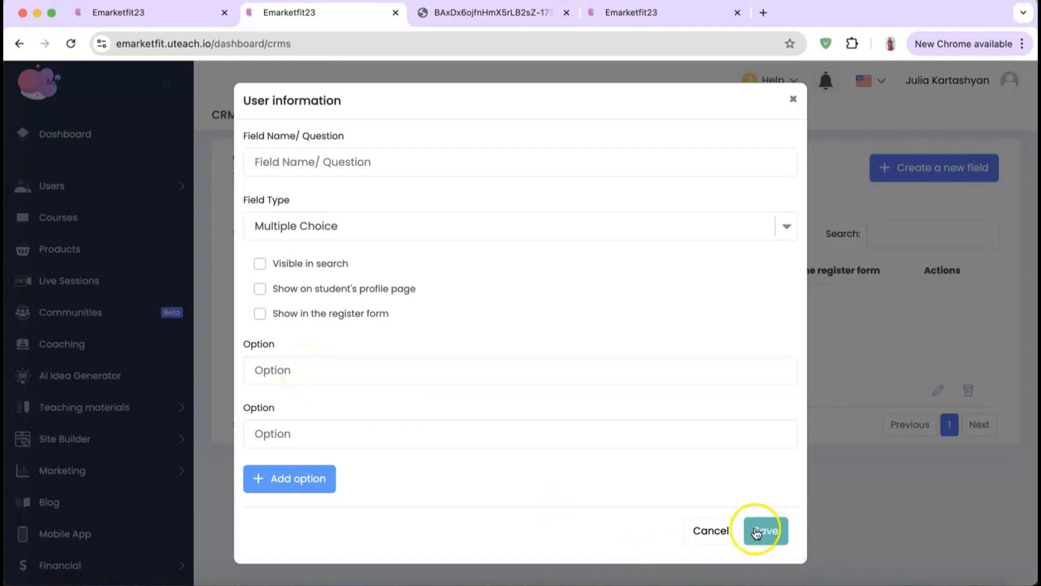
click(713, 531)
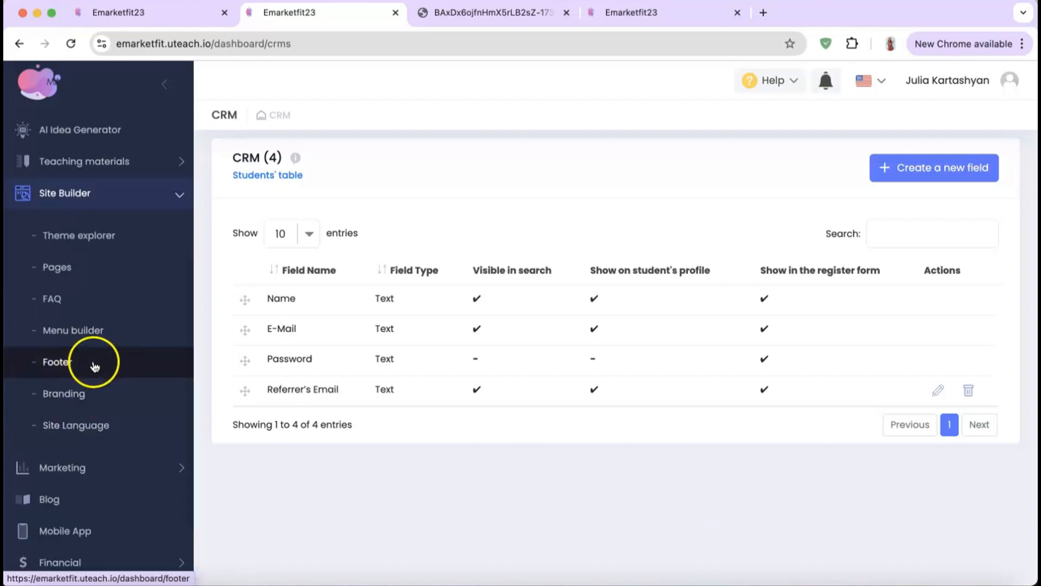
Step: Open Footer settings and scroll through the available footer templates beside current Footer 2
click(84, 364)
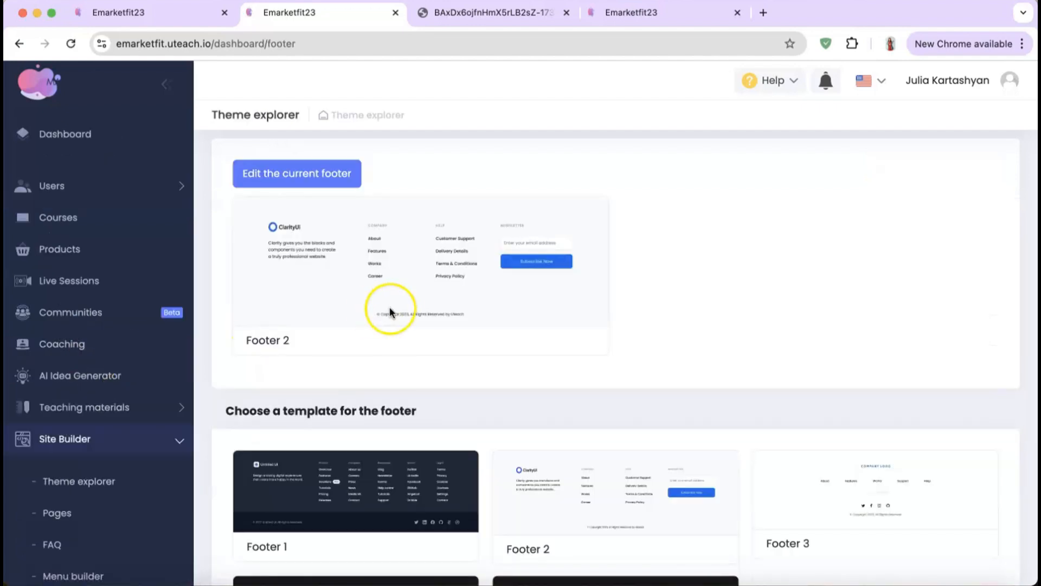
scroll(355, 285, down, 3)
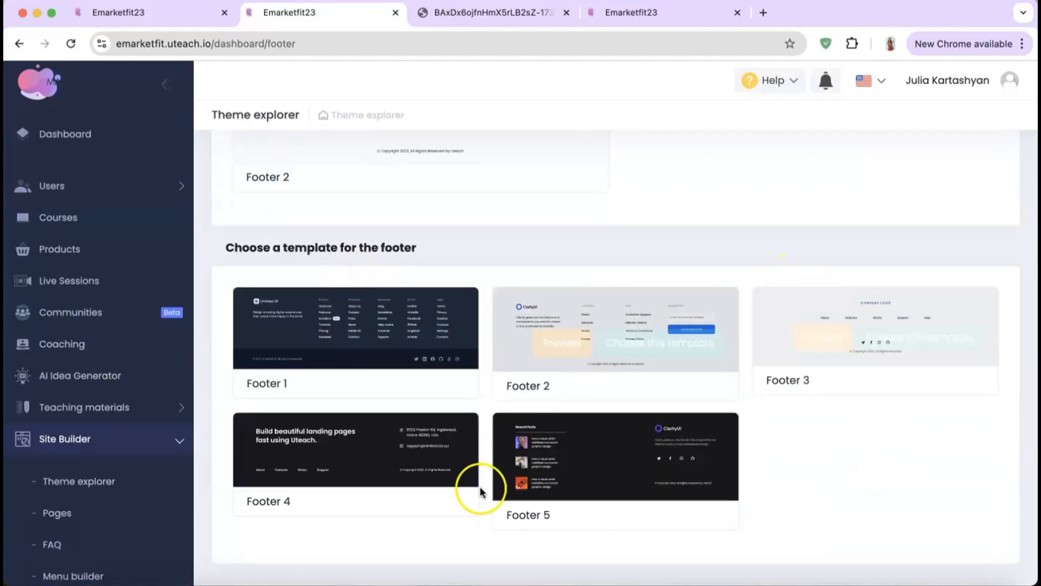
mouse_move(572, 324)
scroll(572, 323, up, 3)
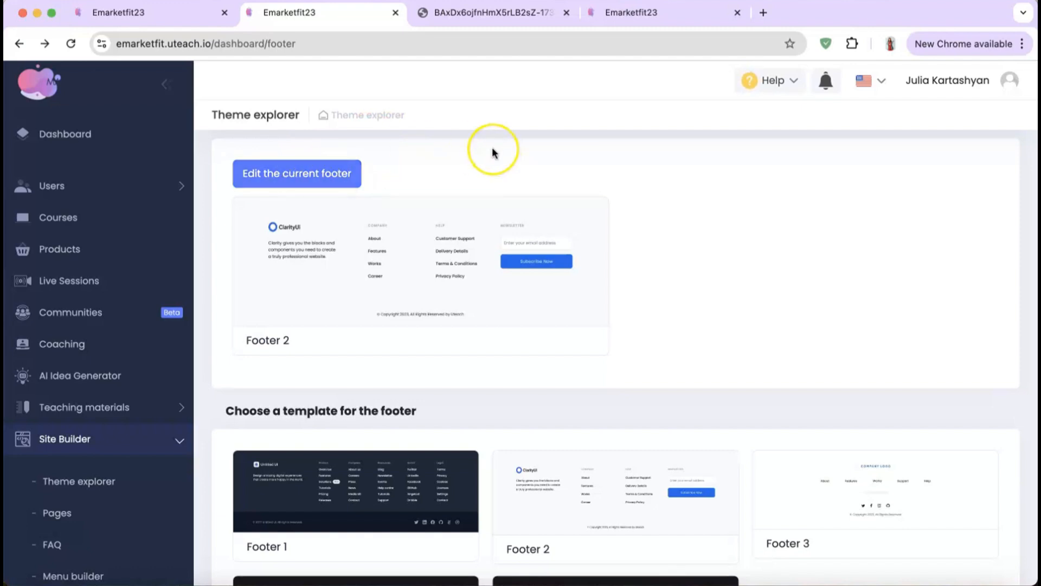
scroll(98, 411, down, 3)
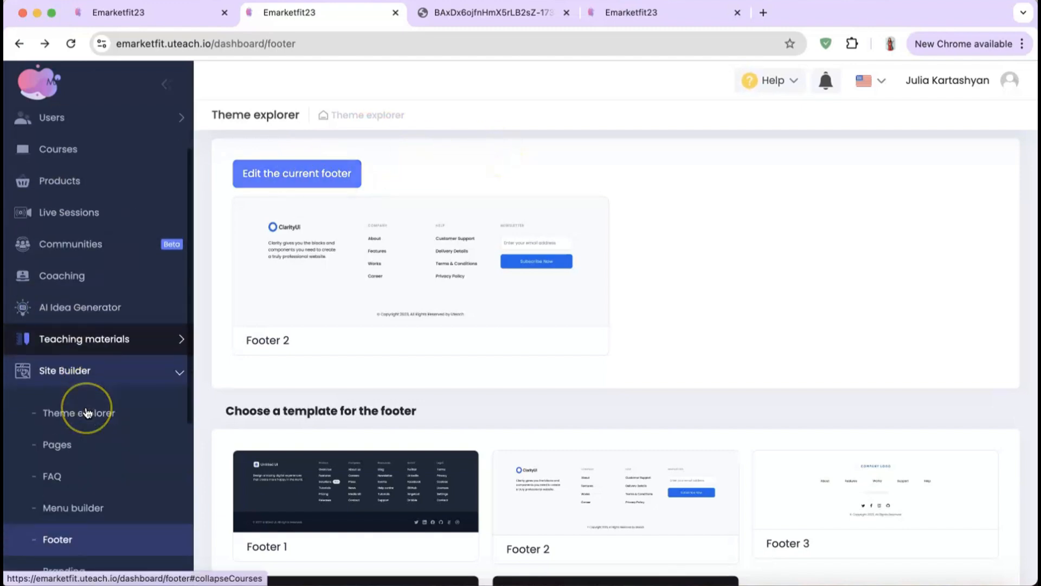
scroll(87, 413, down, 2)
click(85, 408)
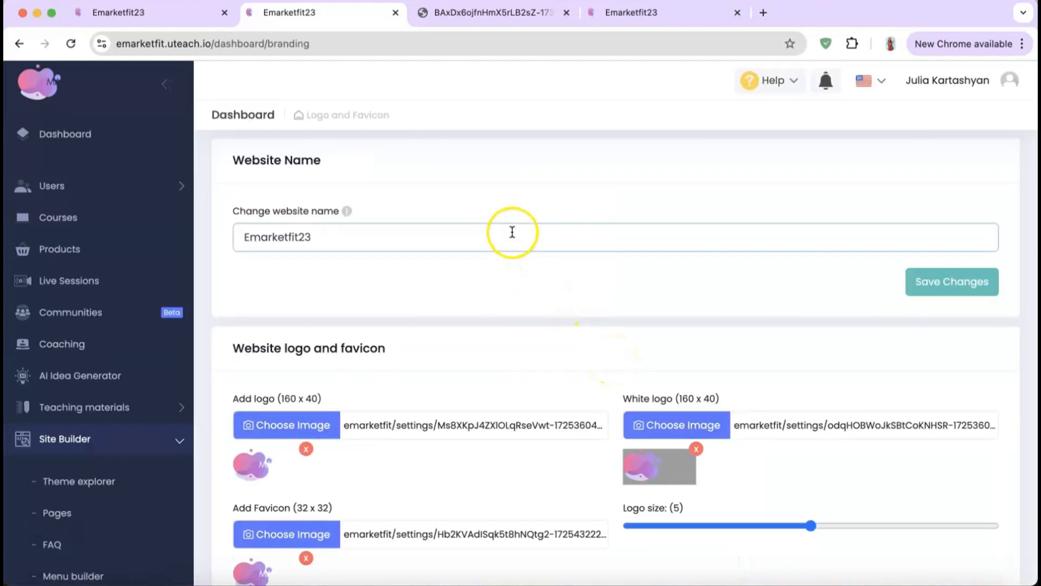
Step: Look over the Branding website name, logos, favicon and light/dark appearance settings
click(513, 232)
scroll(513, 232, down, 3)
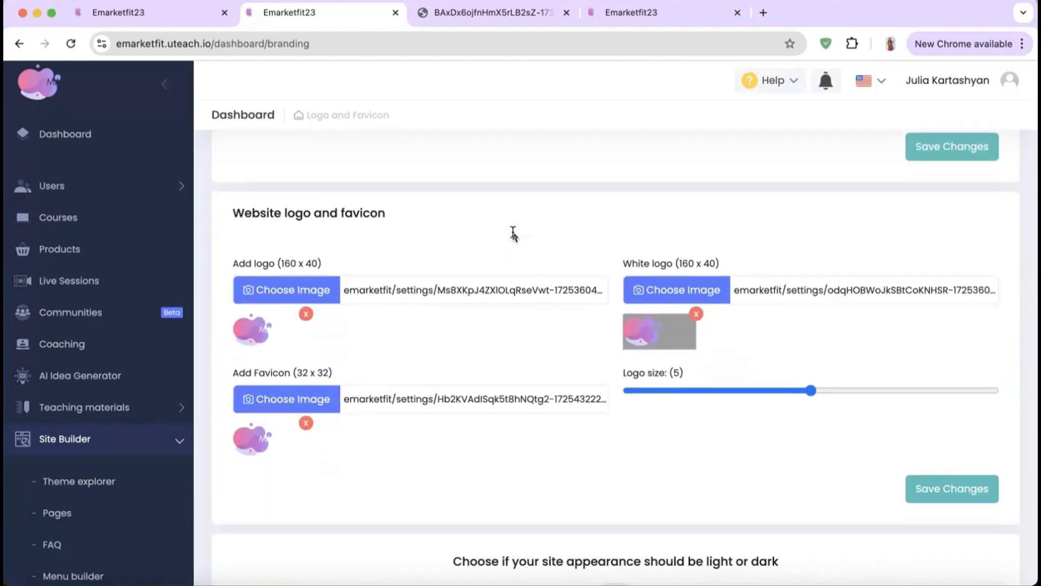
click(738, 296)
scroll(530, 388, down, 3)
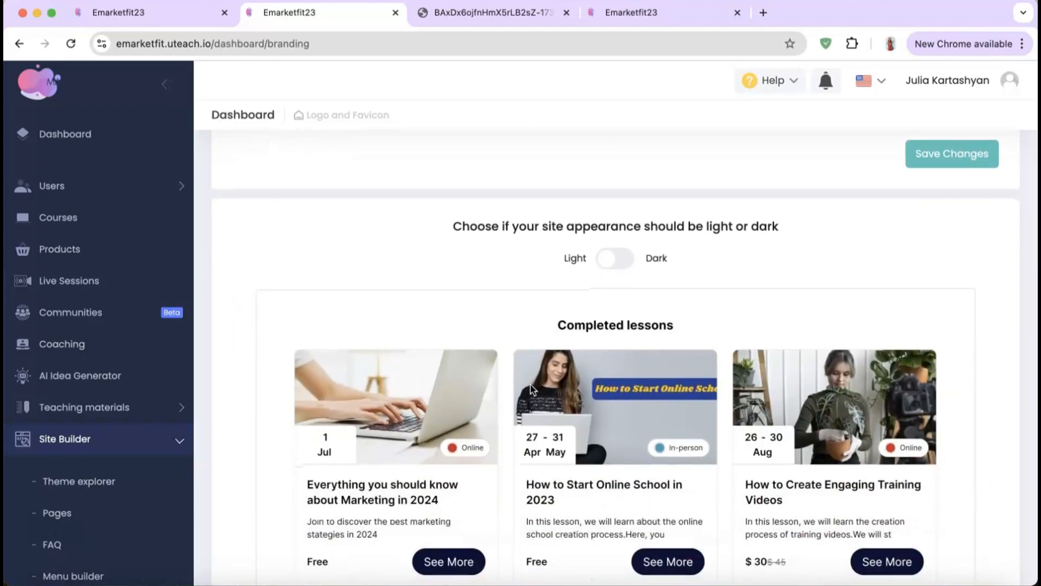
scroll(550, 297, down, 10)
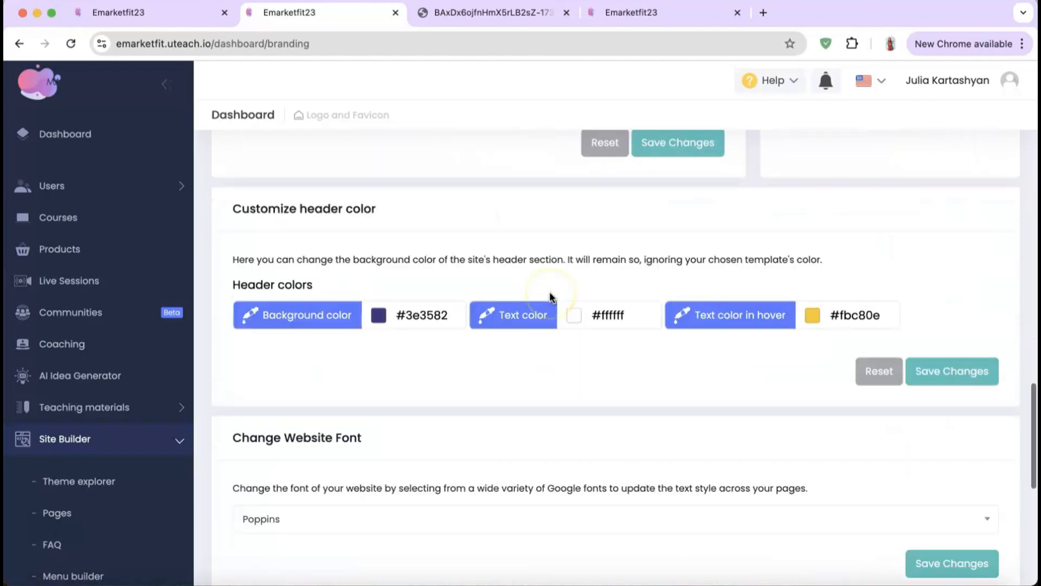
scroll(551, 297, up, 1)
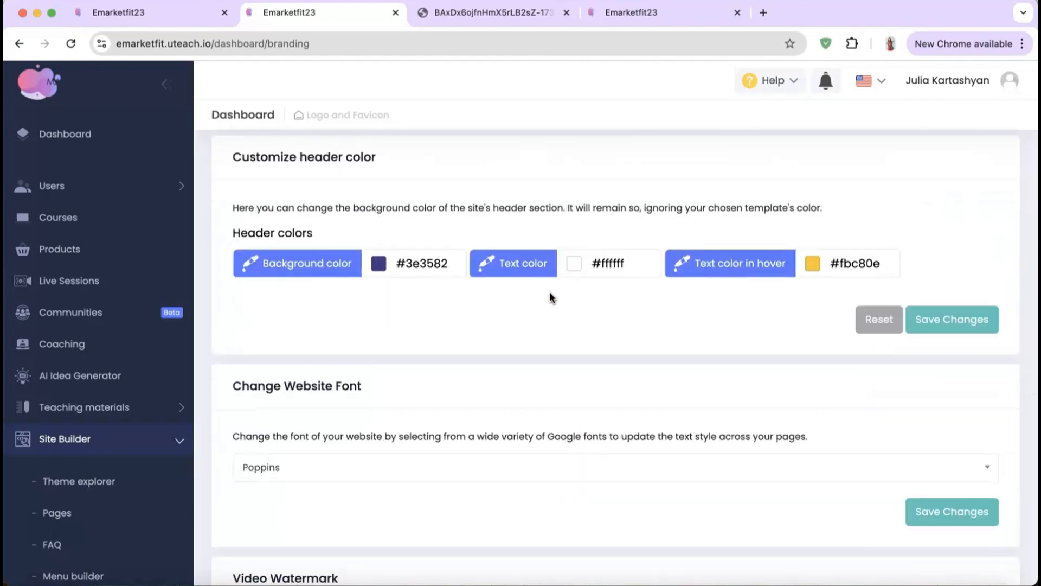
Step: Check header colours, the website font list, watermark and Remove Uteach Branding options
click(518, 334)
scroll(519, 333, down, 2)
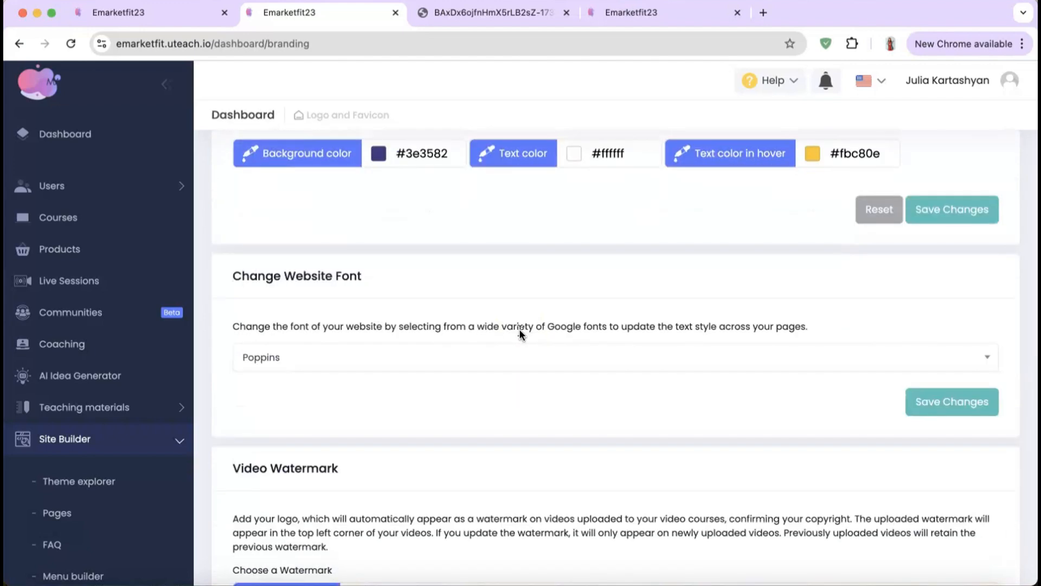
click(518, 360)
scroll(518, 363, down, 3)
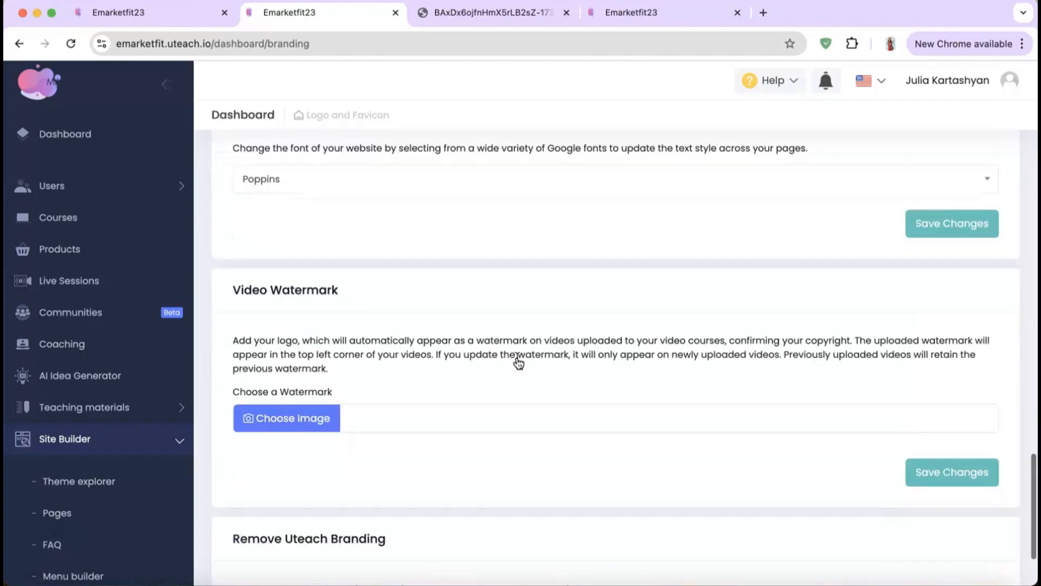
scroll(290, 418, down, 2)
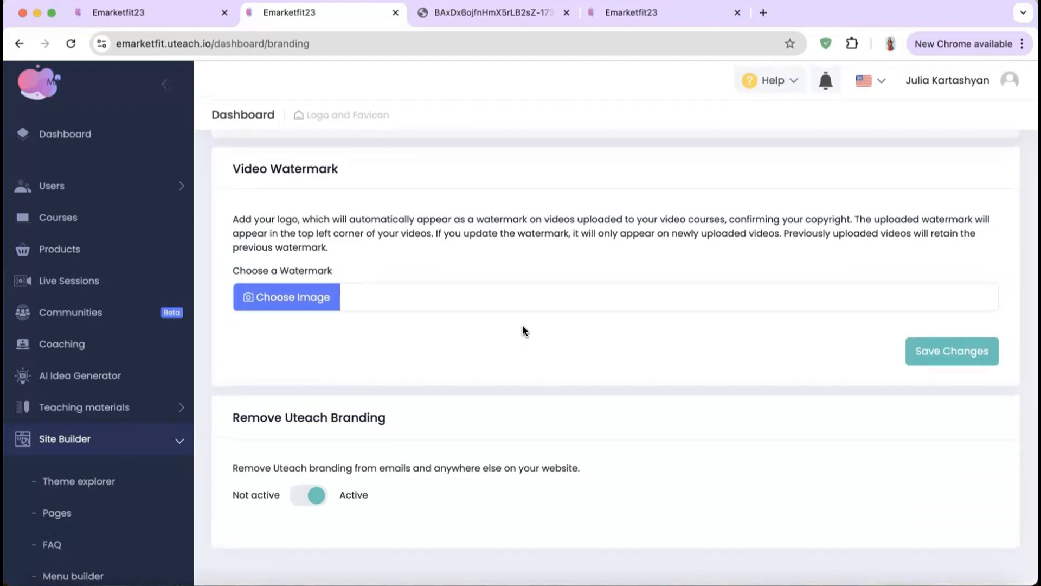
click(310, 495)
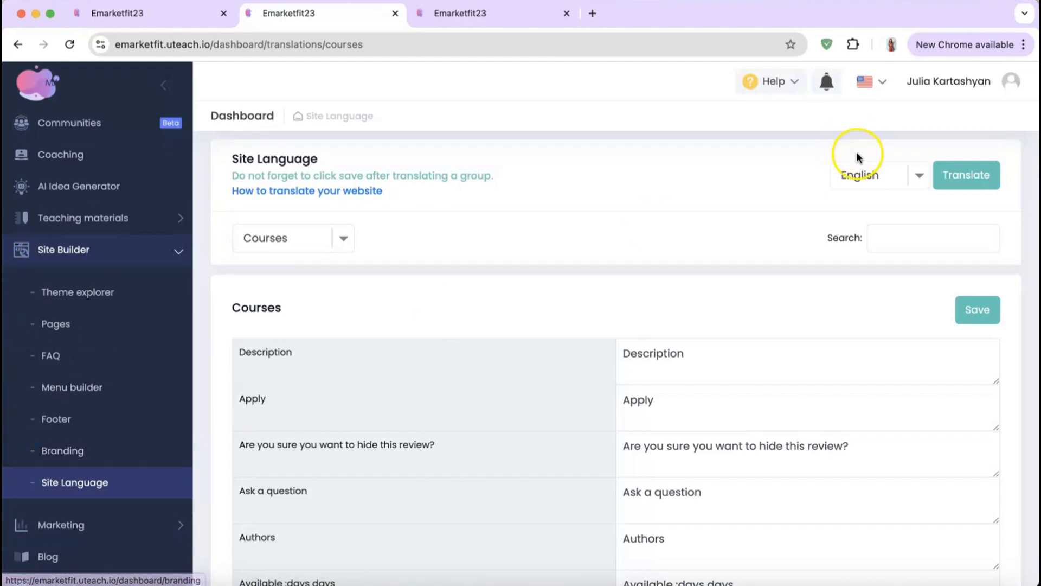
Step: Set the site language to English and open the translation group dropdown
click(866, 173)
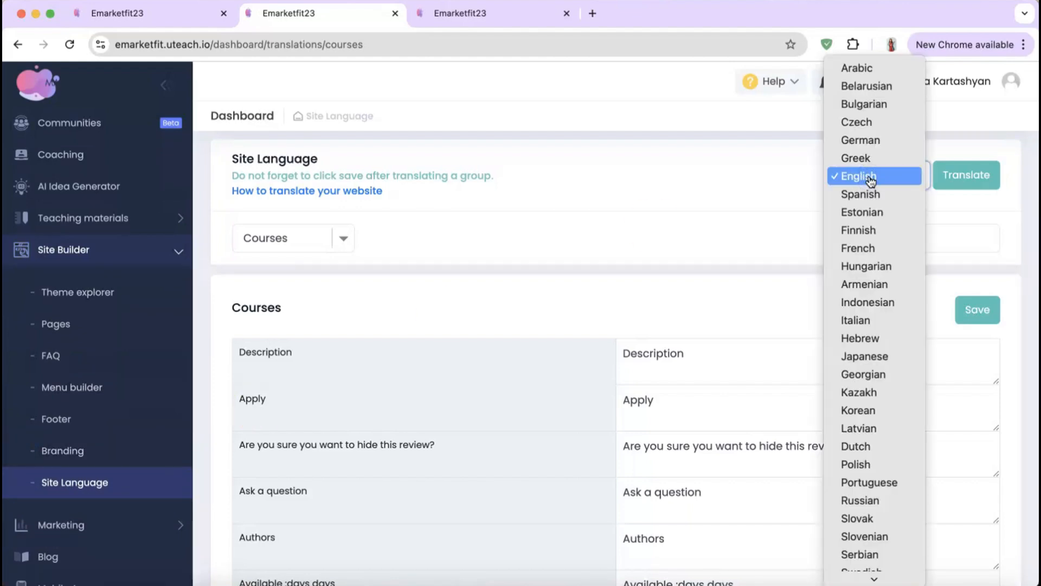
click(867, 177)
click(969, 182)
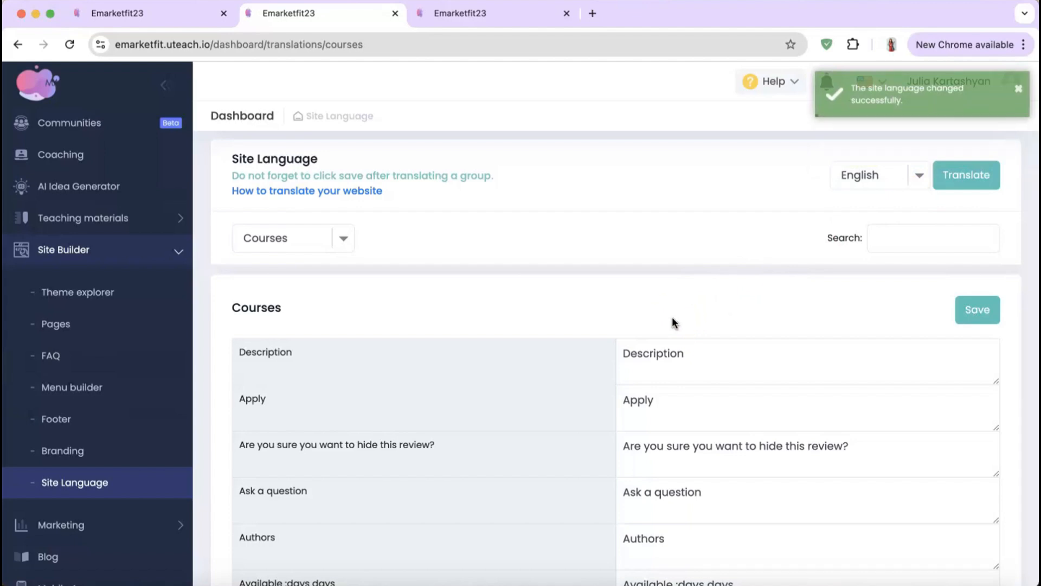
click(287, 236)
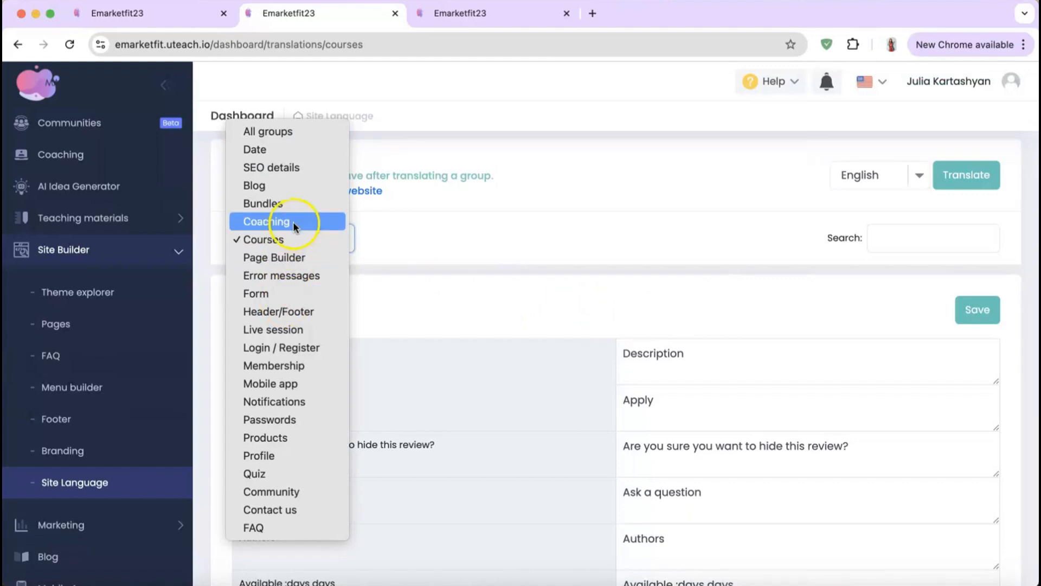
Step: In the Bundles translation group, replace the 'Bundles' label with 'Packages' and save
click(282, 206)
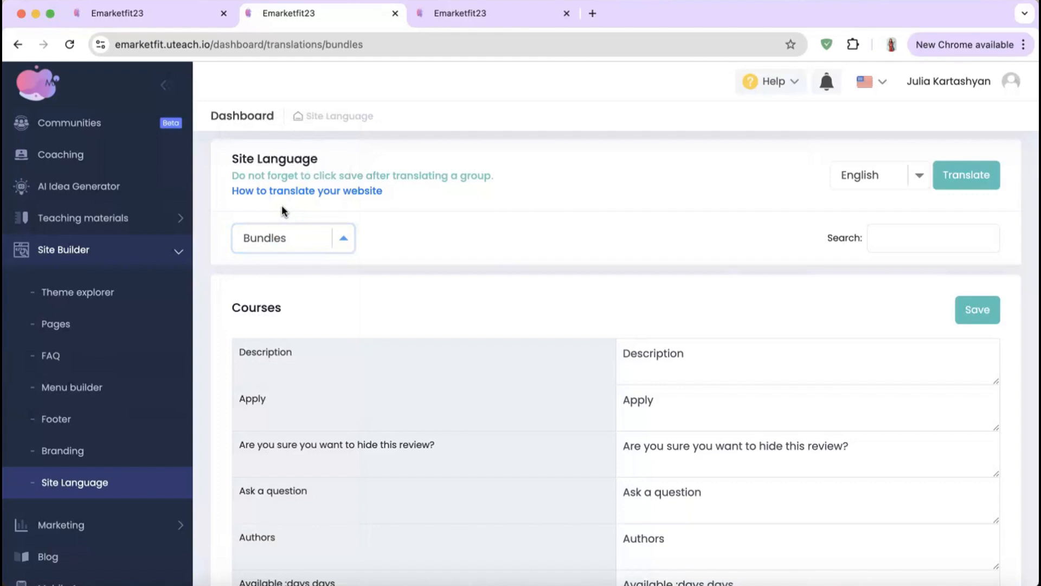
scroll(701, 435, down, 2)
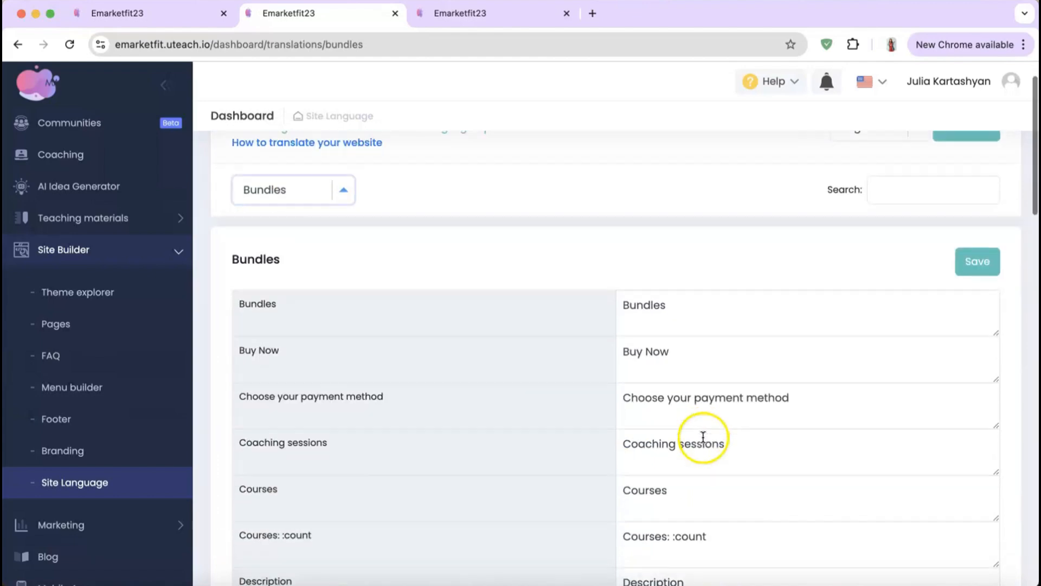
double_click(681, 313)
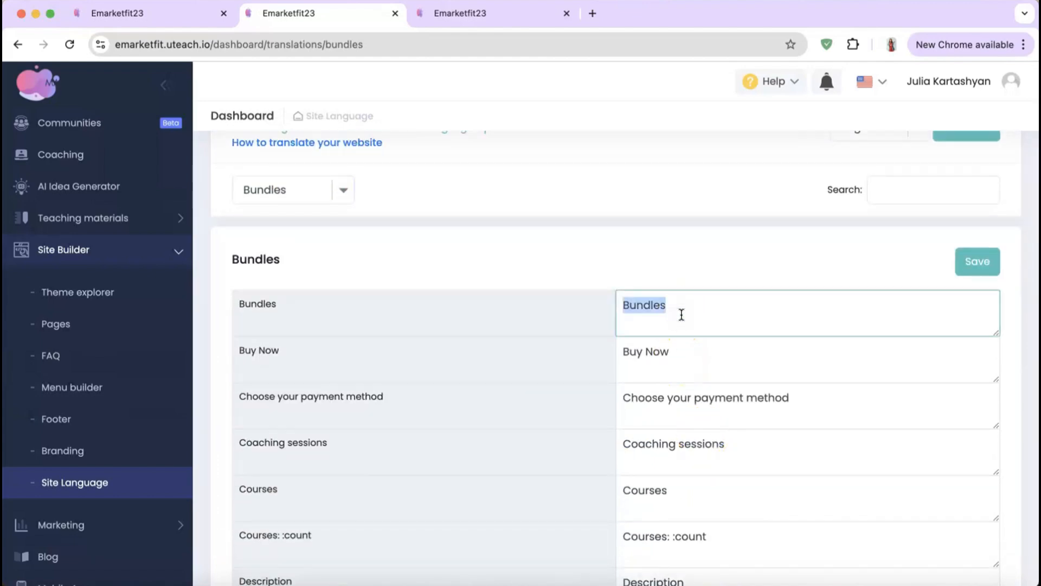
text(Pack)
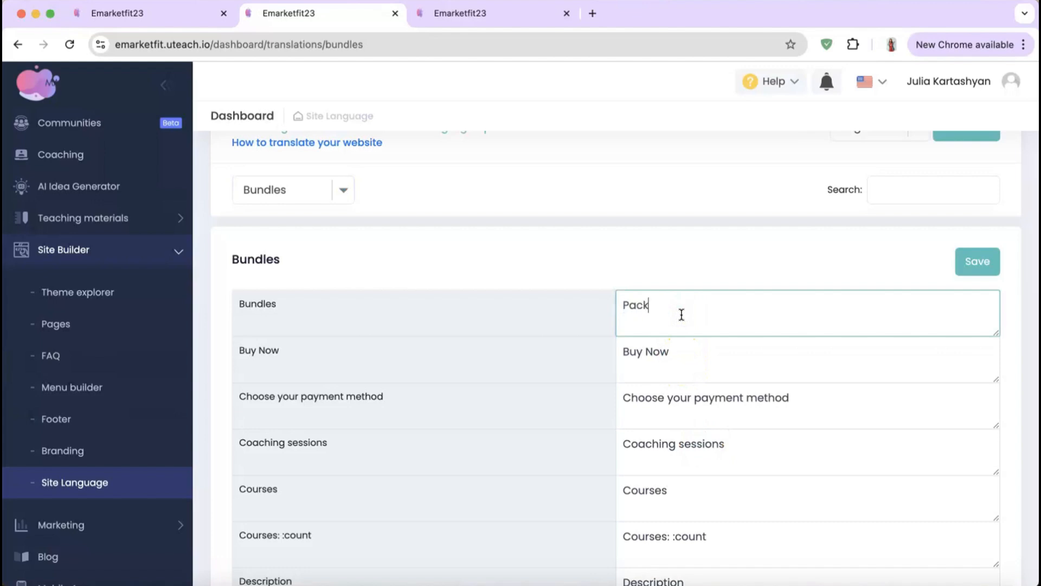
text(ages)
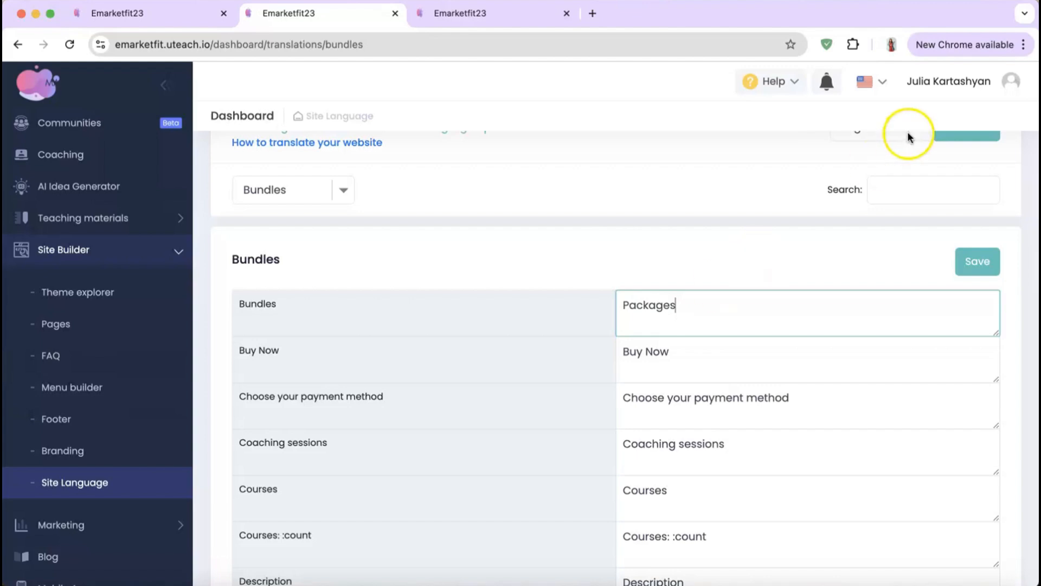
click(970, 262)
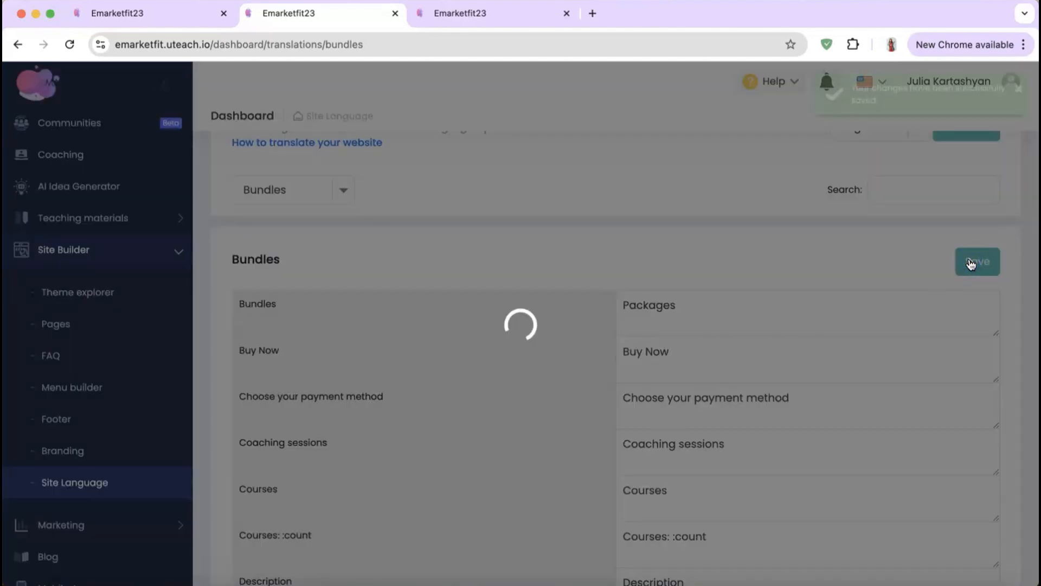
scroll(690, 447, down, 20)
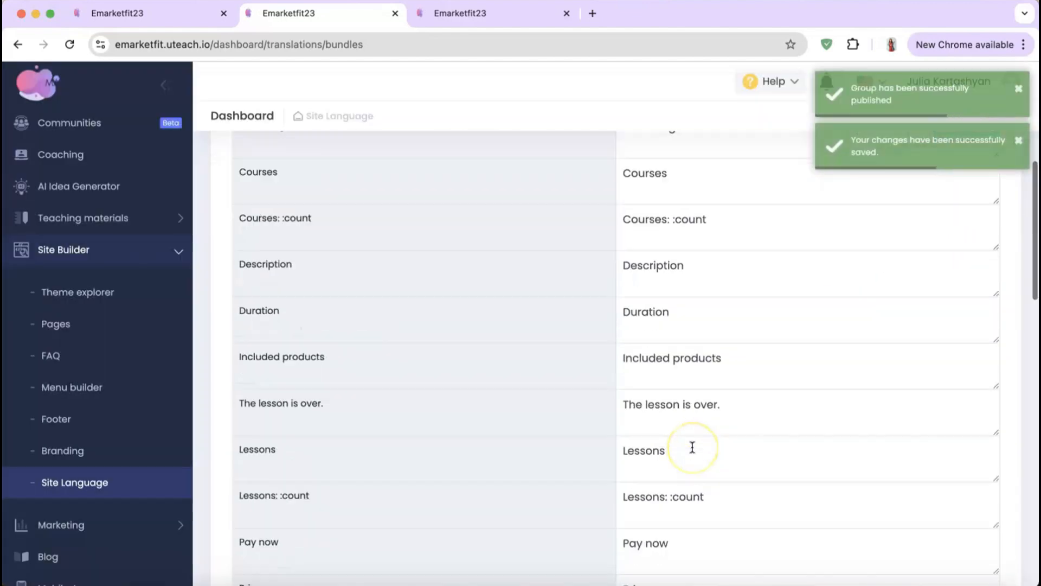
scroll(692, 448, up, 20)
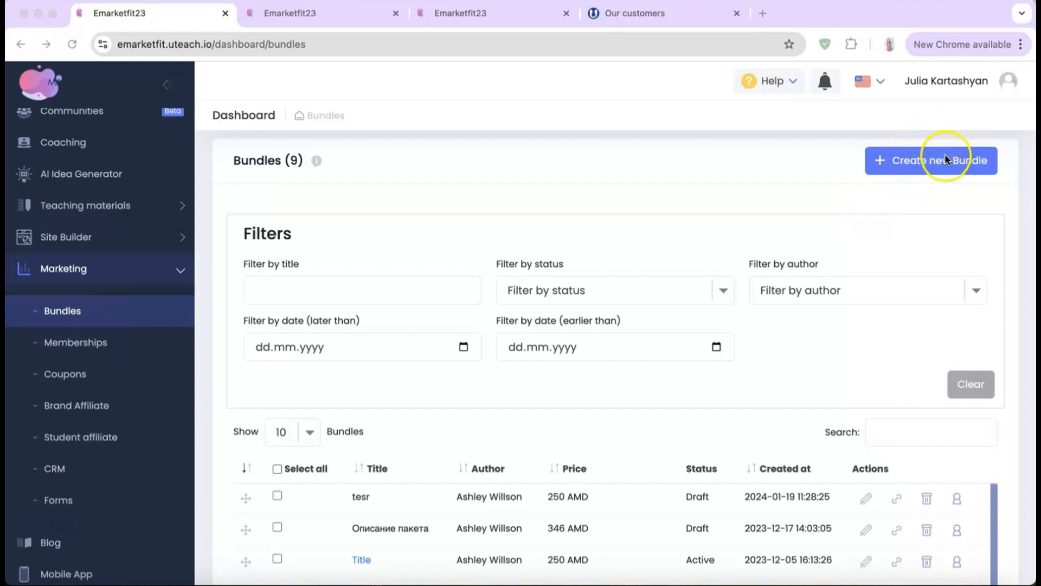
Step: Start a new bundle titled General with an uploaded image and the description test
click(919, 162)
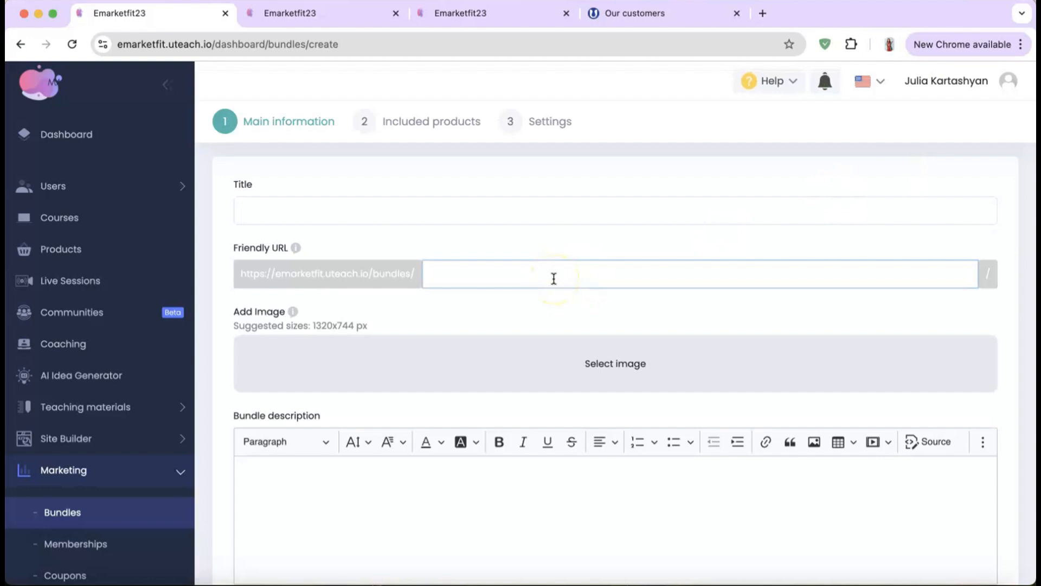
click(503, 210)
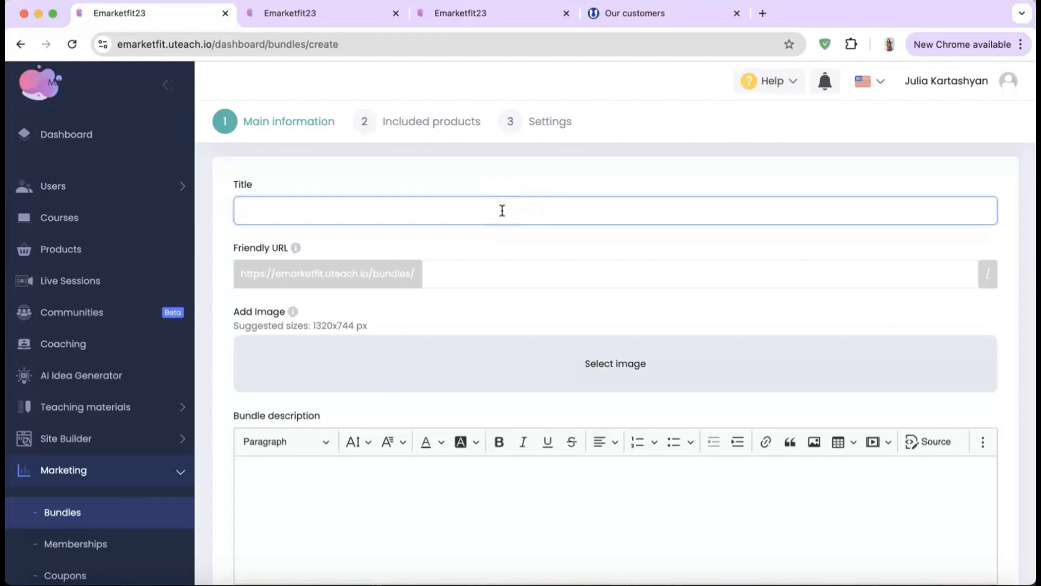
text(General)
scroll(488, 271, down, 1)
click(488, 304)
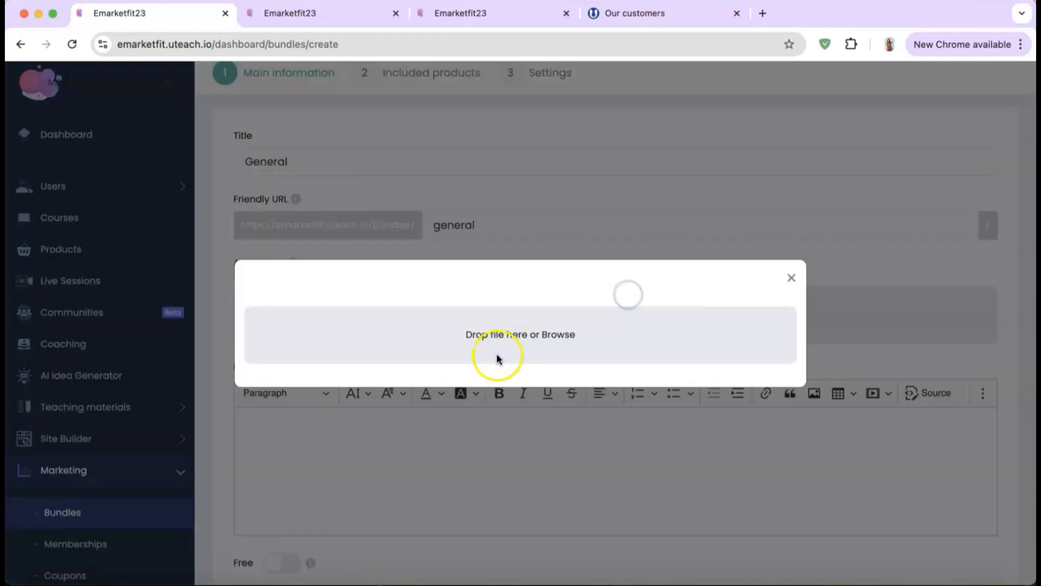
click(547, 333)
click(514, 363)
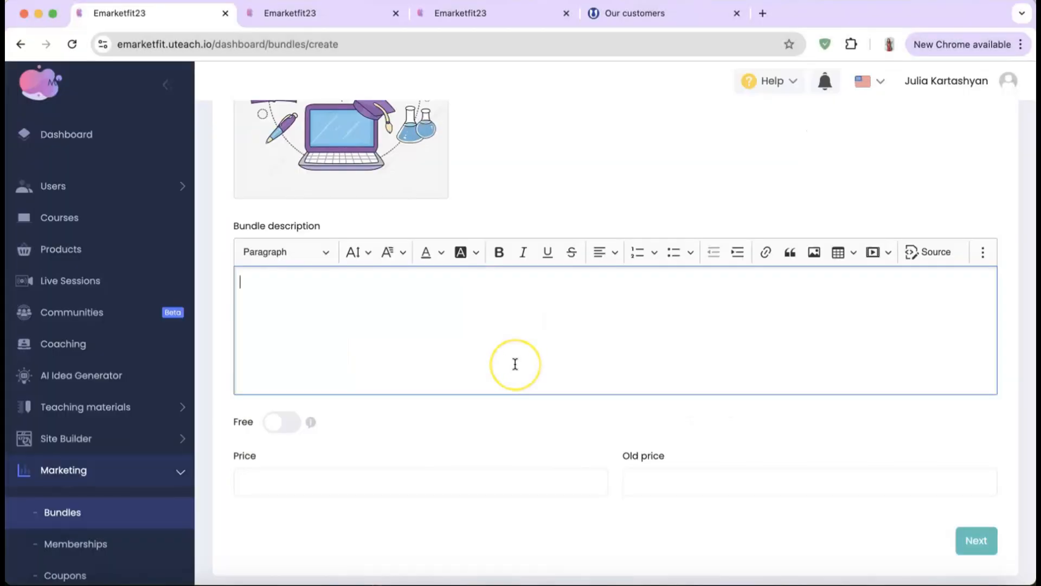
scroll(515, 363, down, 1)
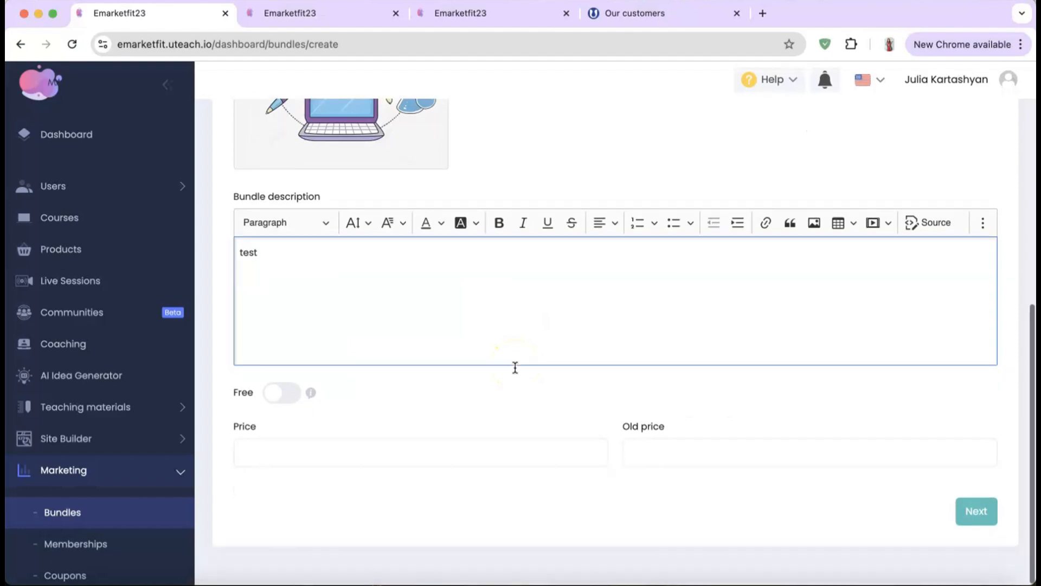
Step: Give the bundle a price of 20 and an old price of 40, then continue
click(290, 397)
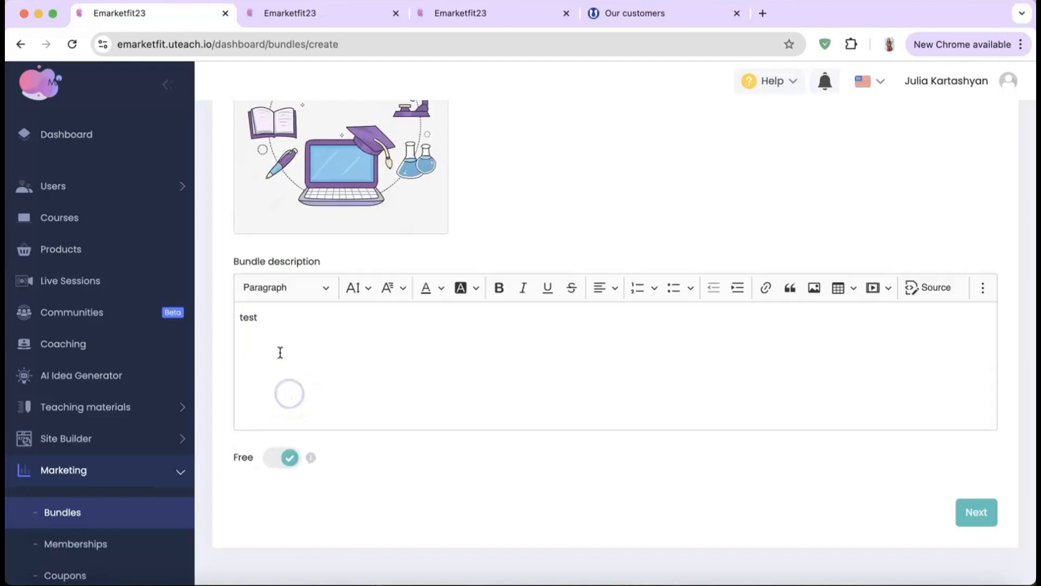
click(280, 459)
click(279, 516)
key(BackSpace)
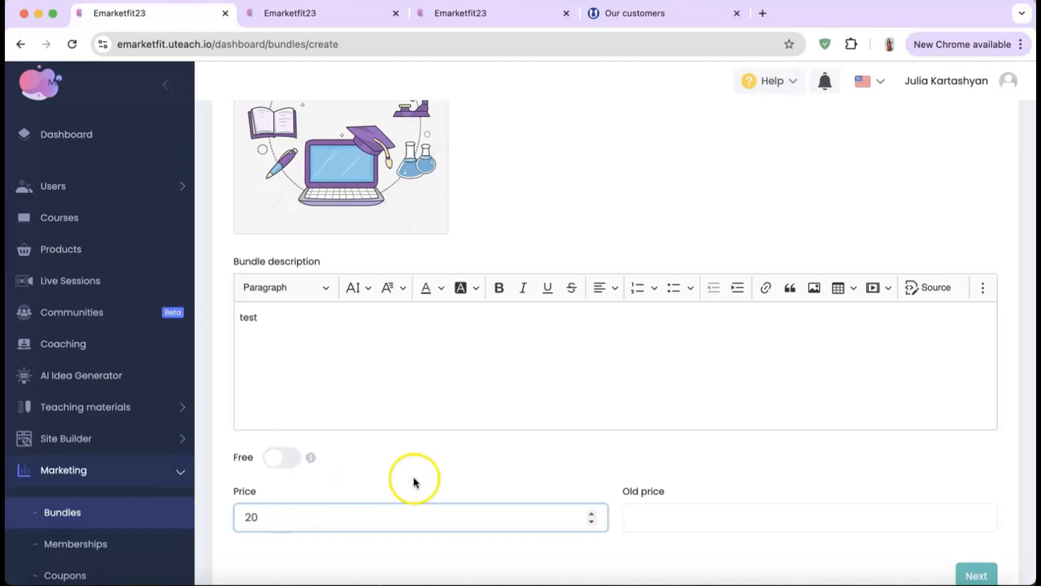
scroll(597, 445, down, 2)
click(681, 457)
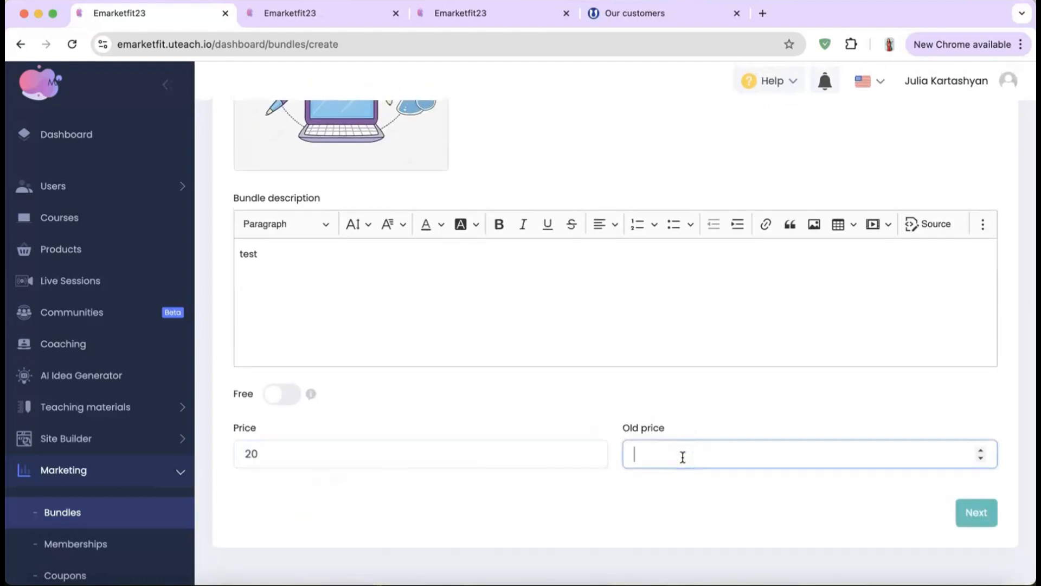
text(40)
click(969, 522)
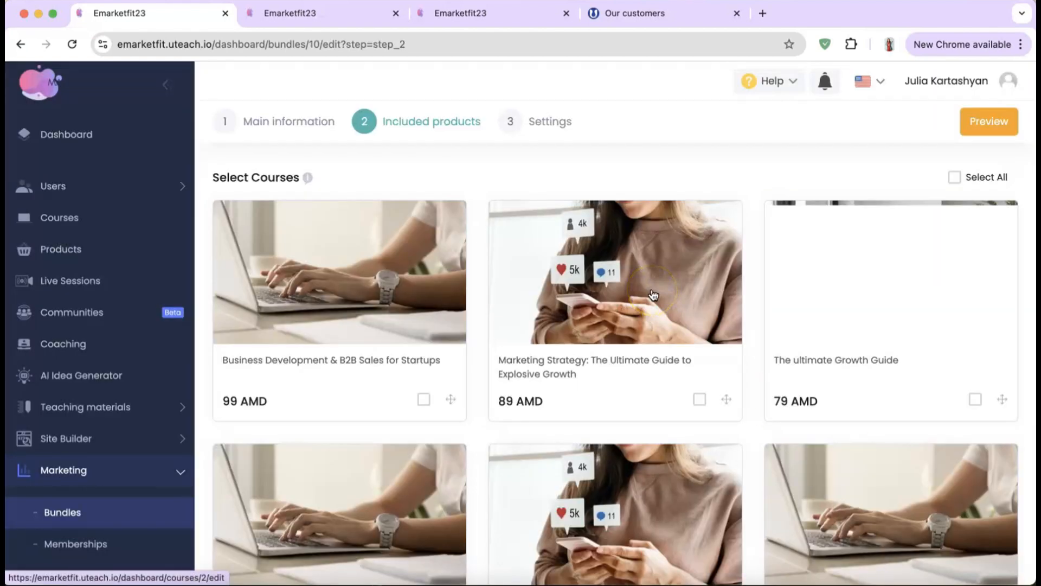
Step: Include Business Development & B2B Sales, SMM and branding guide, Explosive Growth guide and general 1
click(424, 399)
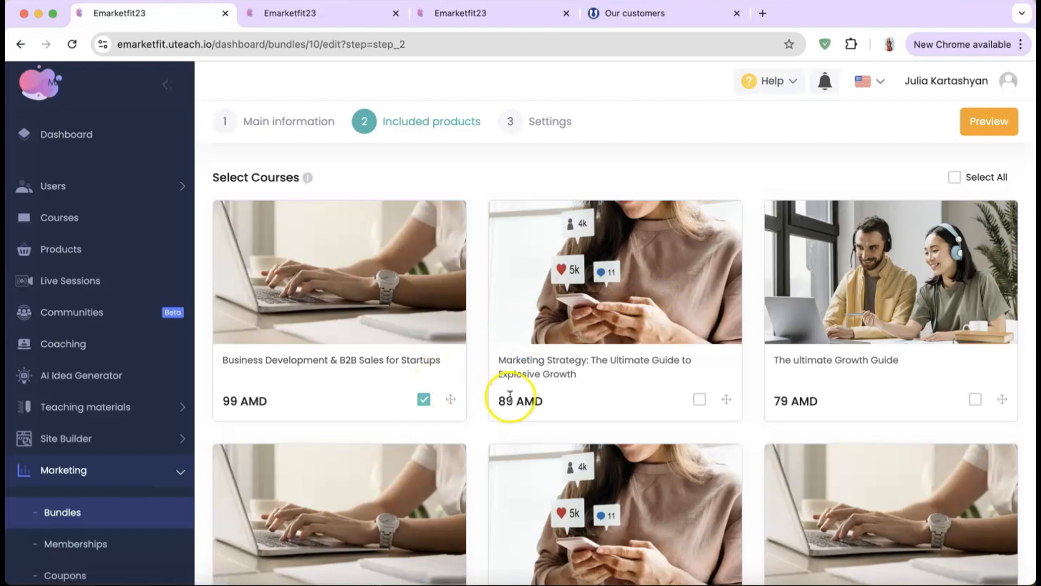
scroll(510, 396, down, 15)
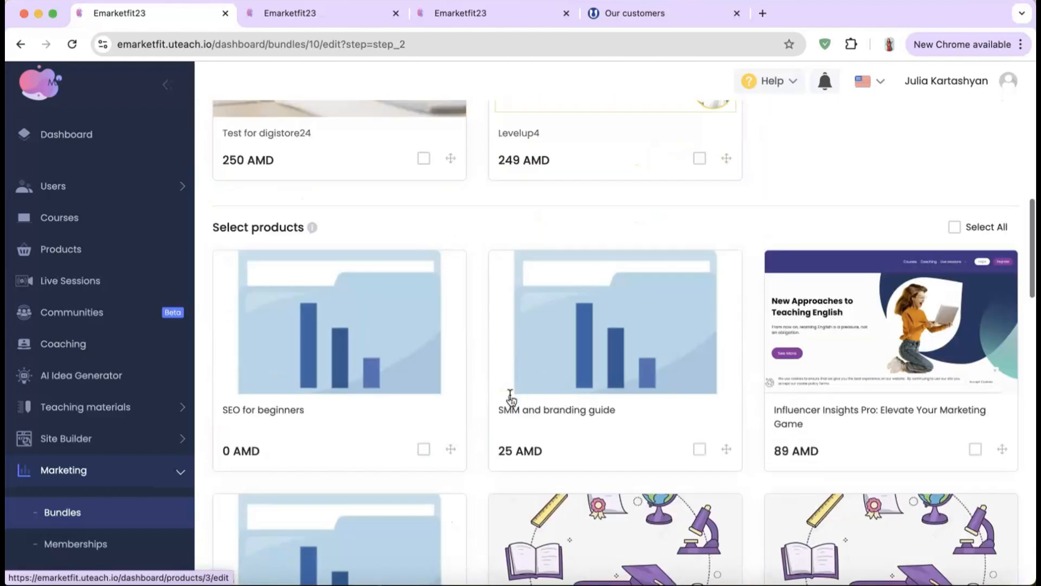
click(700, 410)
scroll(704, 413, down, 10)
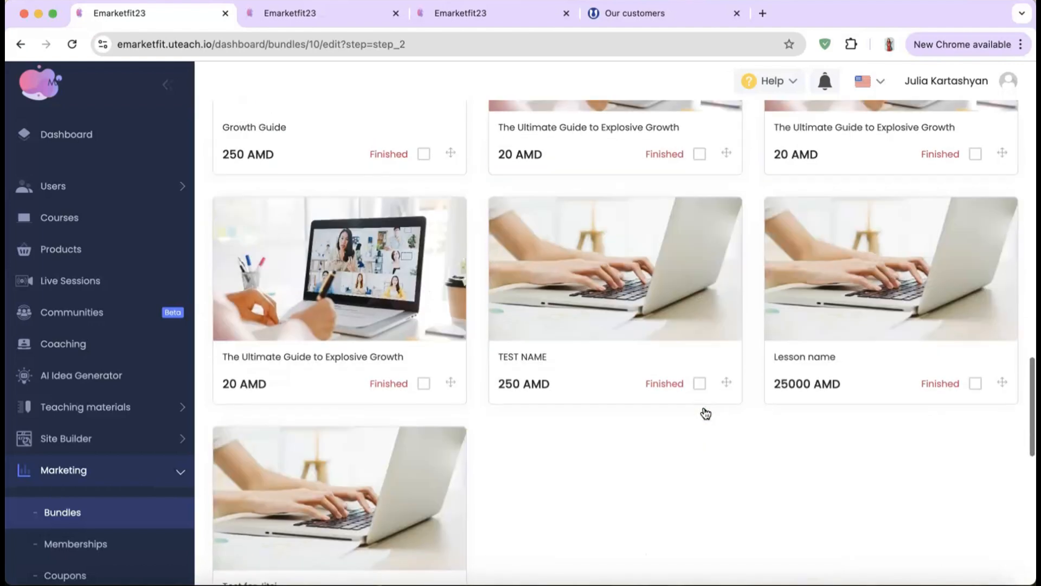
click(424, 371)
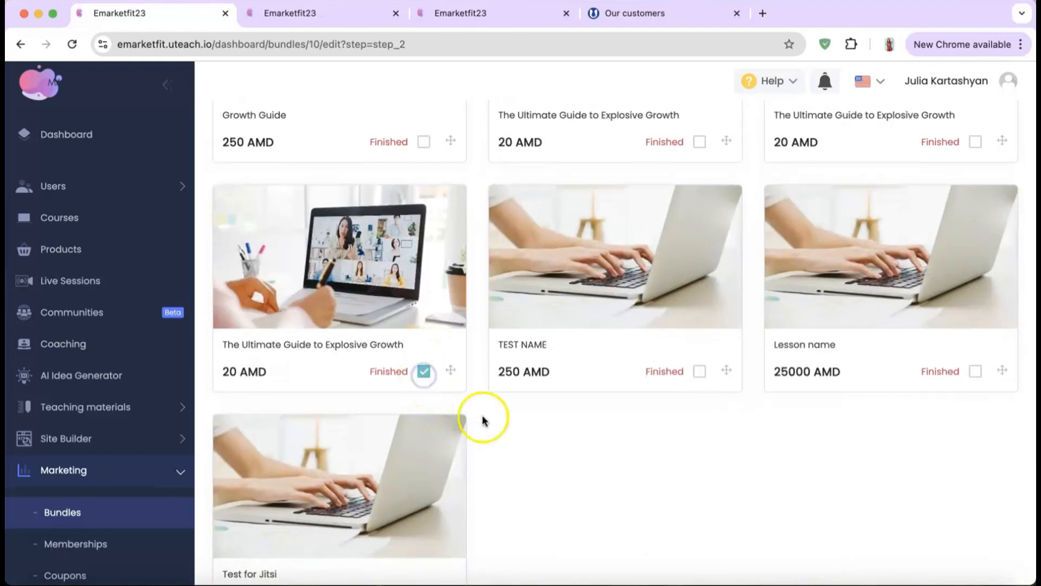
scroll(484, 420, down, 10)
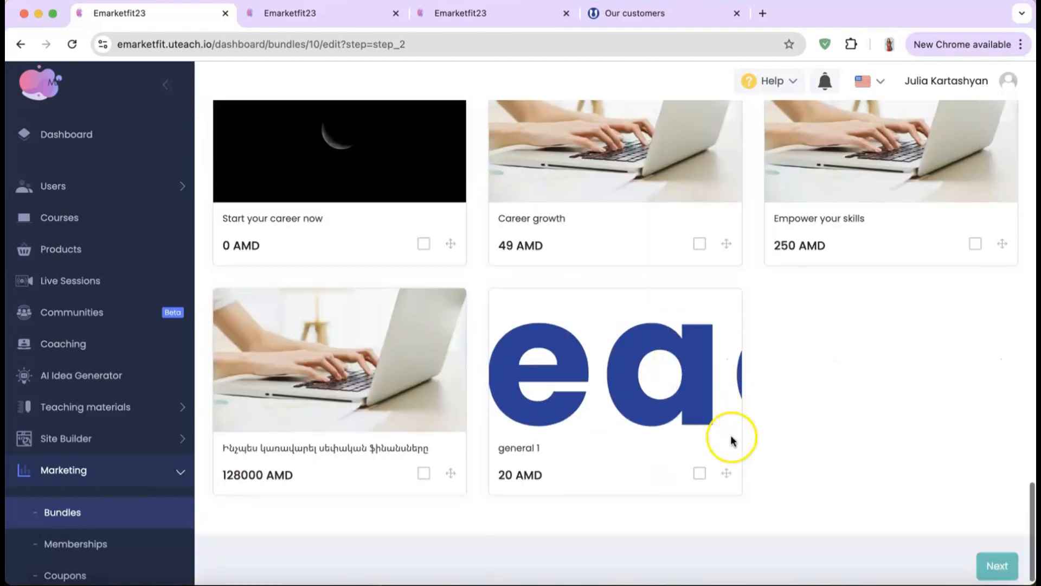
click(700, 473)
scroll(795, 454, down, 1)
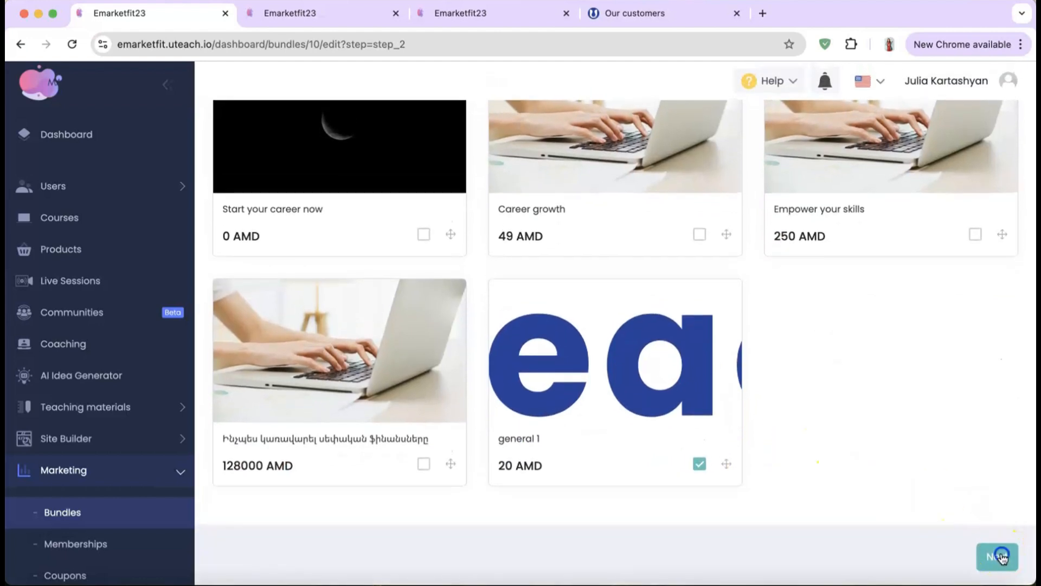
click(1000, 557)
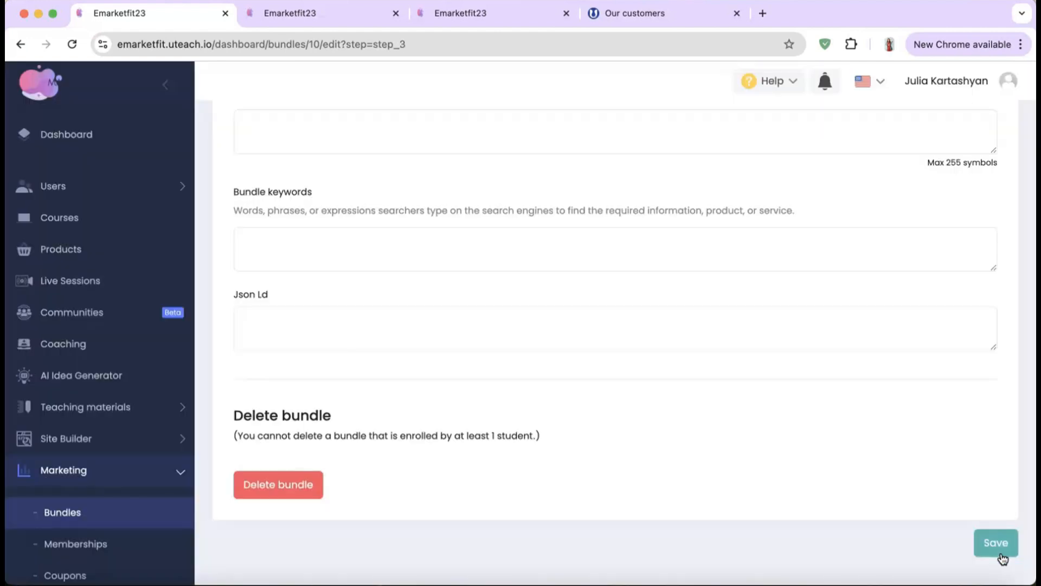
Step: Keep the General bundle in Draft, look over its SEO fields and save it
click(741, 342)
scroll(741, 342, up, 15)
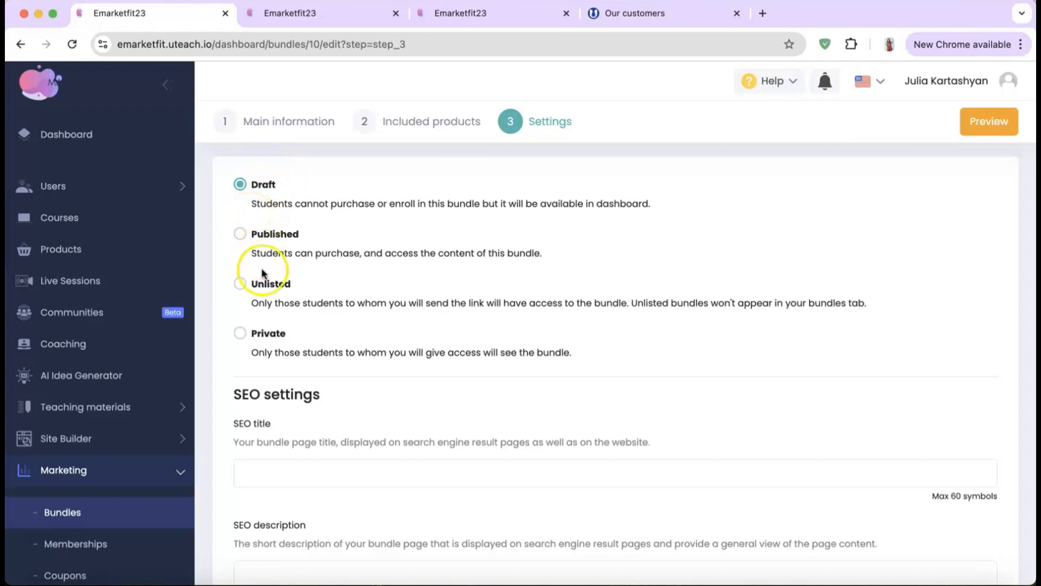
scroll(319, 344, down, 4)
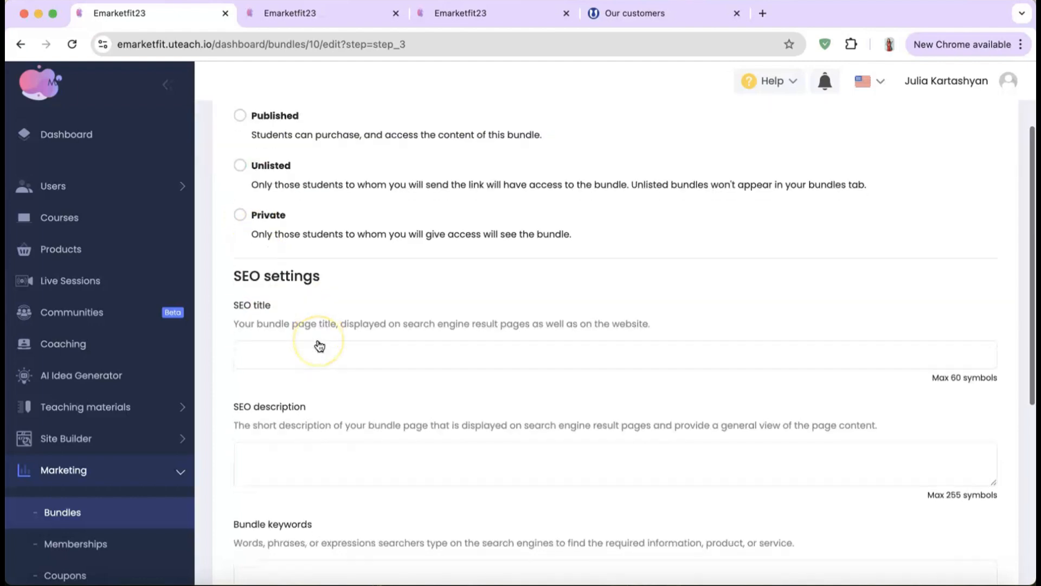
click(309, 277)
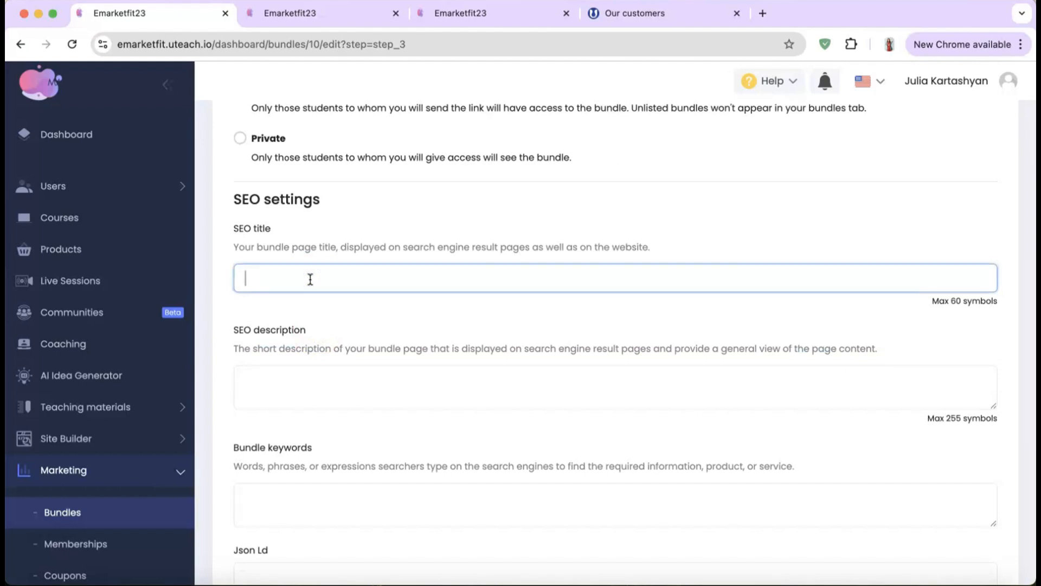
click(335, 387)
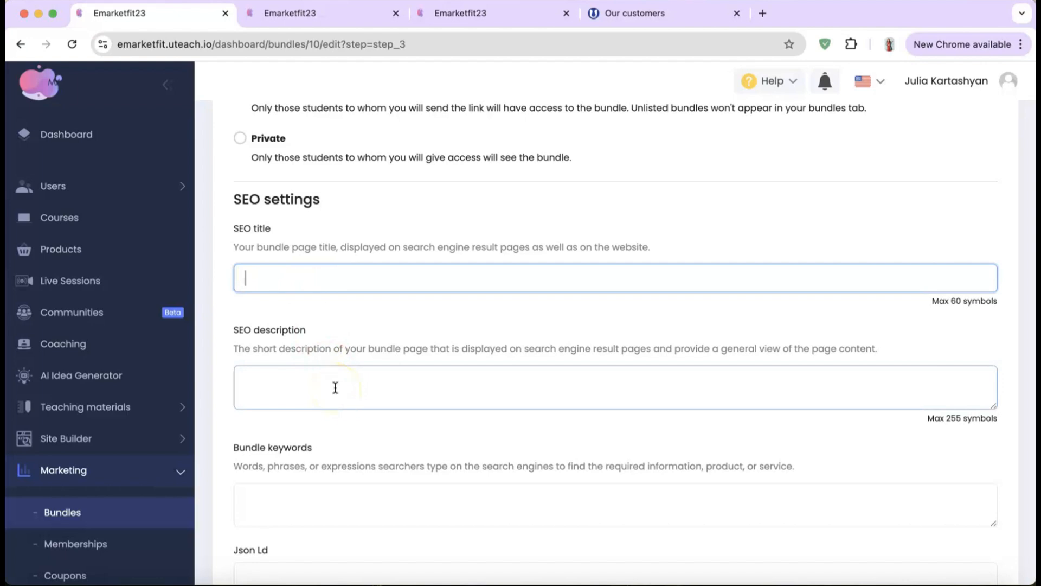
scroll(336, 387, down, 5)
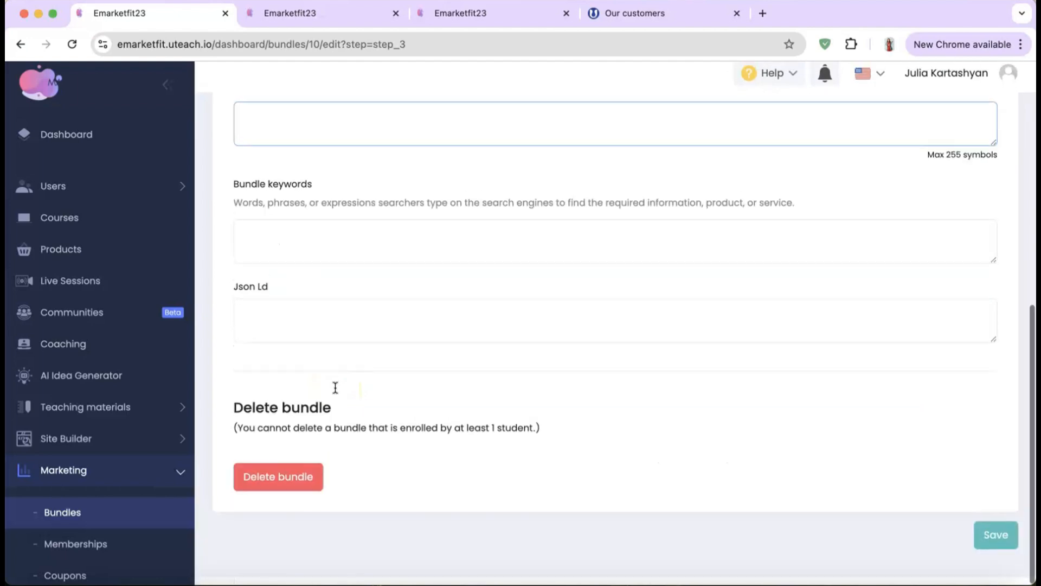
click(318, 413)
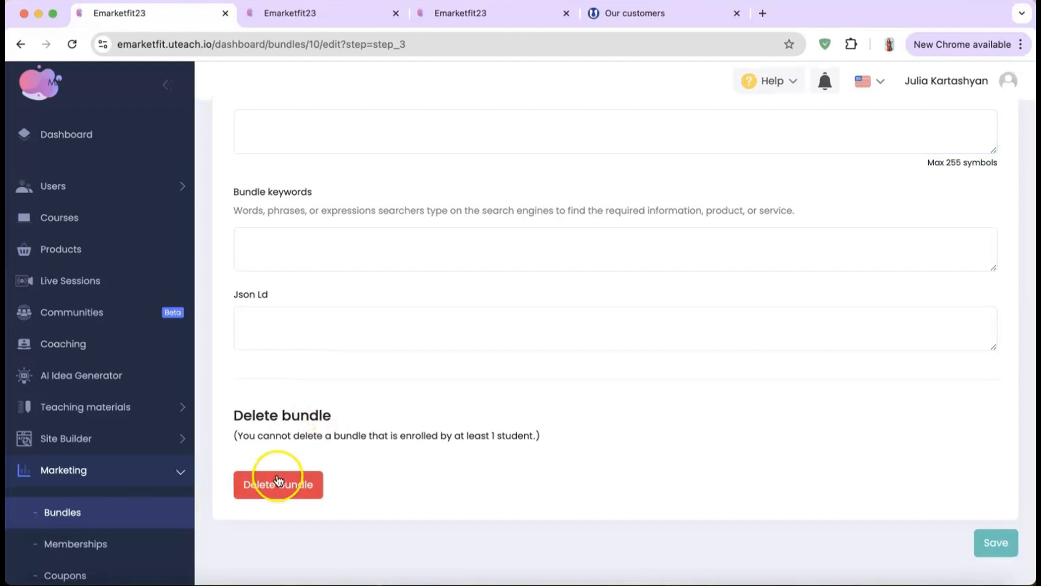
click(996, 542)
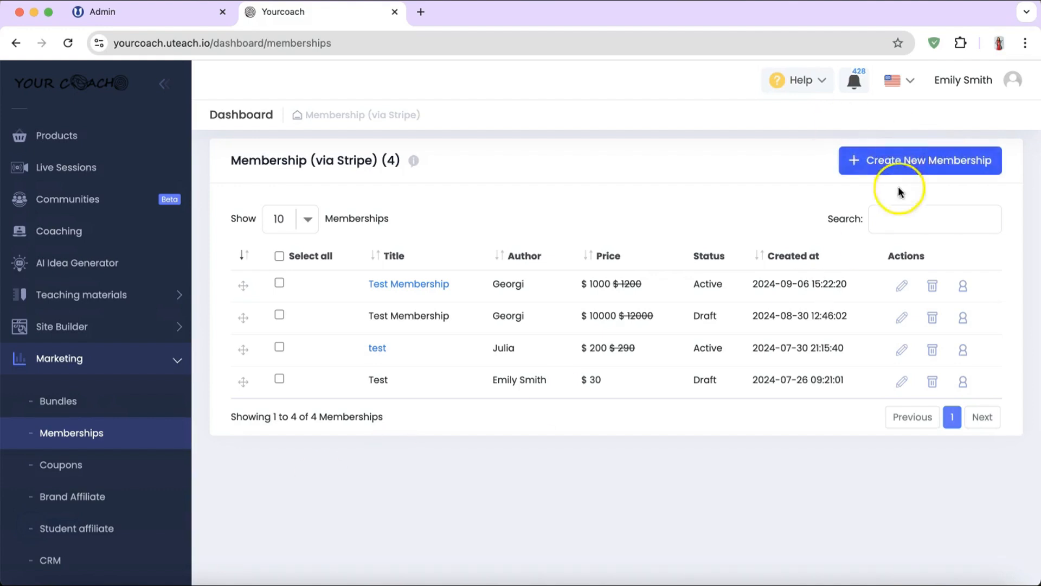
Step: Start membership Bundle 1 with description test, price 200 and old price 280
click(919, 163)
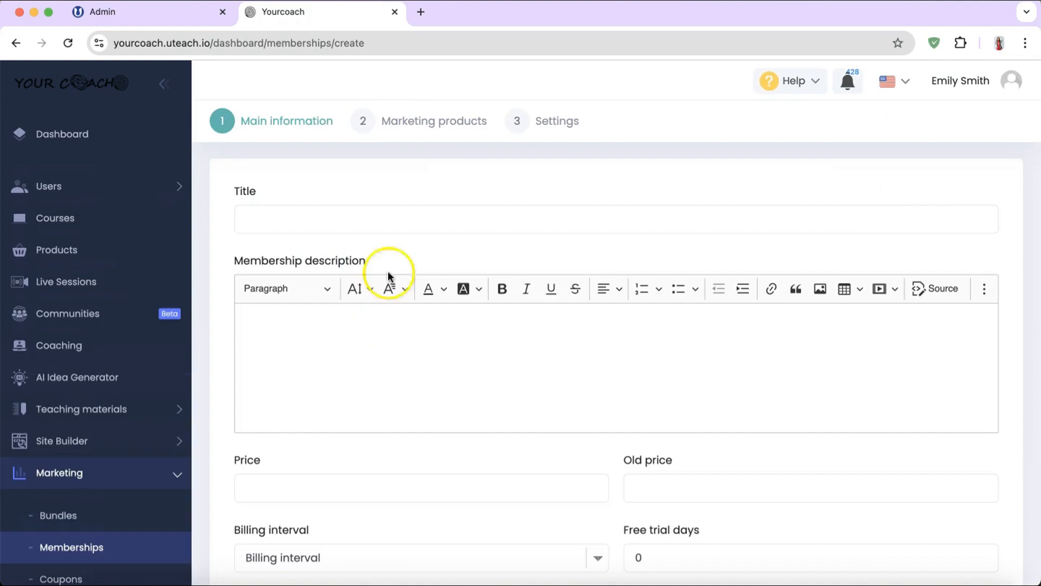
click(391, 222)
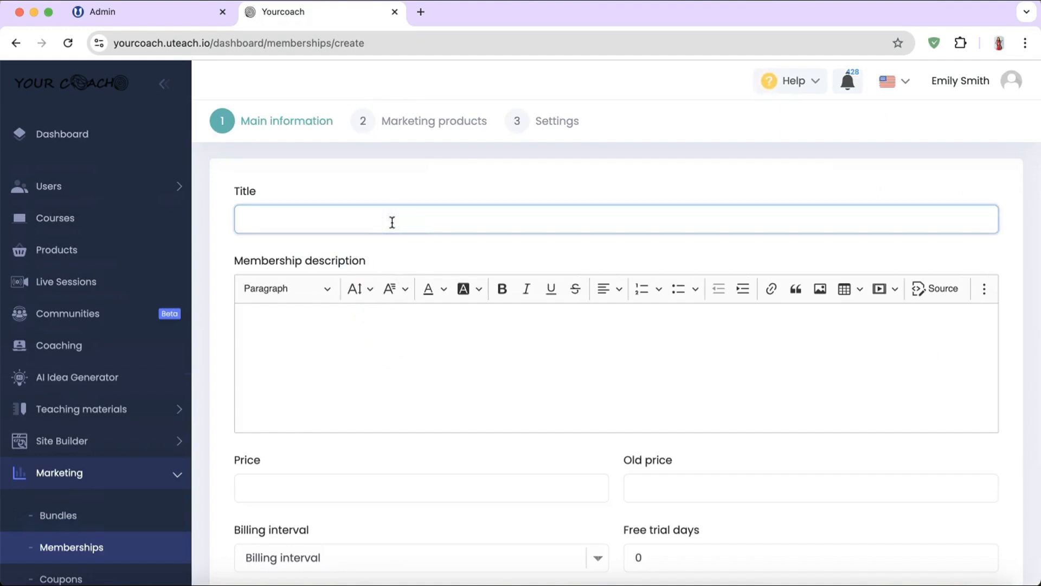
text(Bundle 1)
click(360, 333)
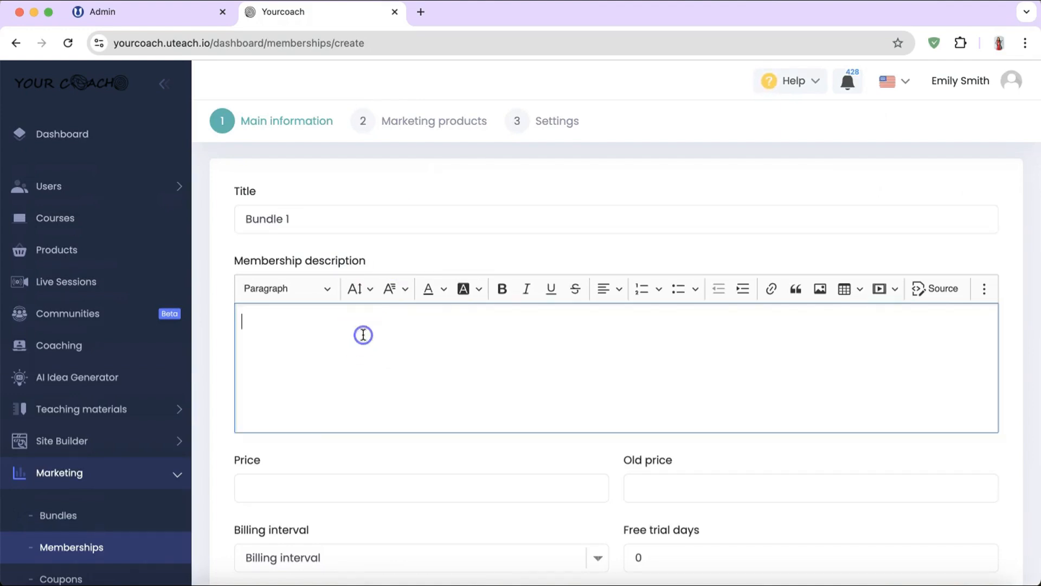
text(test)
scroll(364, 334, down, 3)
click(333, 340)
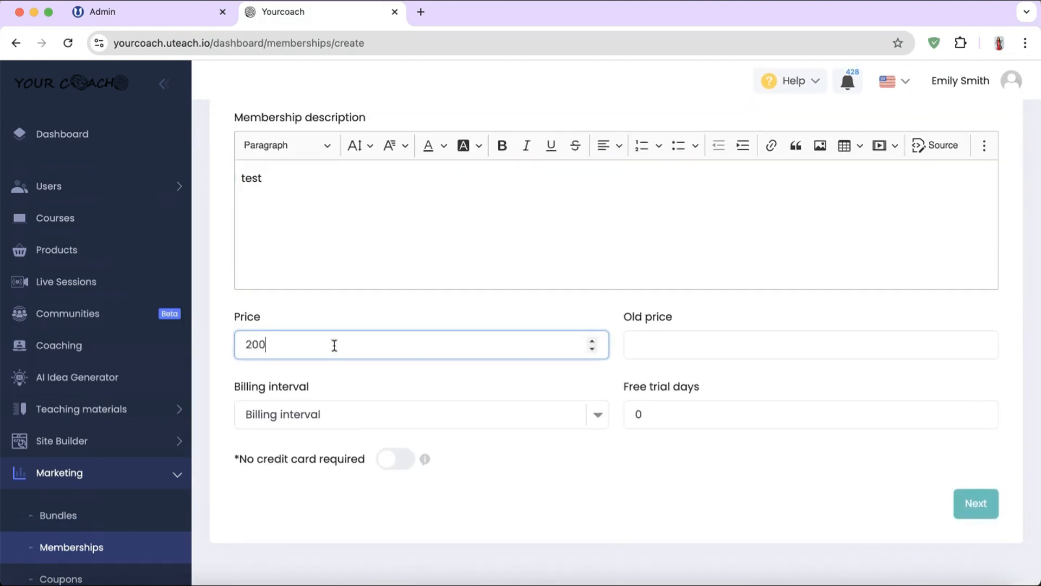
click(675, 347)
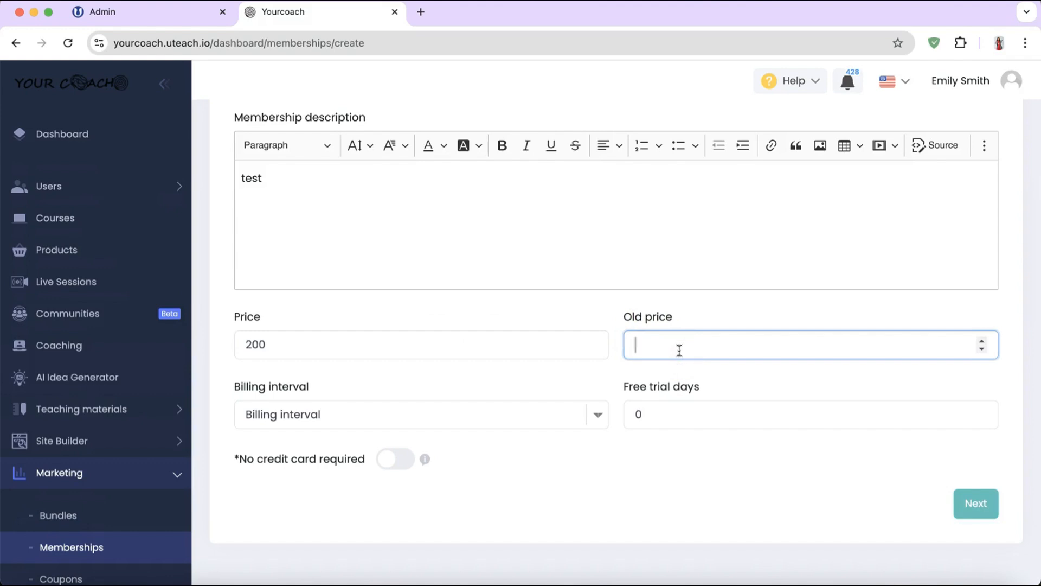
scroll(676, 350, down, 12)
Step: Set 6-month billing and 10 free trial days, with no credit card required
click(473, 414)
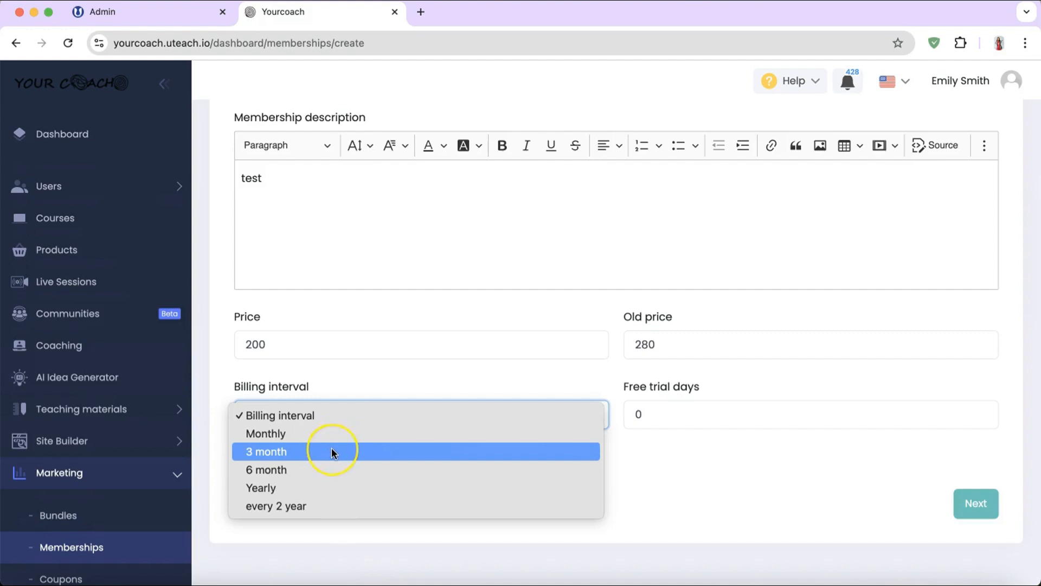
click(302, 467)
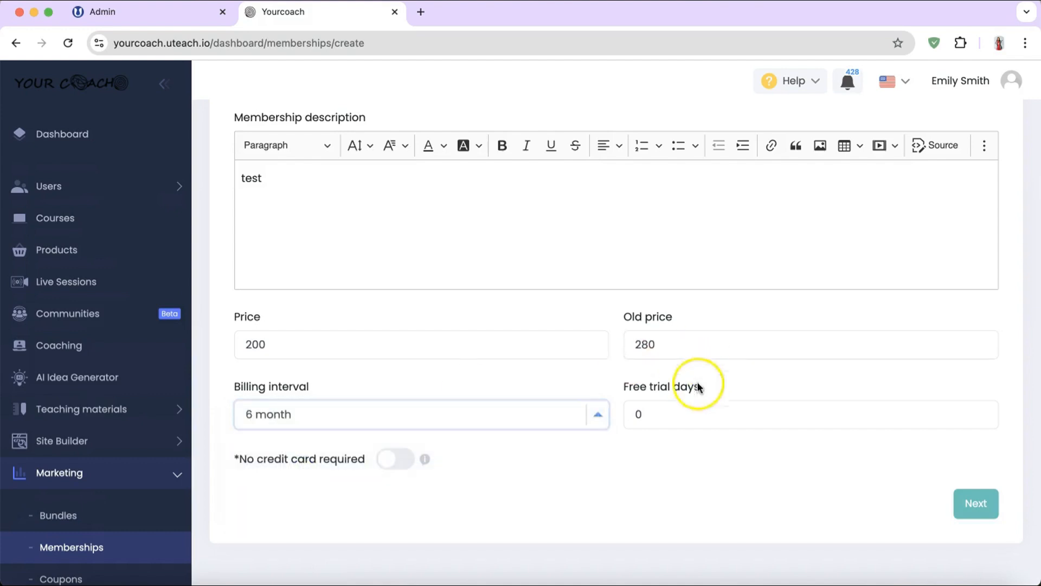
click(672, 415)
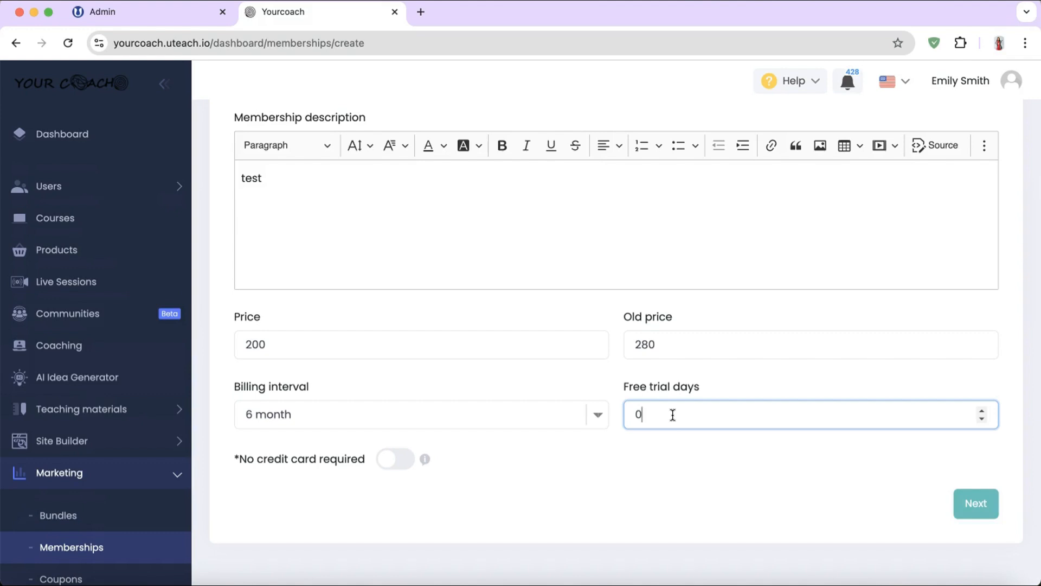
text(10)
click(411, 466)
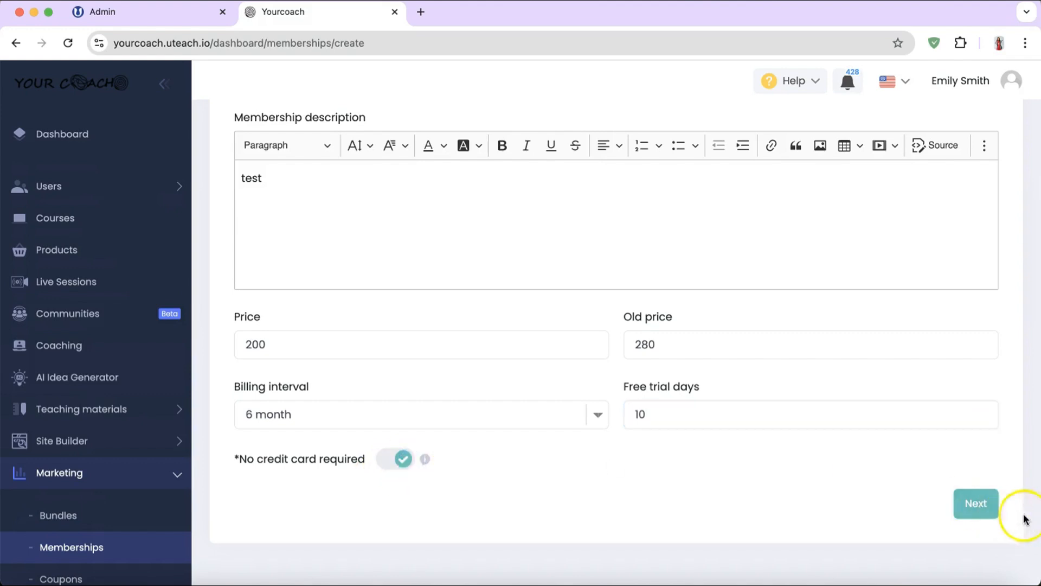
click(978, 508)
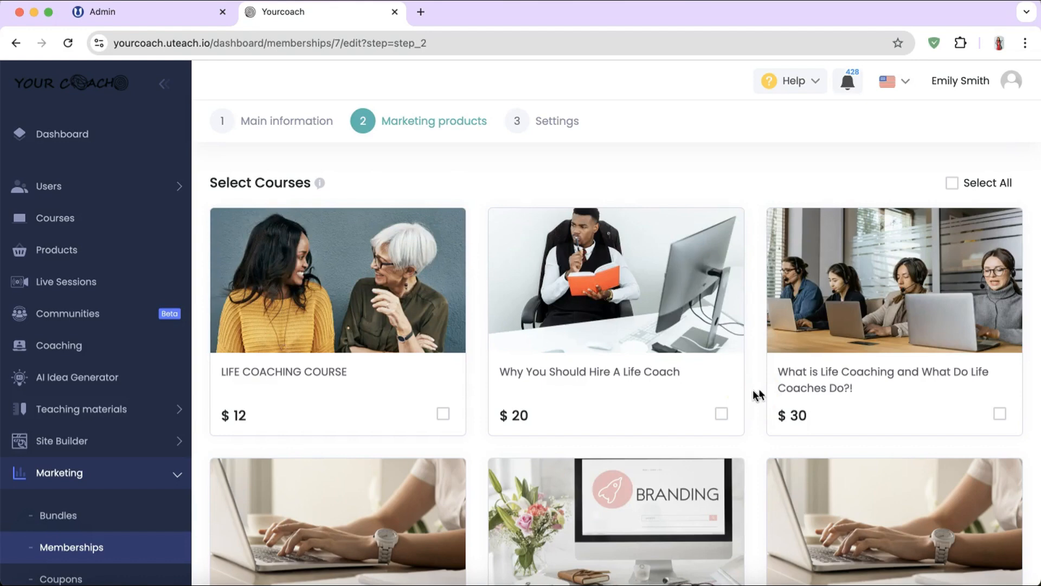
Step: Include Why You Should Hire A Life Coach, How to open an Online School and How To Become A Life Coach
click(722, 414)
scroll(725, 418, down, 15)
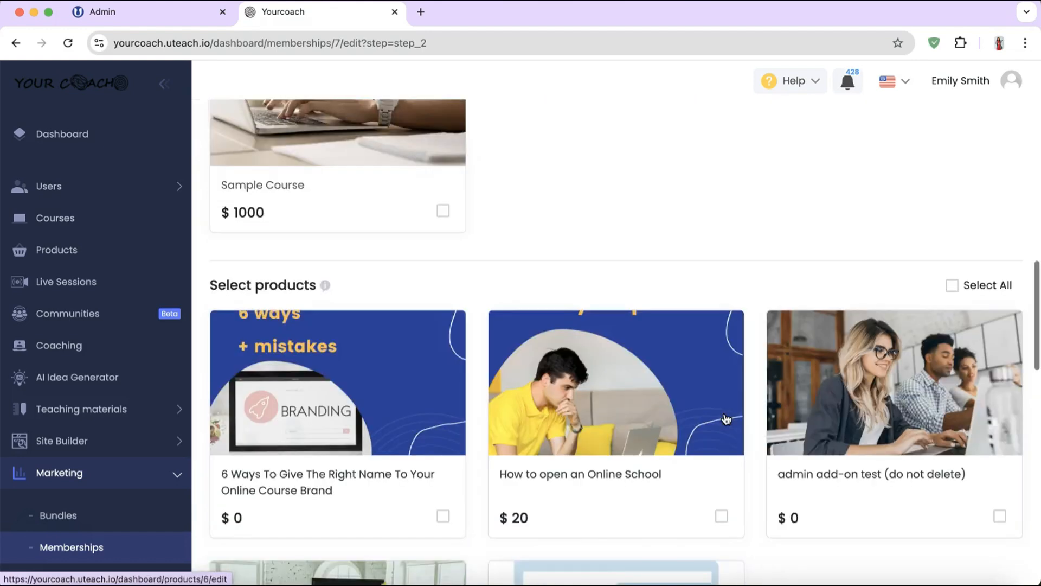
scroll(726, 420, down, 4)
click(722, 303)
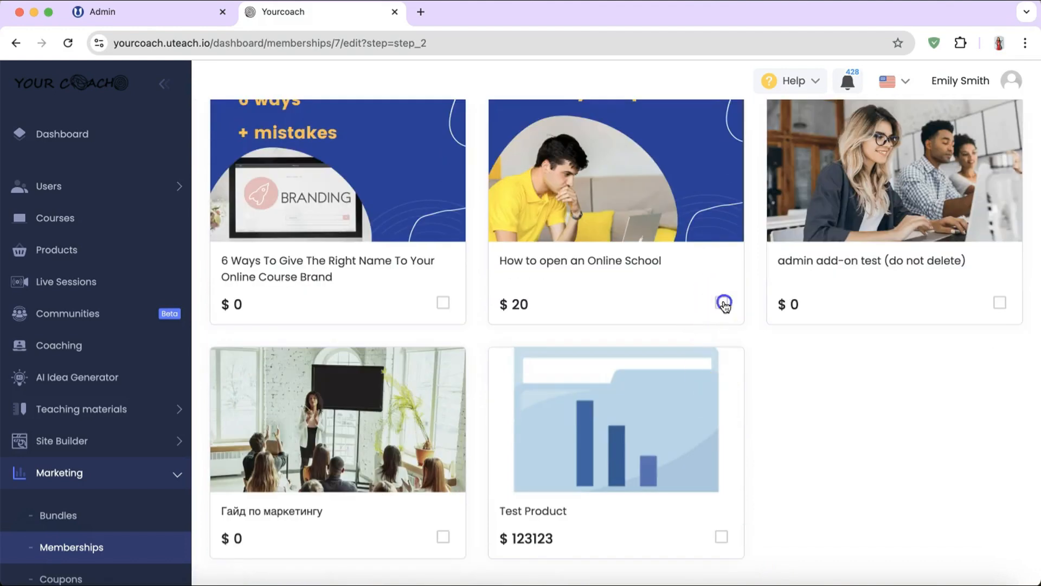
scroll(732, 418, down, 10)
scroll(733, 418, up, 4)
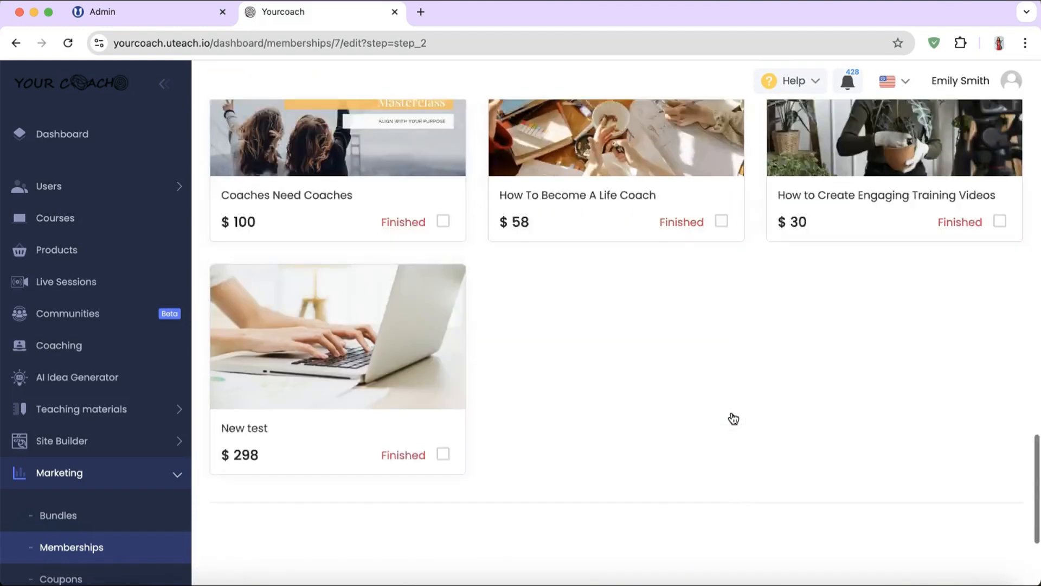
scroll(733, 418, up, 3)
click(722, 383)
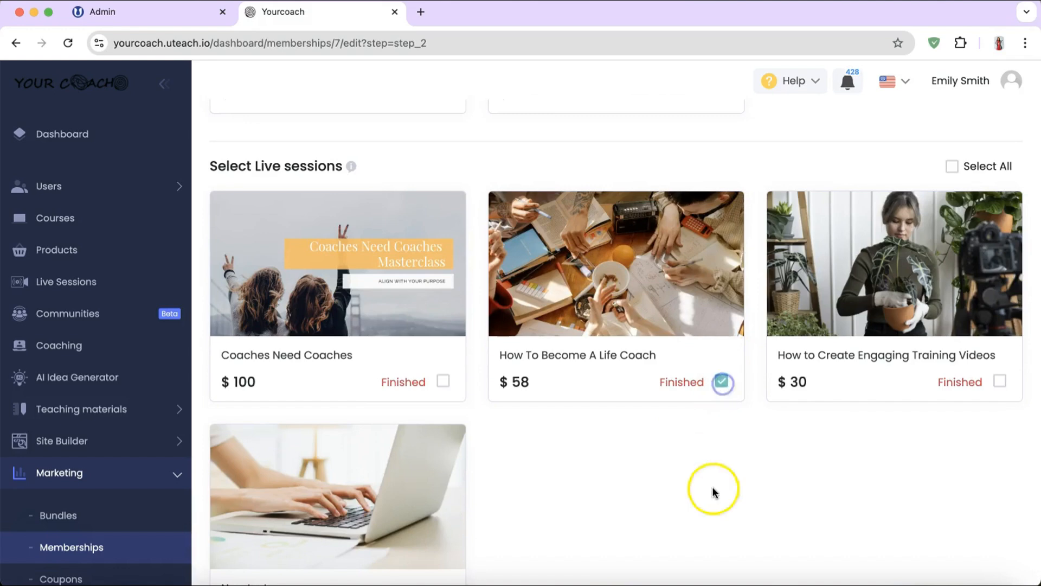
scroll(712, 491, down, 6)
click(1000, 556)
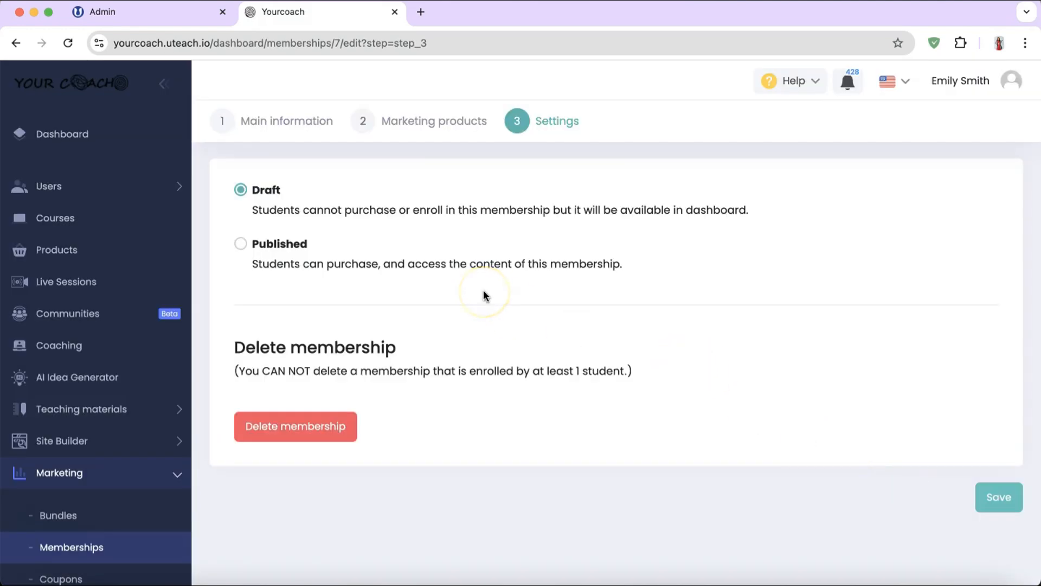
Step: Publish Bundle 1 as an active membership and open the promo codes list
click(358, 267)
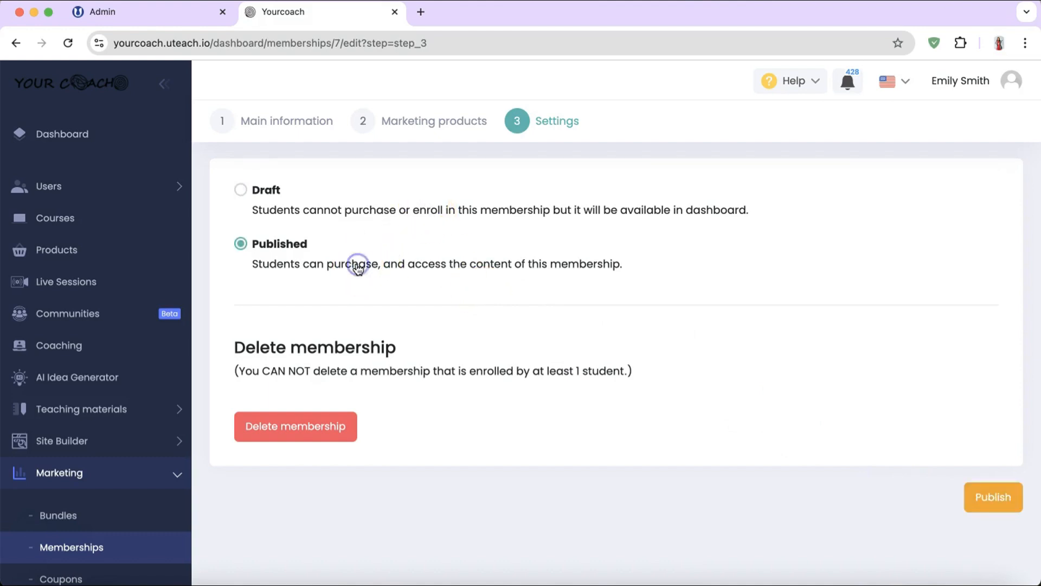
click(989, 502)
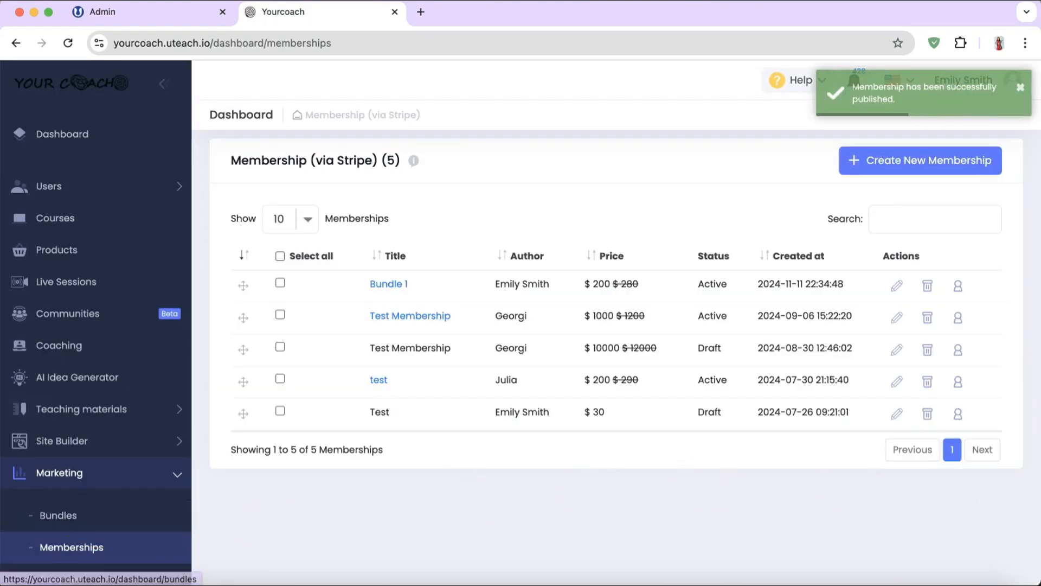
scroll(81, 488, down, 3)
click(106, 423)
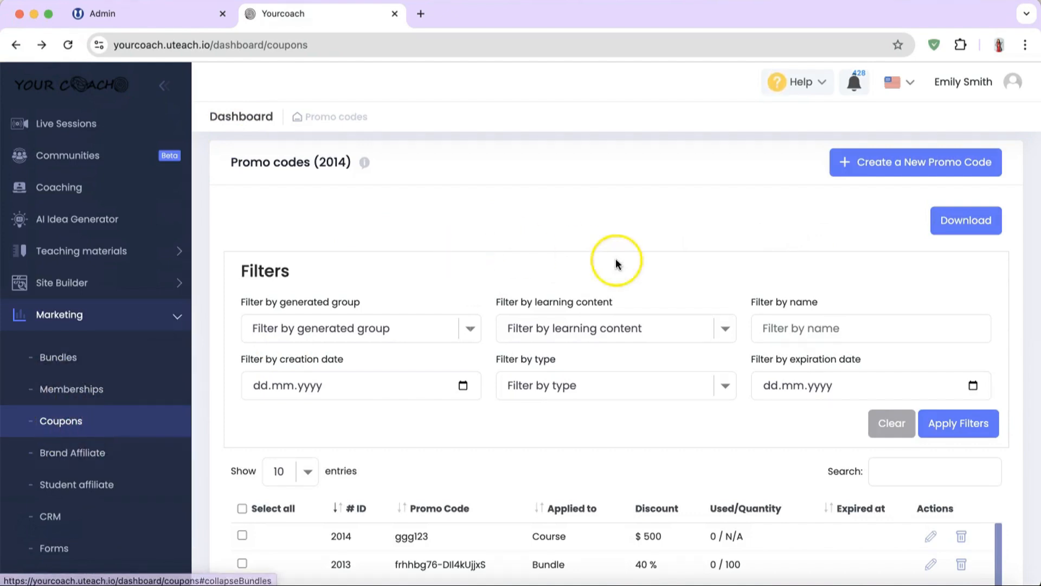
Step: Start a 26% percentage-discount promo code for the course Life coaching 101
click(903, 166)
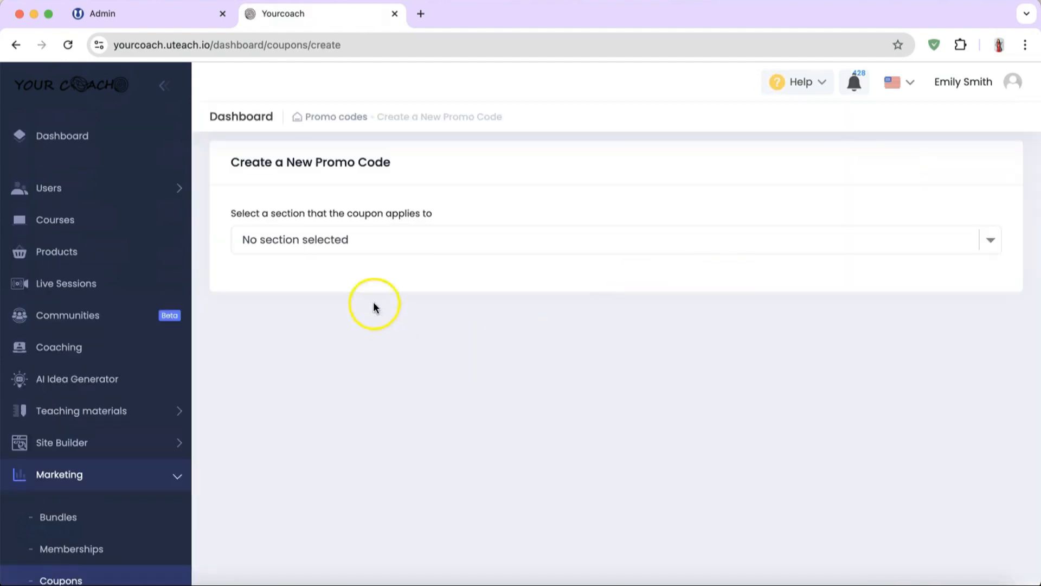
click(355, 250)
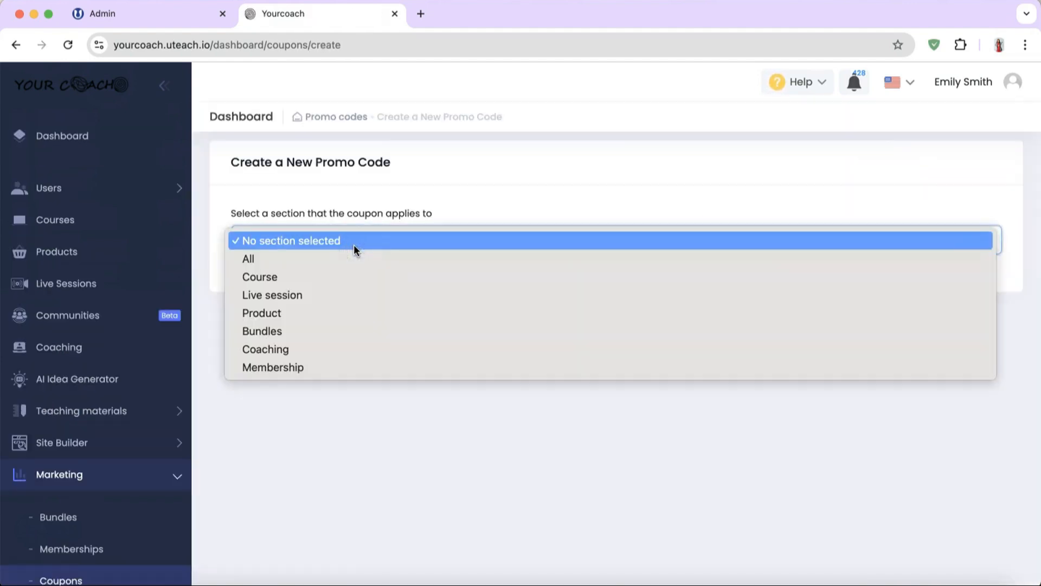
click(314, 277)
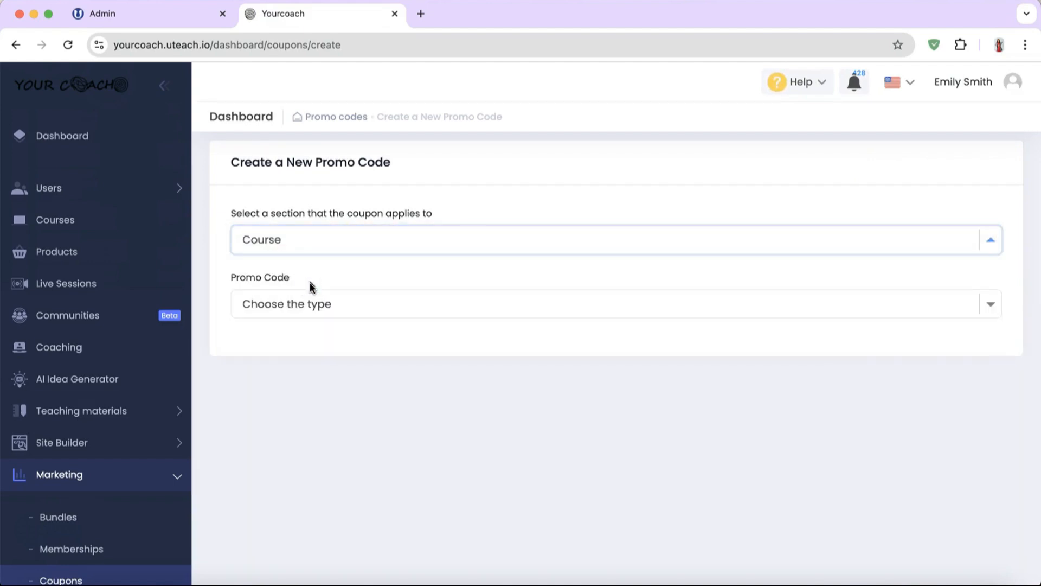
click(310, 305)
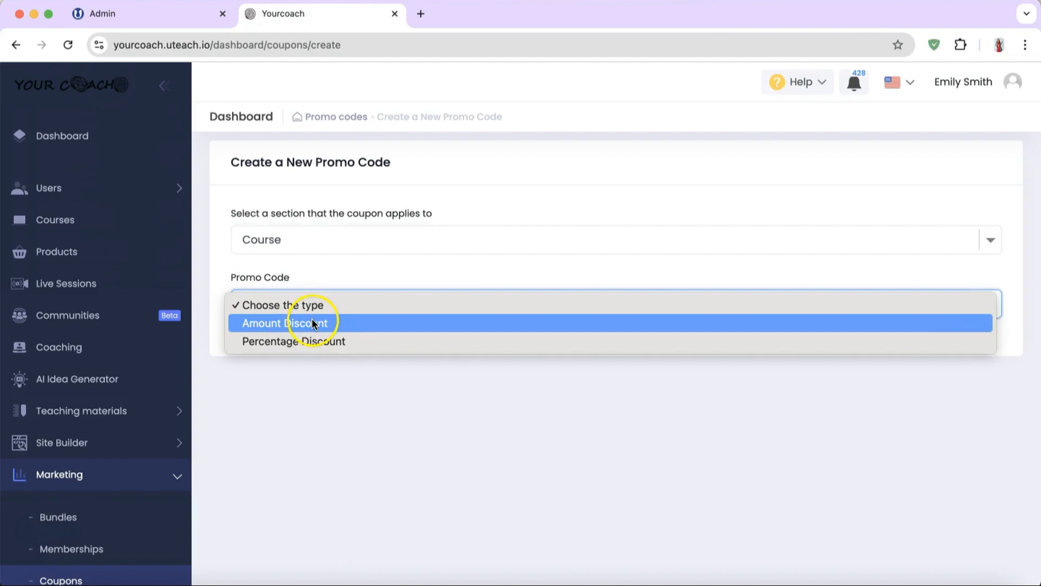
click(314, 340)
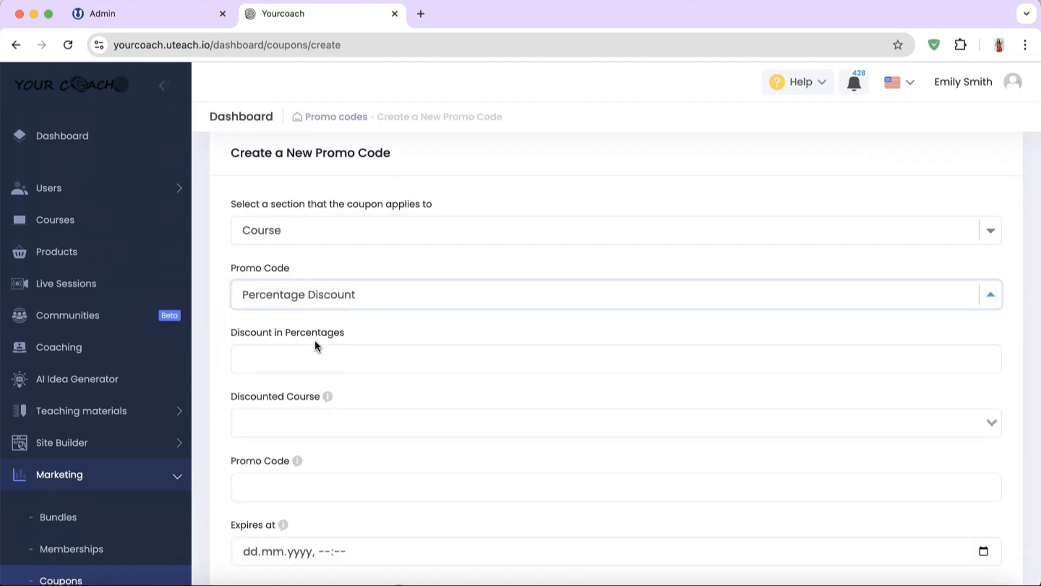
click(322, 357)
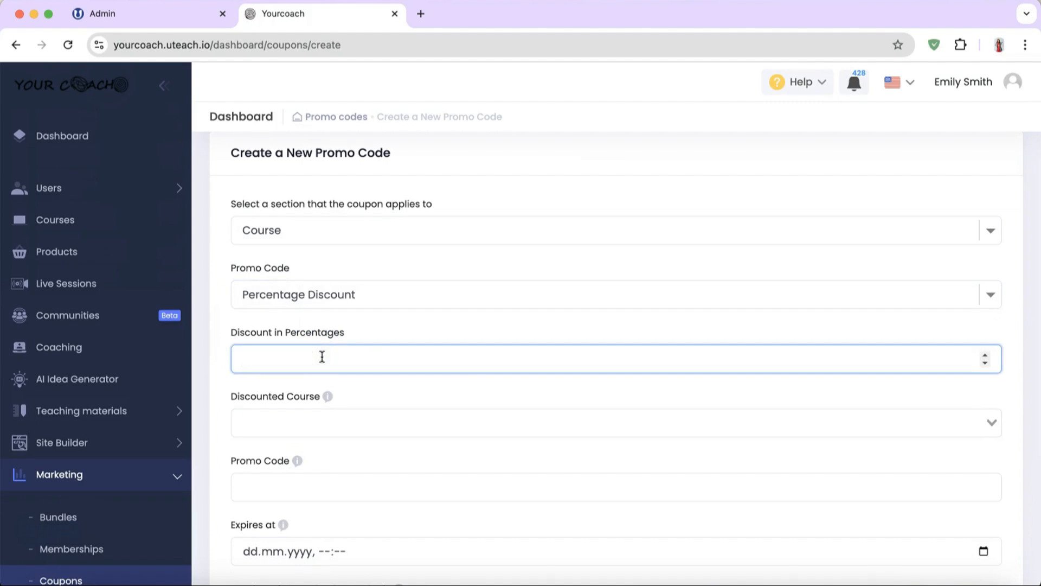
scroll(322, 356, down, 4)
click(297, 347)
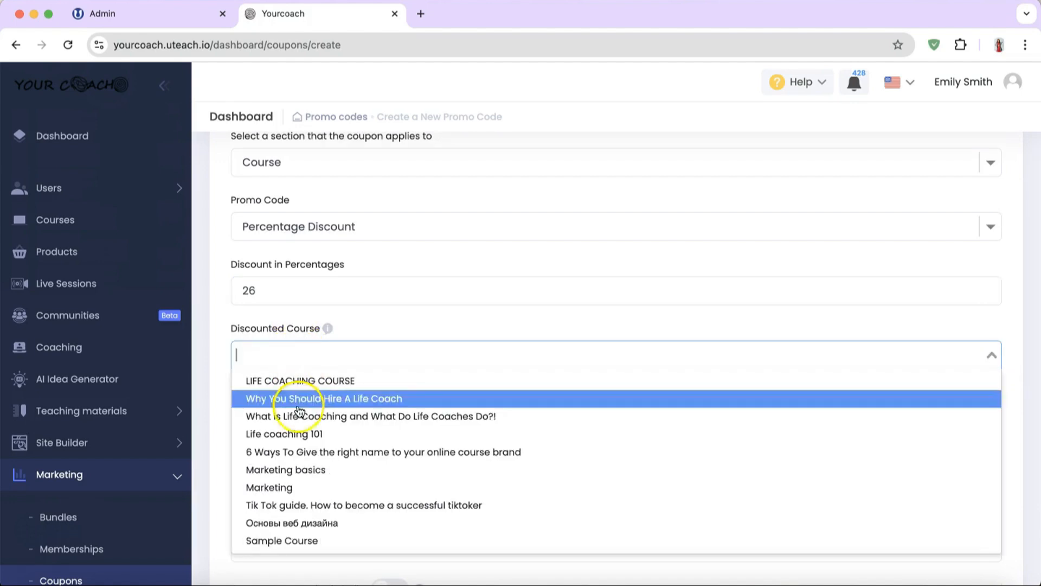
click(292, 432)
Step: Name the code new, set it to expire 14.11.2024 with a 30-use limit, and save
scroll(294, 431, down, 2)
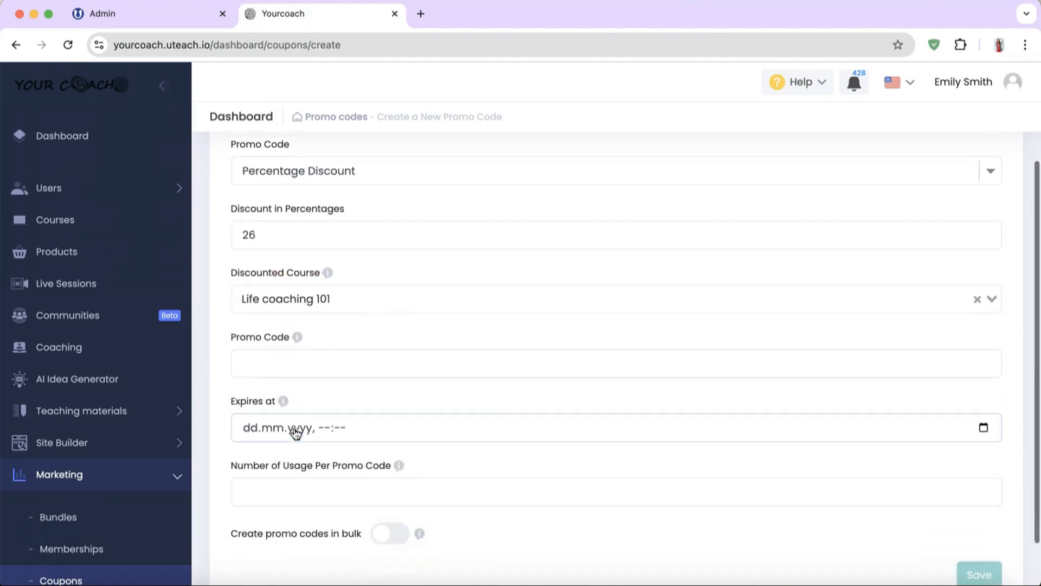
click(292, 361)
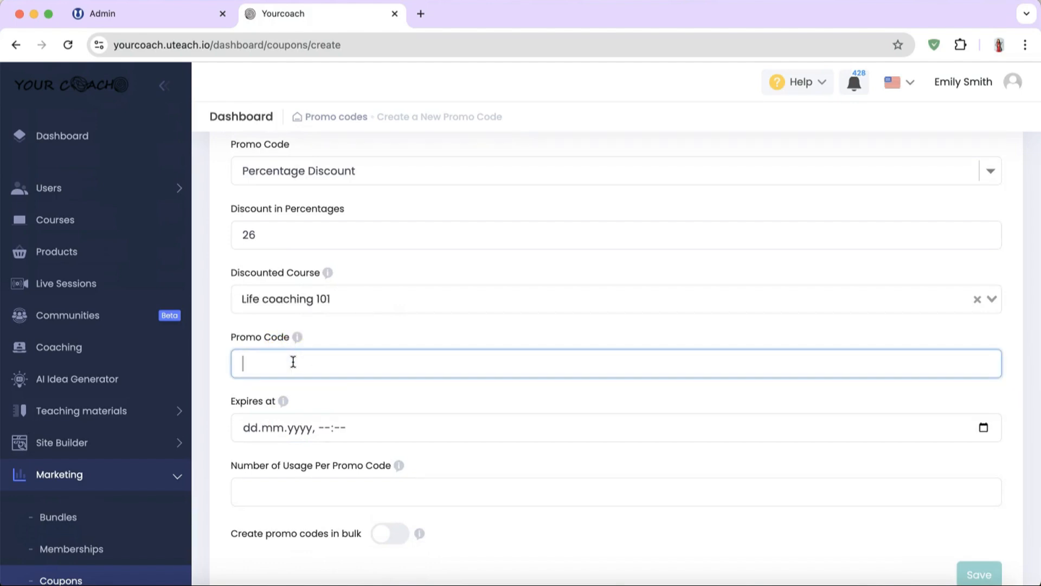
text(new)
scroll(293, 362, down, 2)
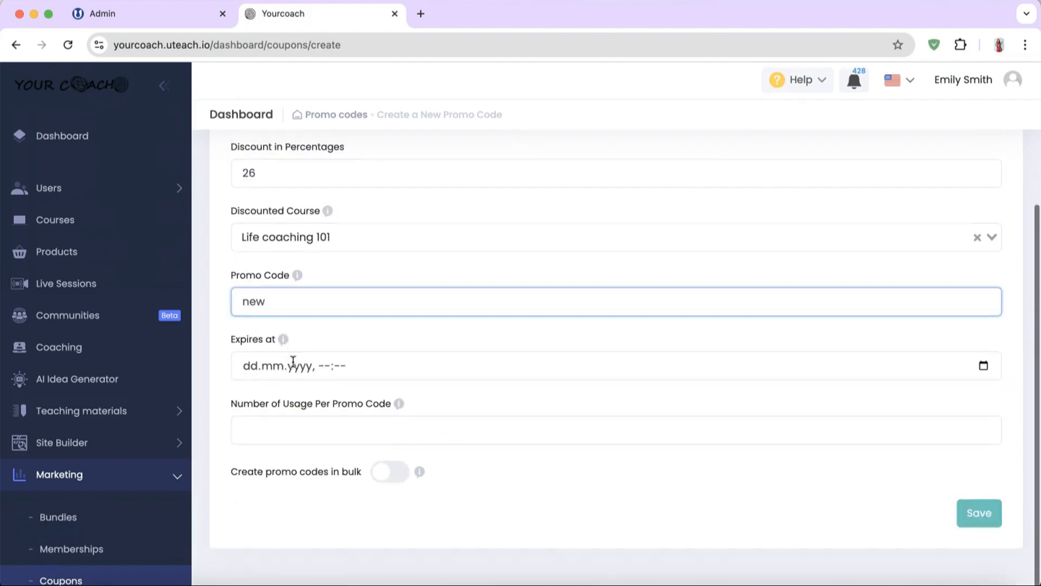
click(983, 368)
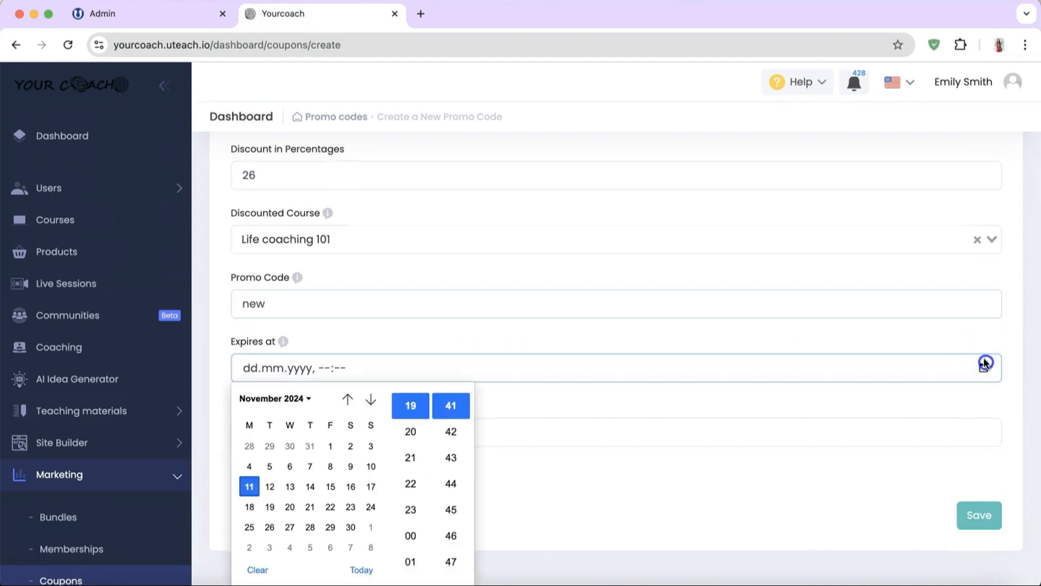
click(310, 487)
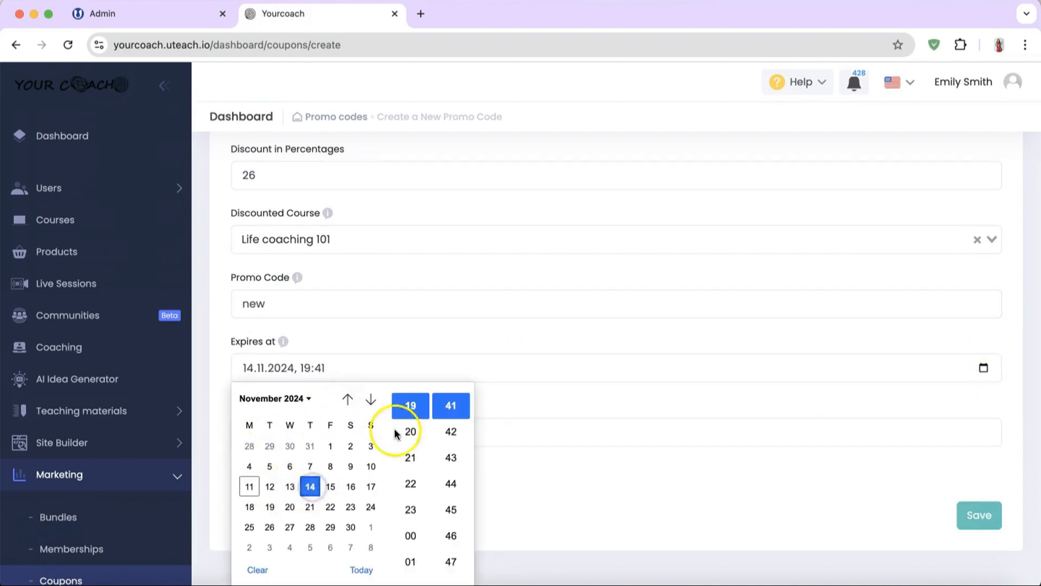
click(557, 366)
click(391, 437)
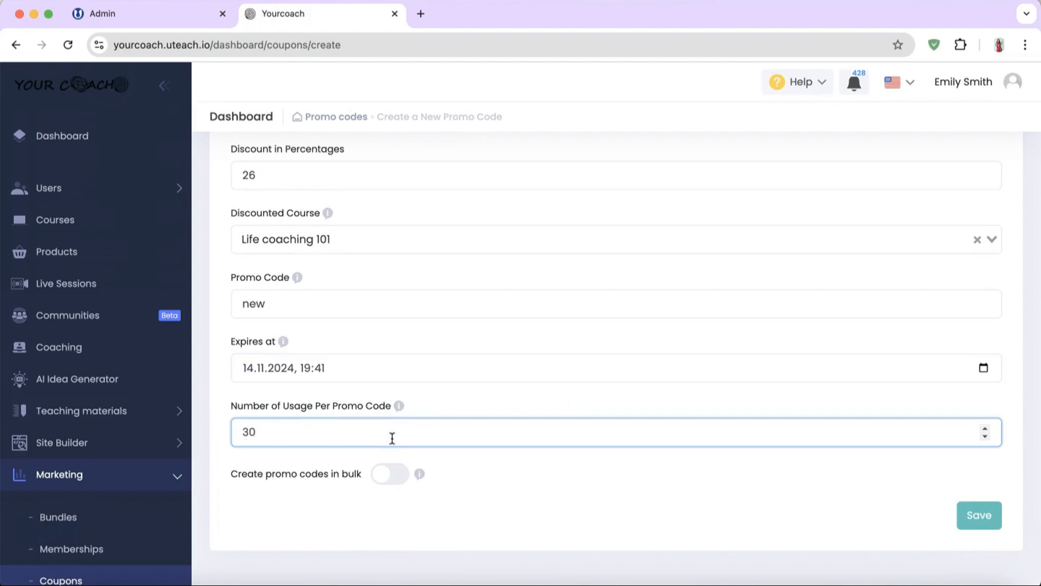
click(978, 515)
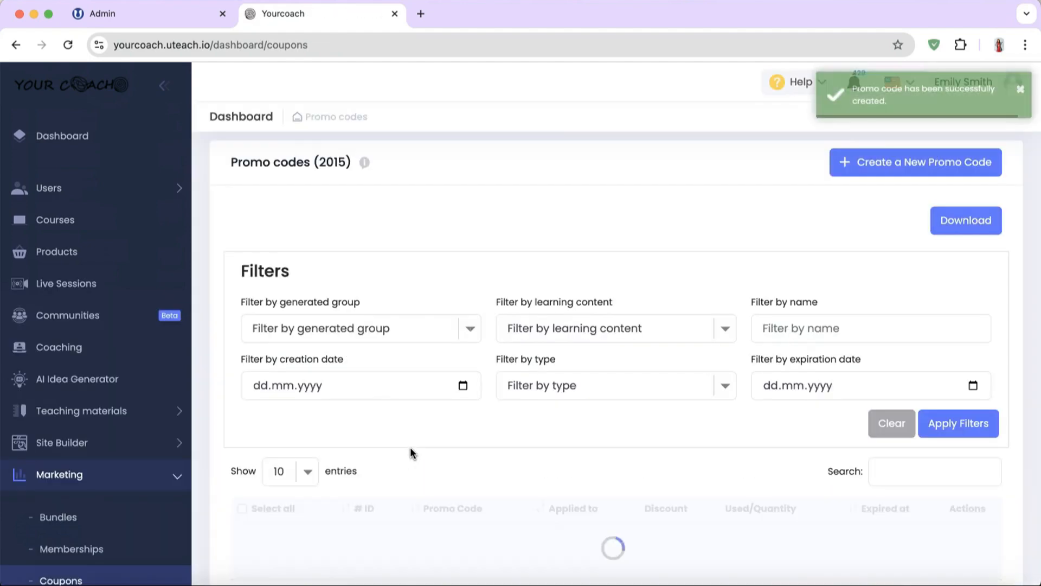
Step: Check that the 'new' code row shows 26% and 0 / 30 uses, then open Memberships
scroll(410, 449, down, 1)
scroll(411, 453, down, 2)
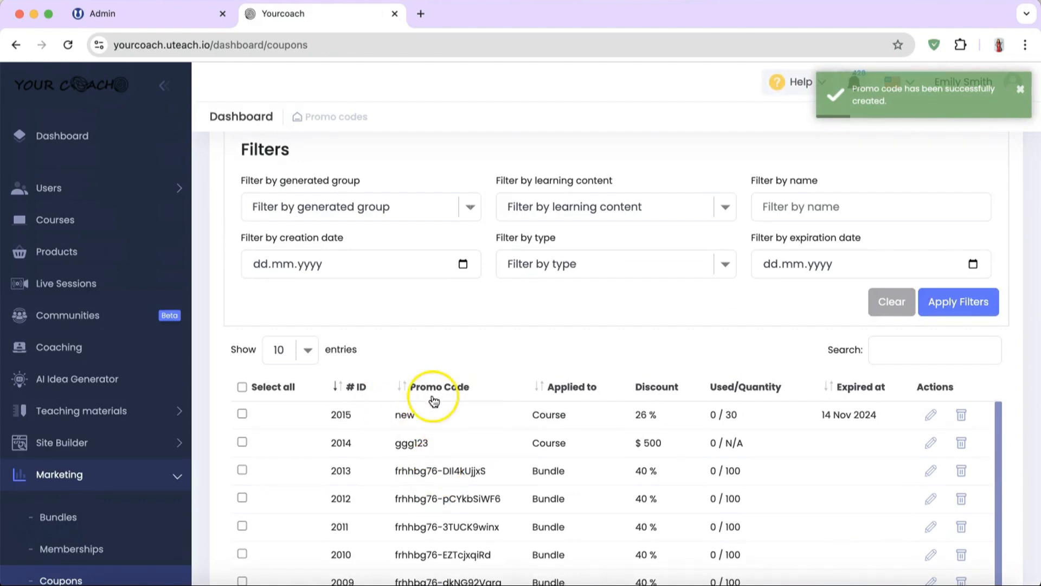
double_click(406, 414)
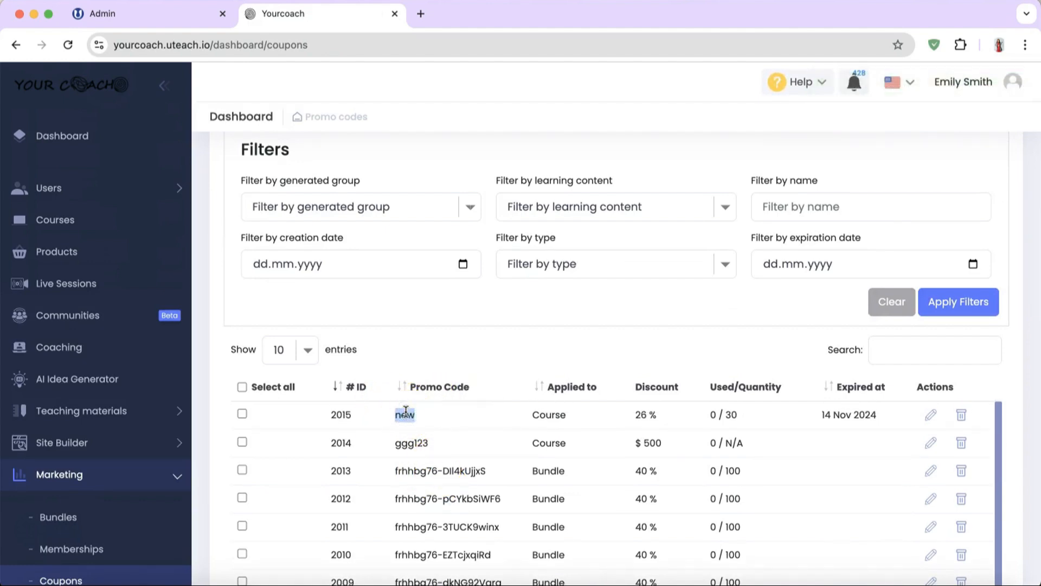
click(681, 414)
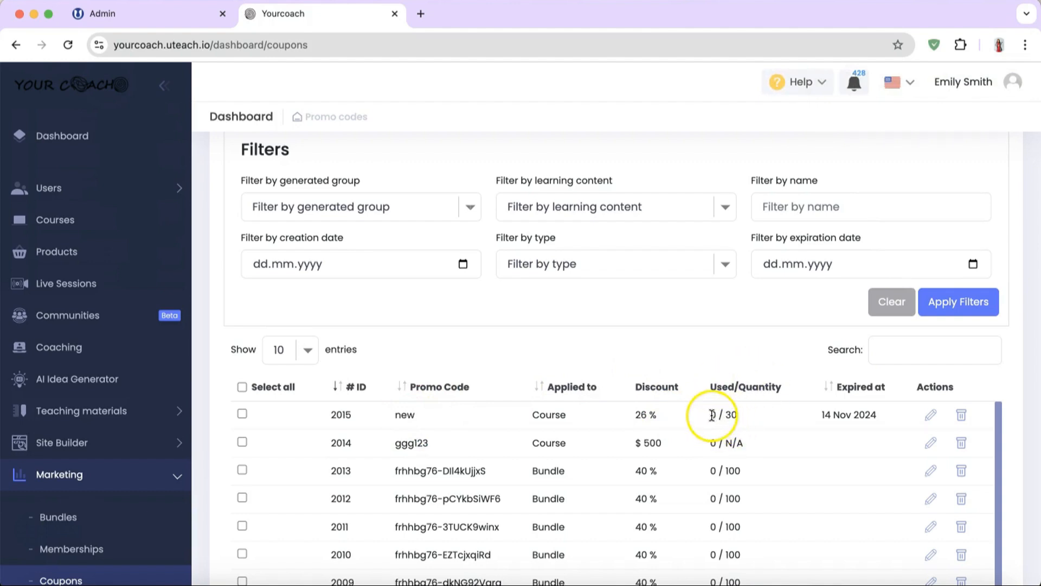
drag(726, 415, 742, 415)
click(743, 415)
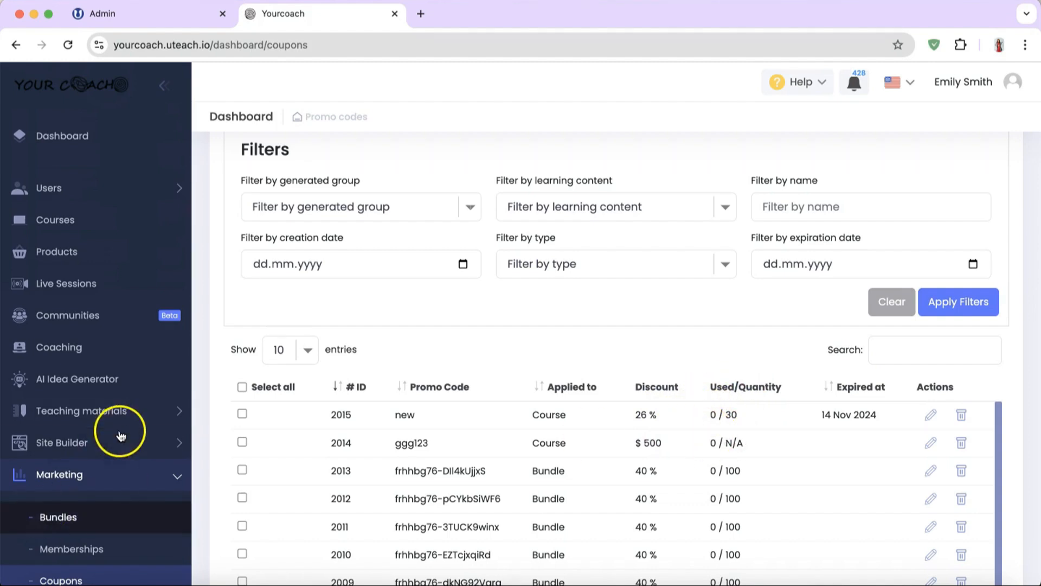
click(71, 547)
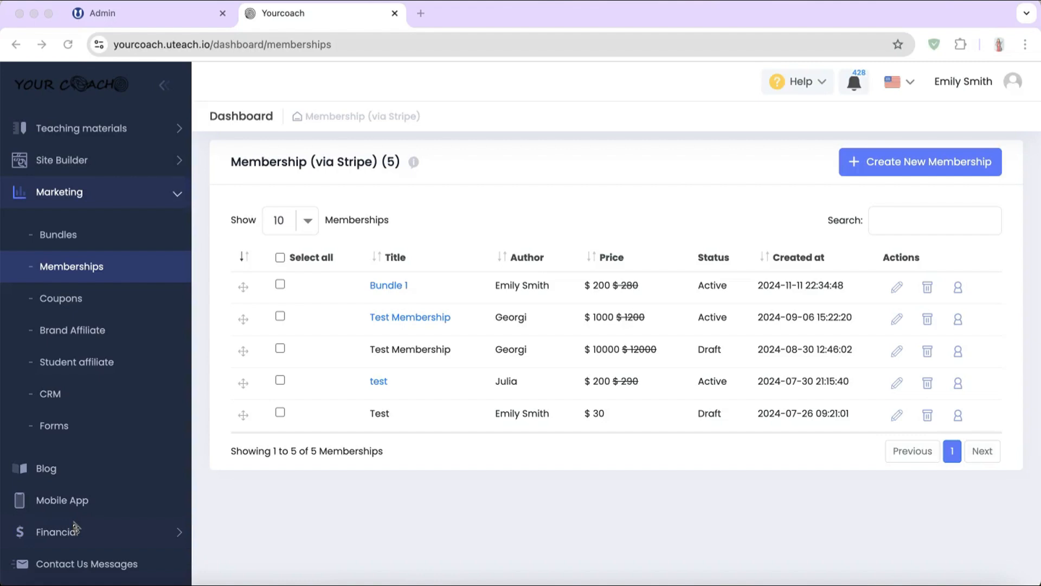
Step: Scroll through Brand Affiliate's referral link, statistics, performance details, payout terms and payment history
click(67, 334)
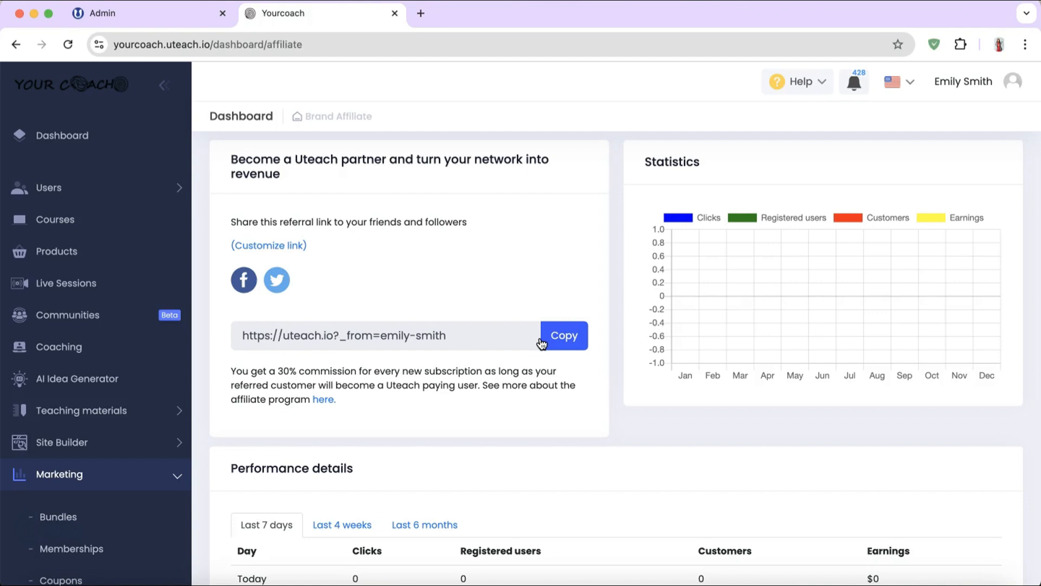
scroll(447, 424, down, 5)
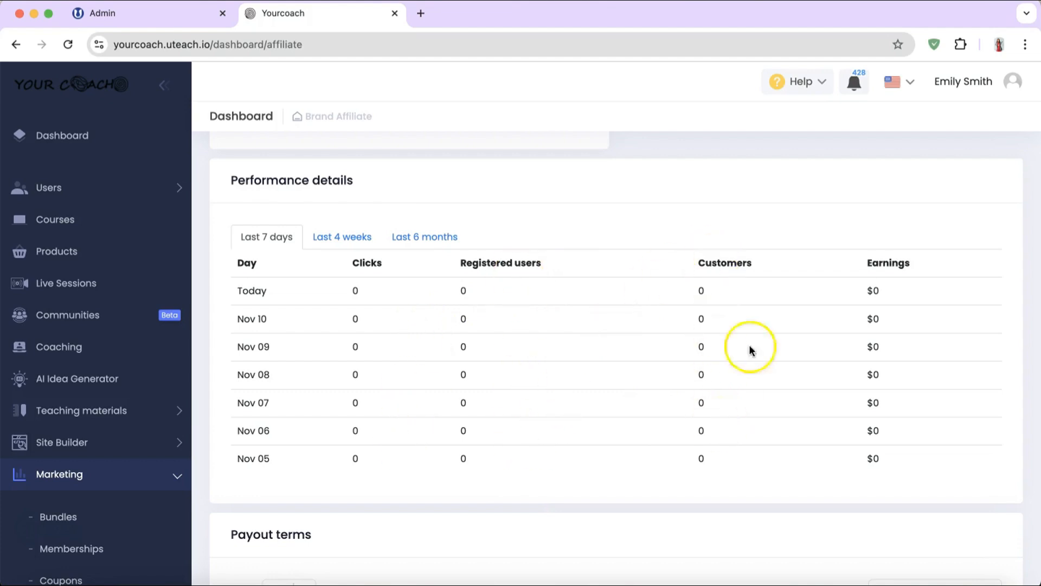
scroll(570, 382, down, 5)
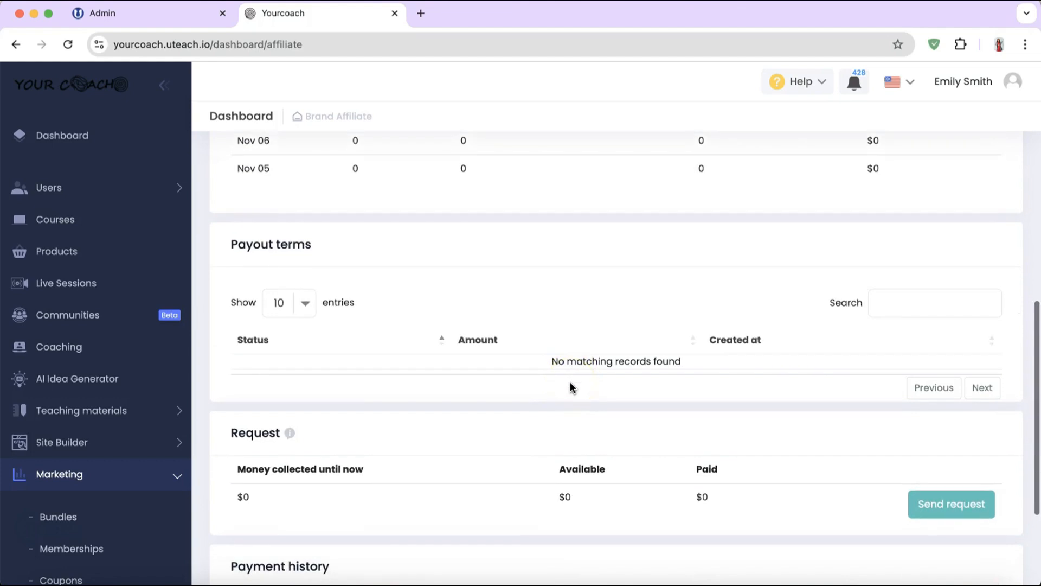
scroll(570, 386, down, 1)
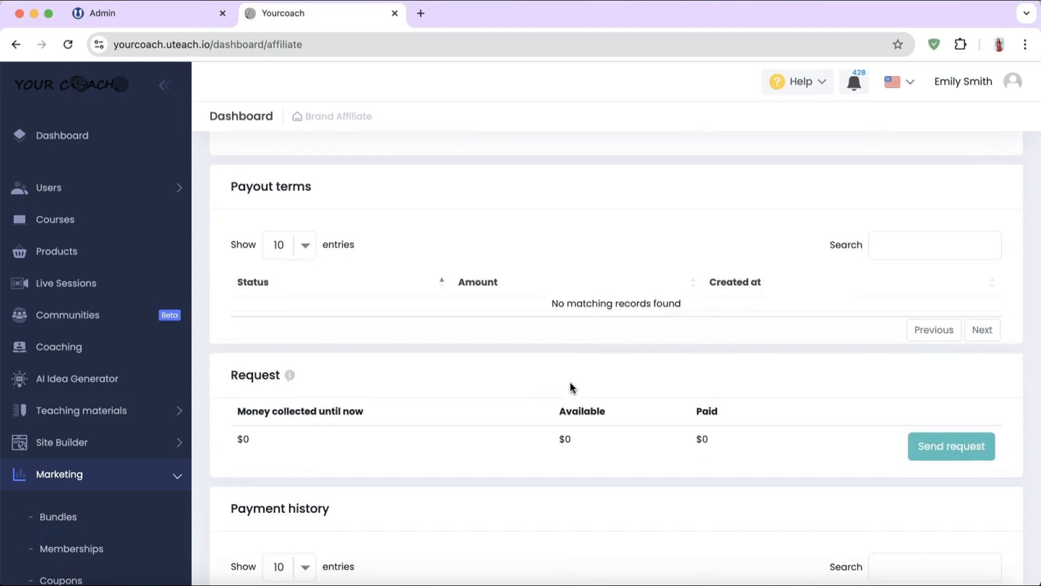
scroll(571, 386, down, 2)
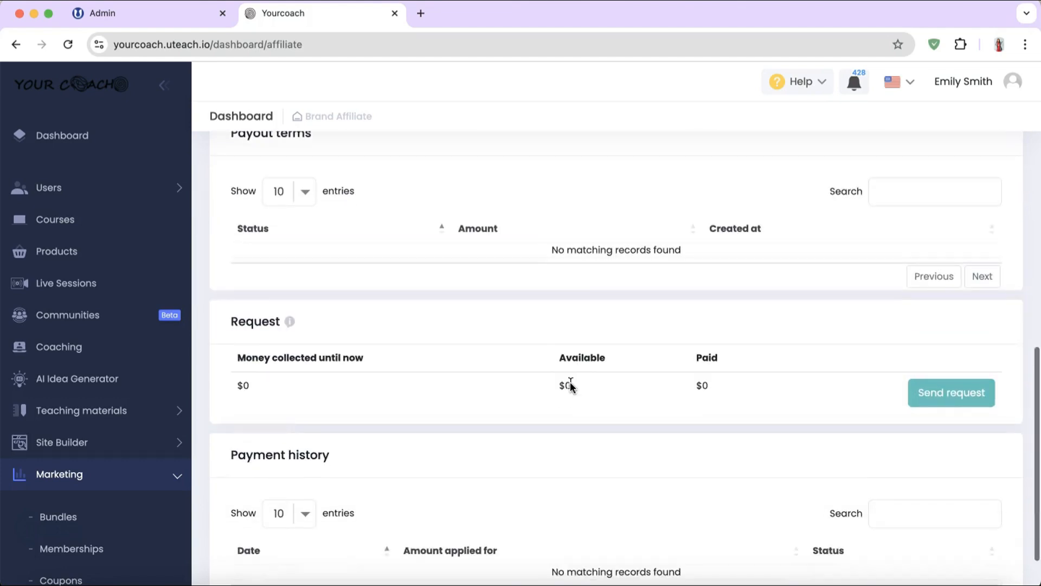
scroll(571, 386, down, 1)
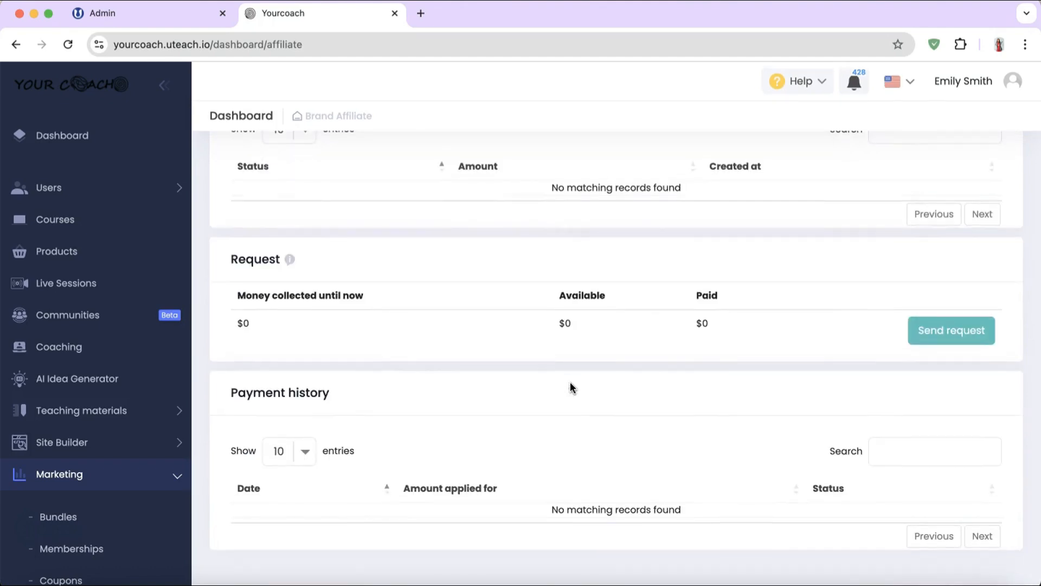
scroll(114, 434, down, 5)
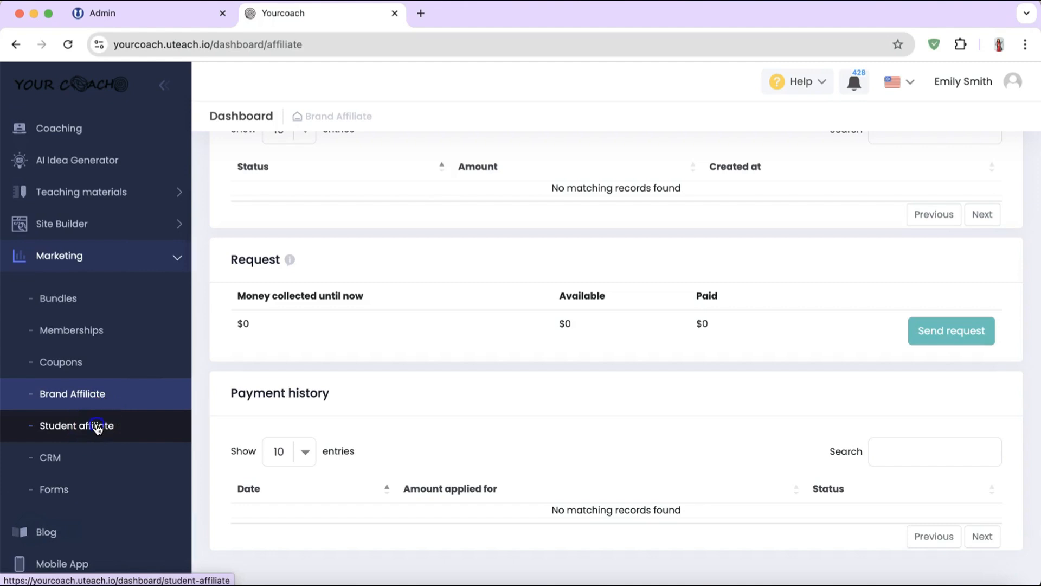
Step: Review Student affiliate's affiliates, 30% commission, 300 minimum request, student requests and earnings overview
click(97, 426)
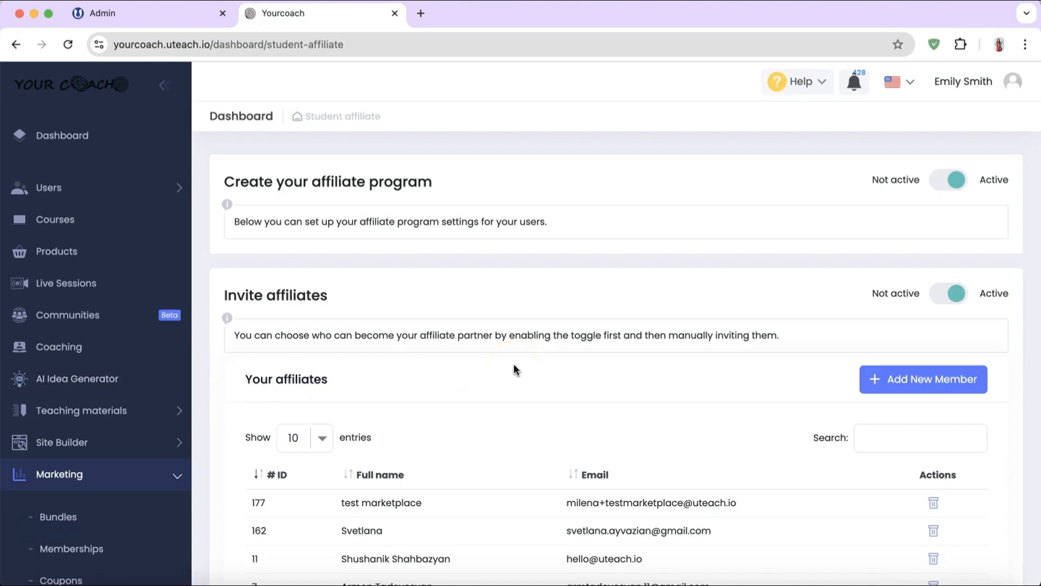
scroll(513, 364, down, 2)
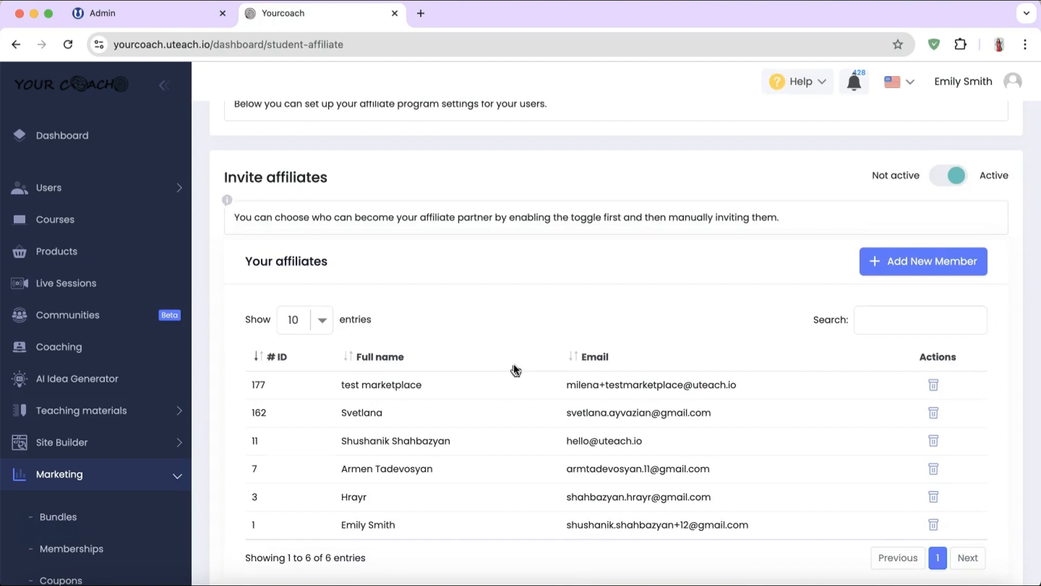
scroll(513, 363, down, 6)
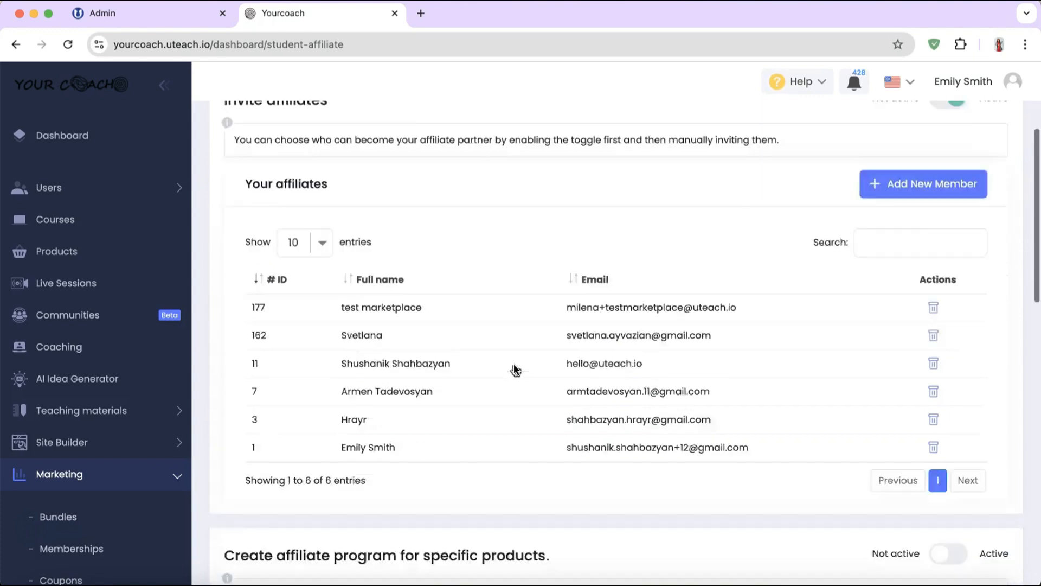
scroll(513, 368, down, 2)
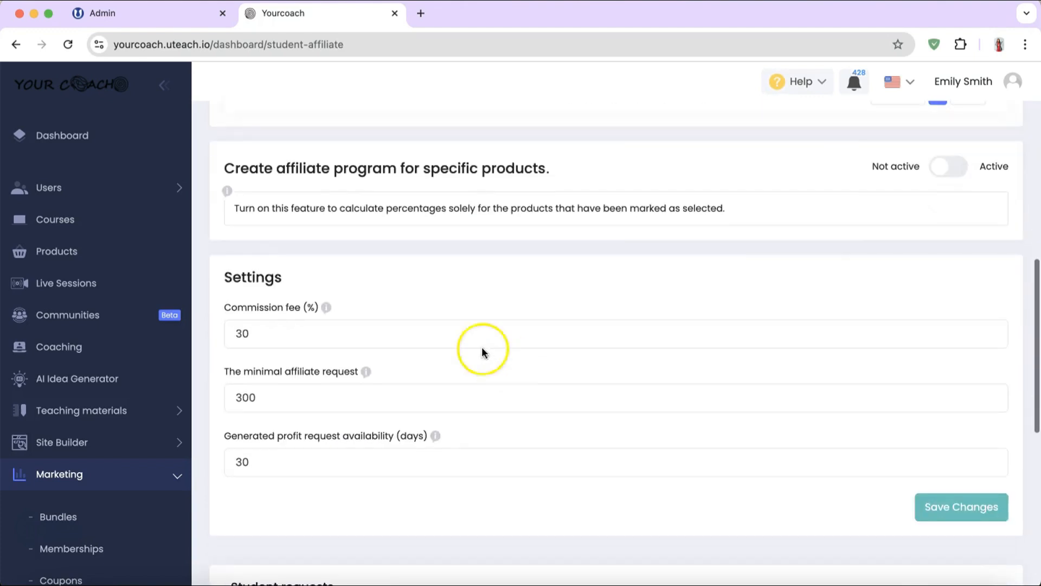
click(435, 388)
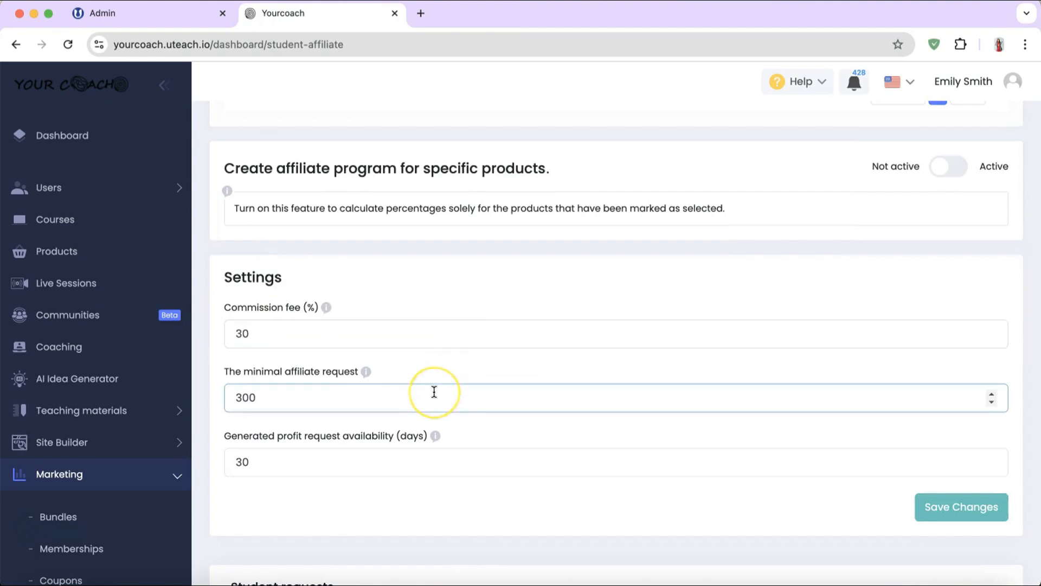
scroll(432, 390, down, 1)
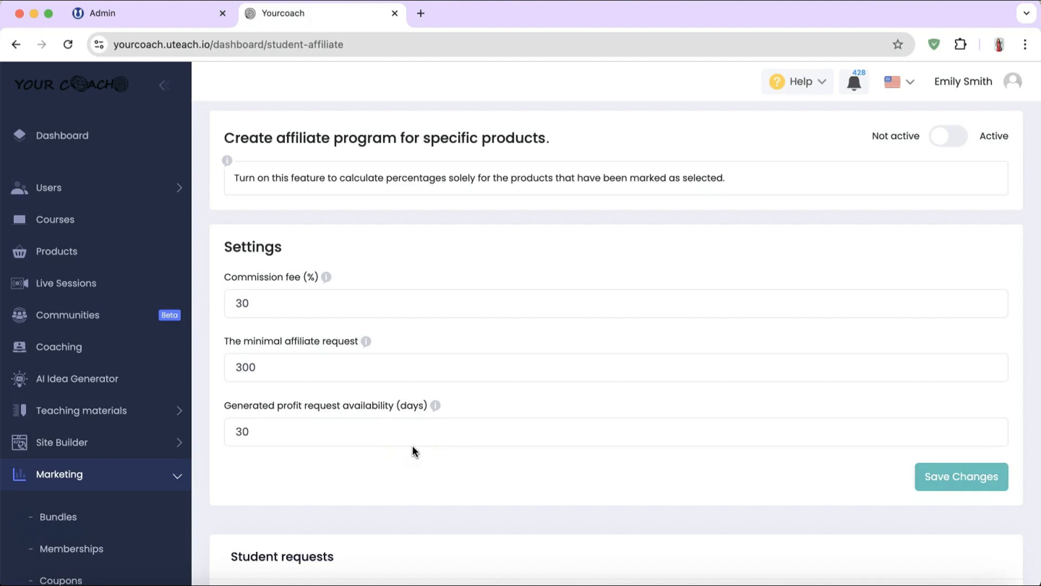
scroll(421, 282, up, 12)
scroll(420, 281, down, 5)
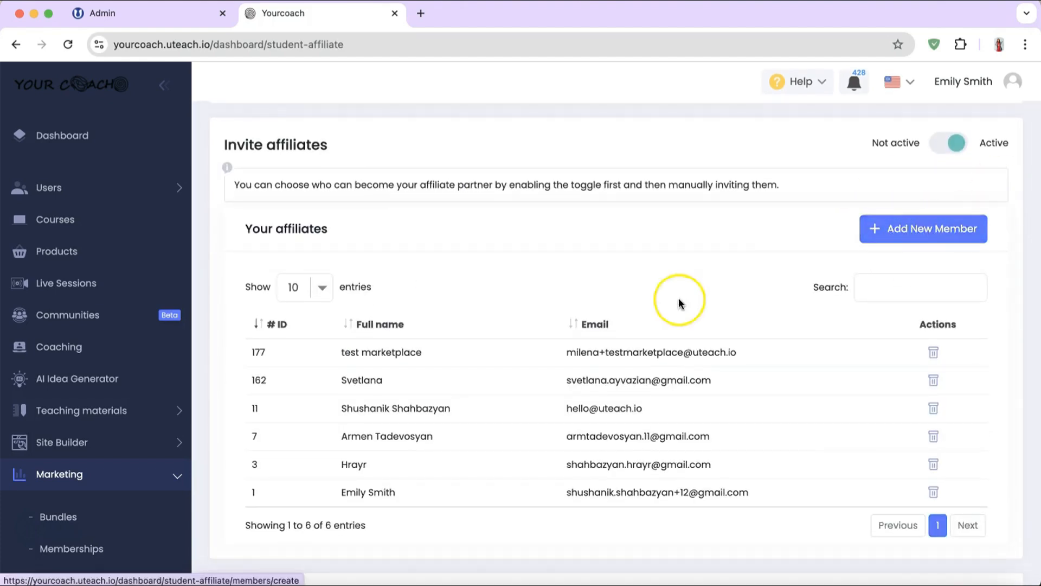
scroll(675, 298, up, 5)
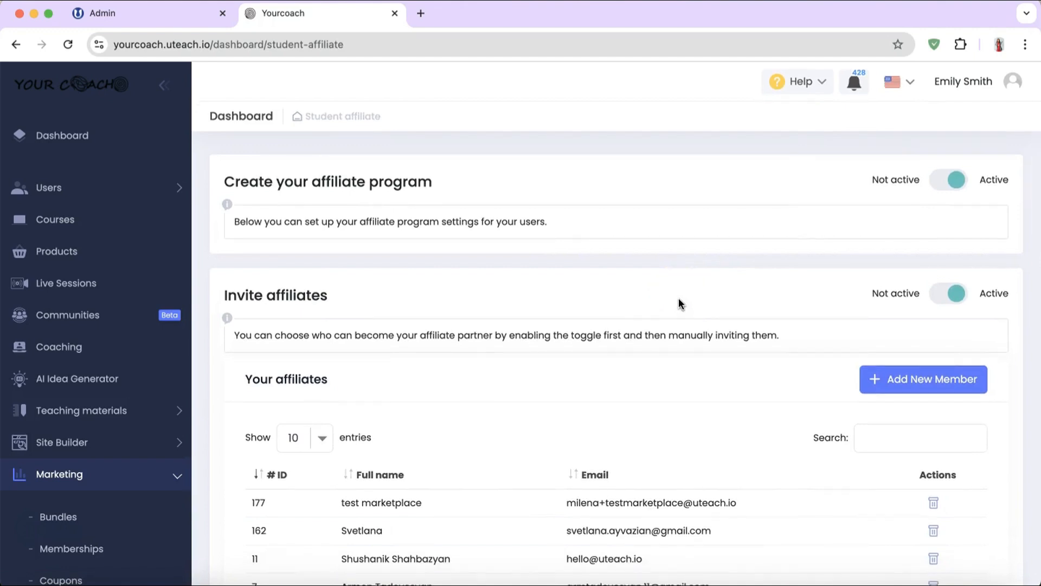
scroll(678, 297, down, 12)
click(610, 170)
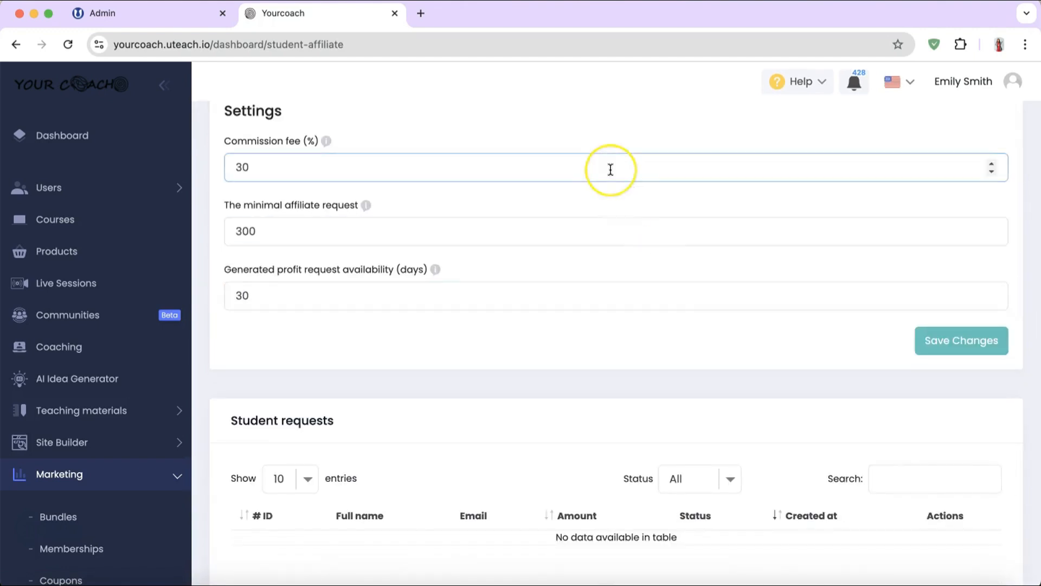
scroll(611, 170, down, 5)
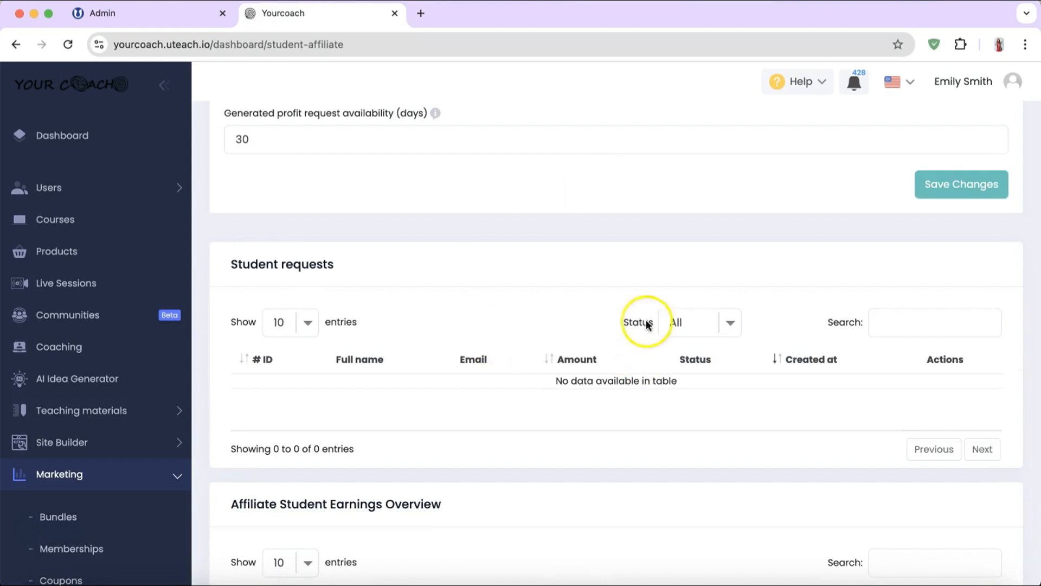
scroll(512, 379, down, 5)
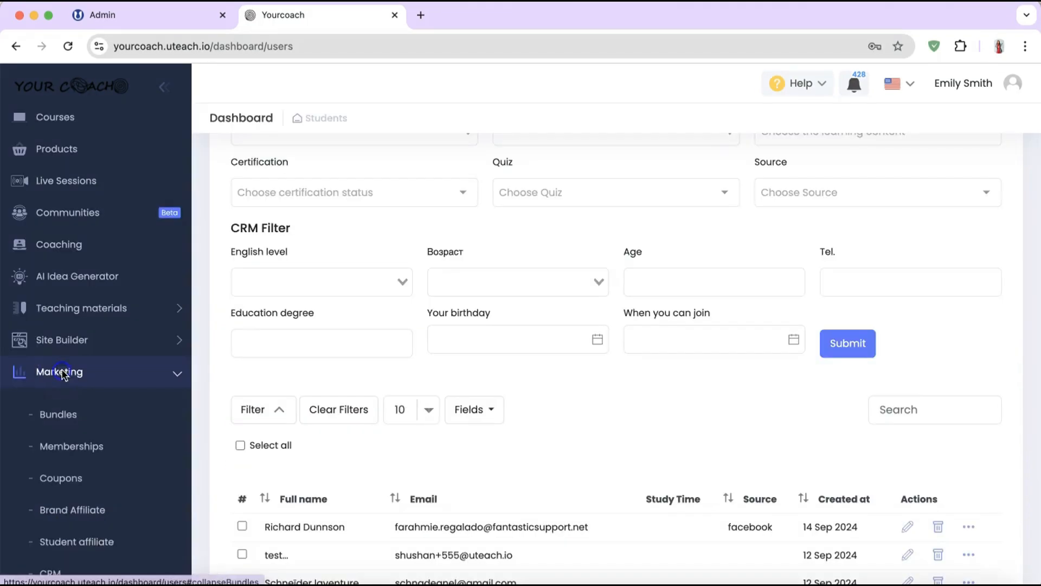
Step: Show the 177-student CRM list with filters like English level, Age and Education degree
scroll(51, 456, down, 1)
scroll(50, 458, down, 5)
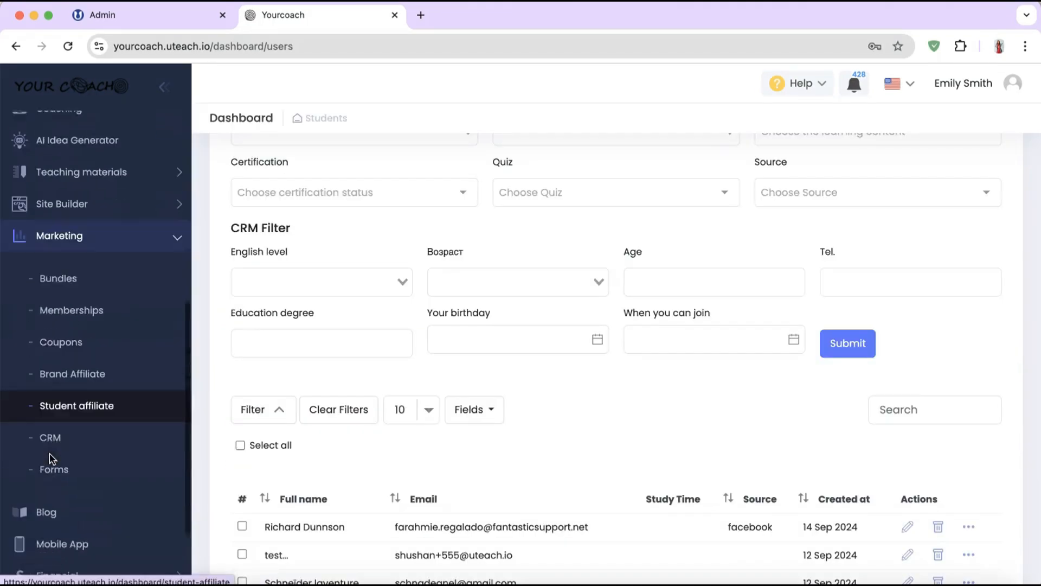
click(50, 421)
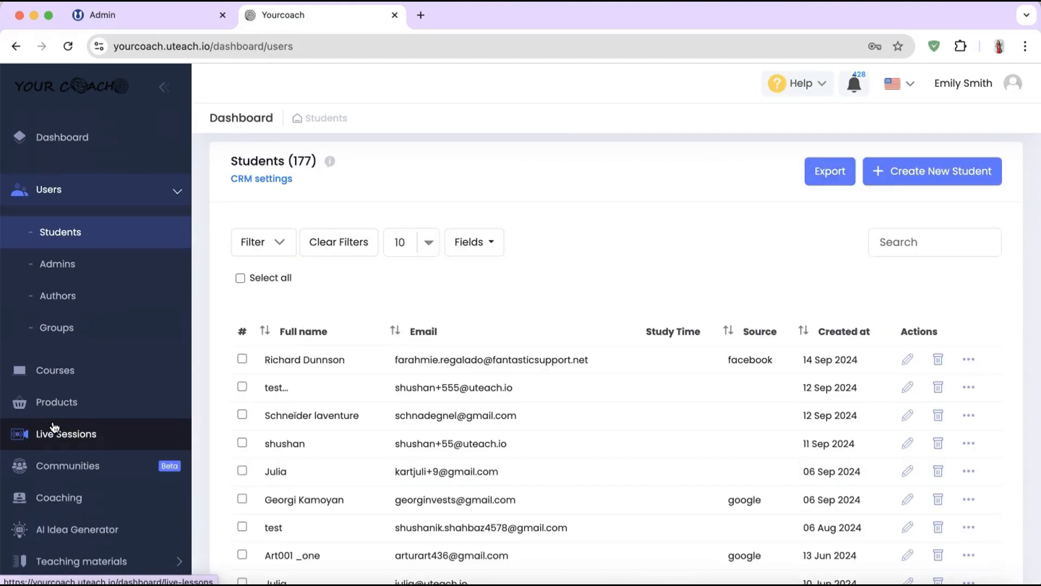
click(290, 239)
scroll(379, 353, down, 1)
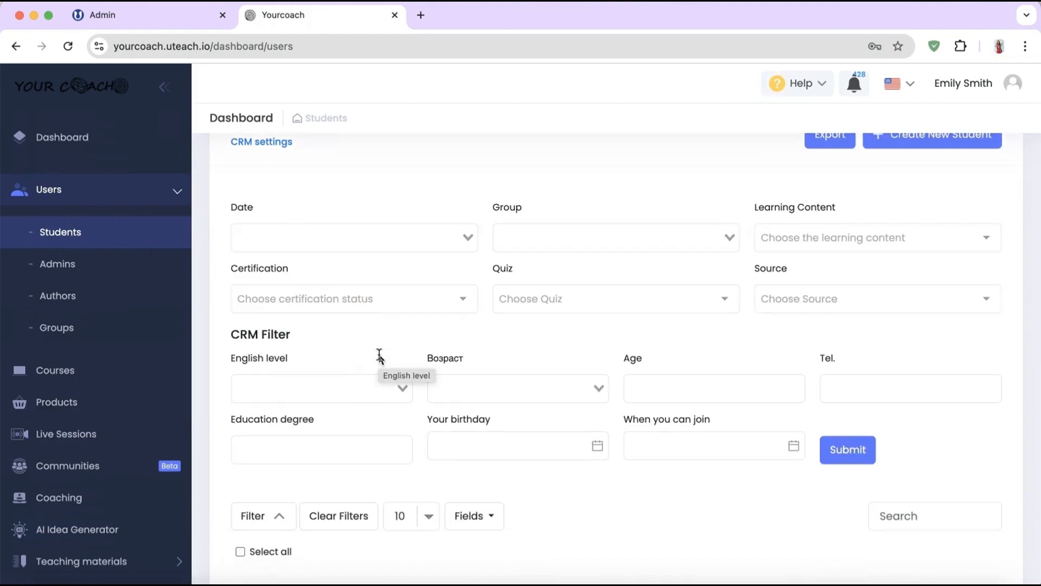
scroll(414, 237, up, 1)
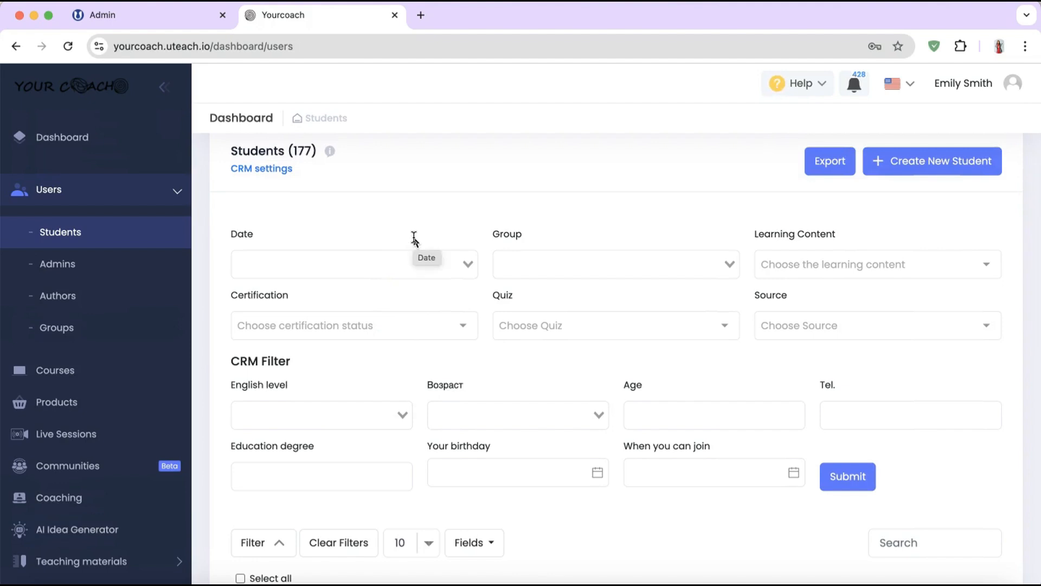
scroll(395, 339, down, 2)
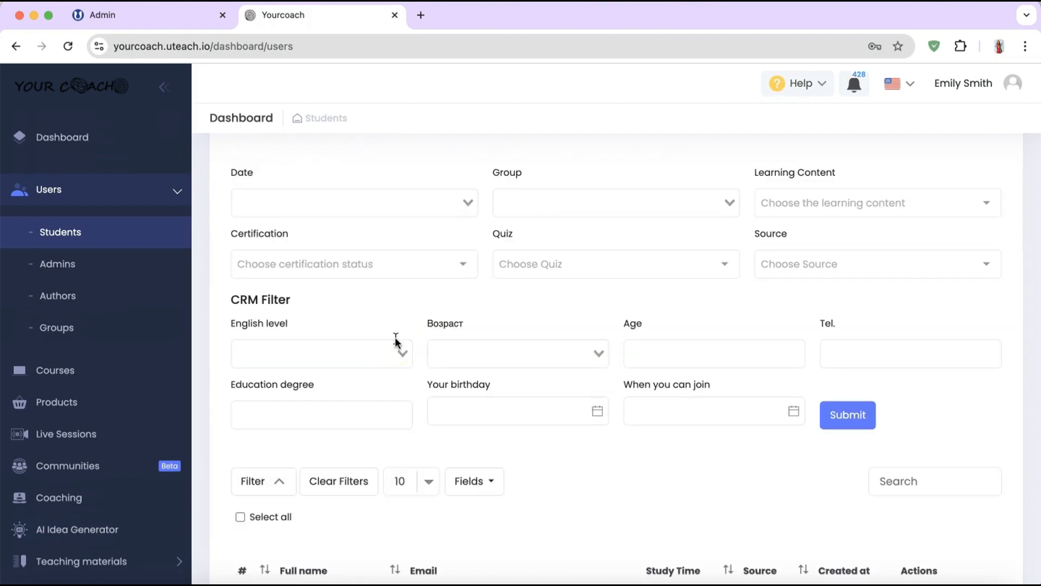
scroll(394, 337, down, 2)
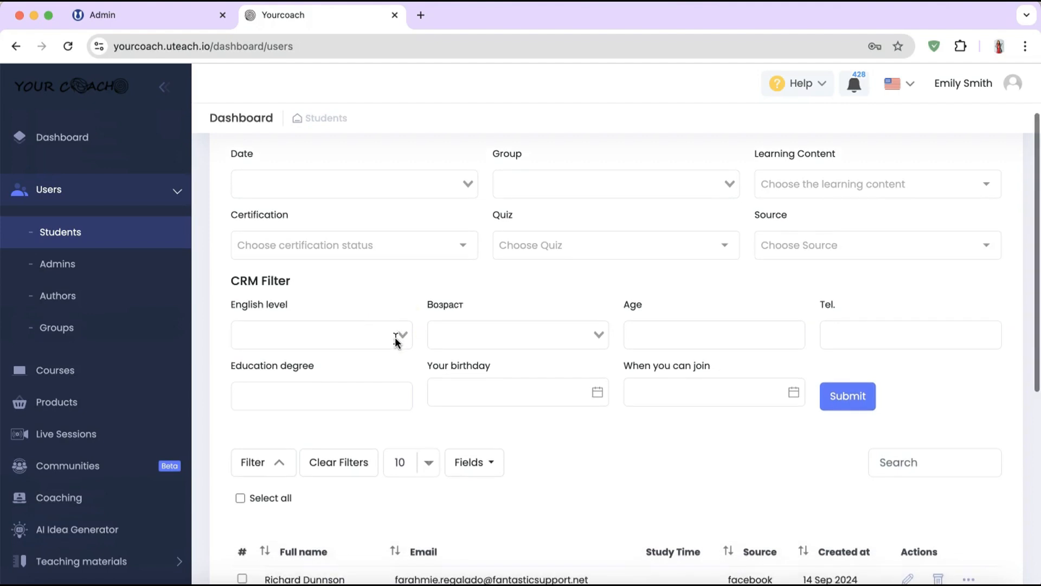
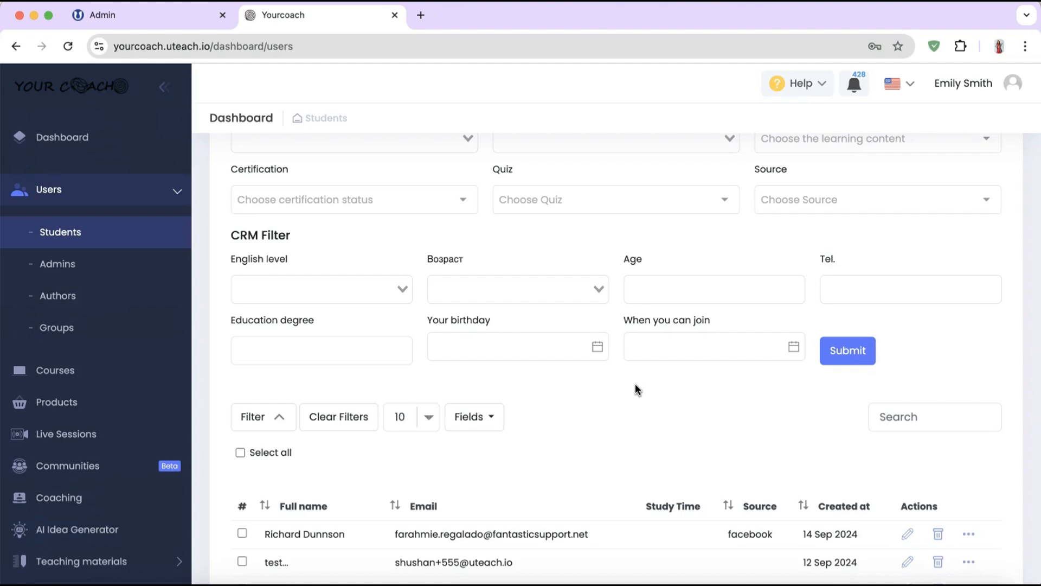
Step: Open a notification to the first student from its action menu, then close it unsent
scroll(635, 383, down, 3)
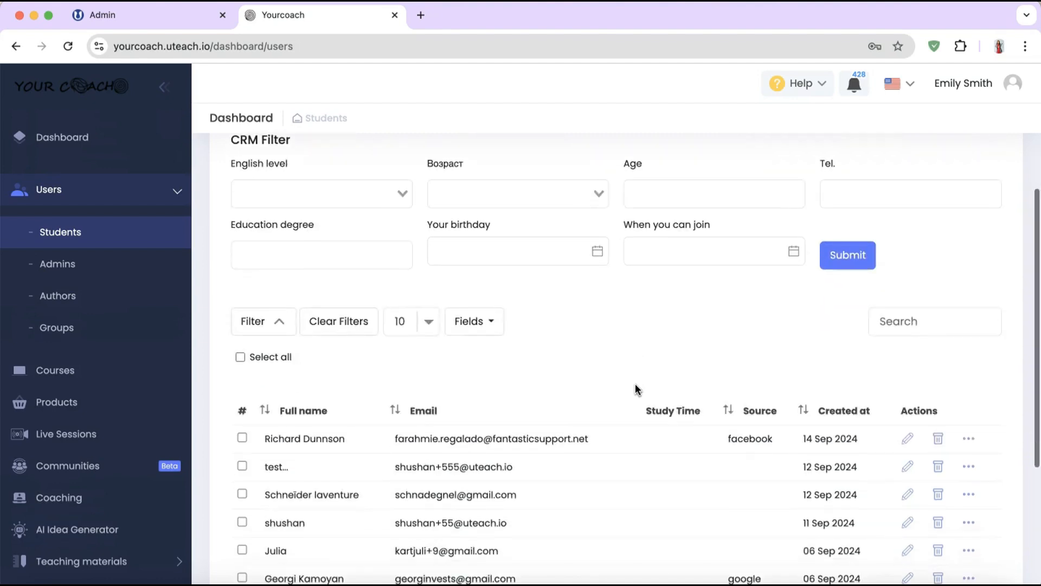
click(968, 370)
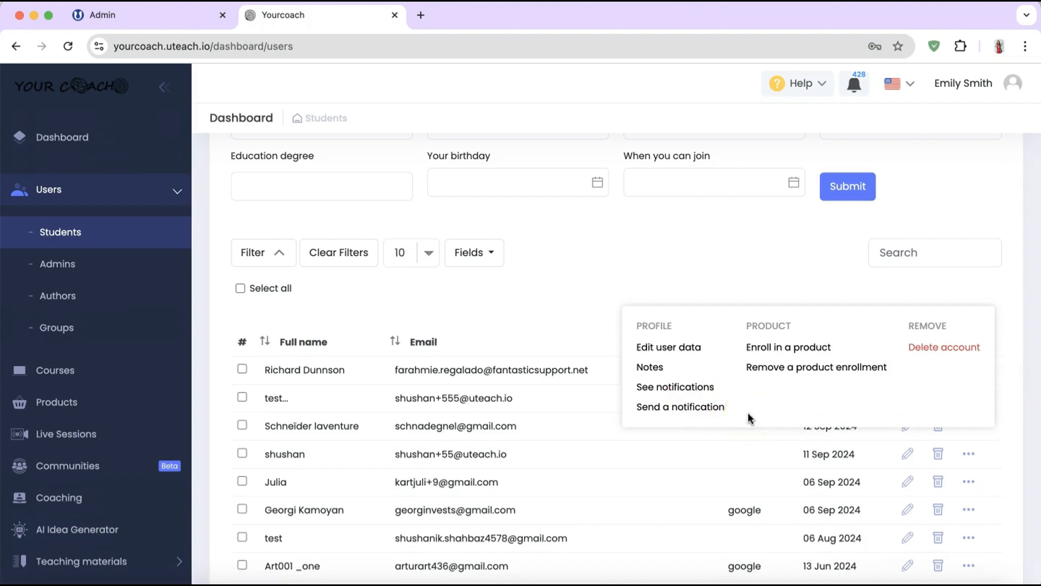
click(705, 409)
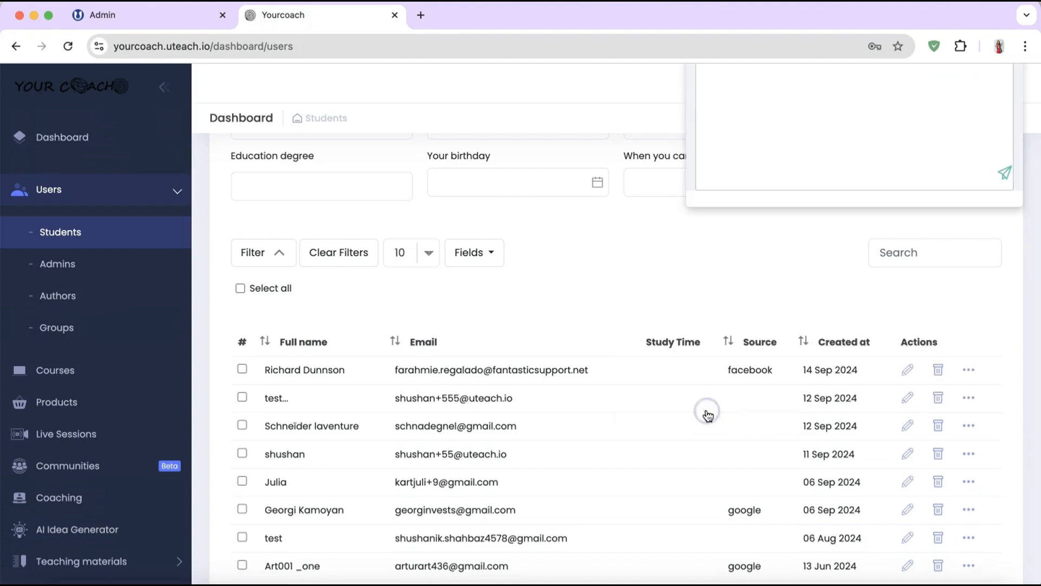
scroll(754, 217, up, 3)
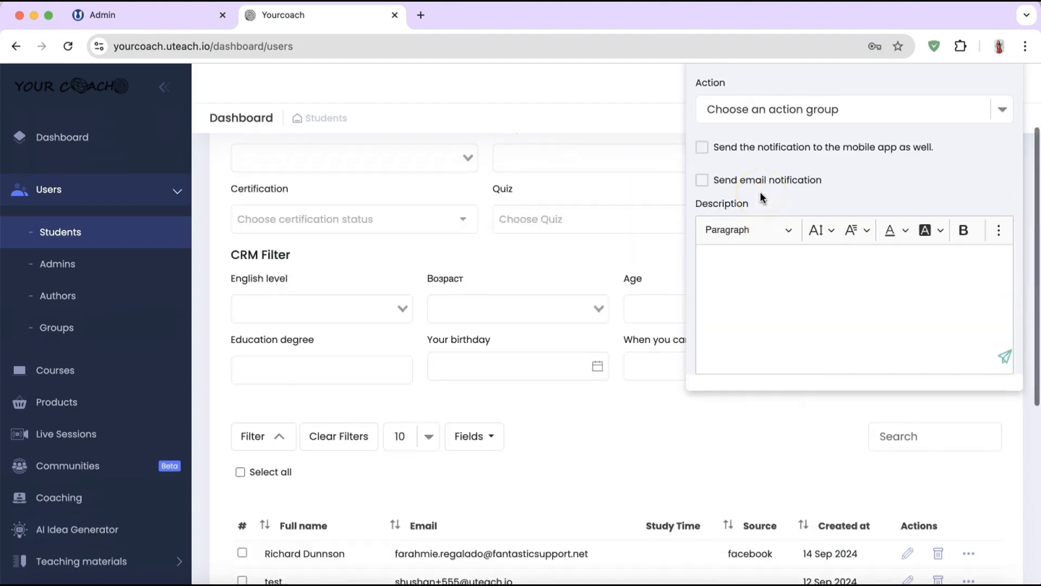
scroll(759, 188, up, 1)
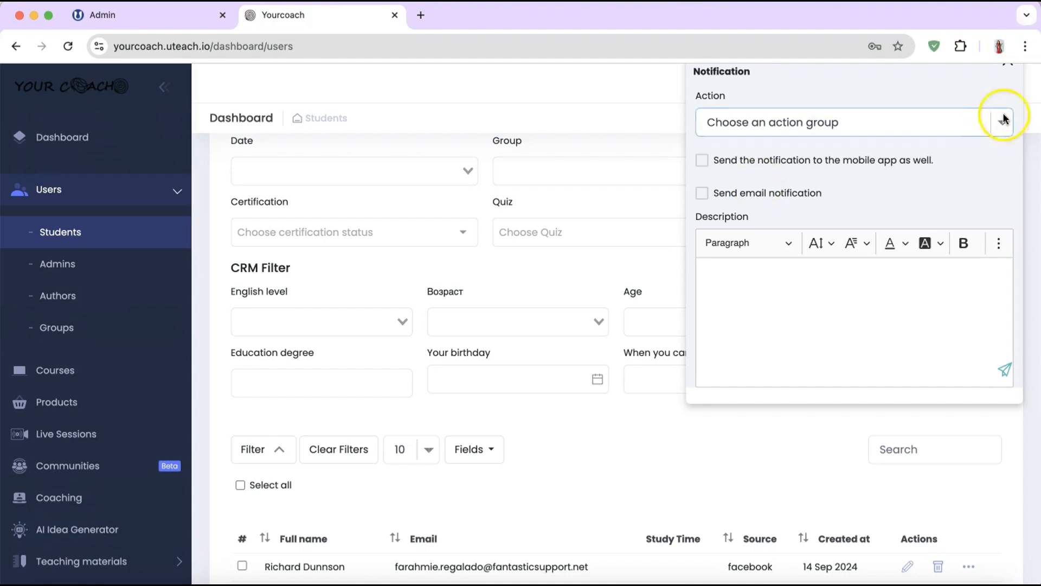
click(1008, 63)
scroll(349, 499, down, 5)
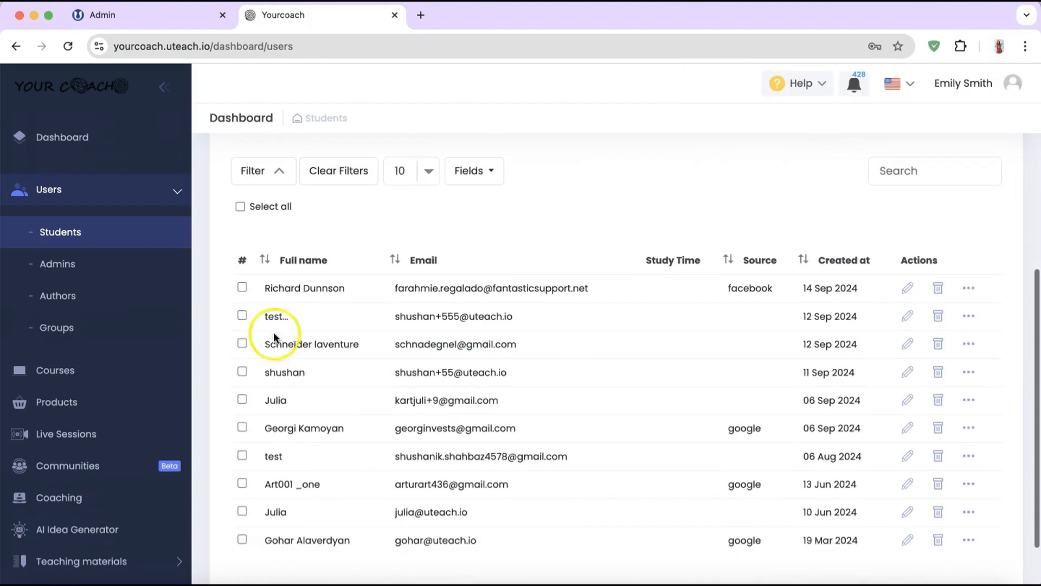
Step: Select all students, clear the selection, then tick only the first three students
click(241, 206)
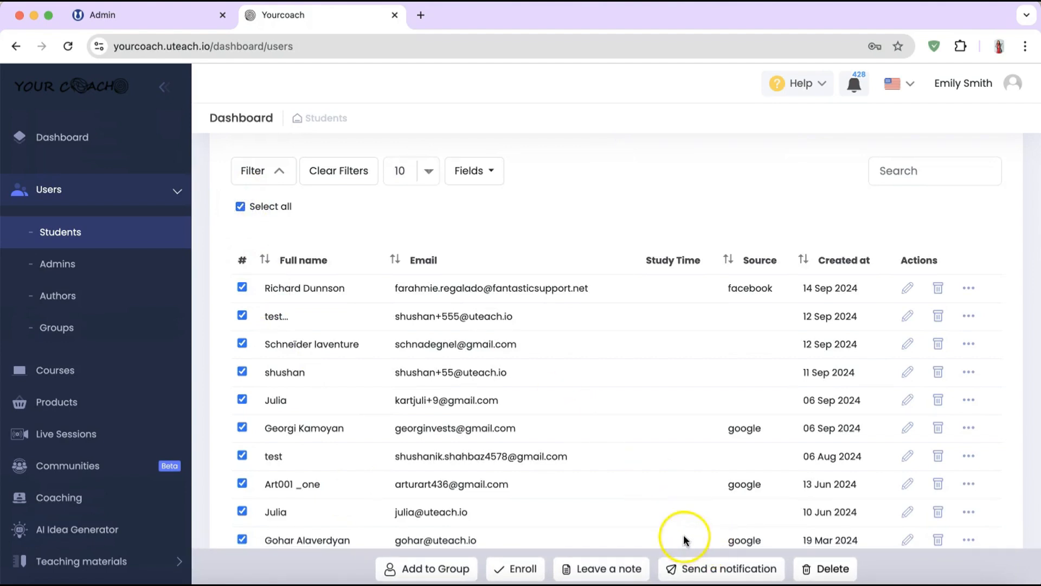
click(240, 206)
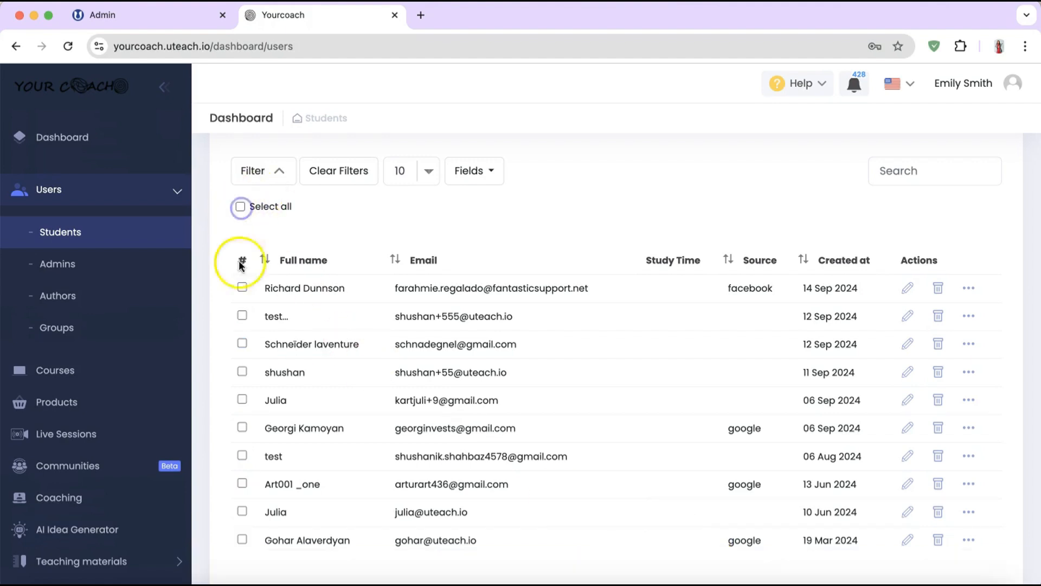
click(242, 289)
click(242, 315)
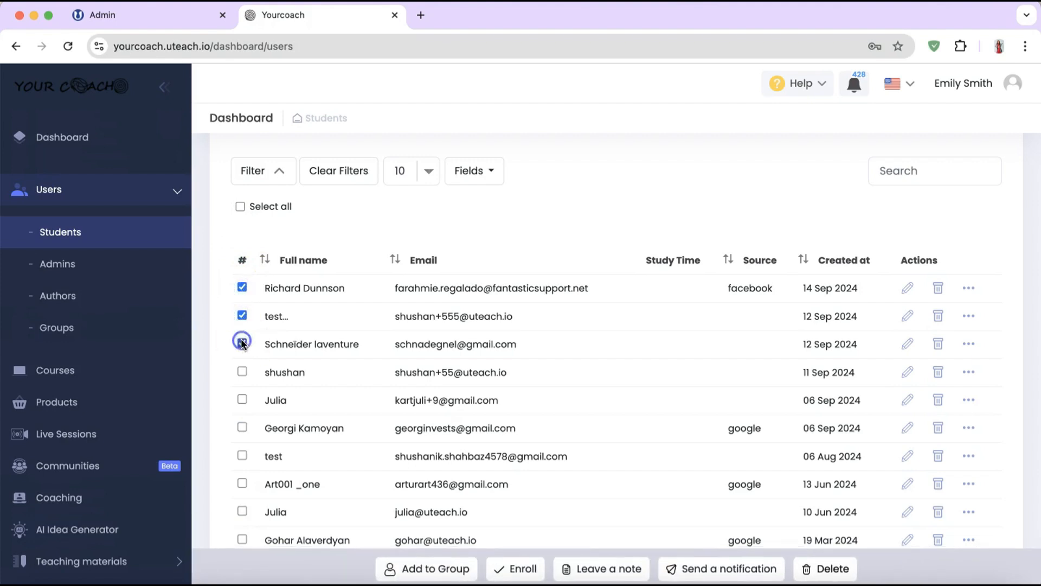
click(242, 342)
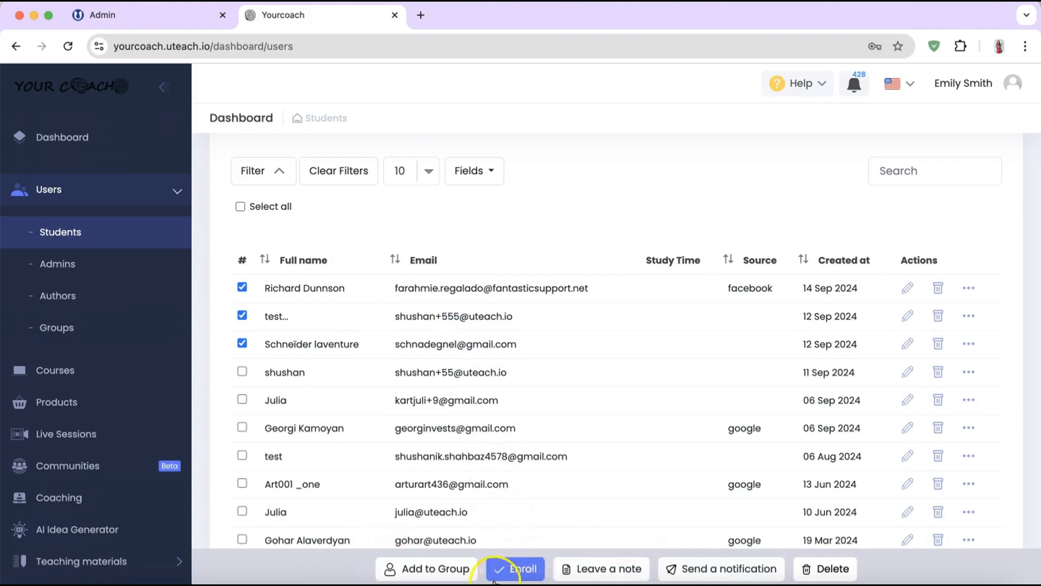
click(522, 569)
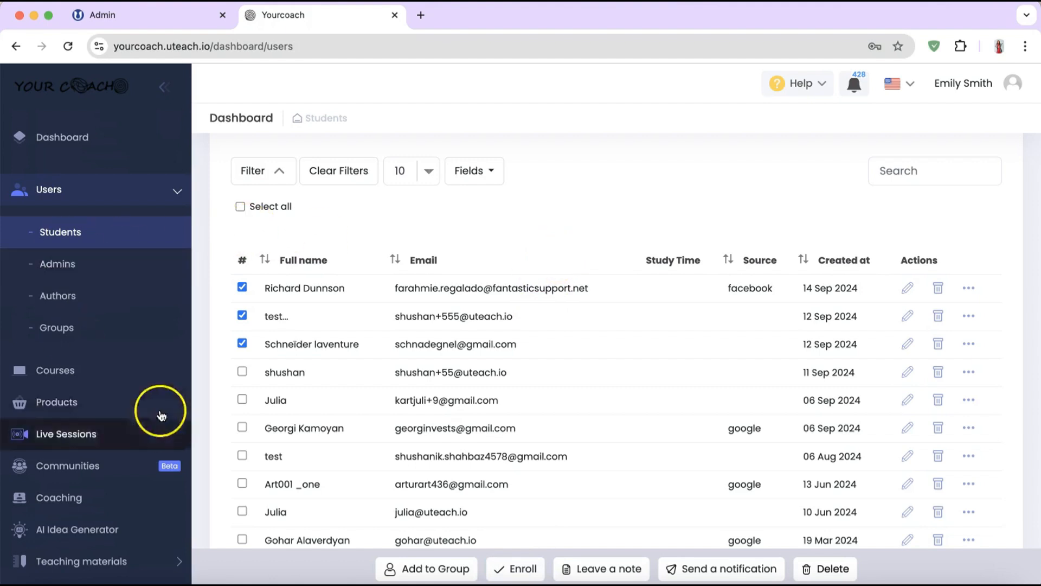
Step: Expand Marketing in the sidebar and go to its Forms page
scroll(33, 401, down, 10)
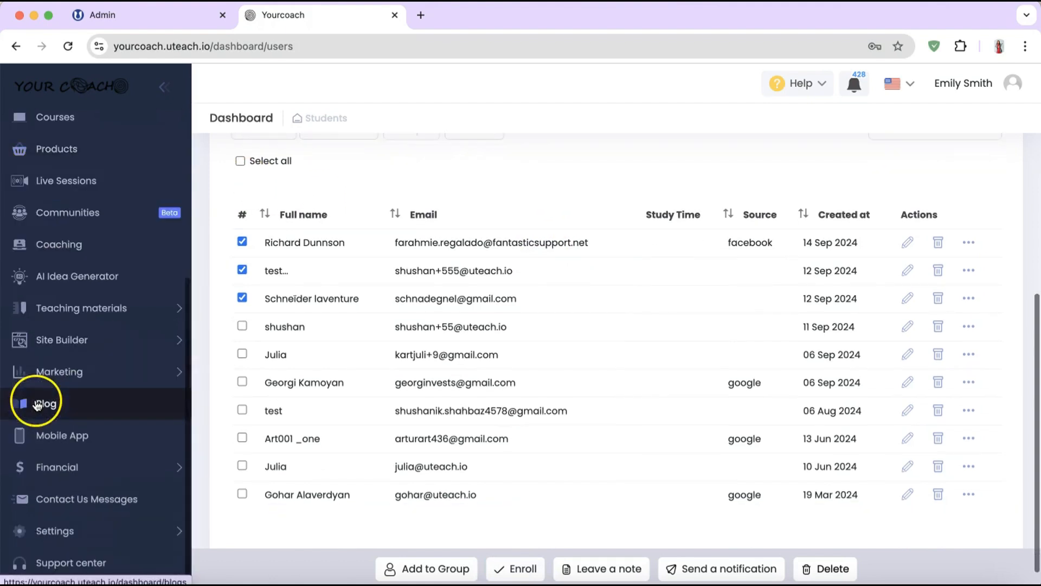
click(63, 372)
scroll(68, 374, down, 3)
scroll(70, 376, down, 2)
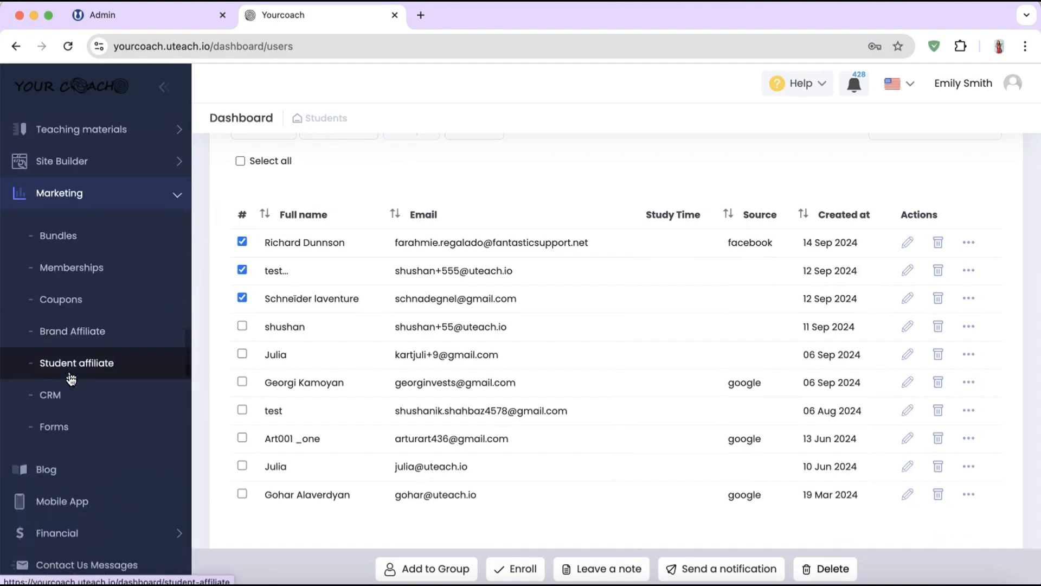
click(51, 426)
Step: Create a new form with title 'new' and description 'new'
click(90, 432)
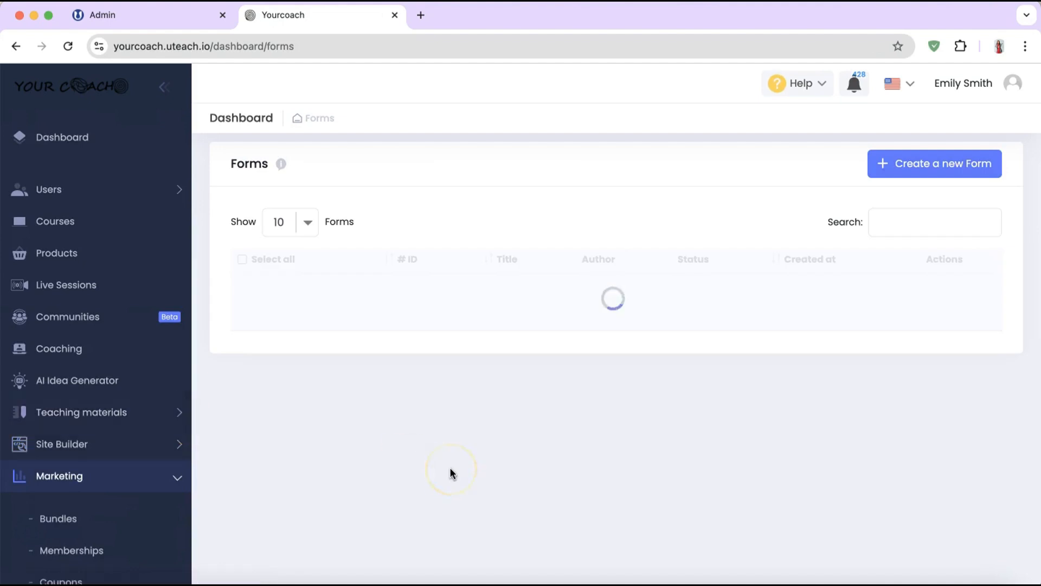
click(931, 163)
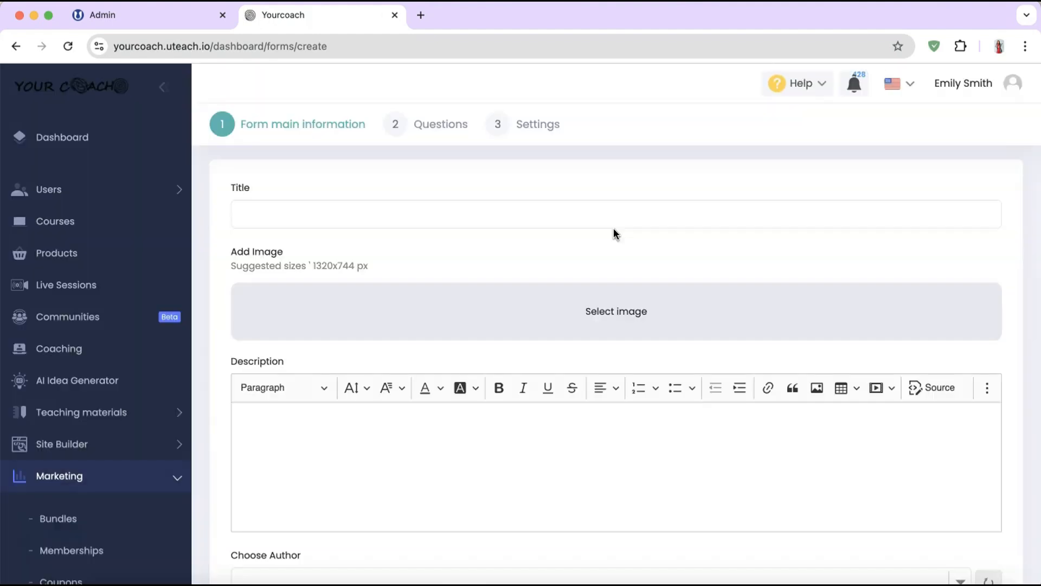
click(537, 211)
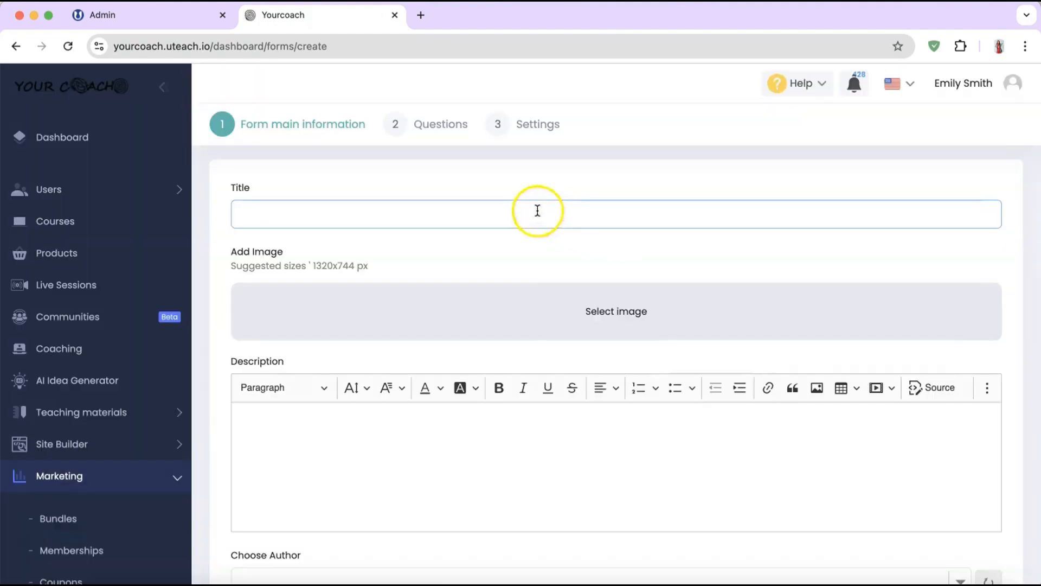
text(new)
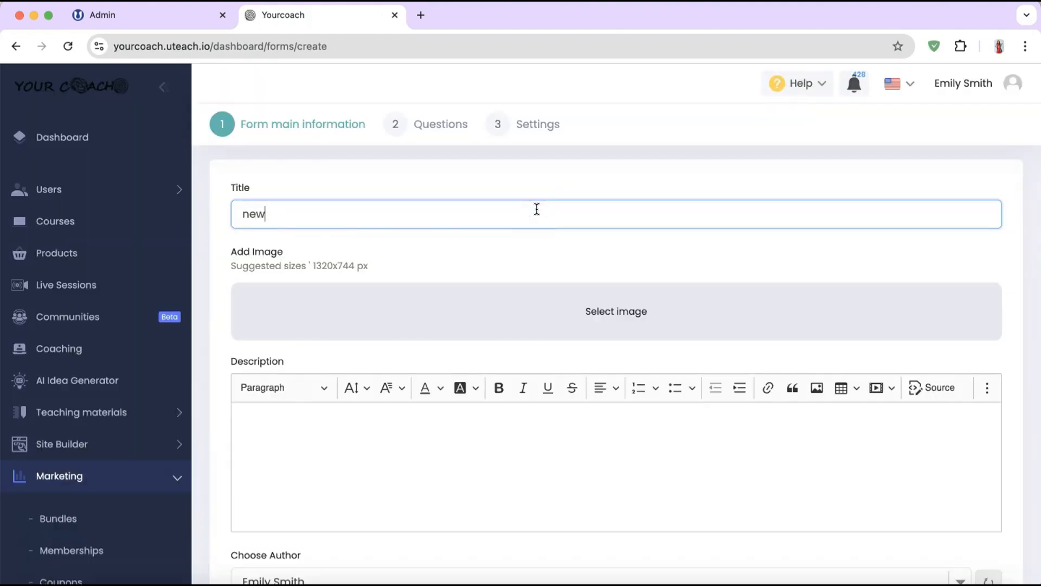
scroll(514, 298, down, 3)
click(512, 293)
text(n)
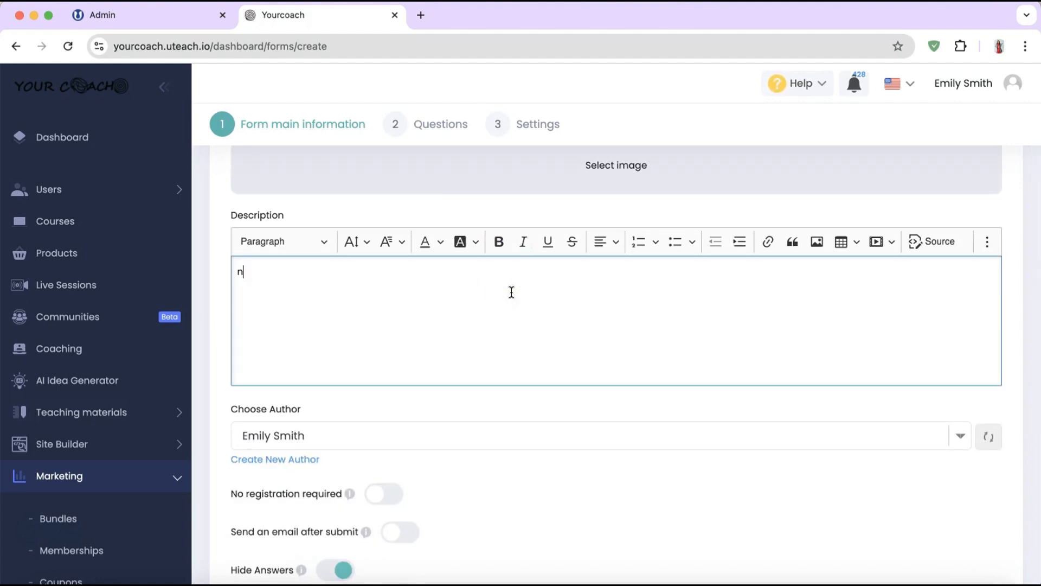
text(ew)
scroll(510, 282, down, 5)
scroll(507, 268, up, 2)
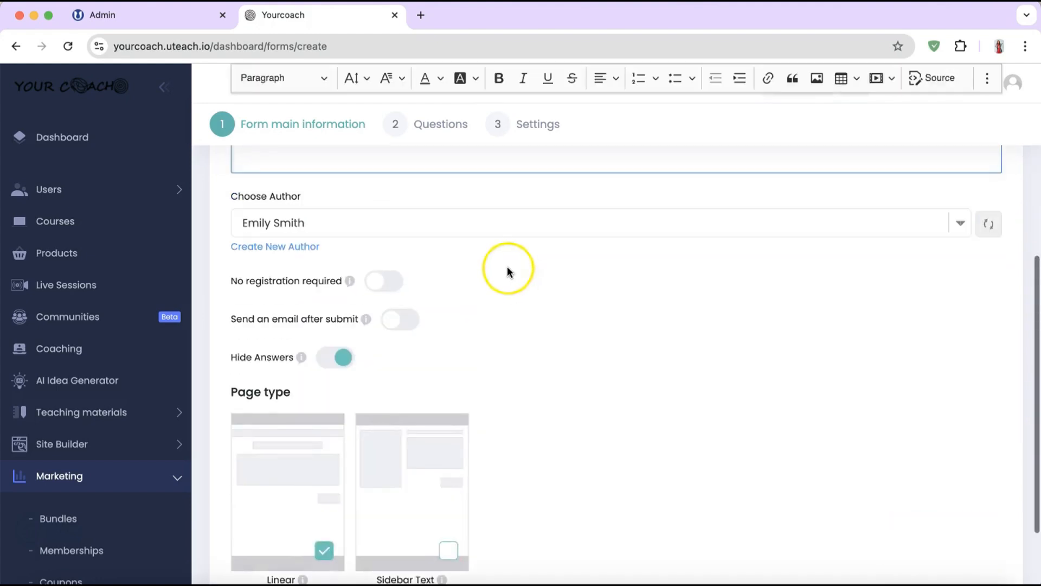
Step: Assign a different author and switch on No registration required
click(435, 222)
click(377, 242)
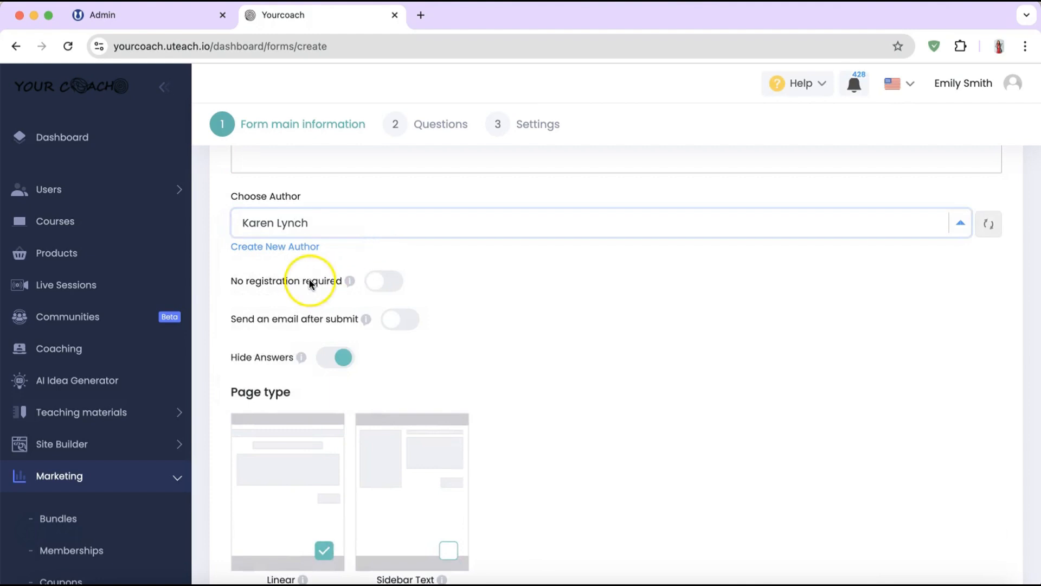
click(379, 282)
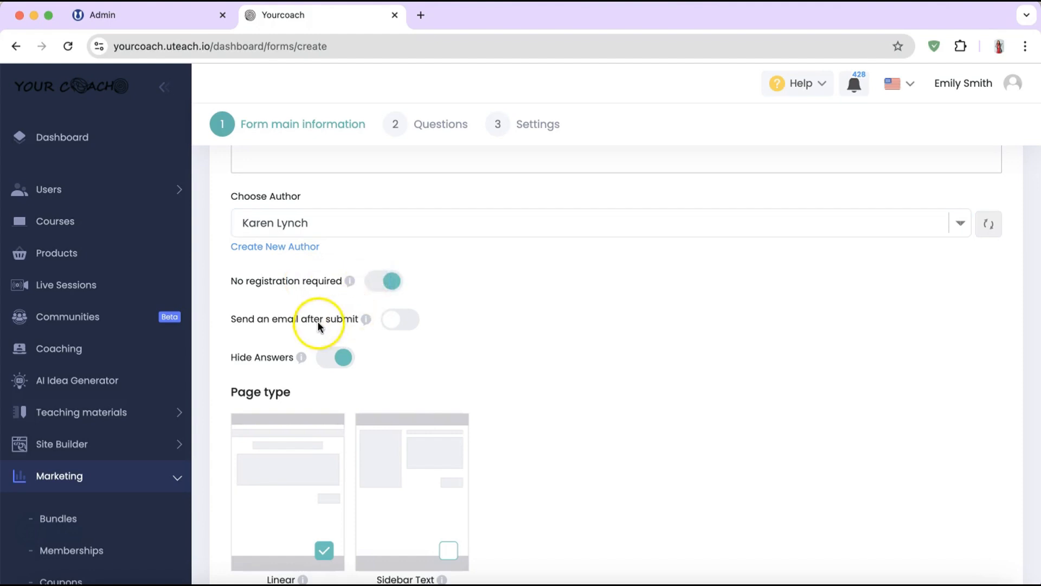
scroll(317, 320, down, 1)
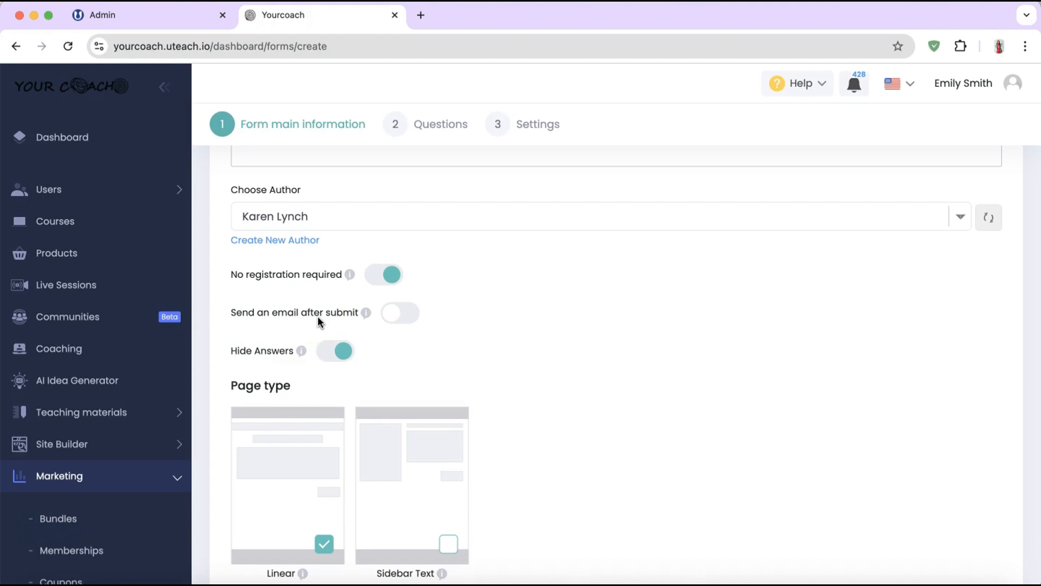
scroll(386, 335, down, 3)
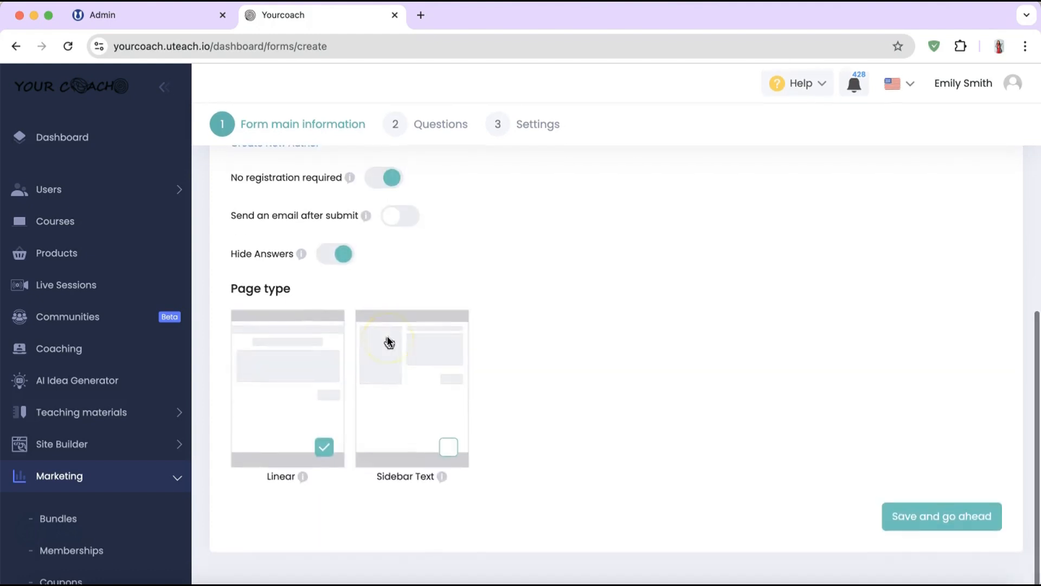
click(371, 329)
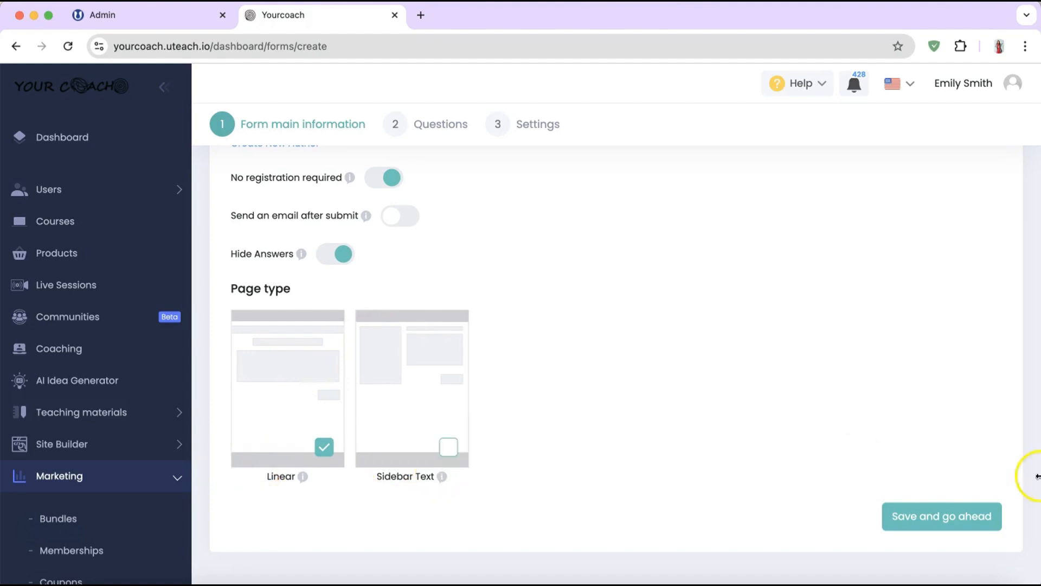
Step: Save the main information and add a Short text question titled 'new'
click(930, 529)
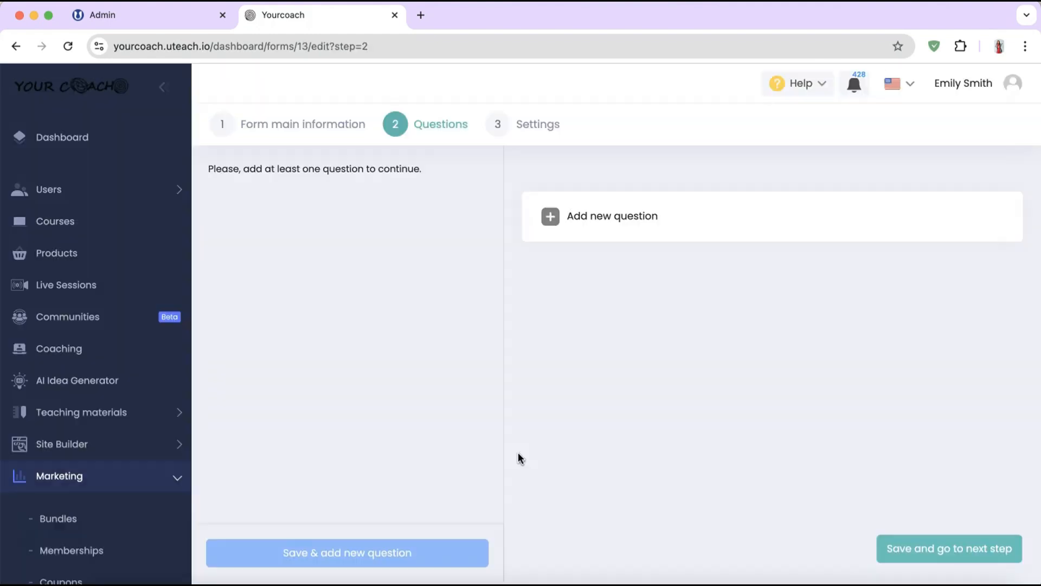
click(564, 222)
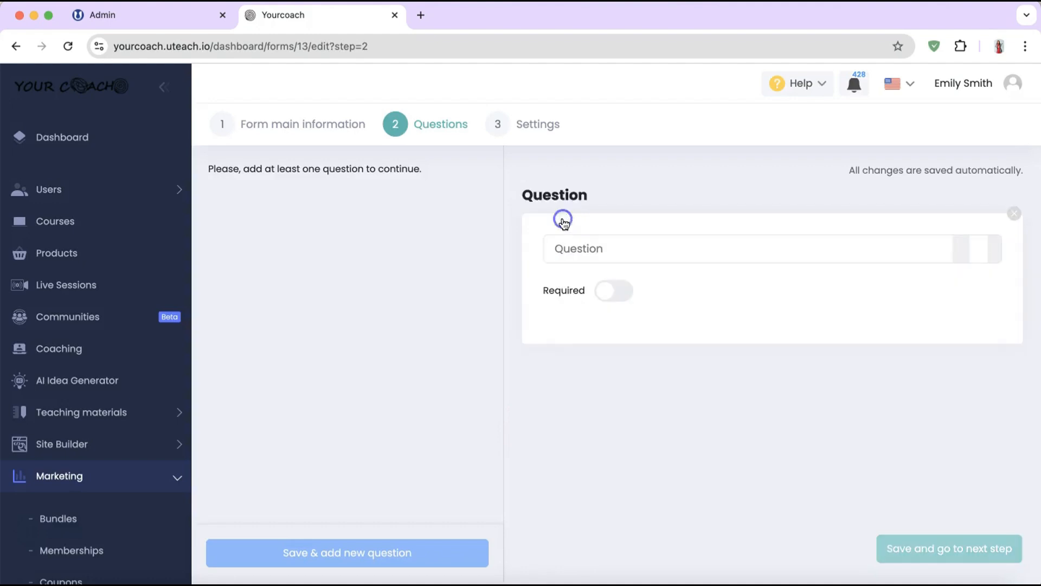
click(565, 245)
text(new)
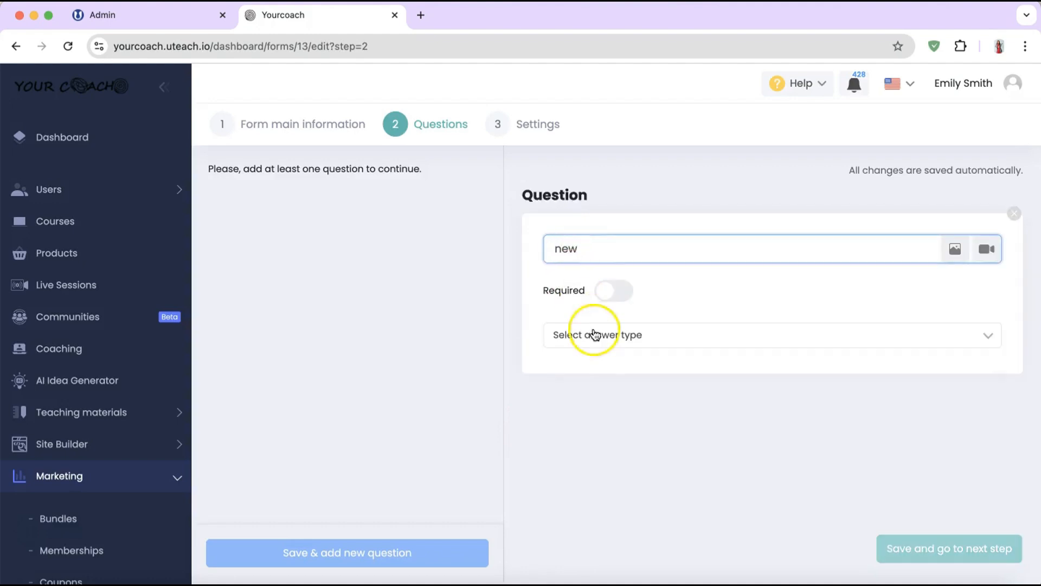
click(595, 333)
scroll(639, 400, down, 1)
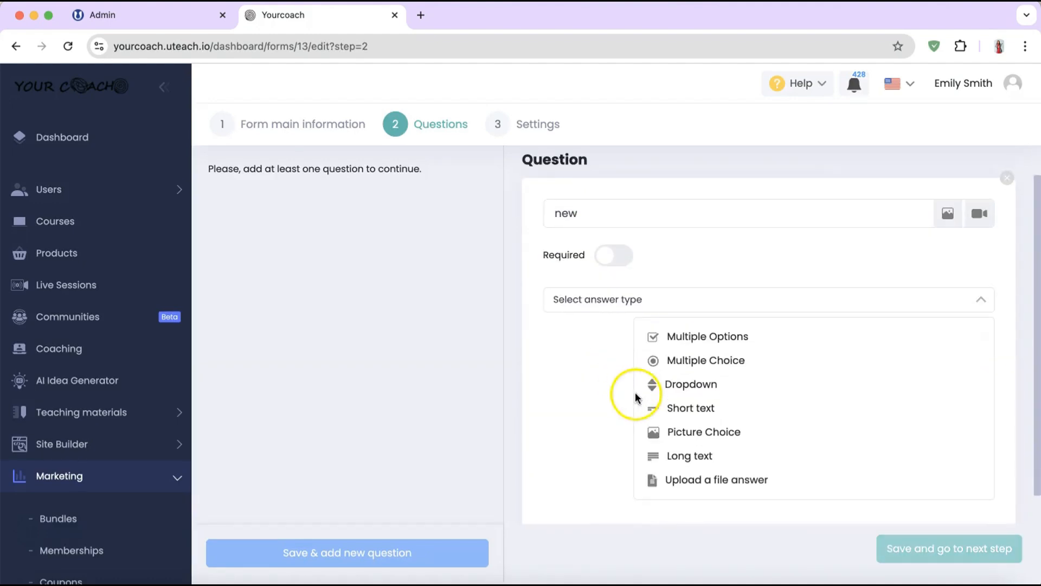
click(693, 405)
Step: Save the question and move on to the form's Settings step
click(911, 549)
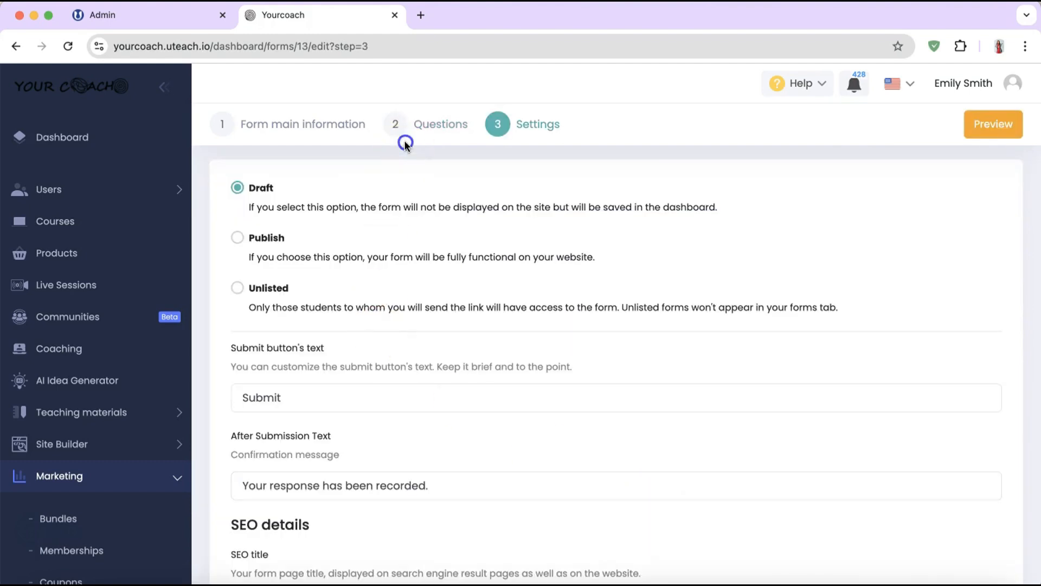
click(405, 144)
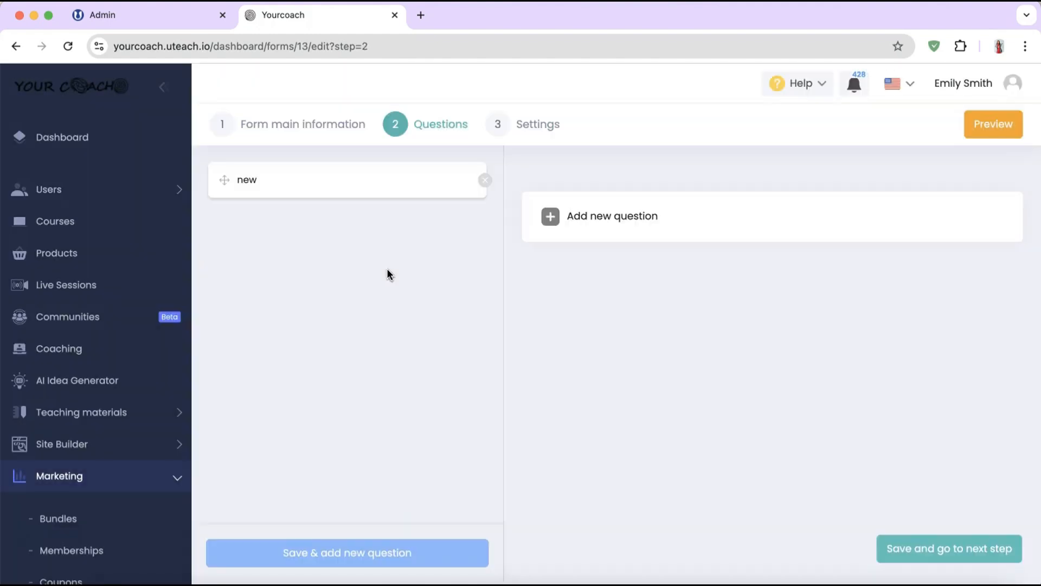
click(497, 126)
Step: Choose Publish, review the submit button text and SEO fields, and publish the form
click(371, 257)
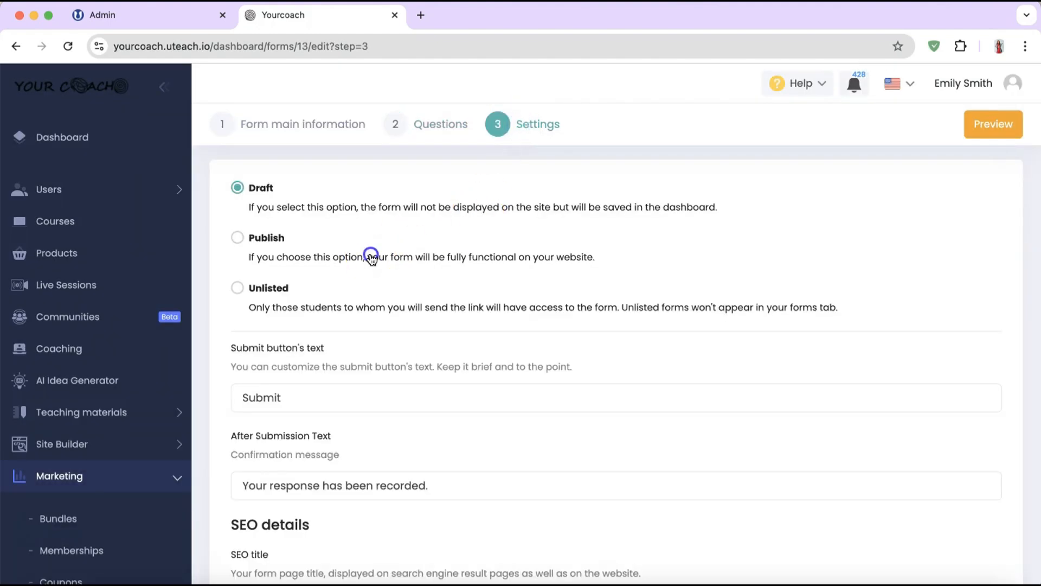
scroll(350, 383, down, 3)
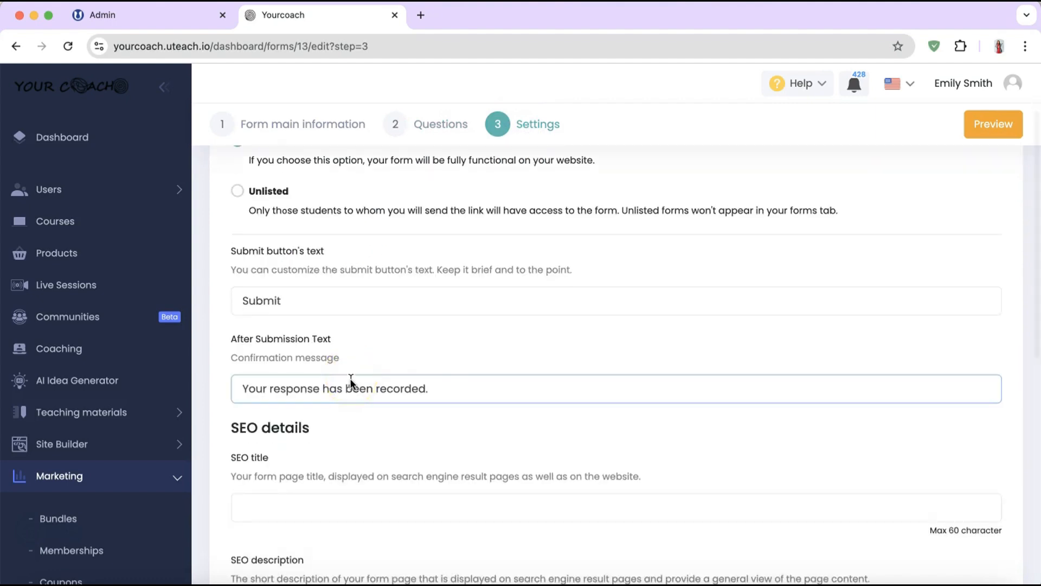
click(330, 301)
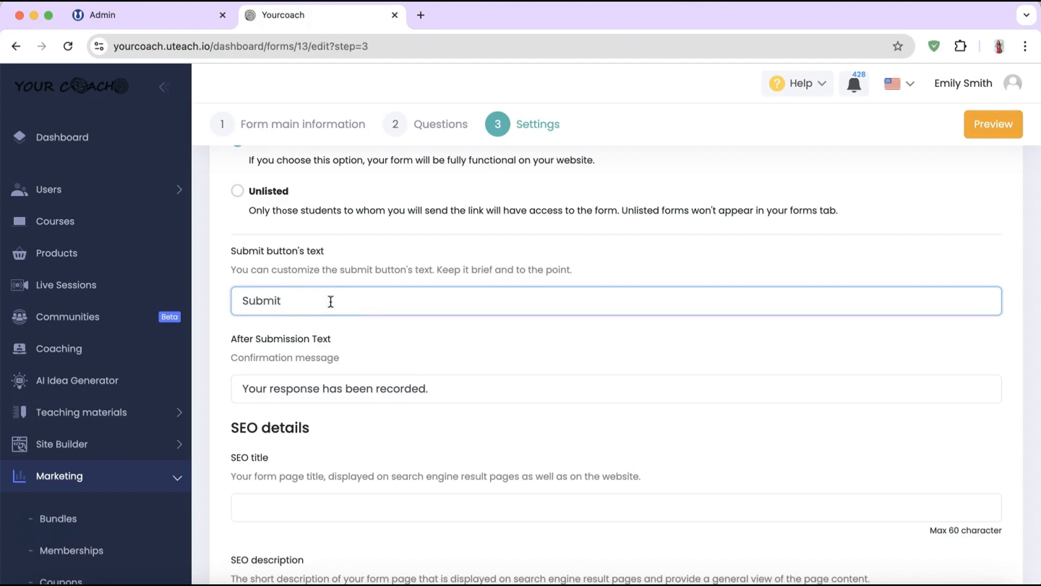
scroll(331, 301, down, 2)
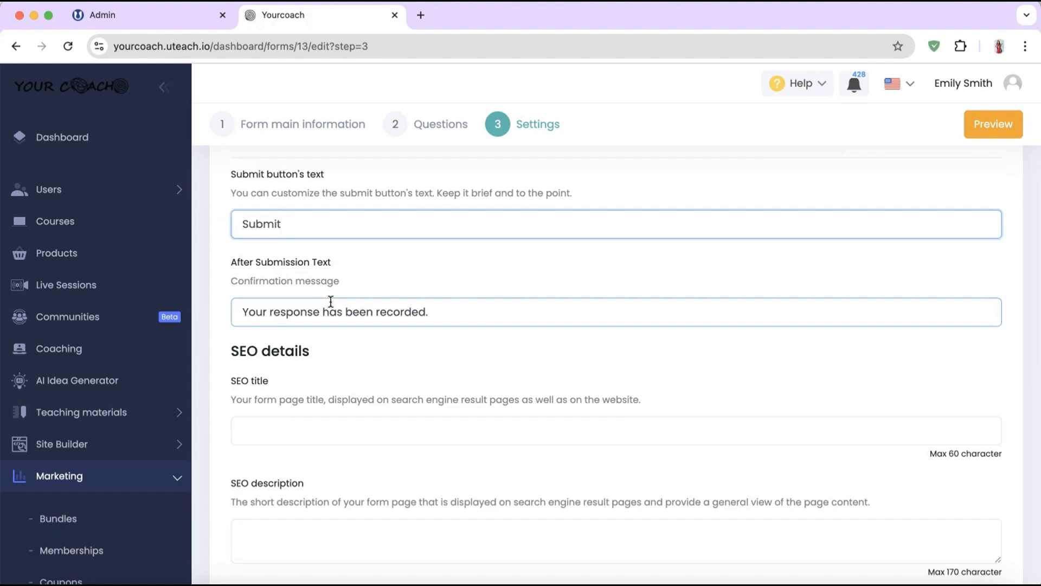
scroll(349, 394, down, 5)
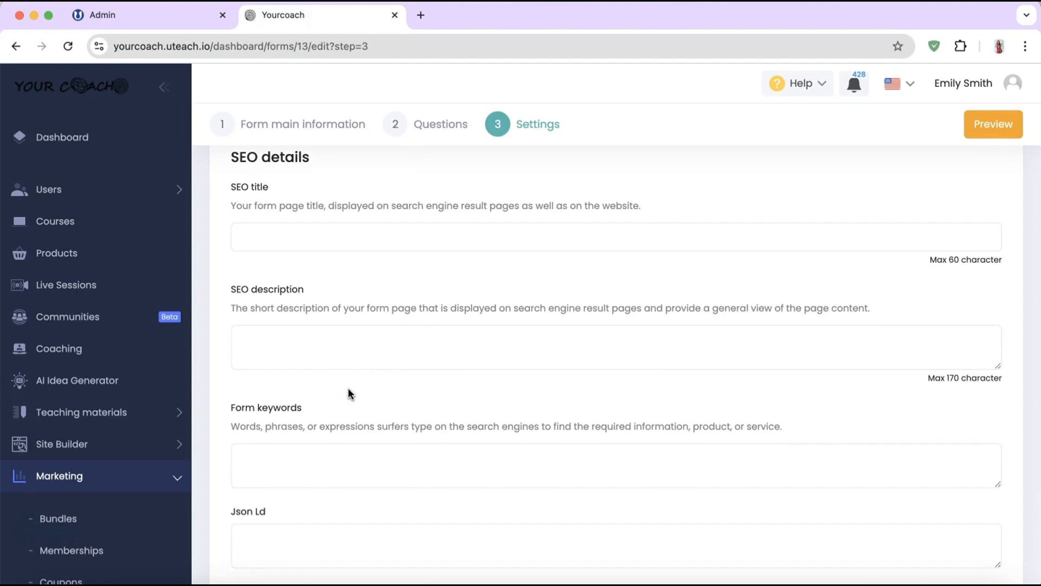
scroll(349, 393, down, 5)
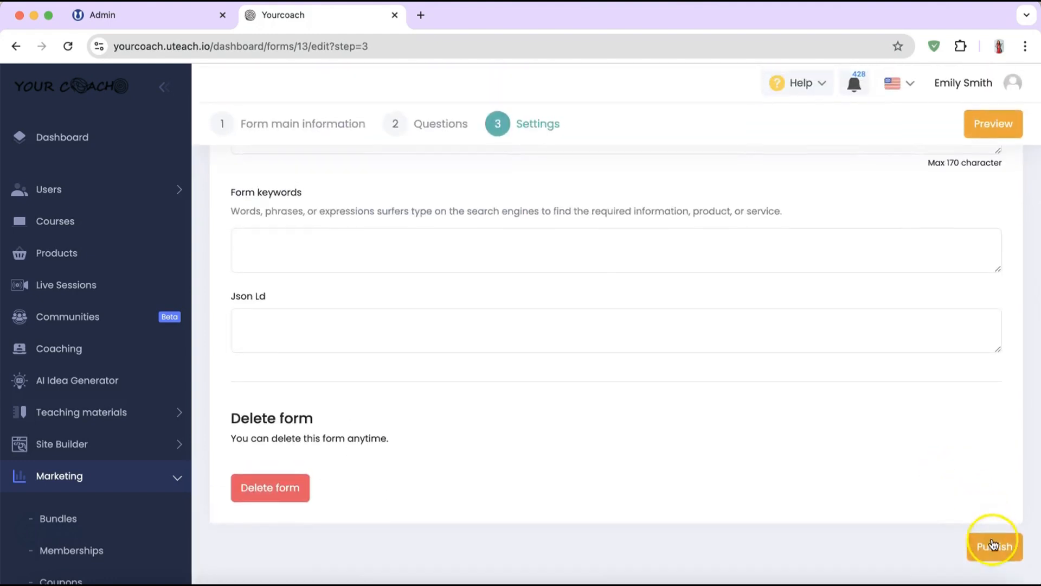
click(994, 544)
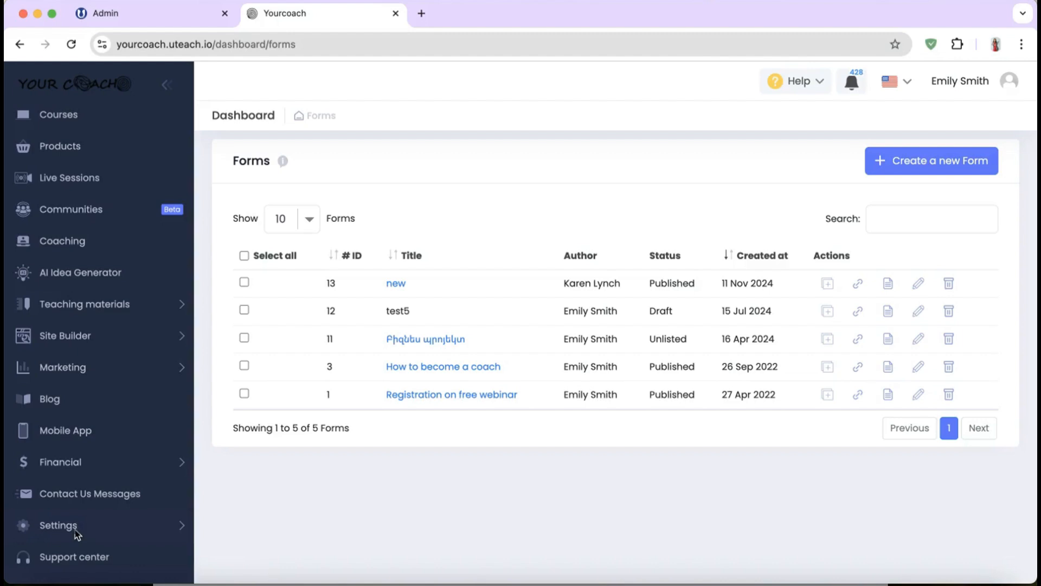
Step: Go to the Blog articles list and start a new article
click(69, 405)
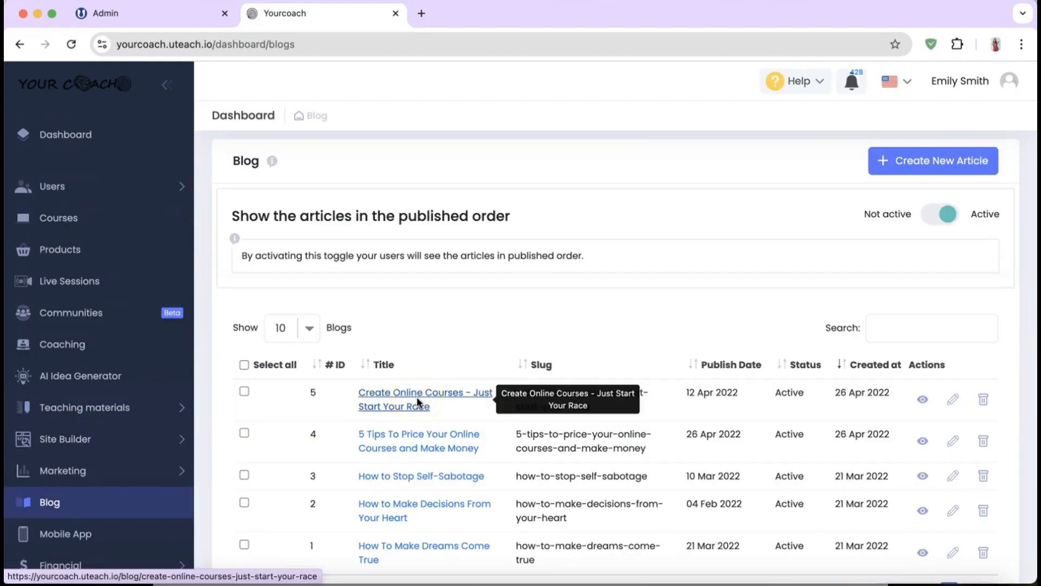
click(913, 161)
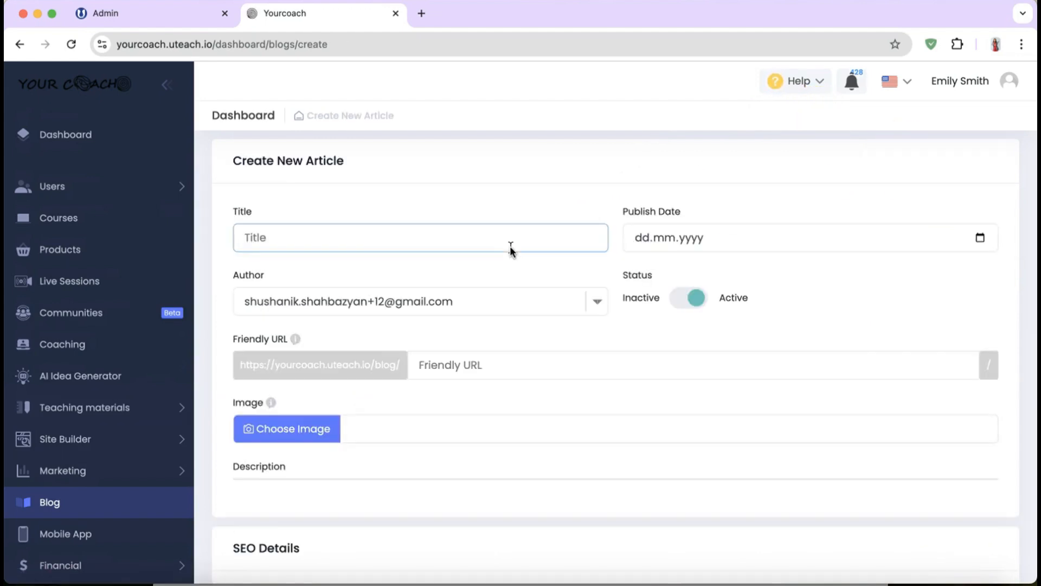
Step: Title the article 'new', set publish date 05.11.2024, and choose a different author
click(374, 233)
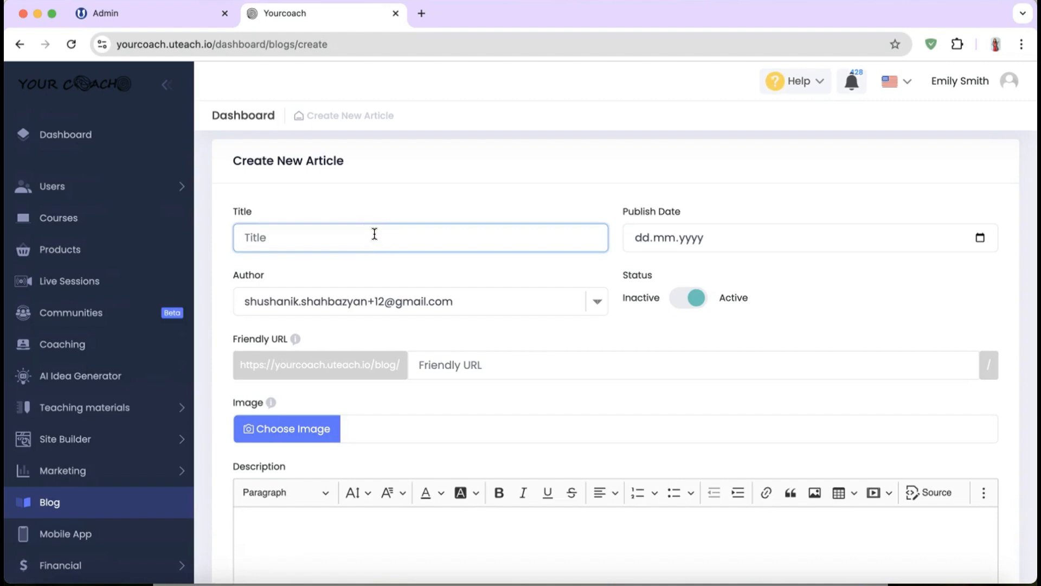
text(new)
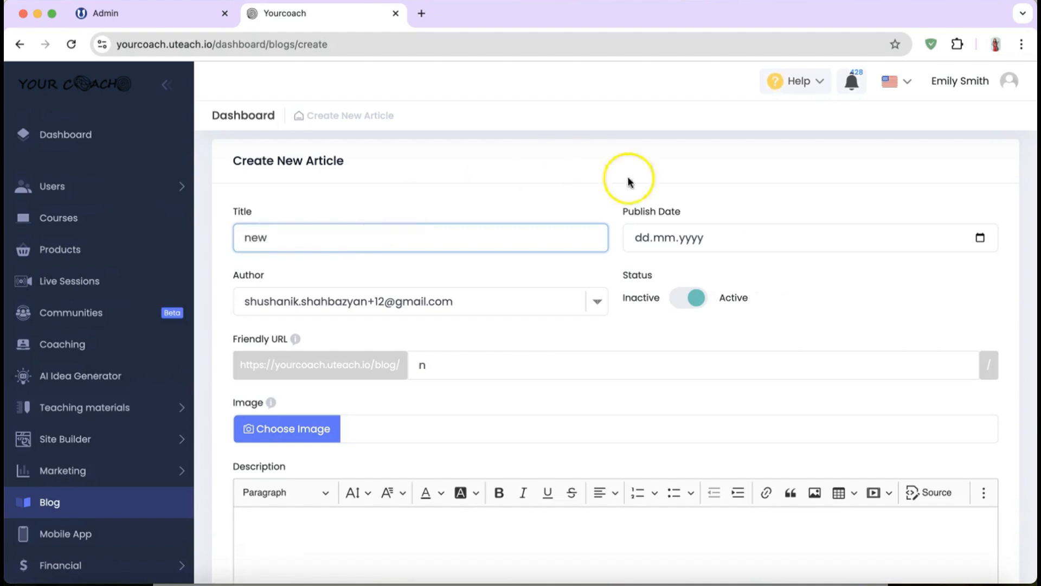
click(984, 238)
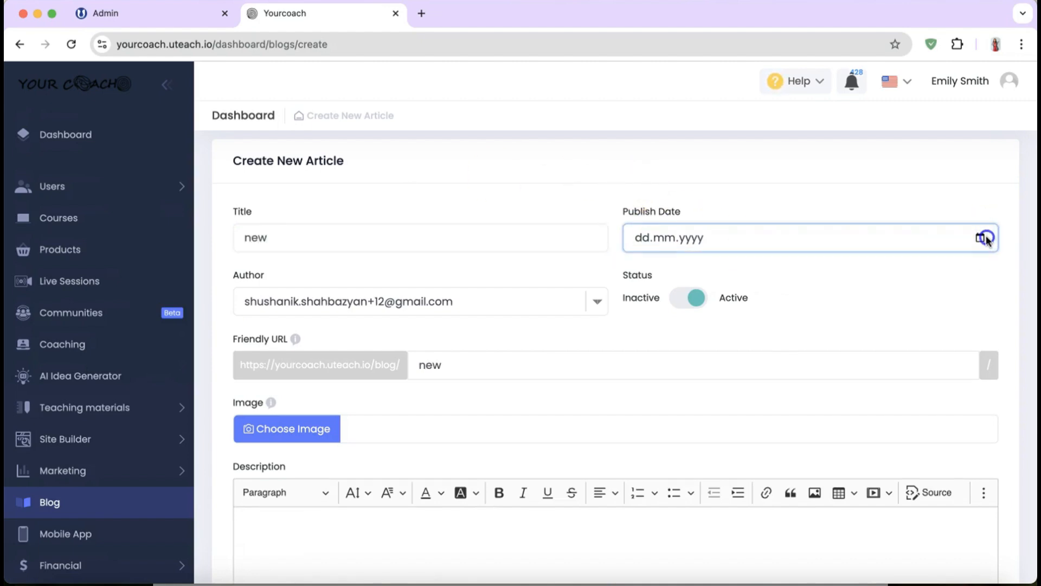
click(663, 339)
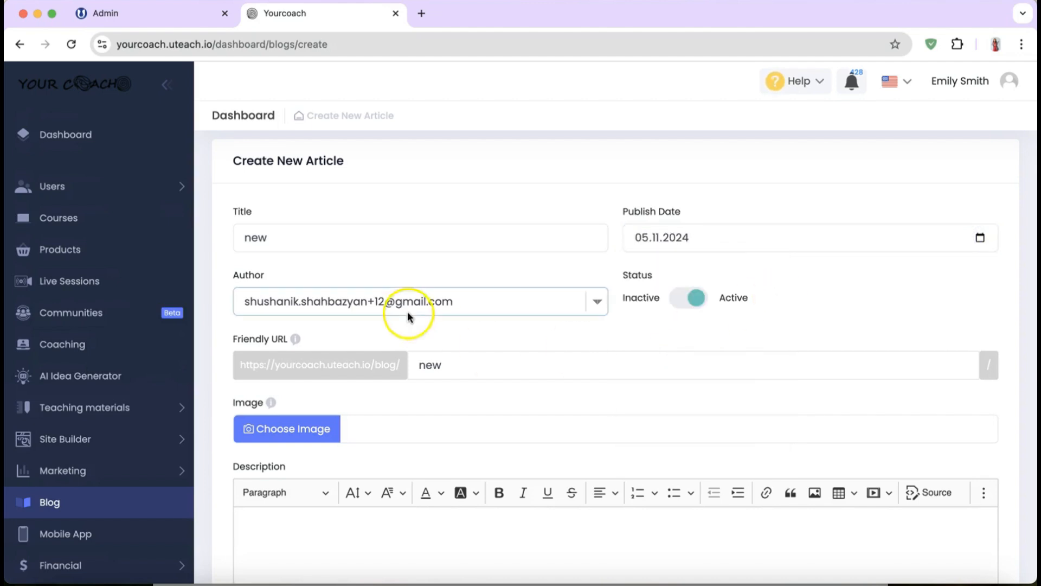
click(516, 302)
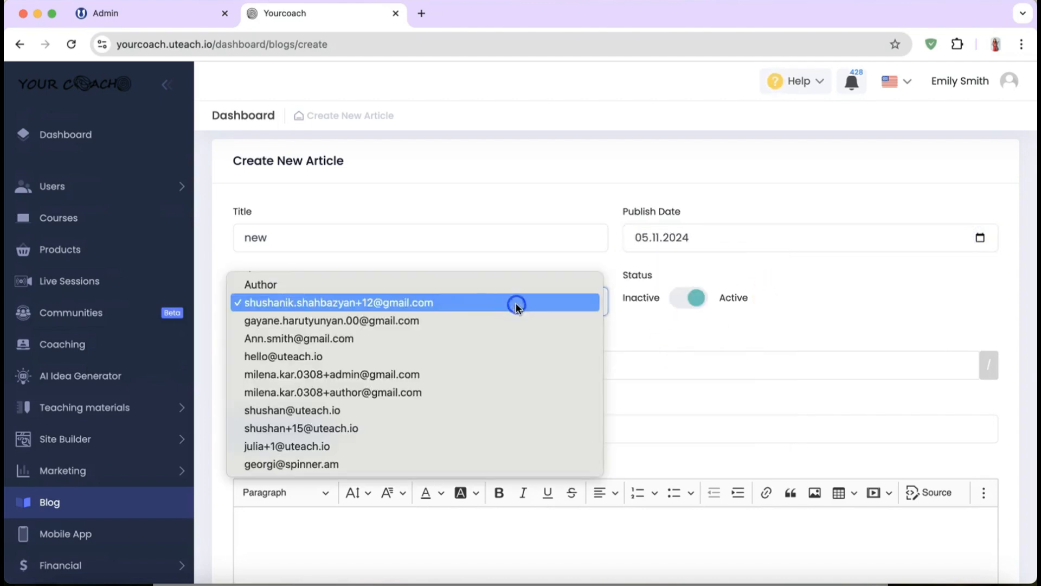
click(342, 337)
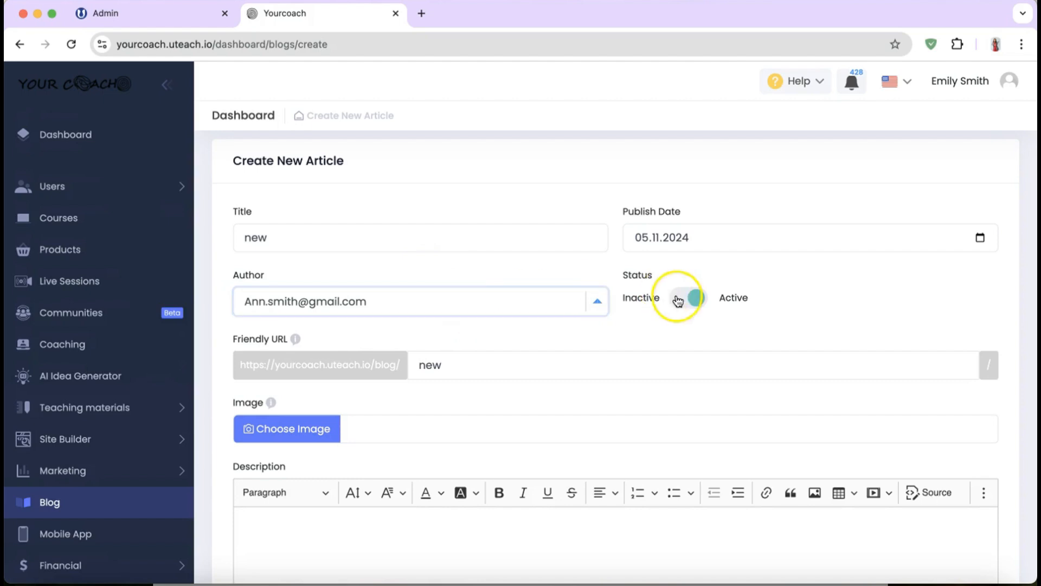
Step: Add the description 'test', check the Json Ld field, and save the article
scroll(567, 323, down, 1)
scroll(567, 324, down, 4)
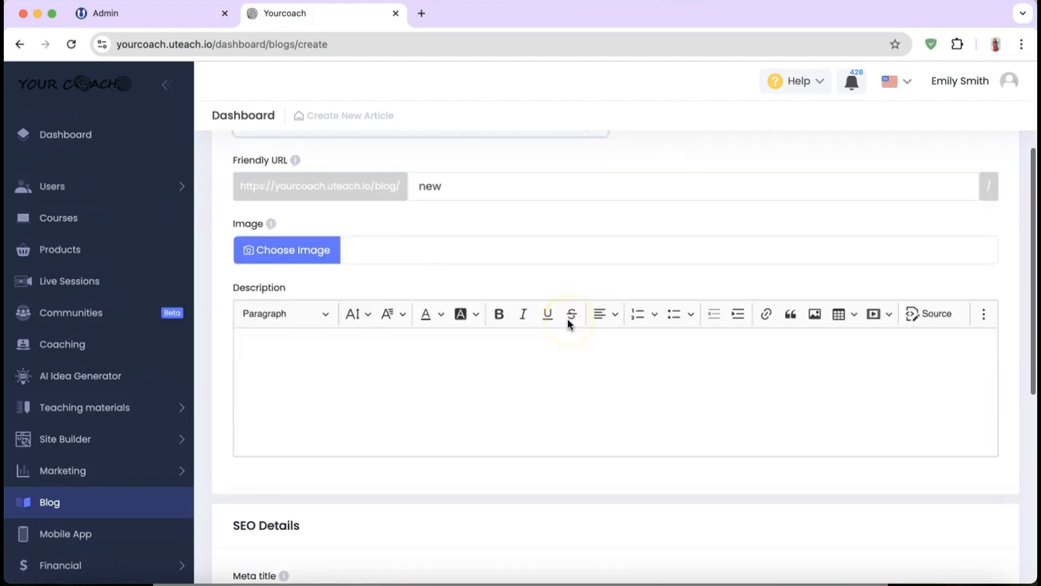
click(498, 340)
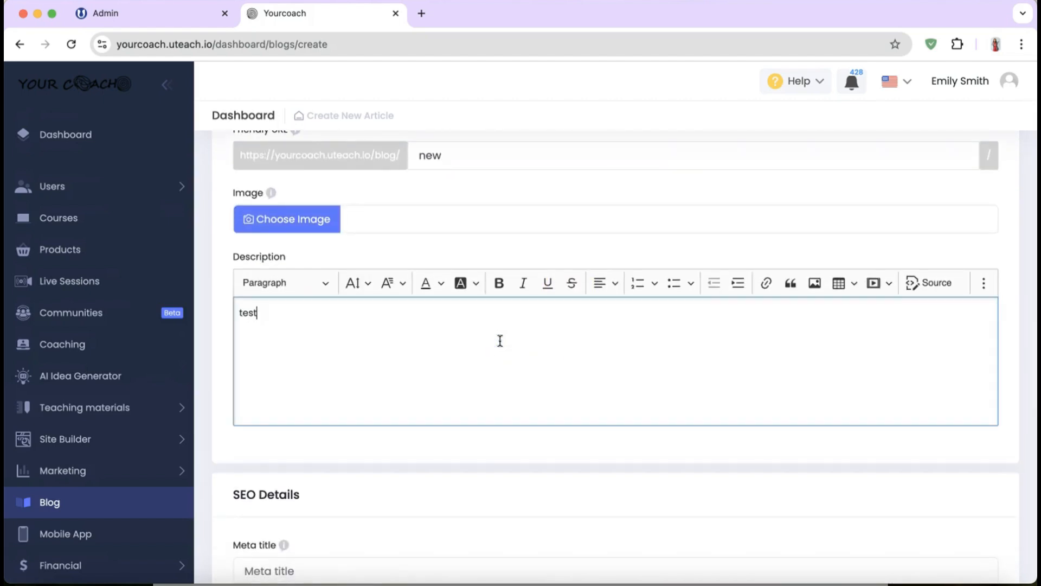
scroll(509, 379, down, 7)
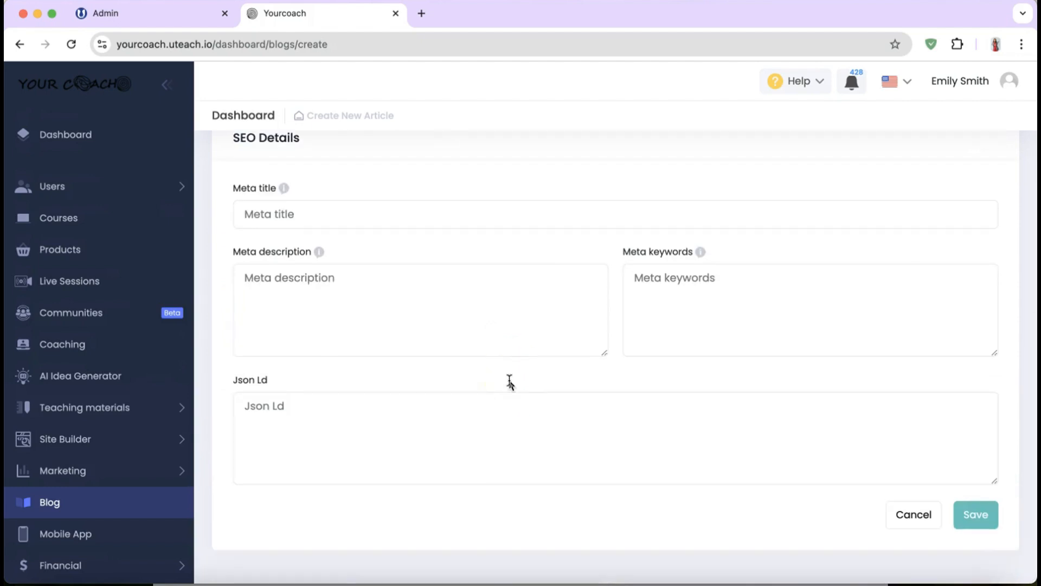
click(458, 399)
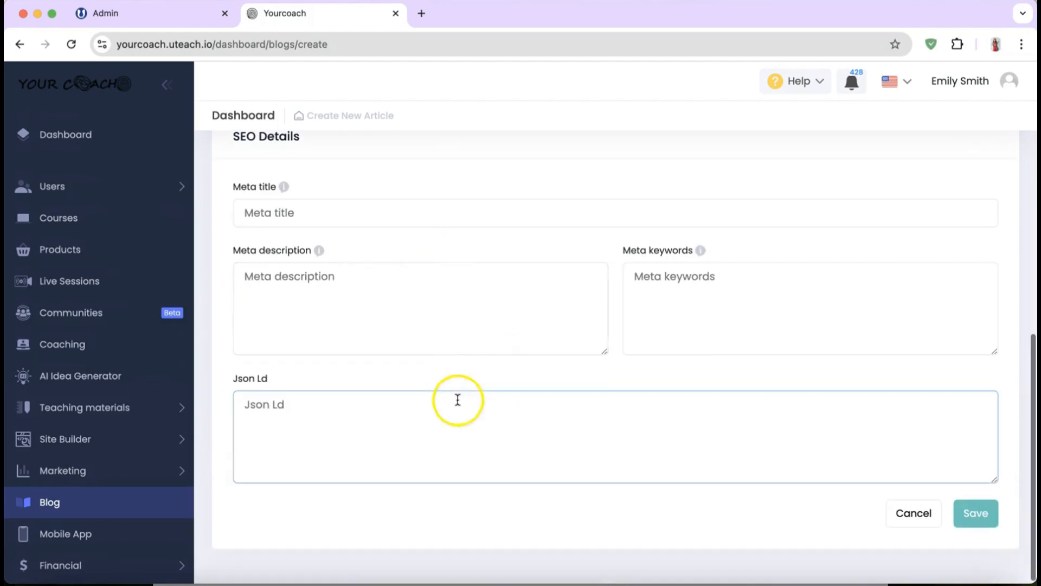
click(976, 510)
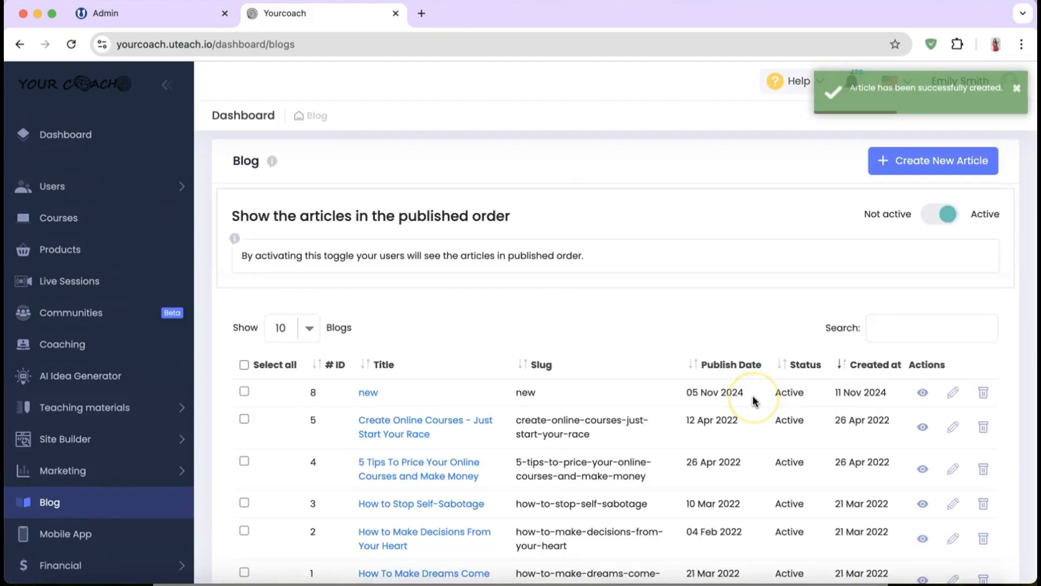
scroll(754, 402, down, 3)
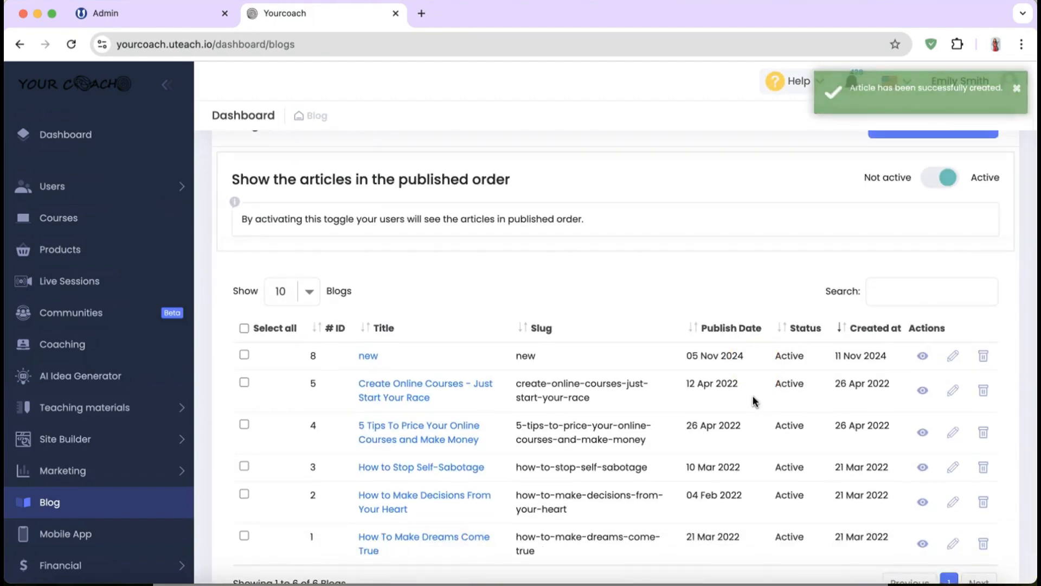
scroll(754, 401, up, 3)
scroll(754, 401, down, 1)
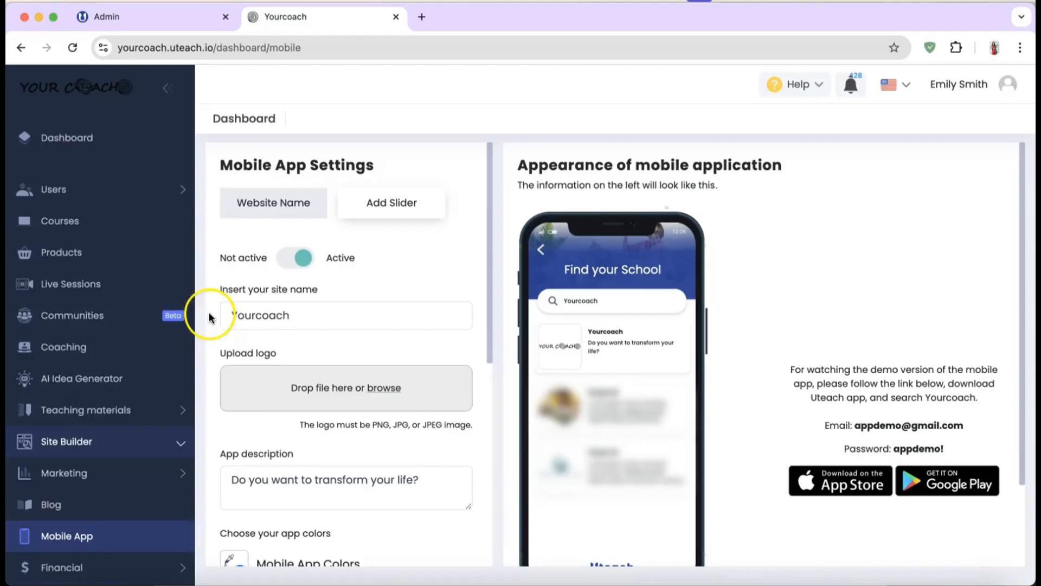
Step: Scroll through the Mobile App Settings page and its phone preview
scroll(149, 356, down, 3)
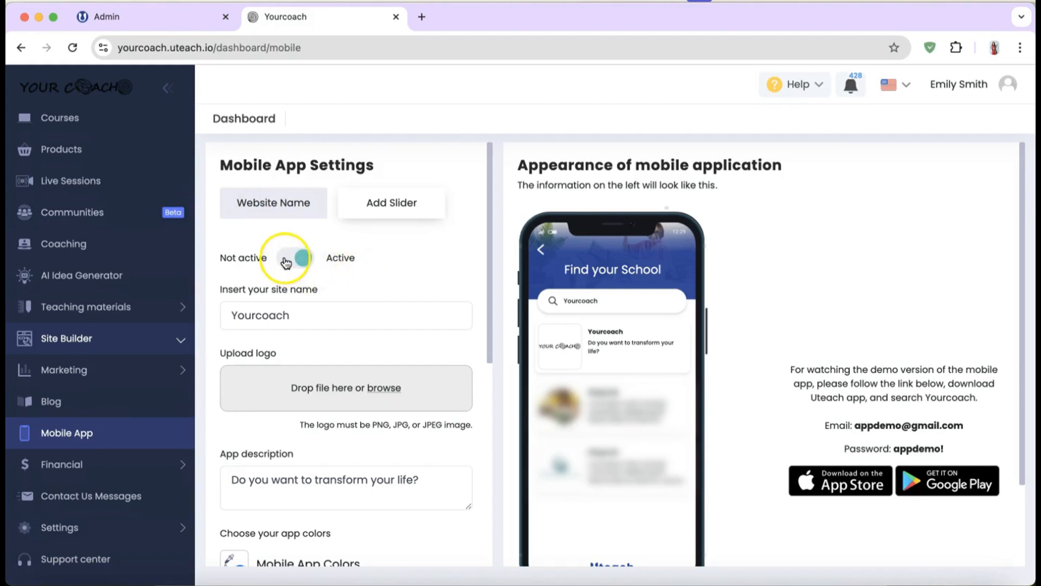
Step: Review the site name Yourcoach and change the app colour to a darker purple
click(319, 325)
scroll(320, 324, down, 1)
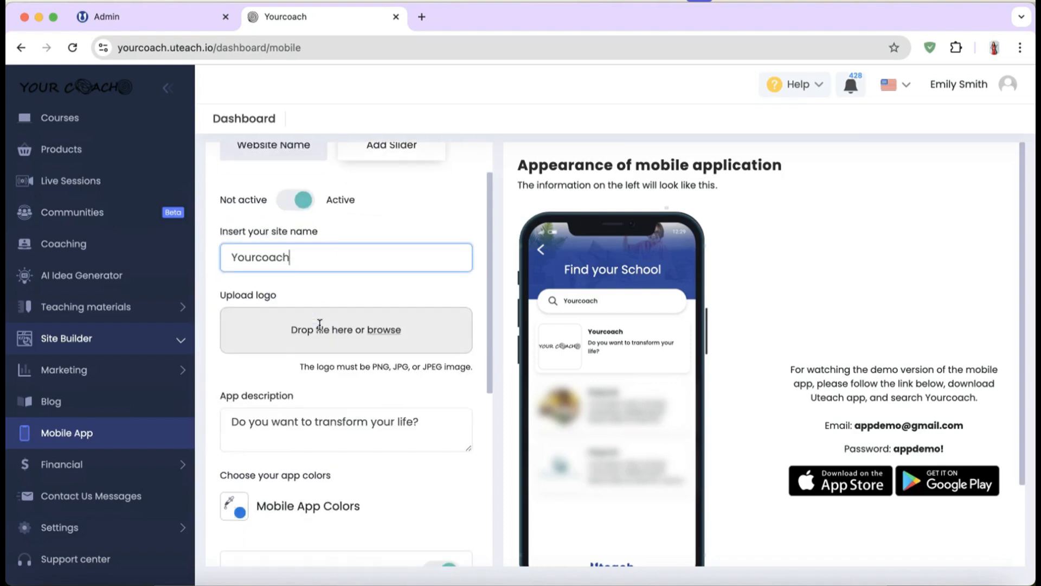
scroll(319, 325, down, 1)
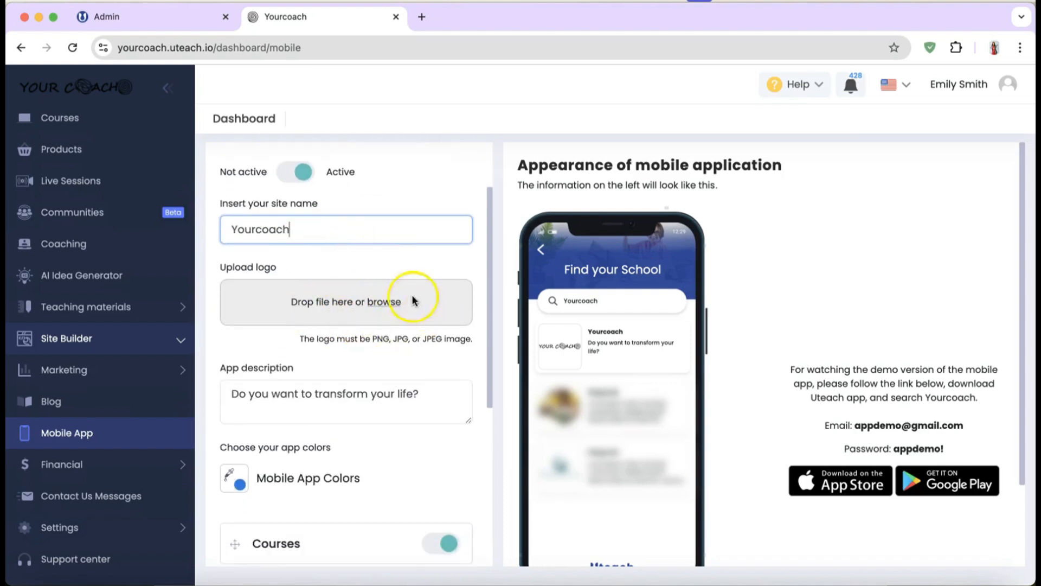
scroll(362, 349, down, 1)
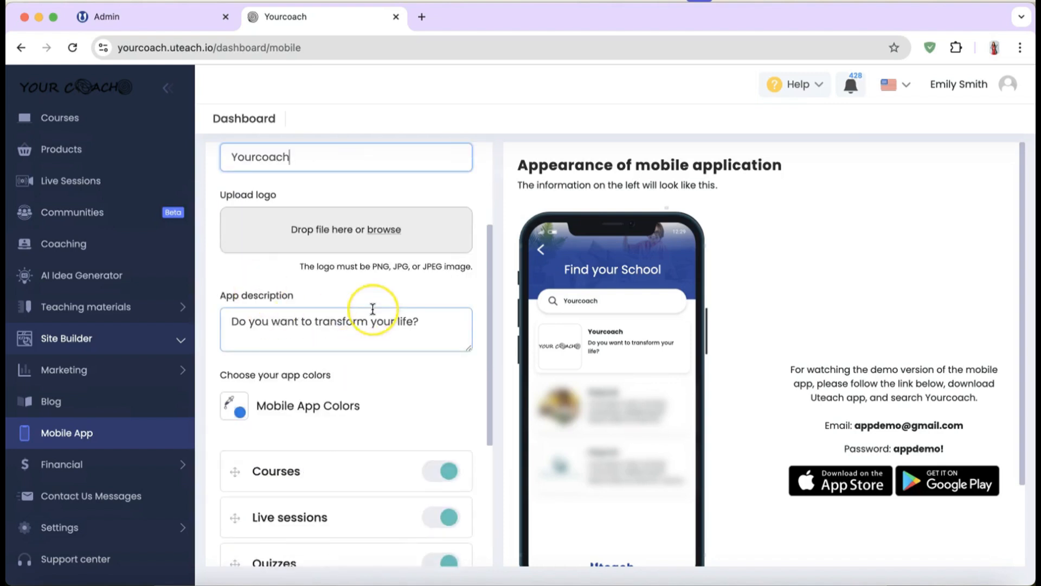
scroll(372, 308, down, 1)
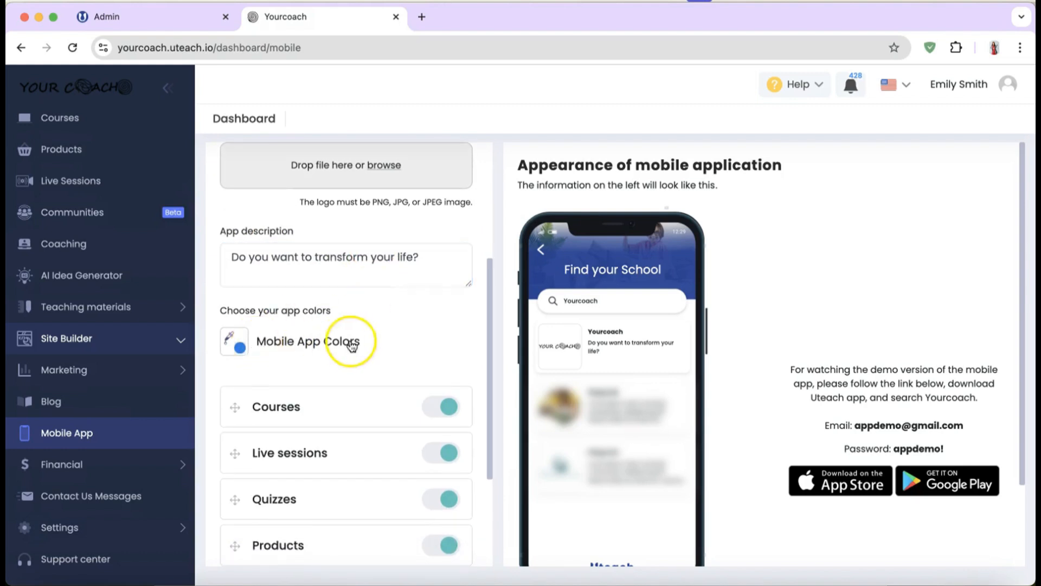
click(237, 350)
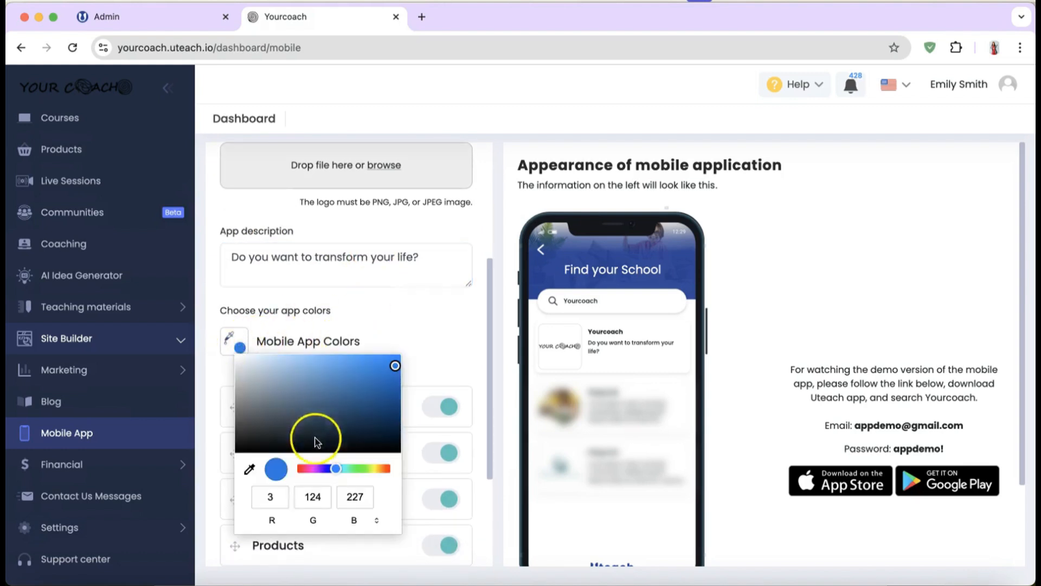
click(309, 468)
drag(312, 431, 352, 391)
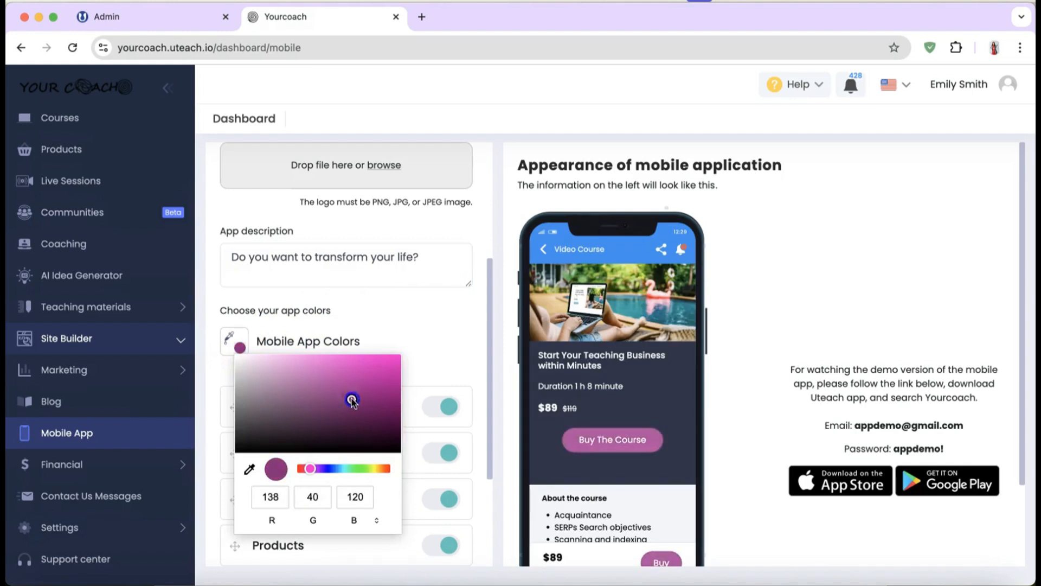
click(415, 314)
Step: Switch off Memberships and Products in the mobile app and confirm
scroll(392, 474, down, 2)
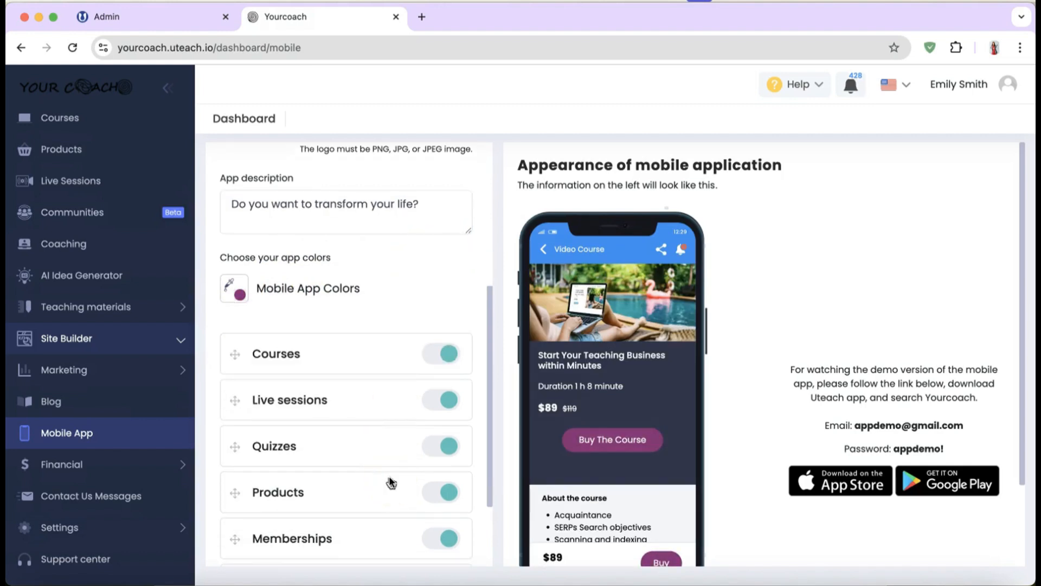
scroll(390, 481, down, 4)
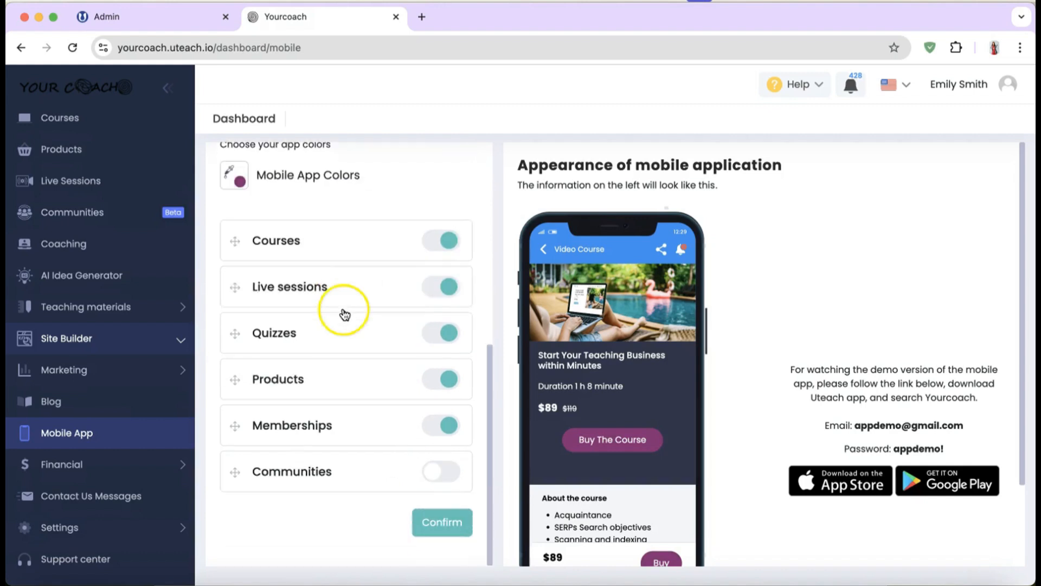
click(434, 436)
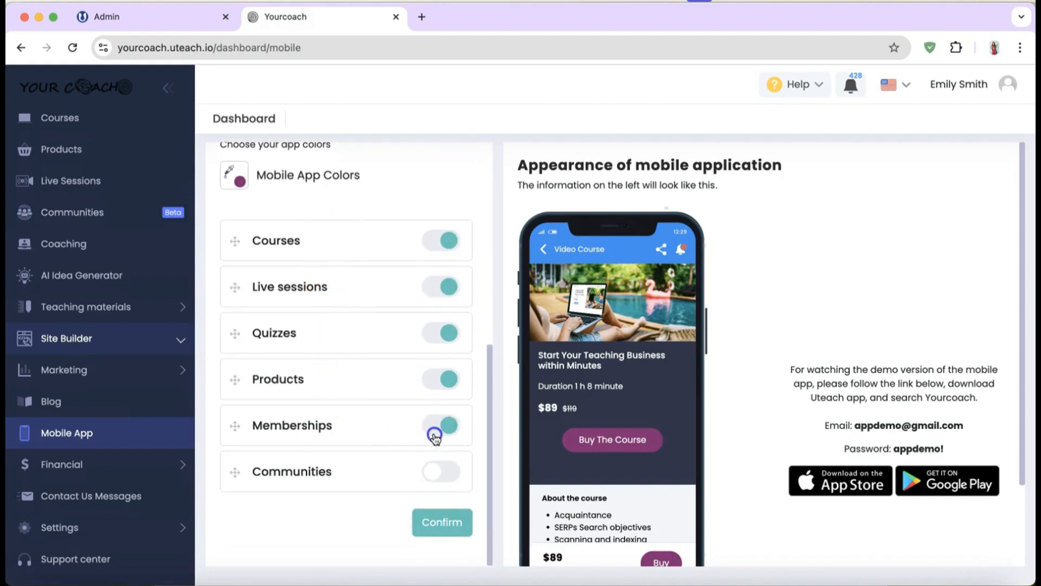
click(446, 383)
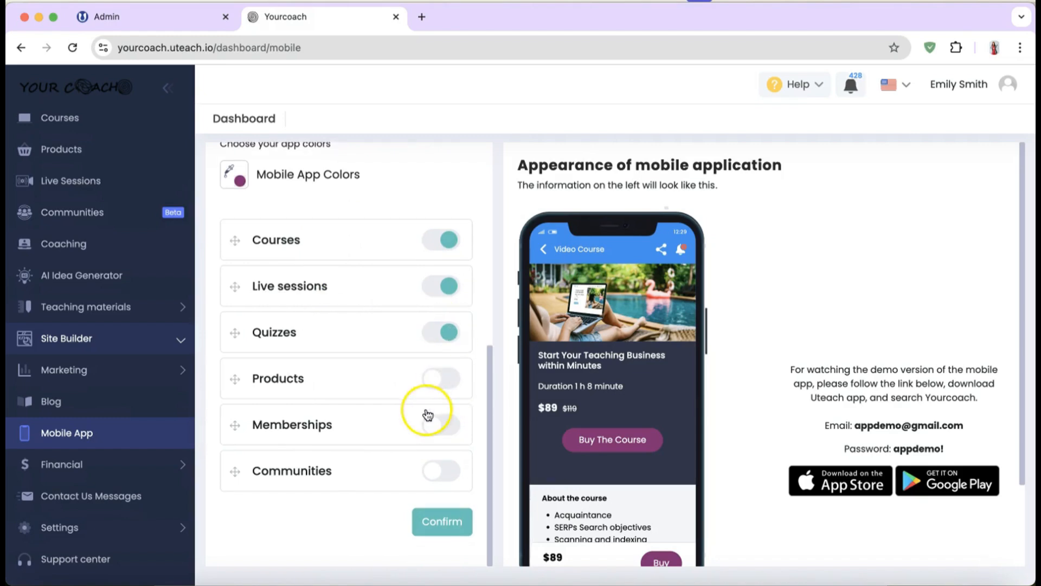
click(445, 521)
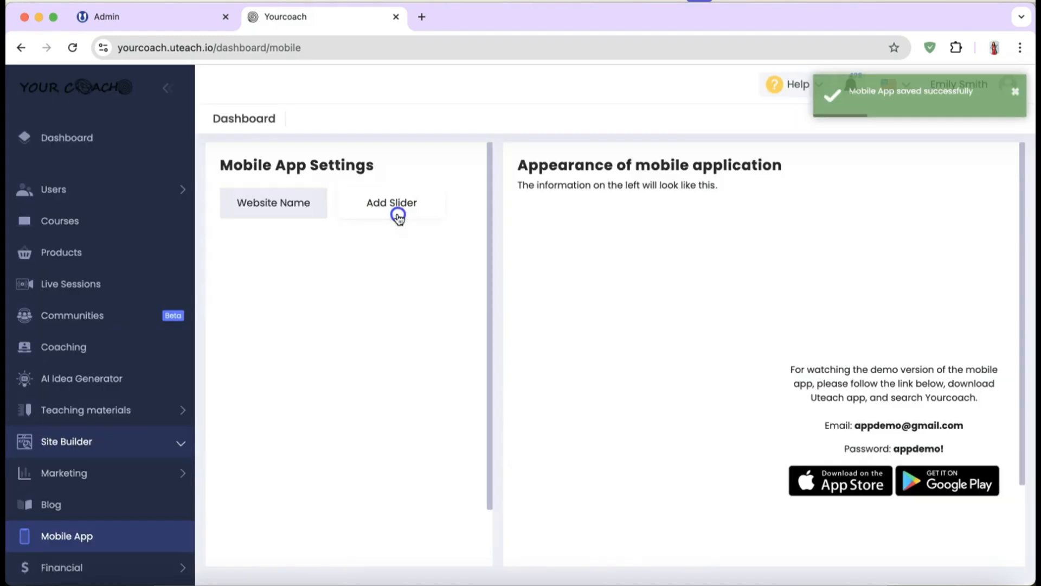
click(395, 214)
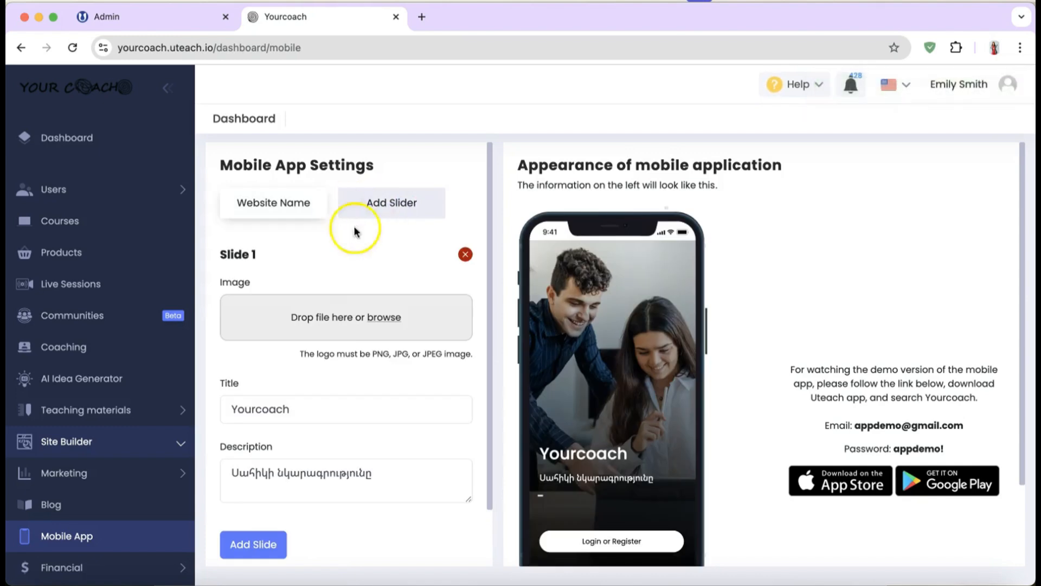
Step: Review Slide 1 titled Yourcoach, confirm it, and scroll to the Financial introduction
scroll(320, 278, down, 1)
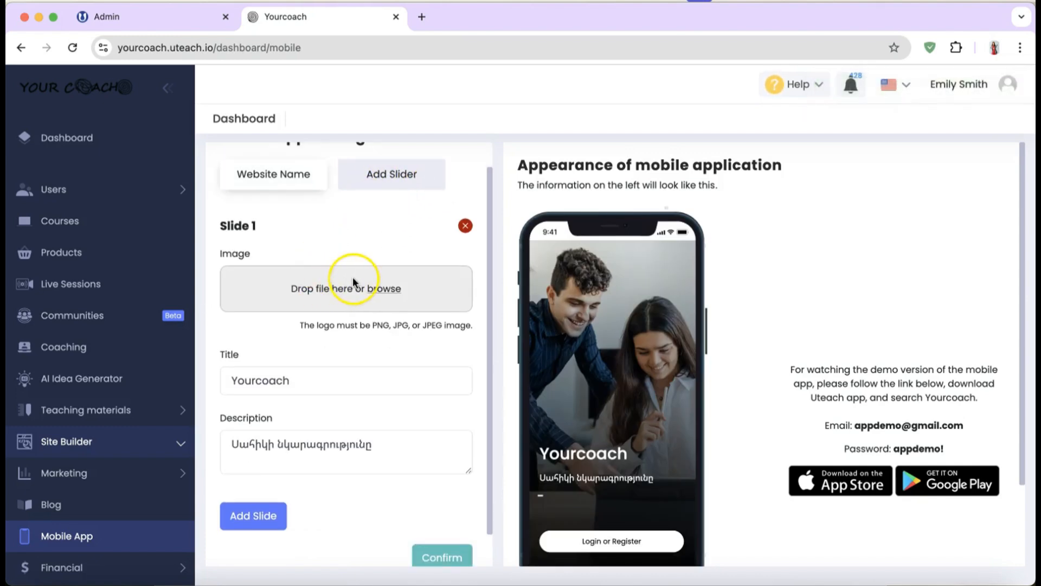
scroll(356, 297, down, 1)
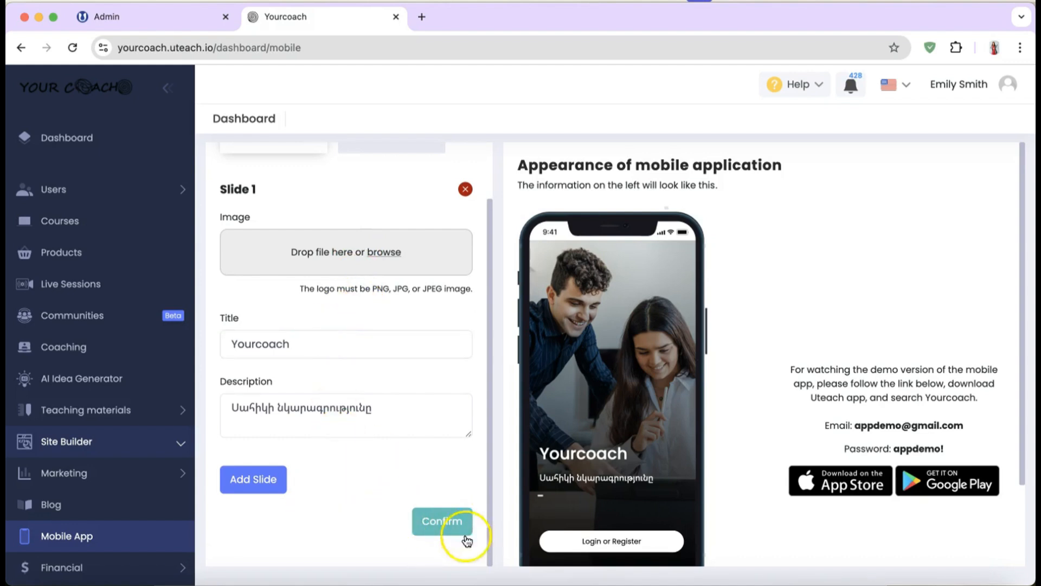
click(446, 536)
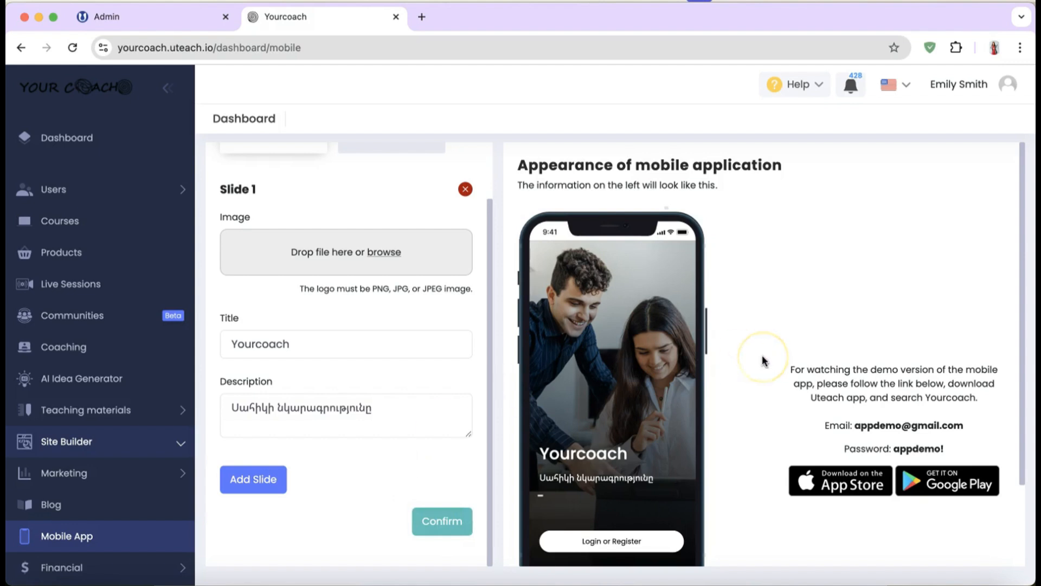
scroll(764, 360, down, 2)
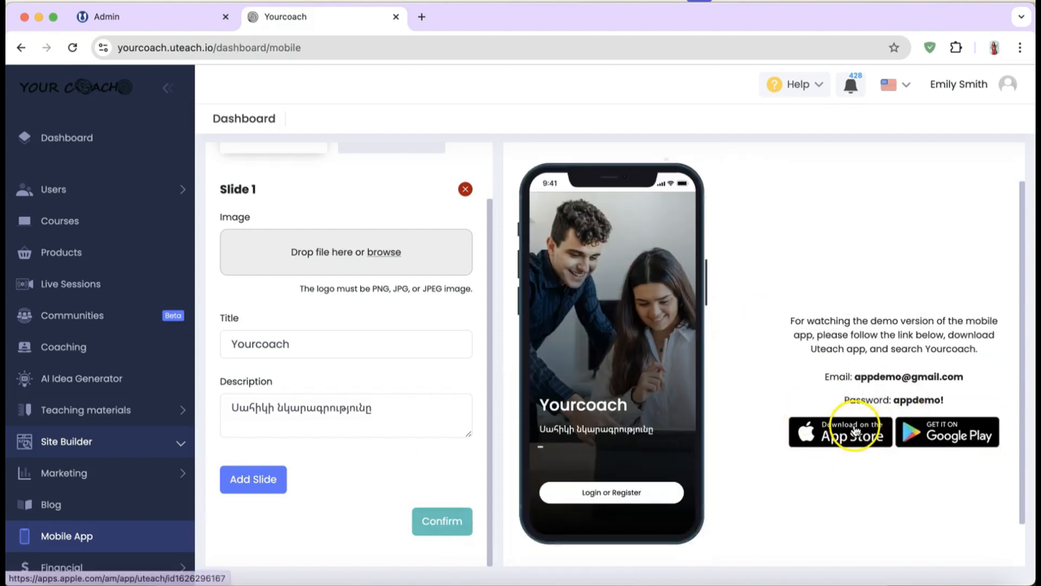
scroll(754, 353, up, 1)
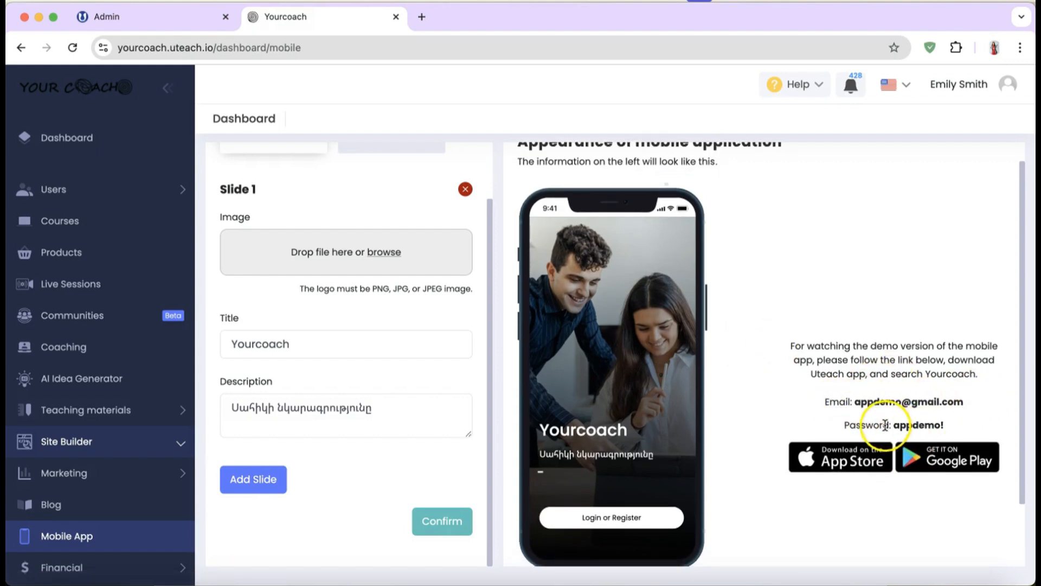
scroll(367, 278, up, 2)
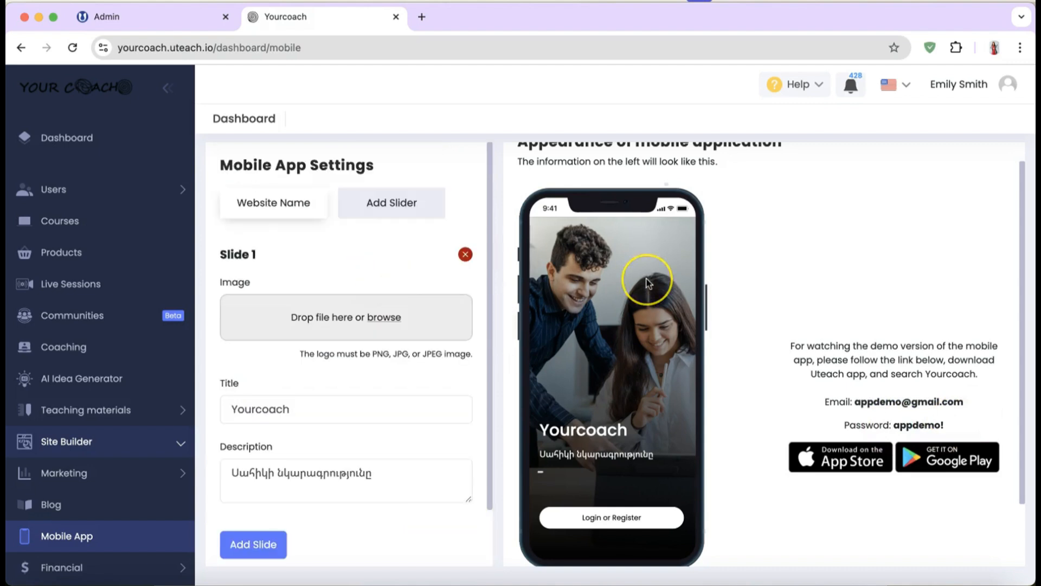
scroll(646, 279, up, 1)
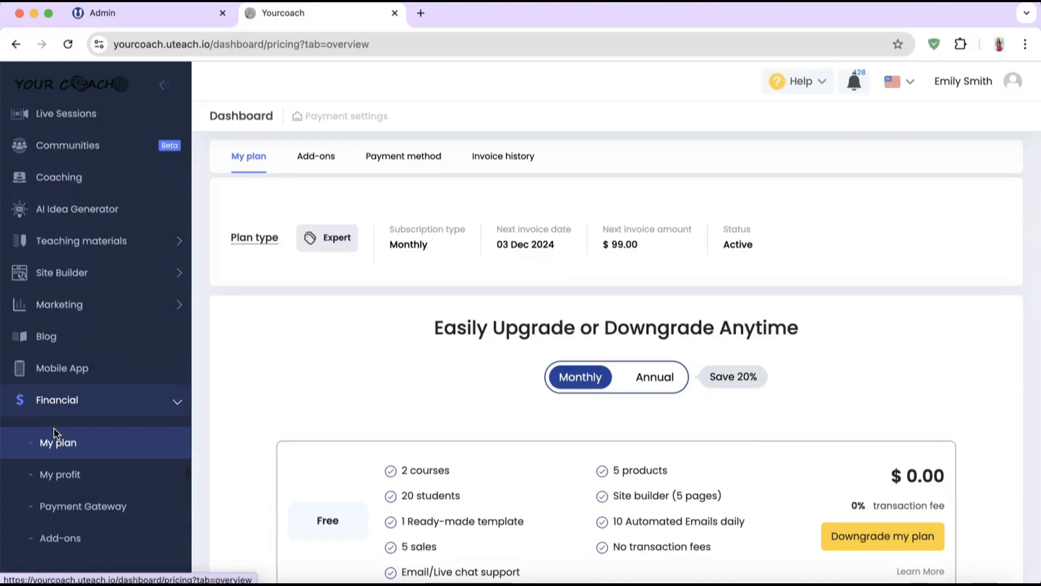
Step: Scroll the My plan page showing the active Expert monthly plan at $99.00
scroll(54, 427, down, 2)
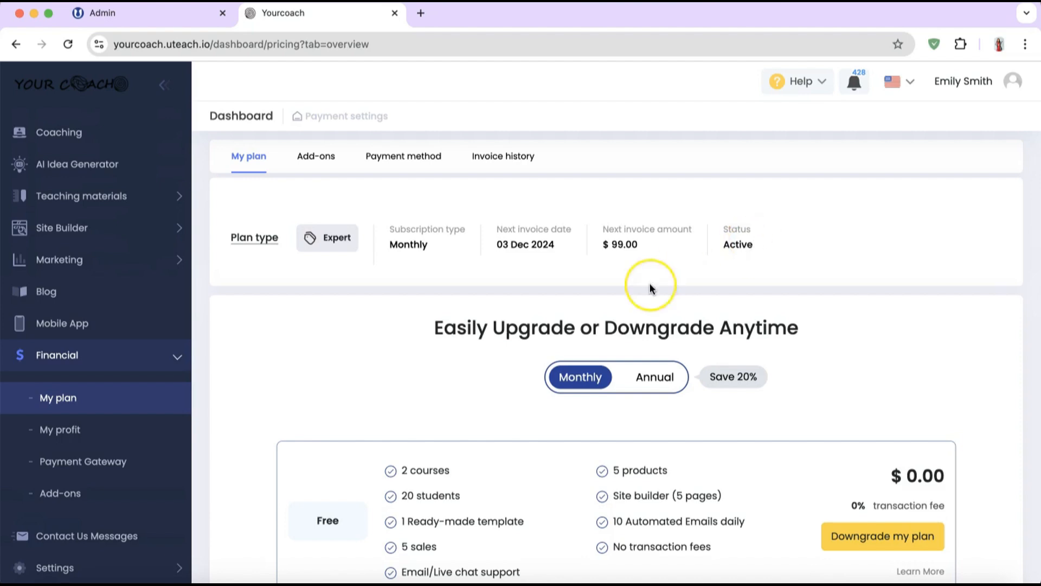
Step: Scroll through the plan cards and switch the price comparison to Annual billing
scroll(649, 282, down, 2)
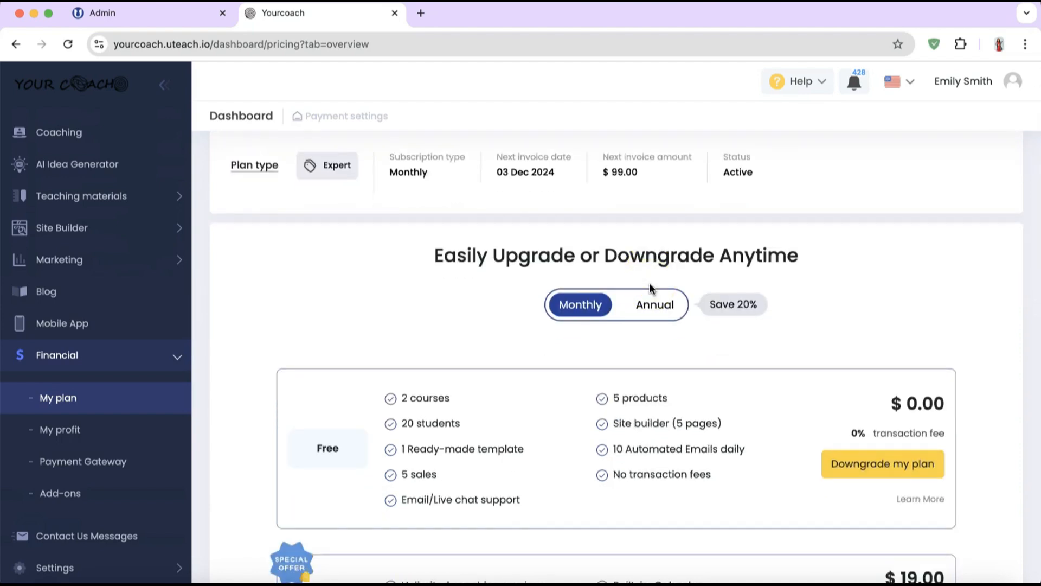
scroll(649, 284, down, 12)
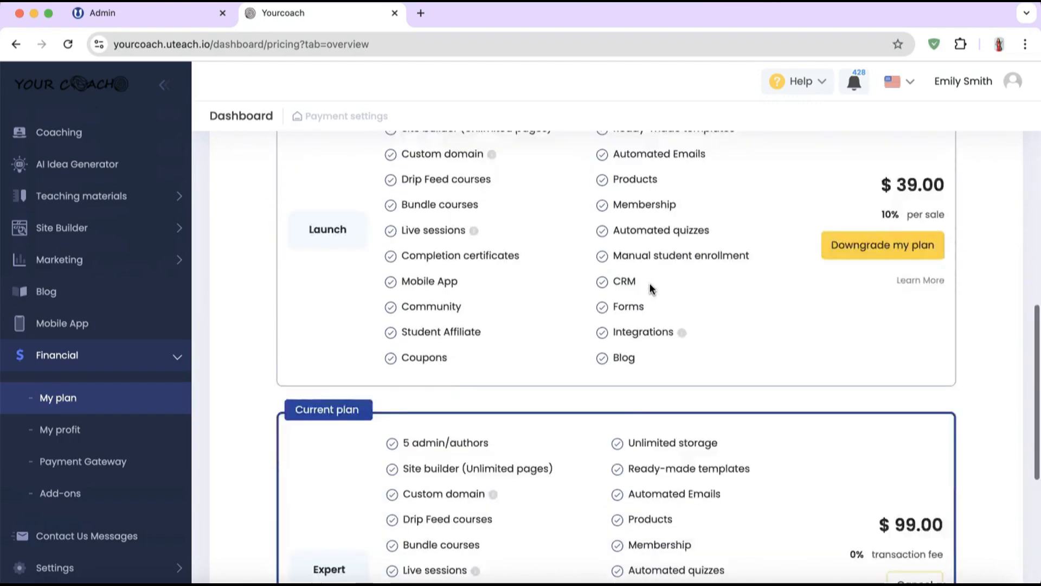
scroll(651, 287, down, 5)
scroll(651, 288, up, 18)
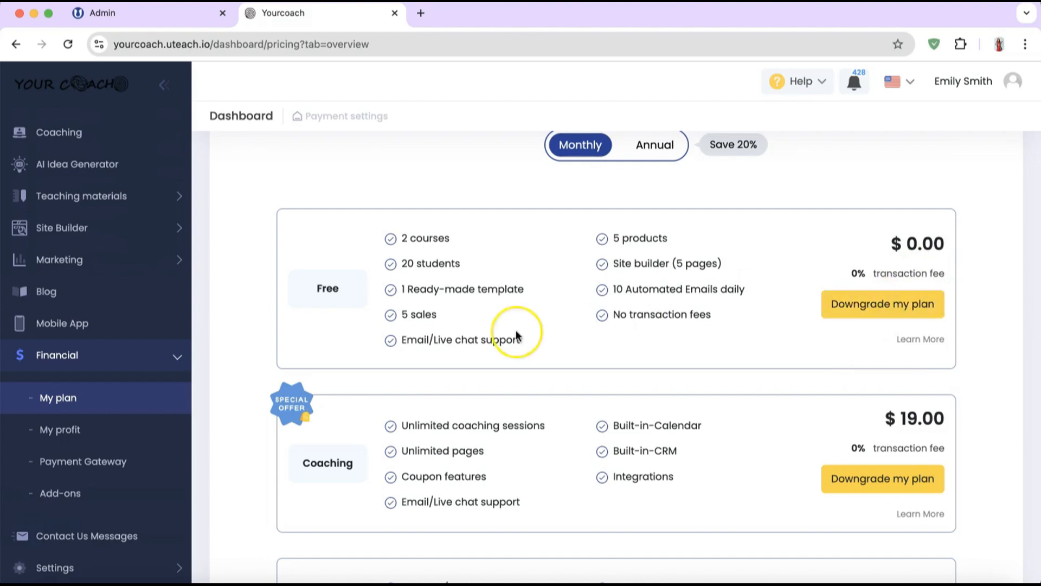
scroll(515, 332, up, 5)
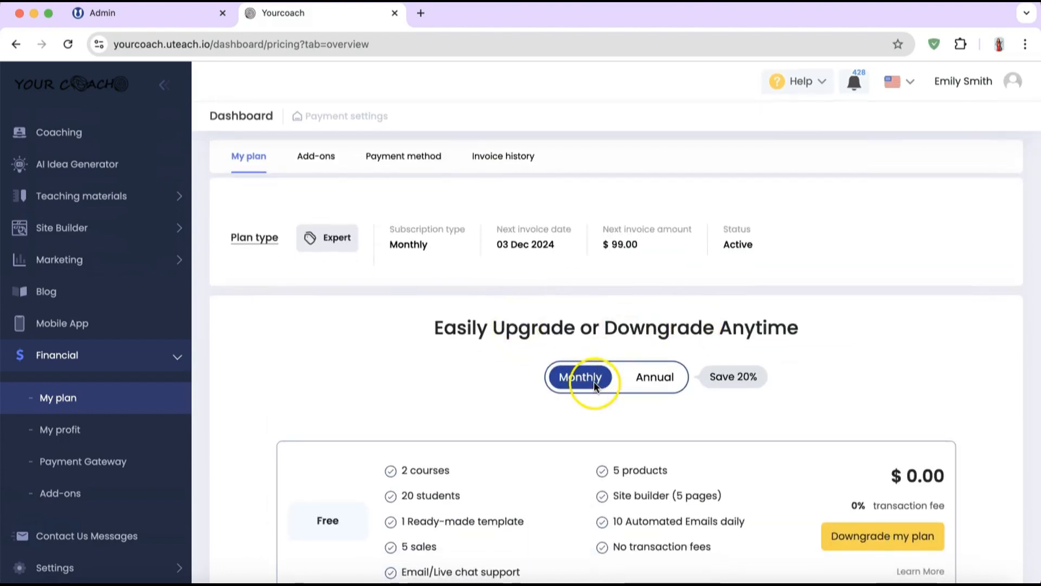
click(659, 374)
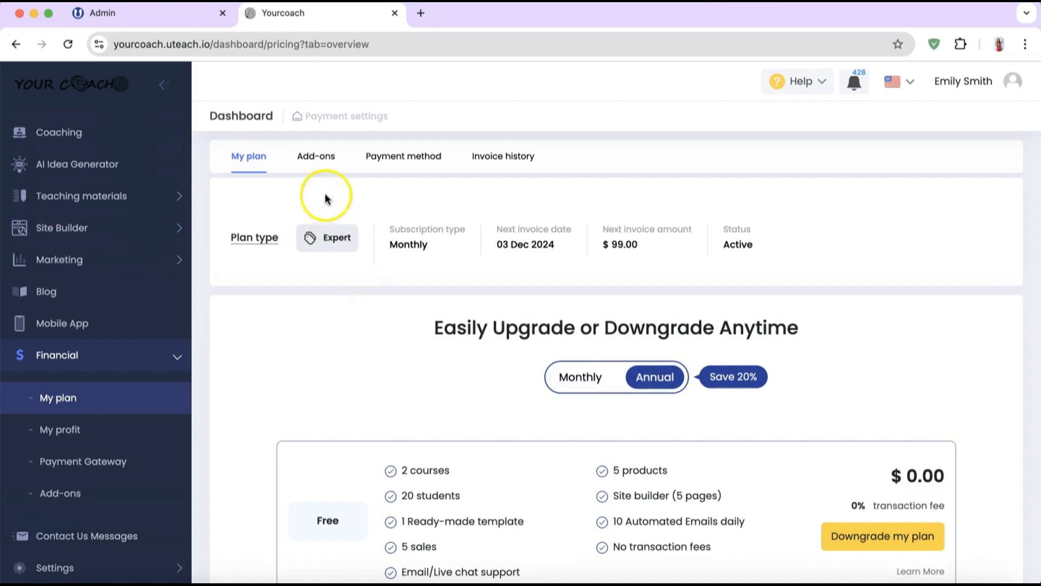
Step: Browse the list of paid add-ons available for the account
click(328, 159)
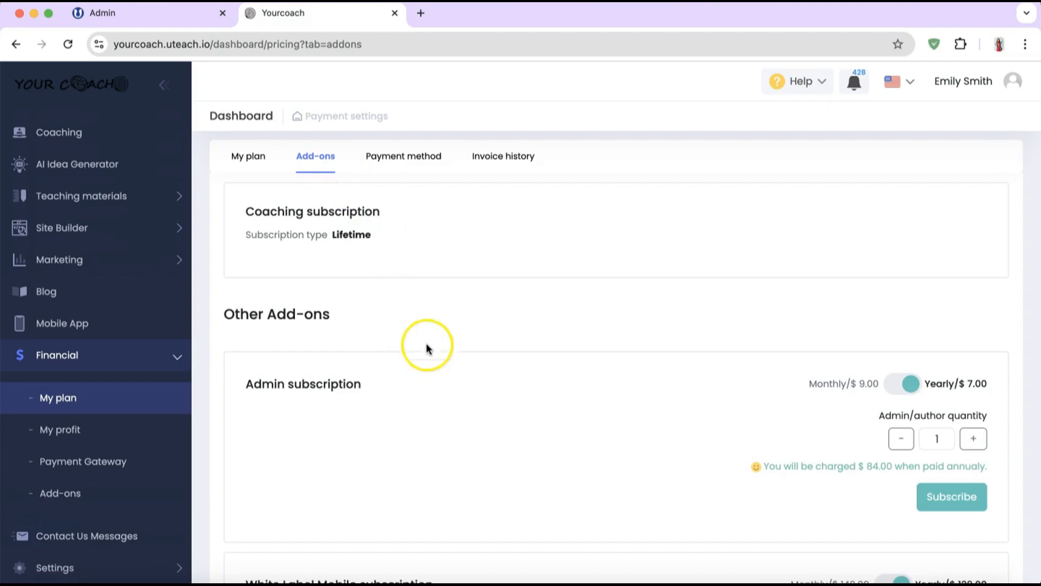
scroll(526, 480, down, 3)
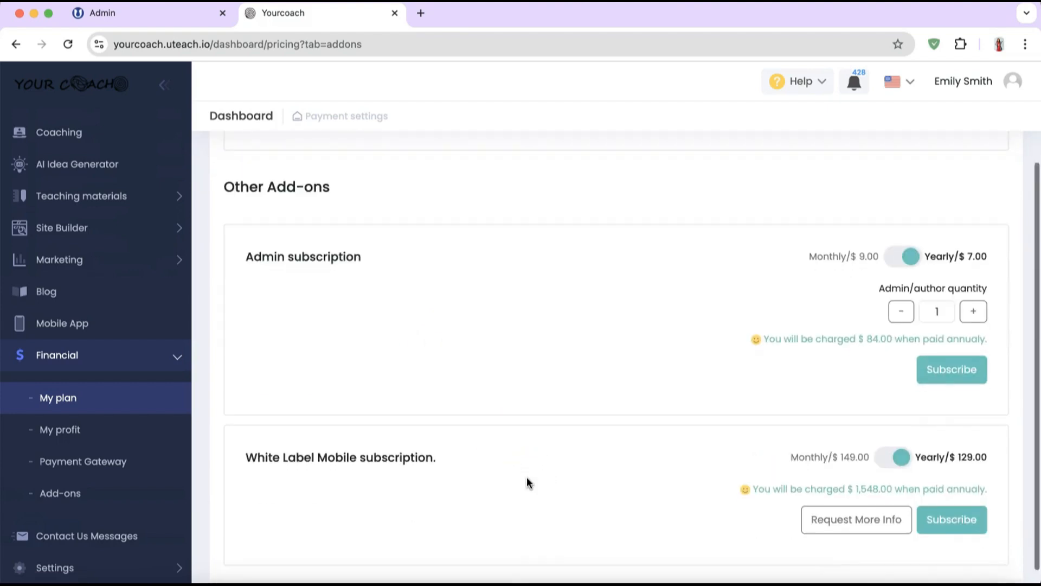
scroll(526, 480, down, 1)
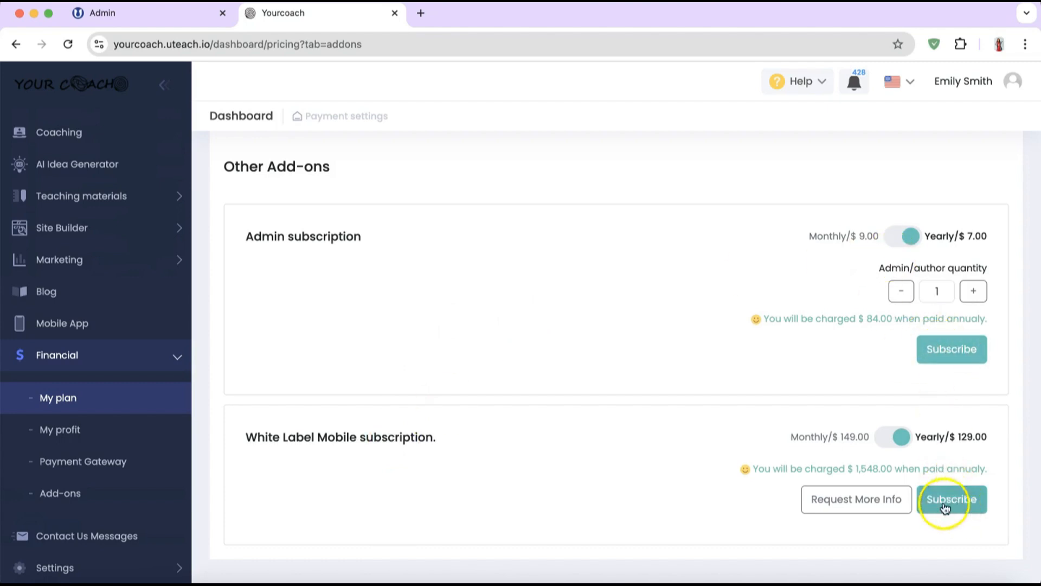
scroll(659, 301, up, 3)
Step: Check the saved payment method and invoice history, then open My profit sales records
click(401, 170)
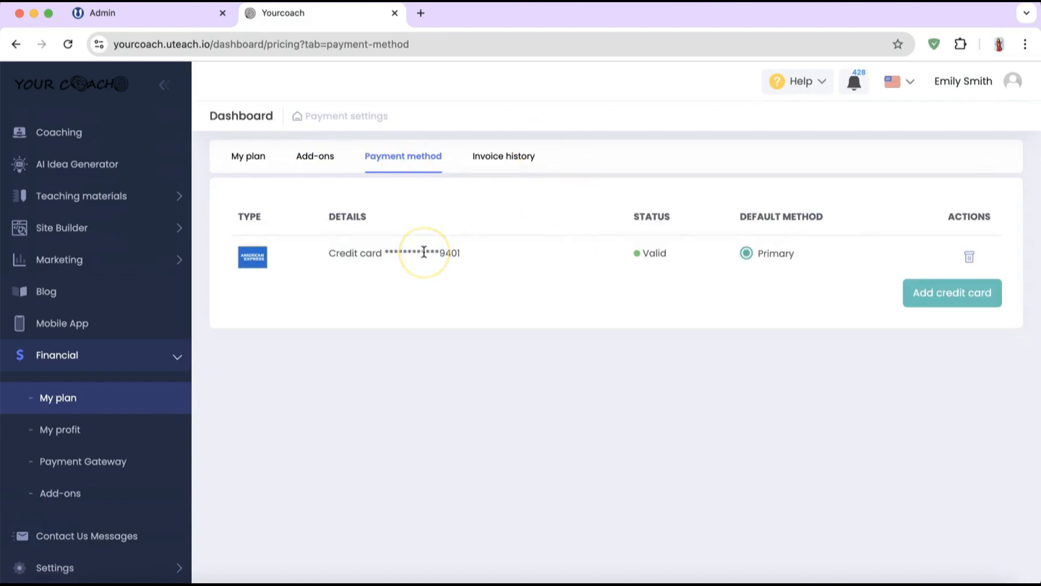
click(506, 160)
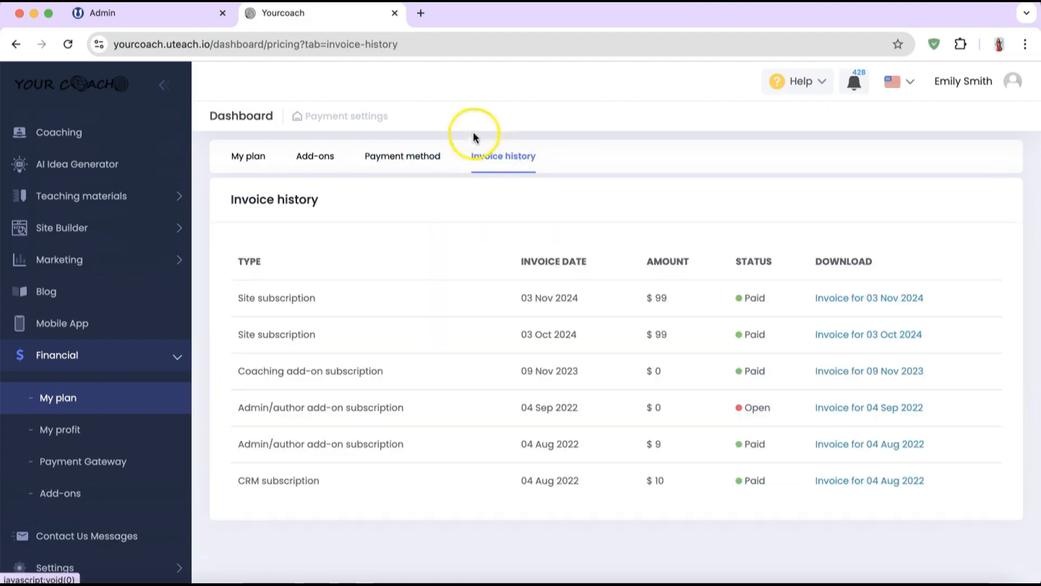
scroll(81, 363, down, 1)
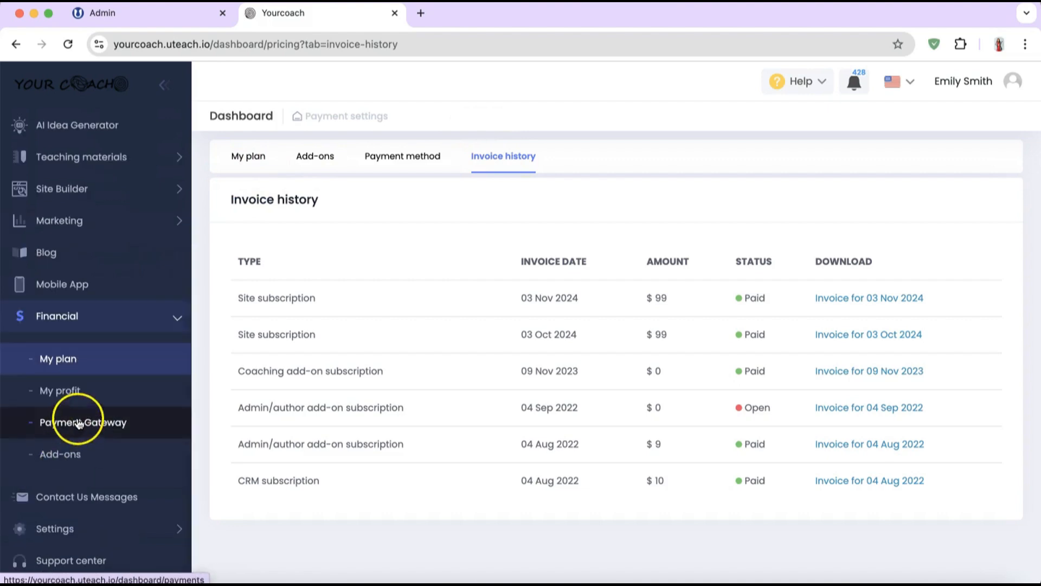
click(74, 400)
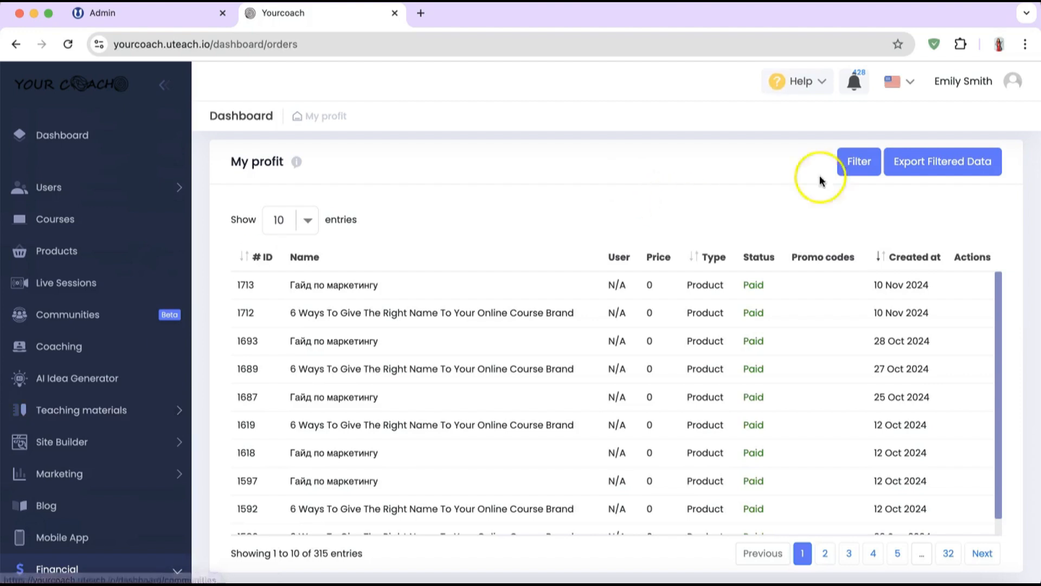
Step: Filter the My profit orders to show every status
click(860, 161)
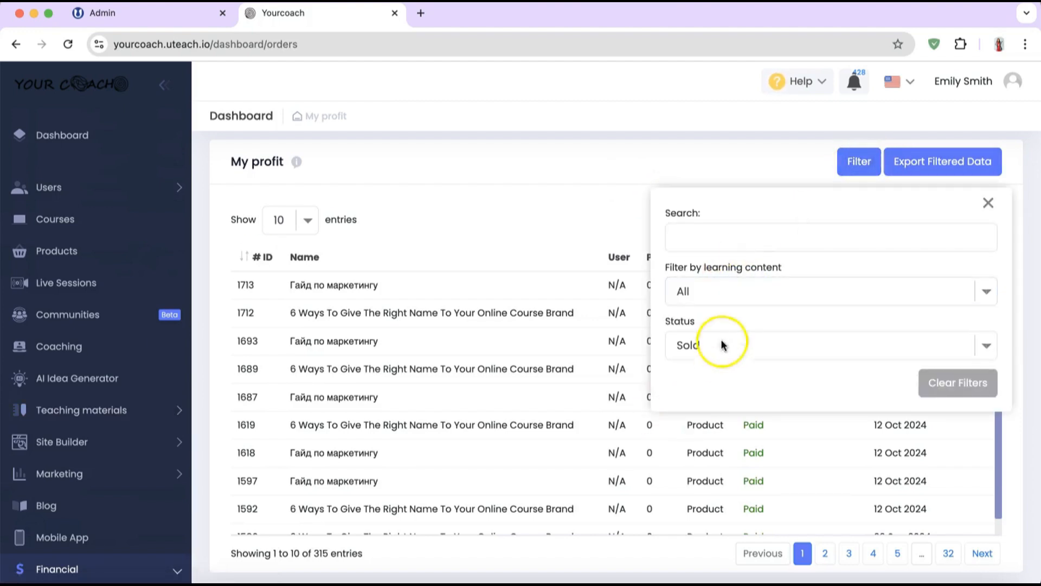
click(708, 357)
click(705, 330)
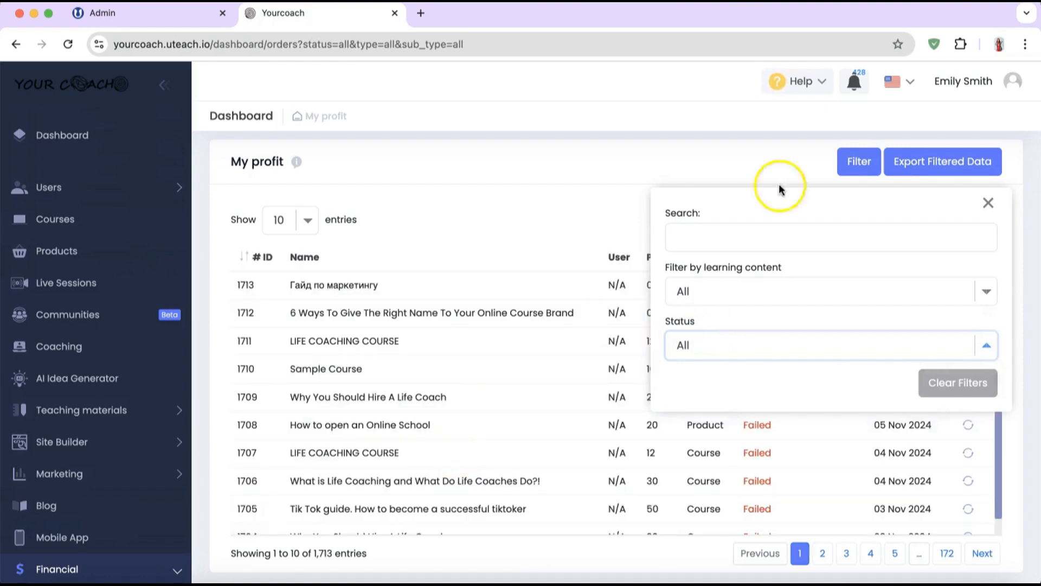
click(988, 203)
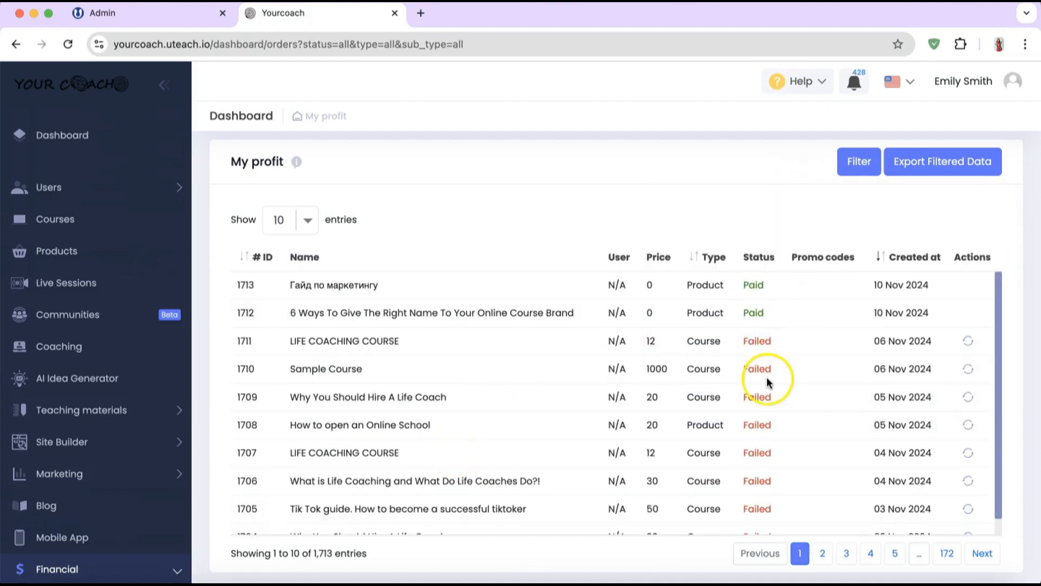
Step: Page through order pages 2, 3 and 4, then return to the first ten orders
scroll(766, 377, down, 1)
click(820, 553)
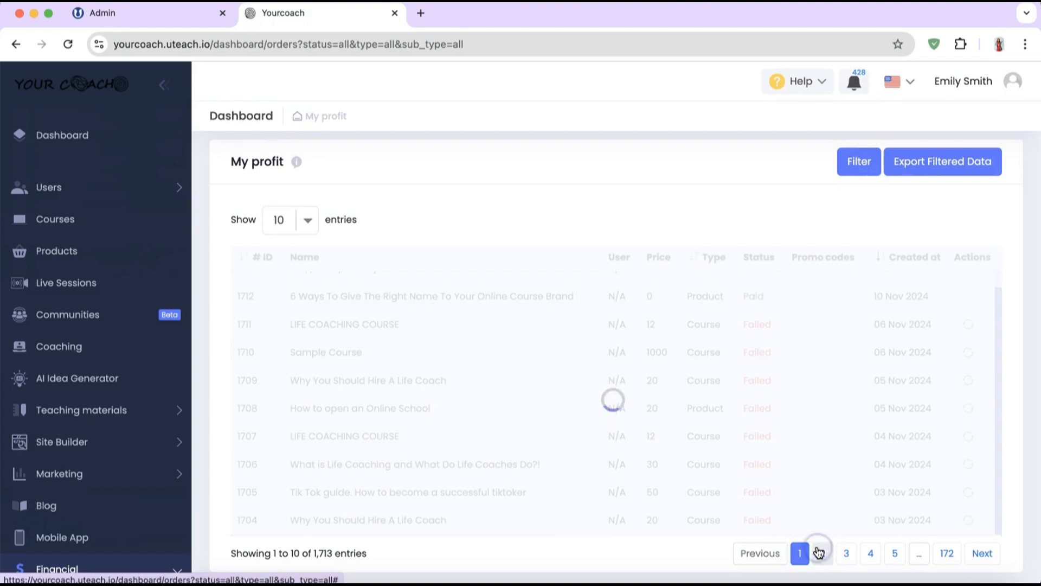
click(847, 552)
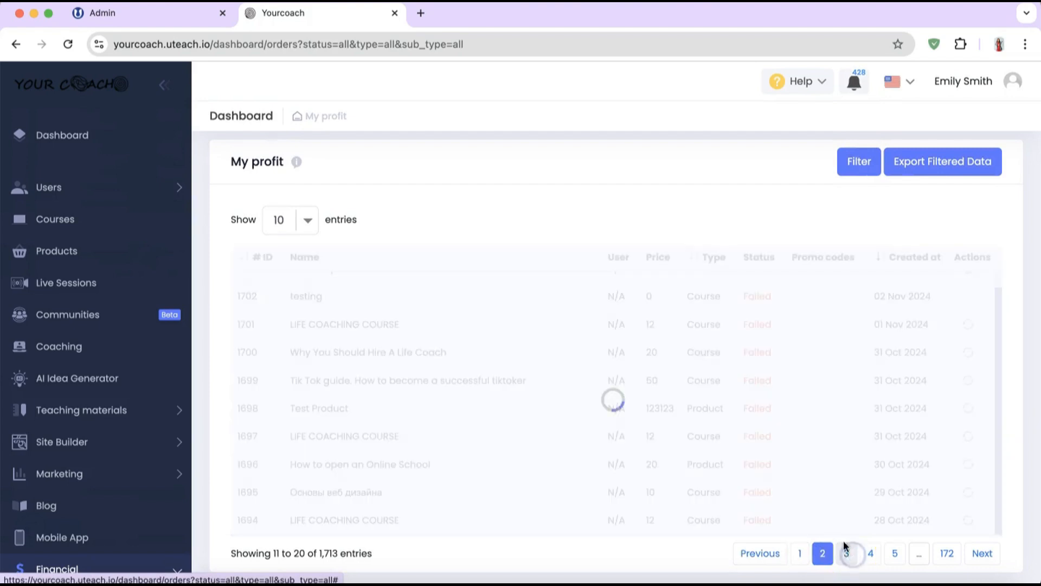
click(871, 554)
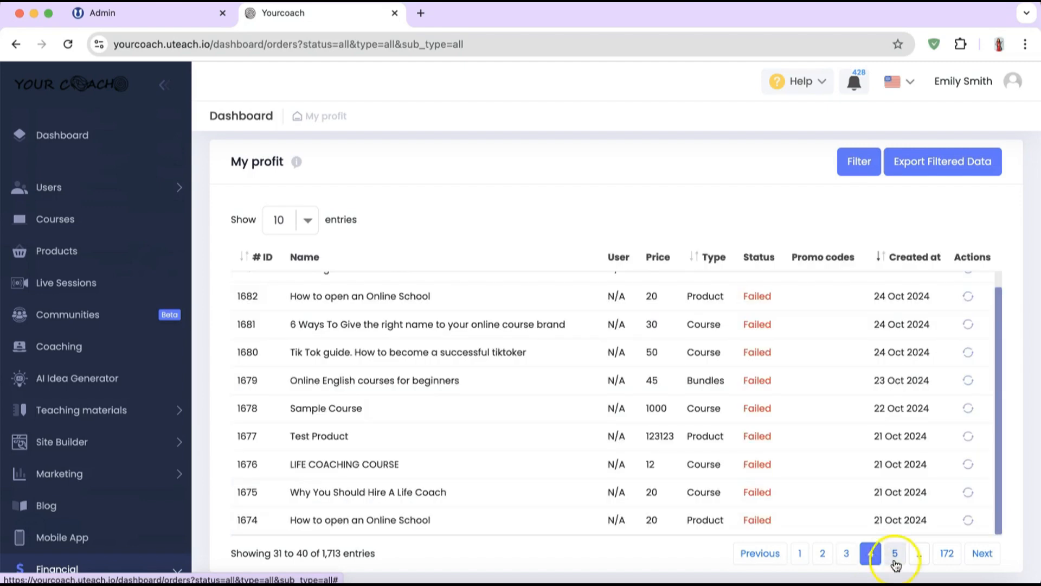
click(800, 553)
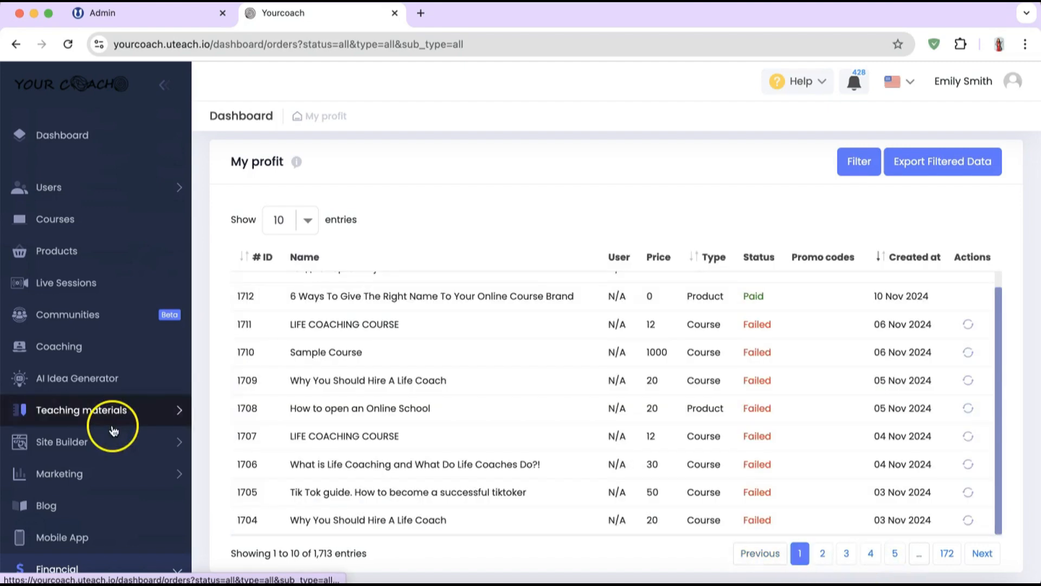
scroll(65, 425, down, 5)
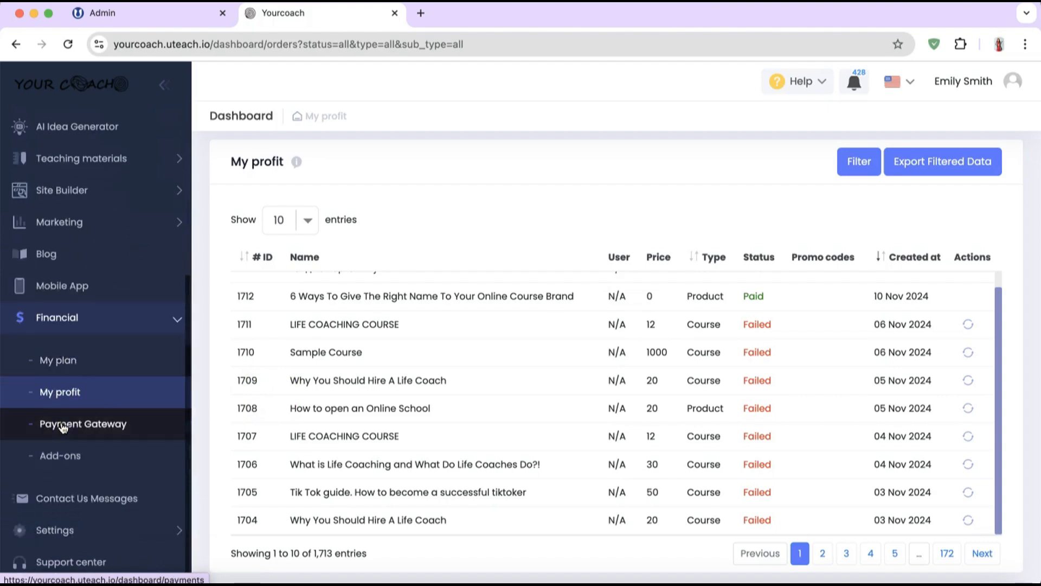
click(63, 428)
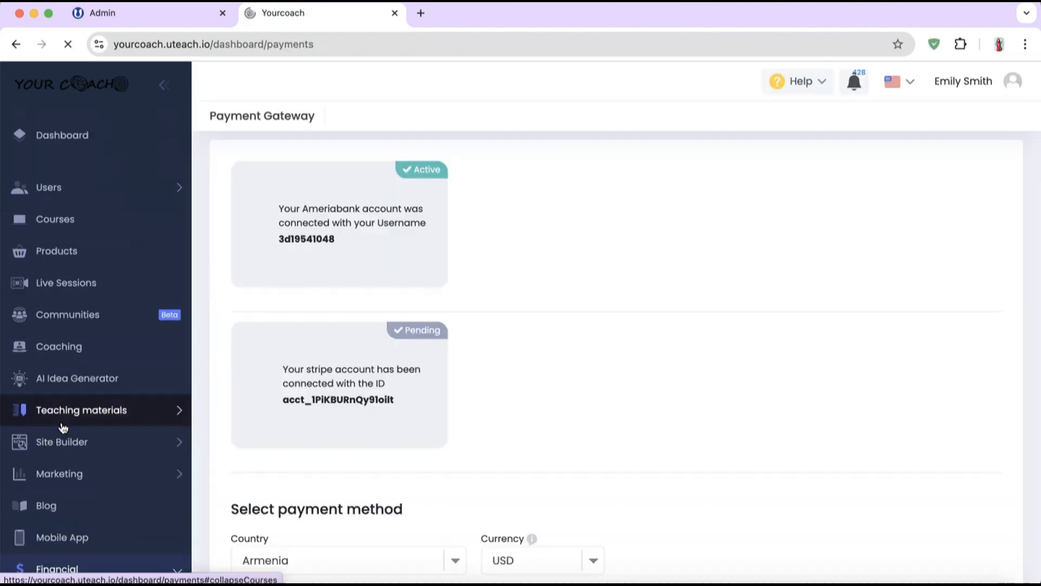
Step: Check the payment gateway Country and Currency options, keeping Armenia and USD
click(302, 337)
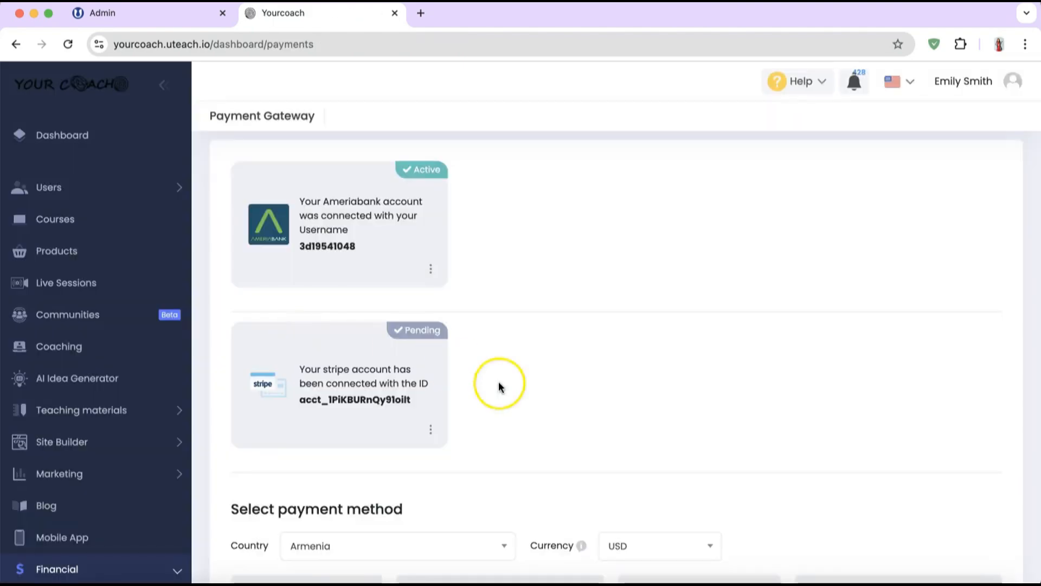
scroll(499, 384, down, 7)
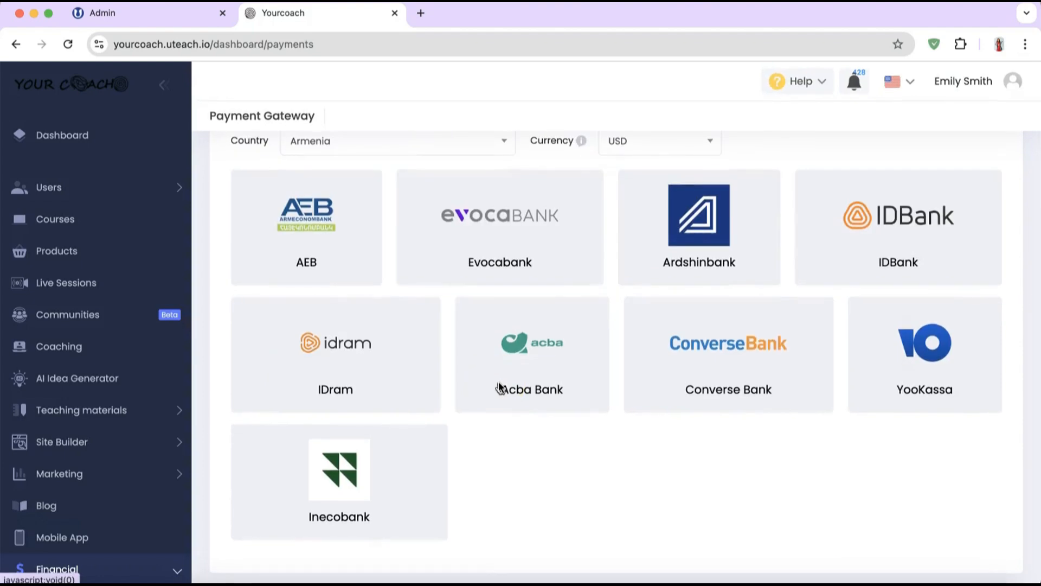
scroll(500, 387, up, 2)
click(368, 239)
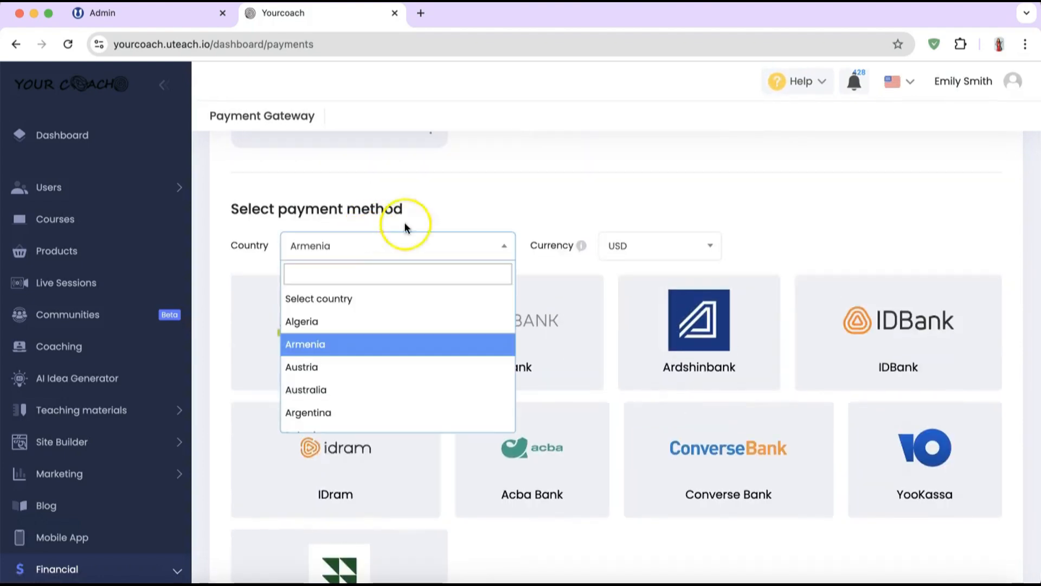
click(639, 241)
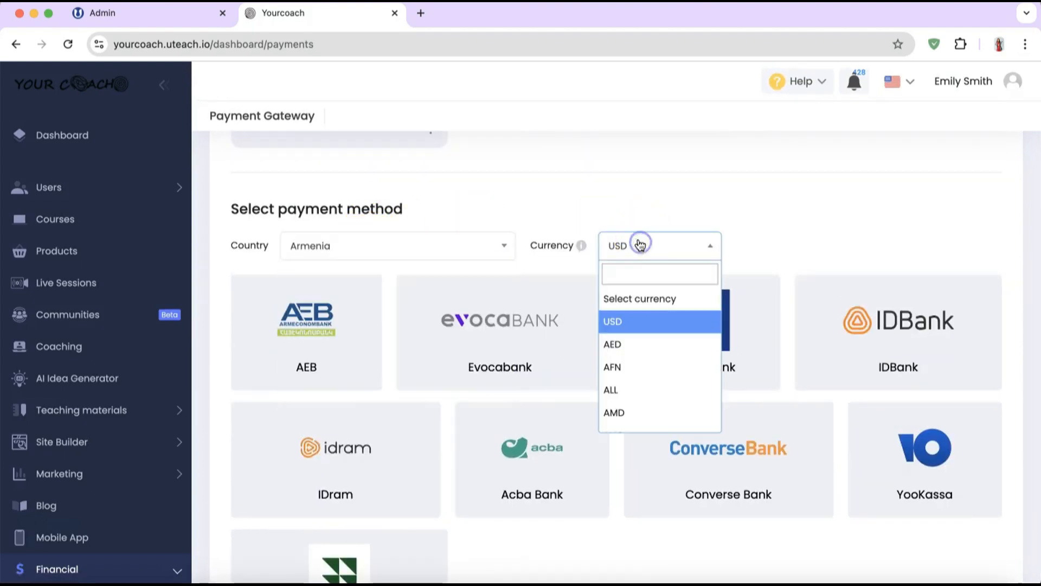
click(603, 226)
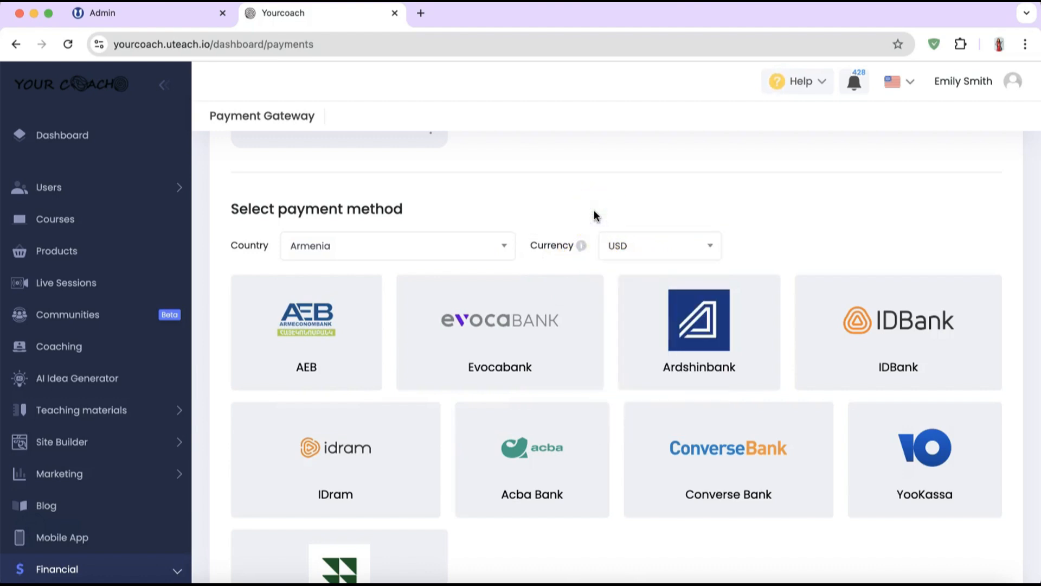
Step: Open the AEB bank connection form and cancel it without saving credentials
scroll(508, 227, down, 1)
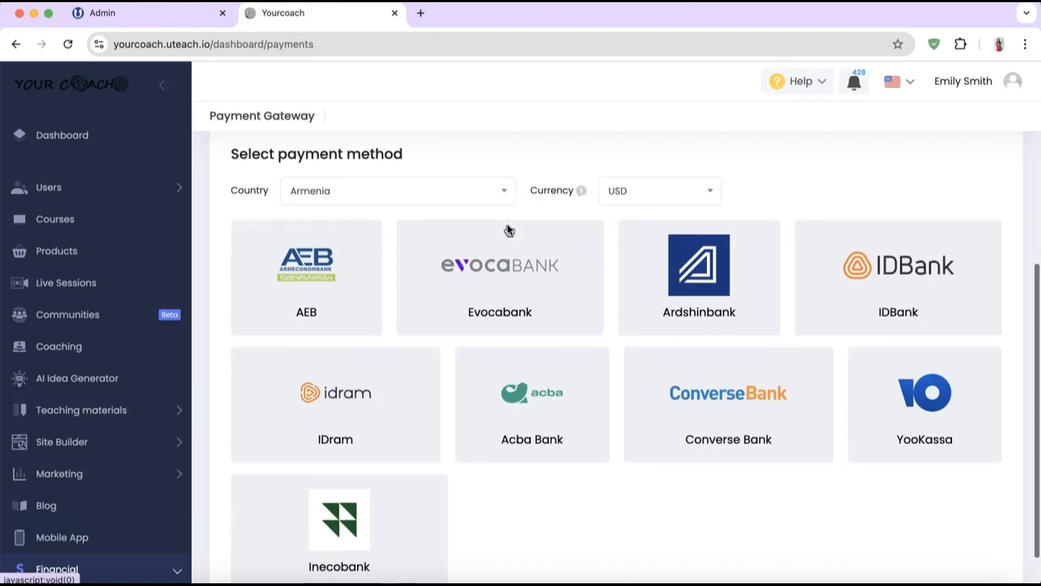
click(347, 280)
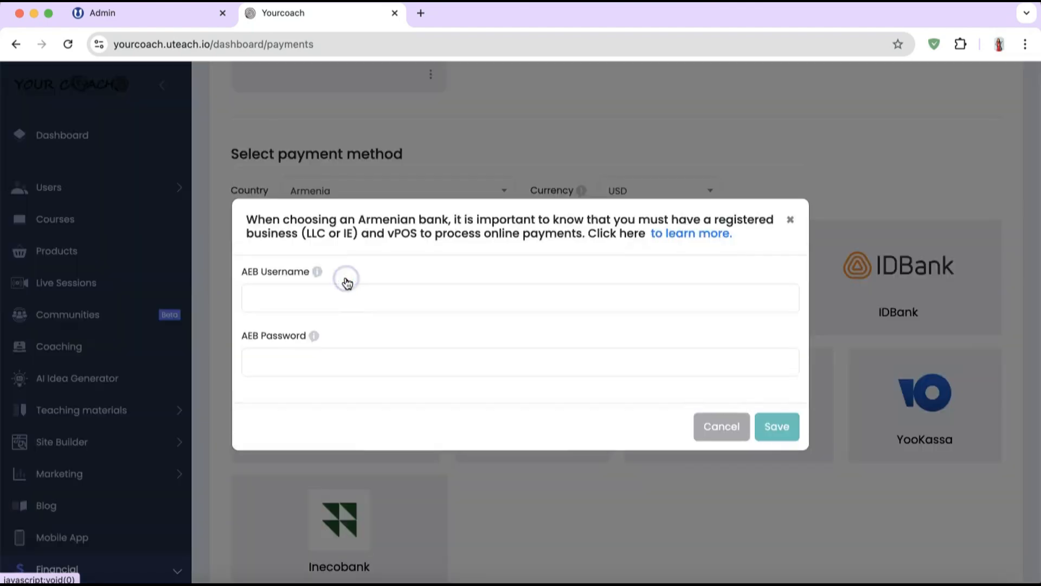
click(382, 366)
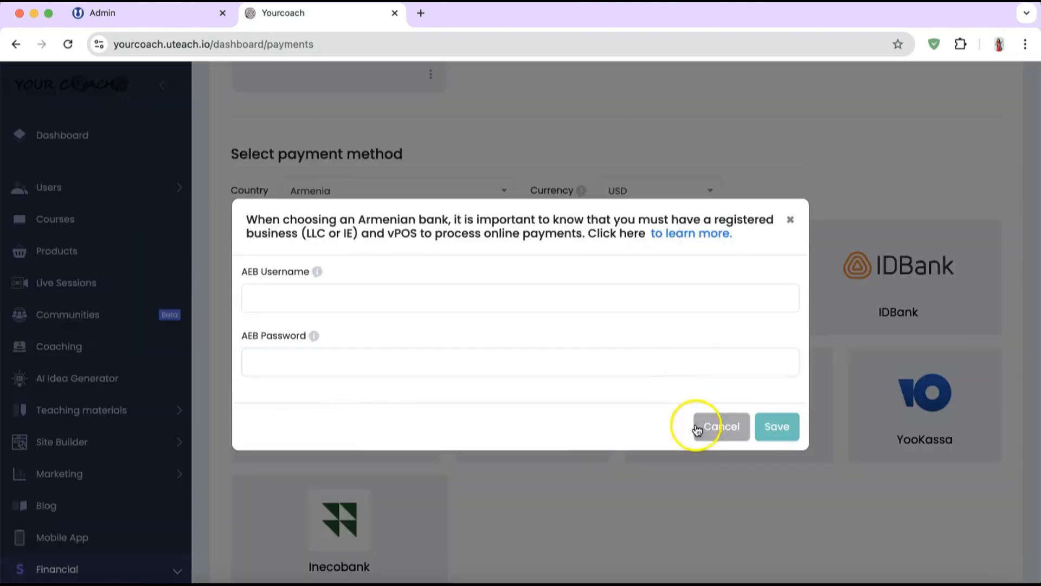
click(717, 427)
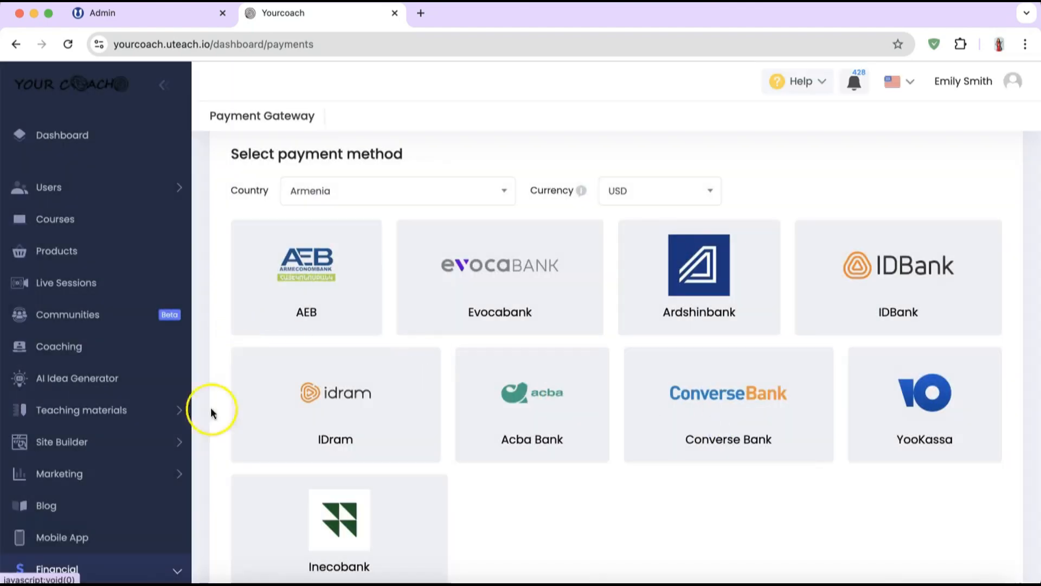
scroll(101, 440, down, 5)
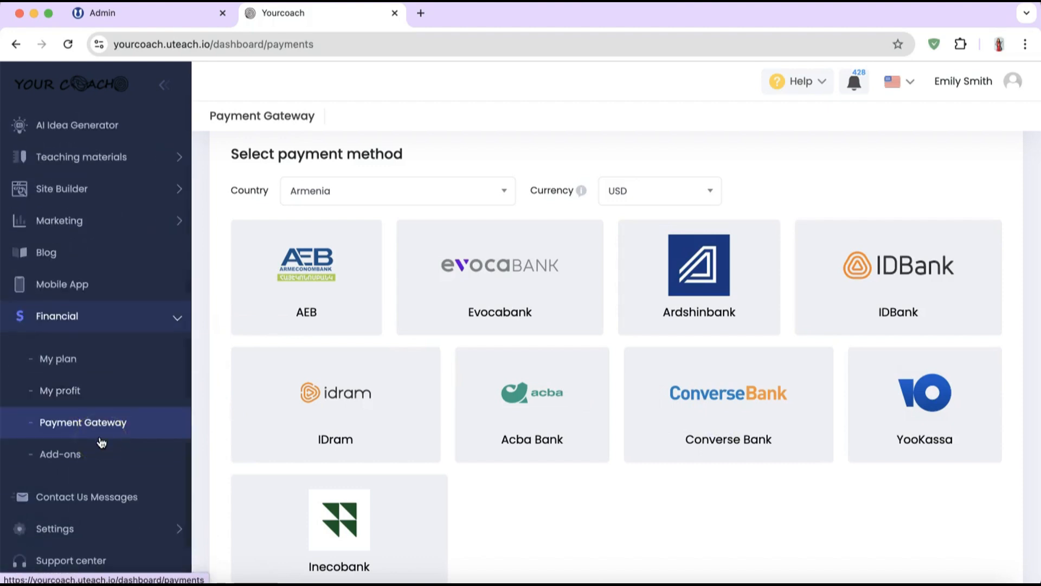
Step: View the language-course enquiry in Contact Us Messages, then go back to the list
click(30, 495)
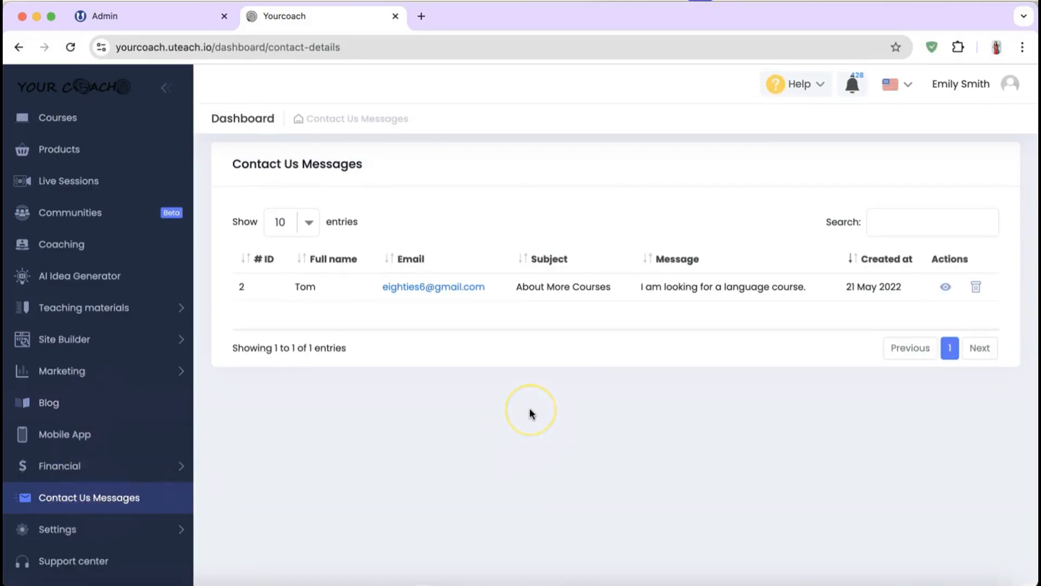
click(280, 322)
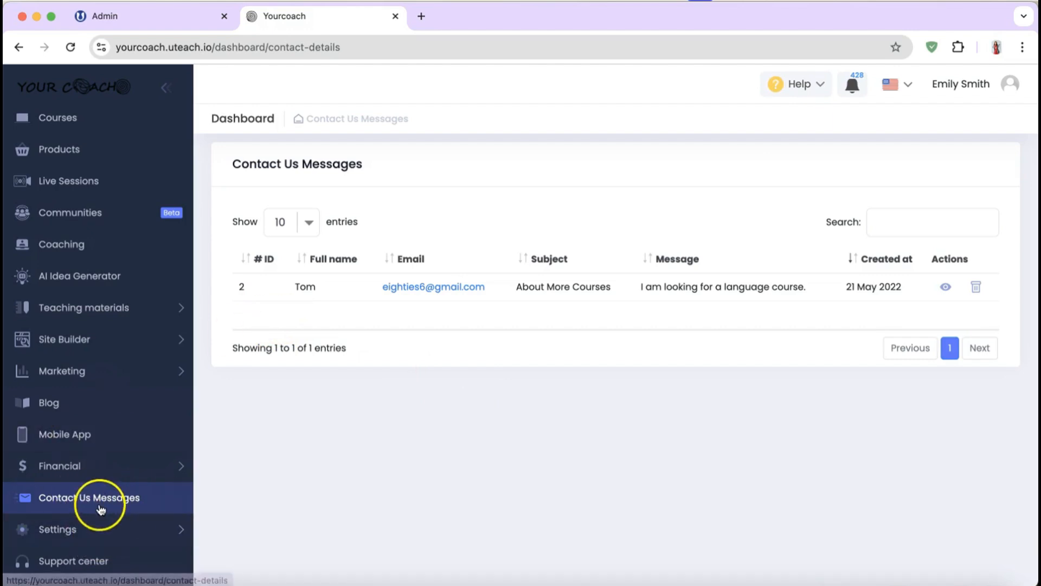
click(951, 300)
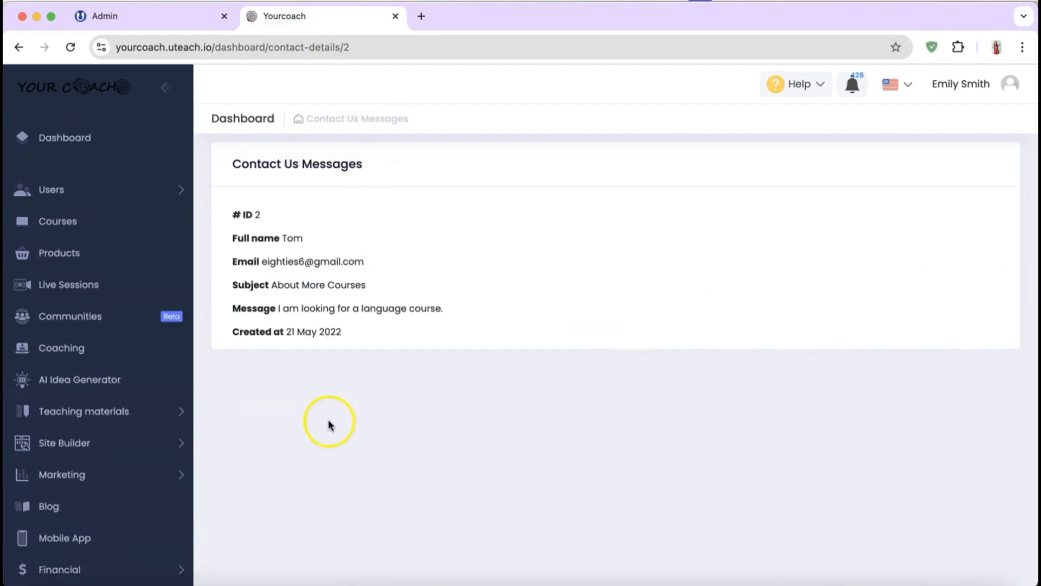
click(8, 49)
scroll(23, 429, down, 3)
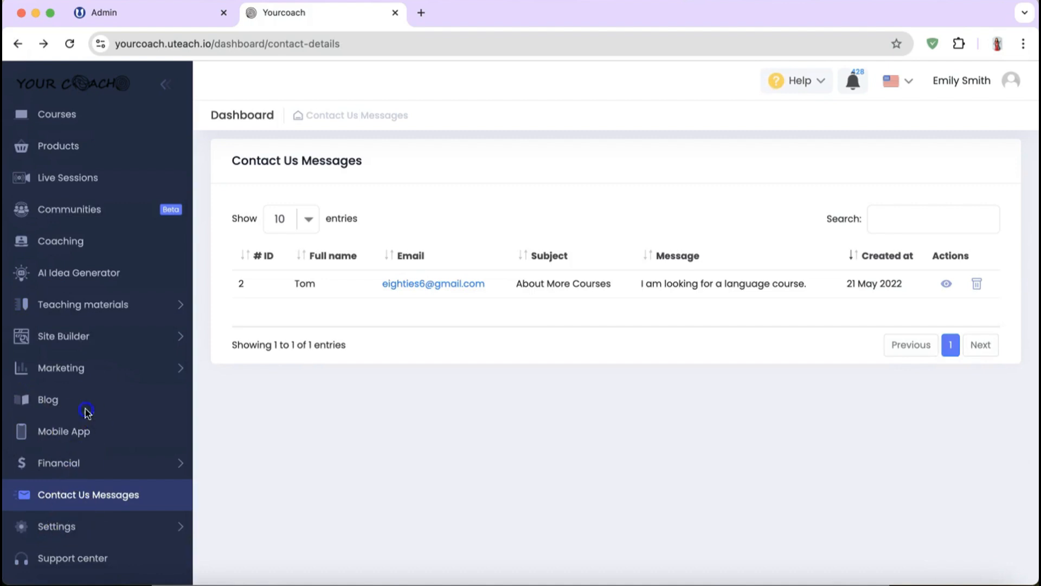
Step: Open Settings > General Settings and review the Site Settings toggles like Under Construction and Cookies Policy
click(155, 530)
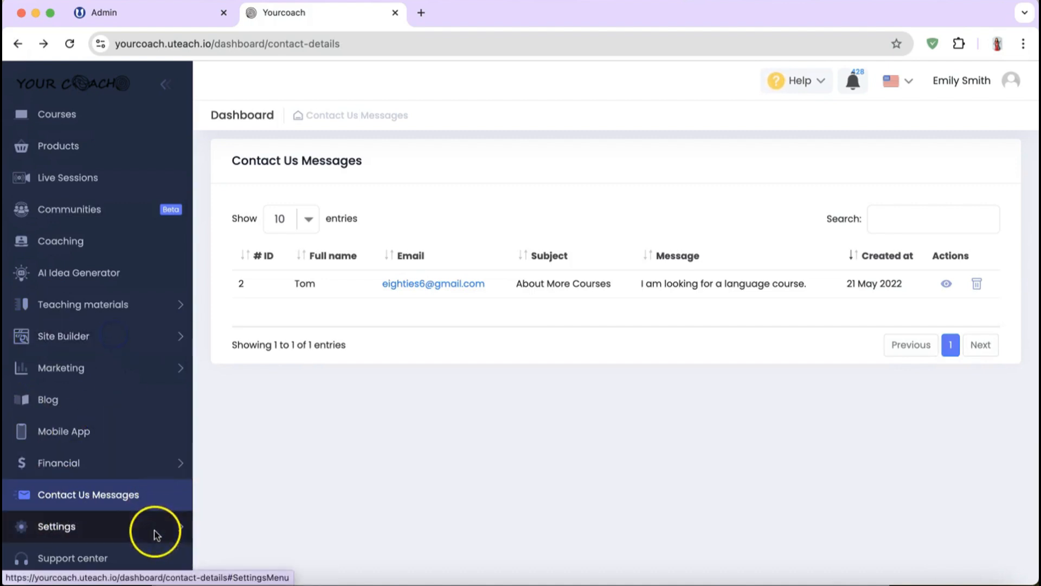
scroll(156, 534, down, 2)
scroll(156, 535, down, 1)
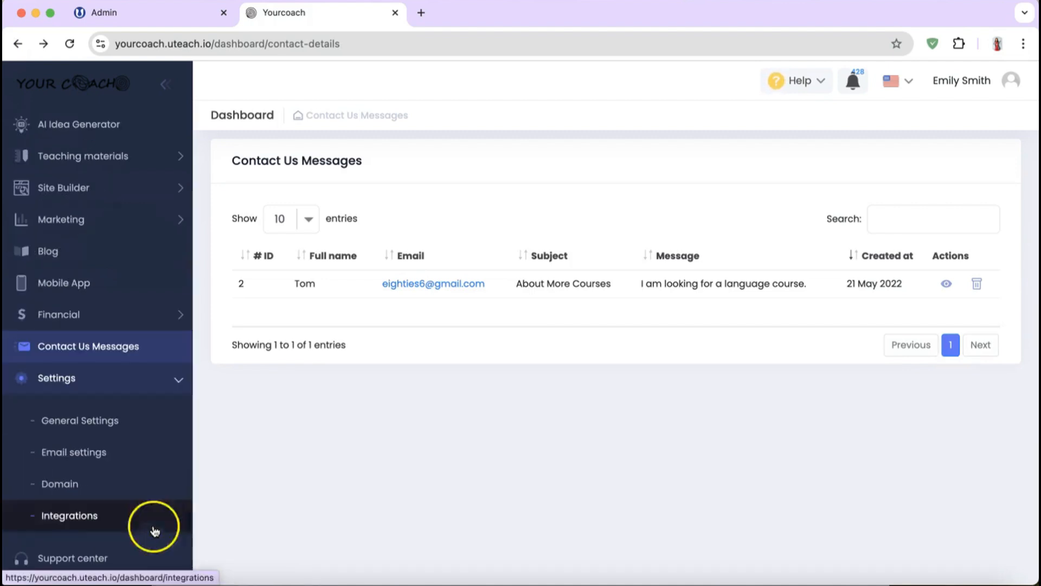
click(95, 433)
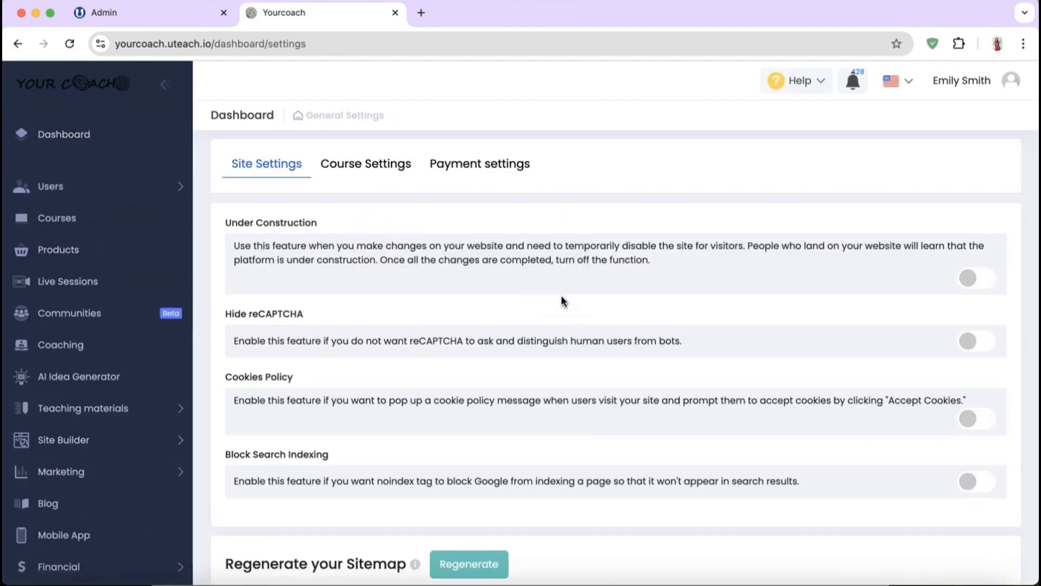
scroll(562, 296, down, 5)
scroll(561, 297, up, 5)
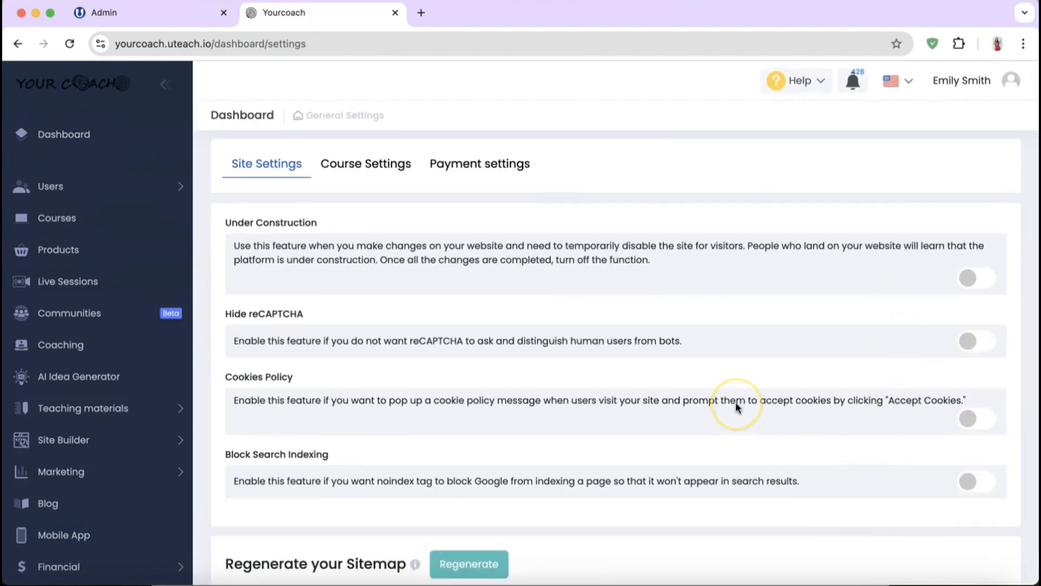
Step: Review the Course Settings toggles and timezone, then show the Payment settings tab
click(393, 177)
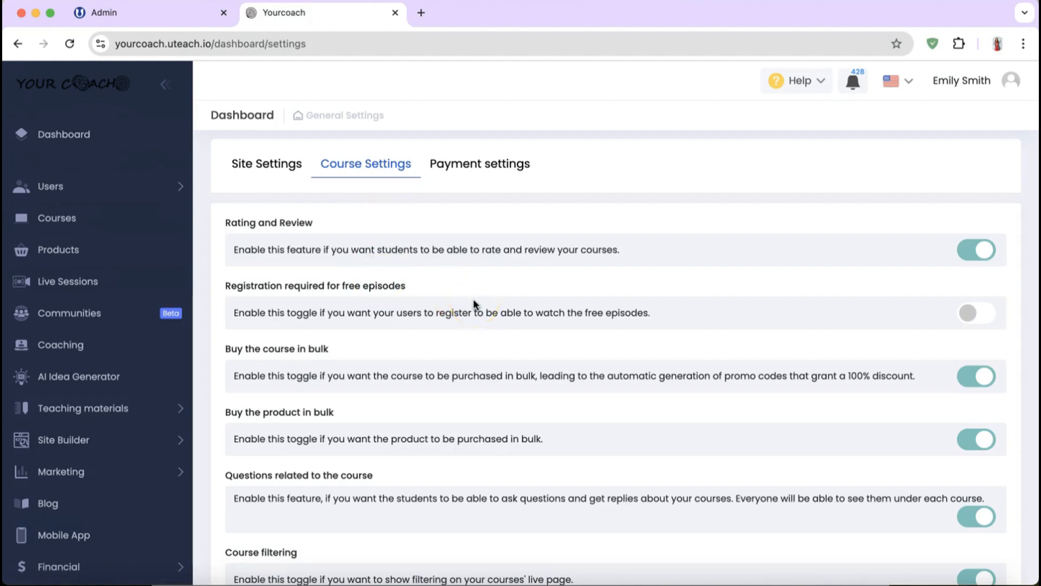
scroll(474, 303, down, 2)
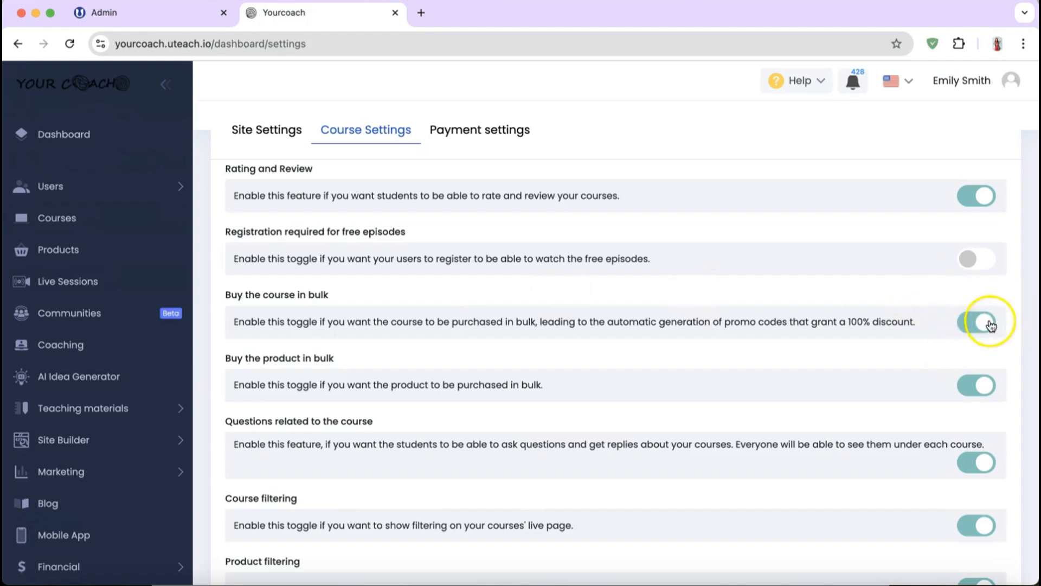
scroll(516, 360, down, 3)
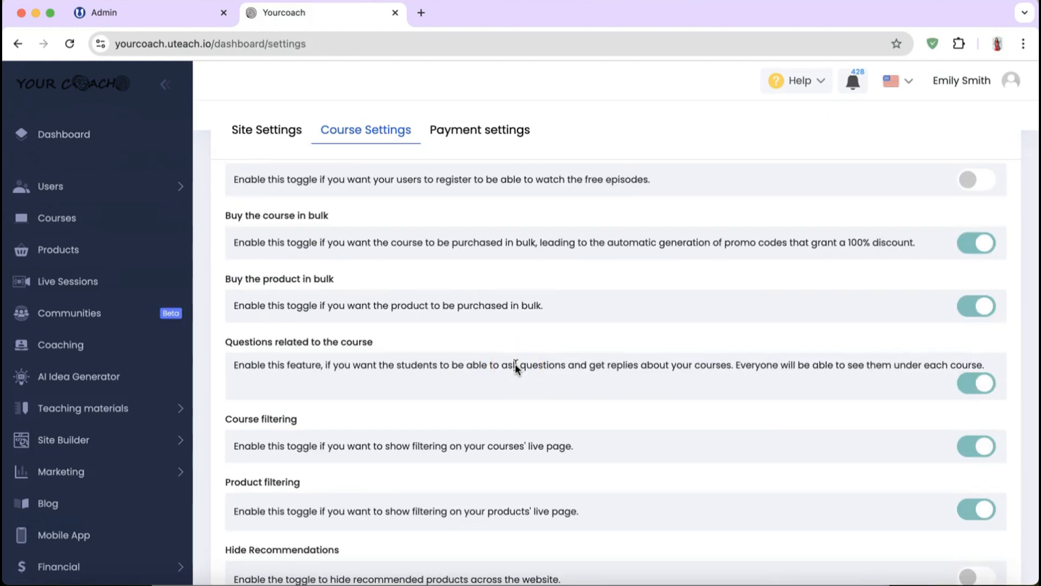
scroll(515, 366, down, 4)
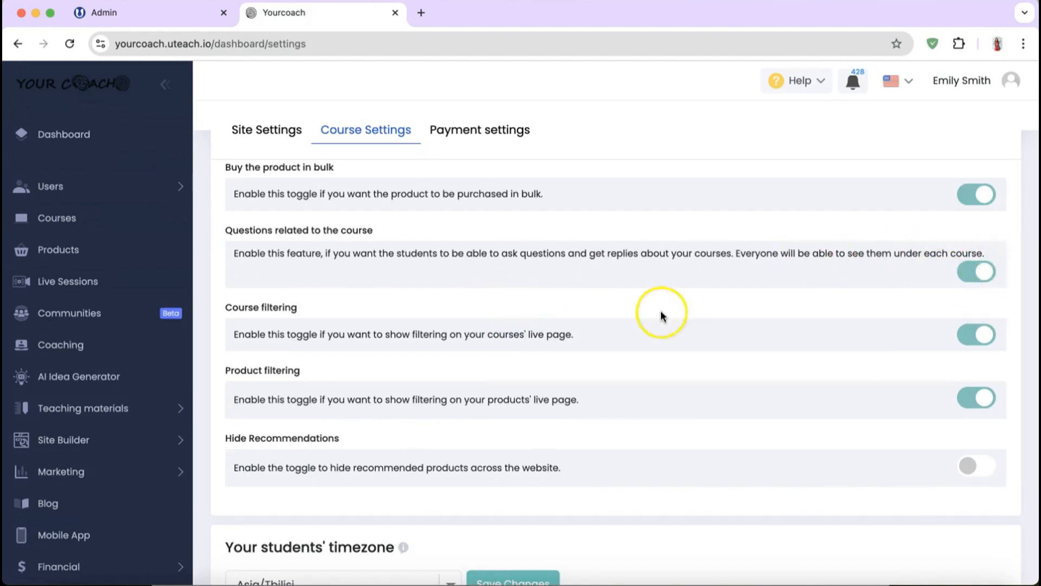
scroll(660, 314, down, 2)
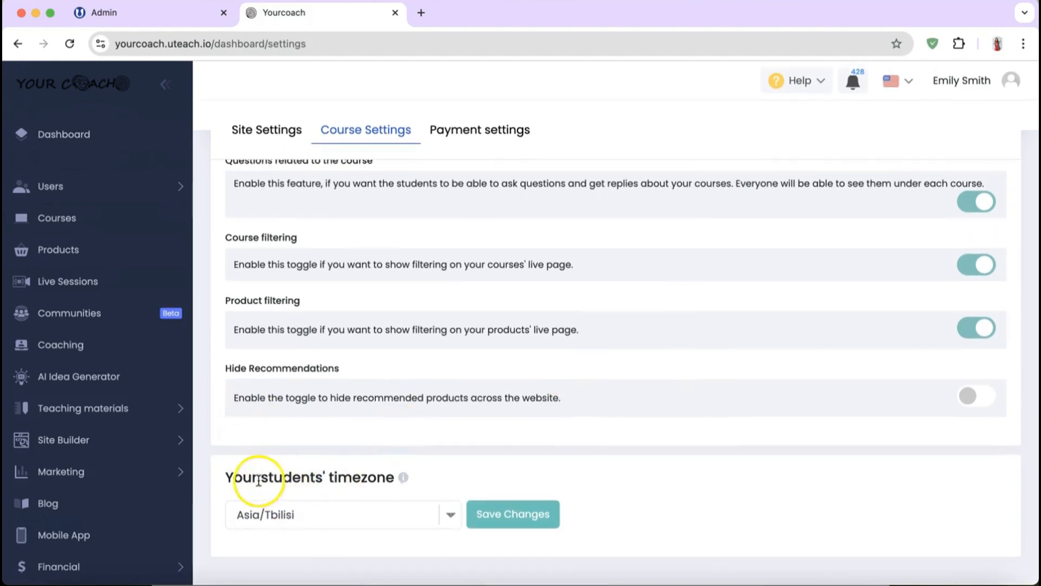
mouse_move(403, 479)
scroll(481, 287, up, 5)
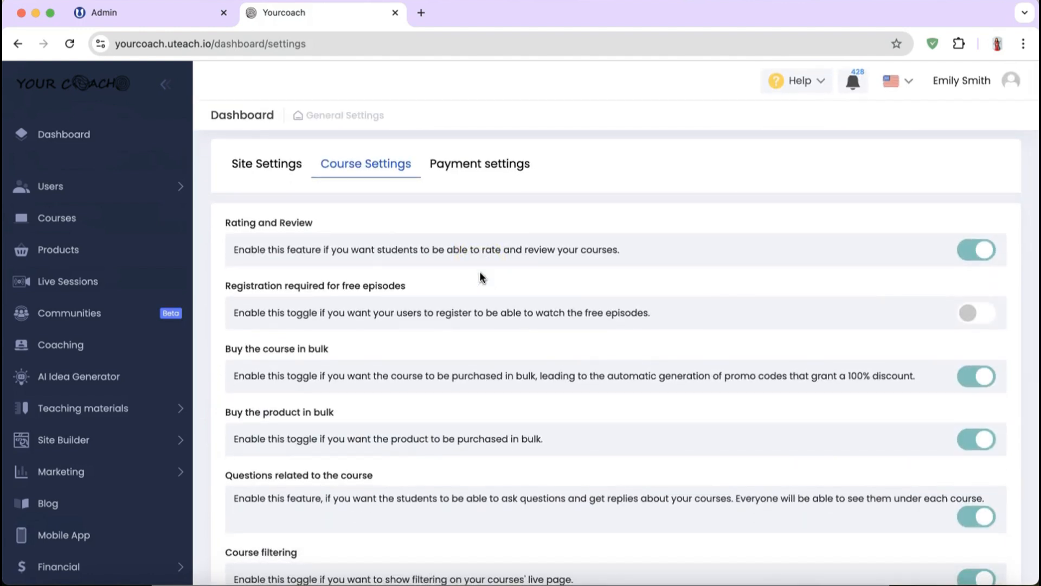
click(474, 171)
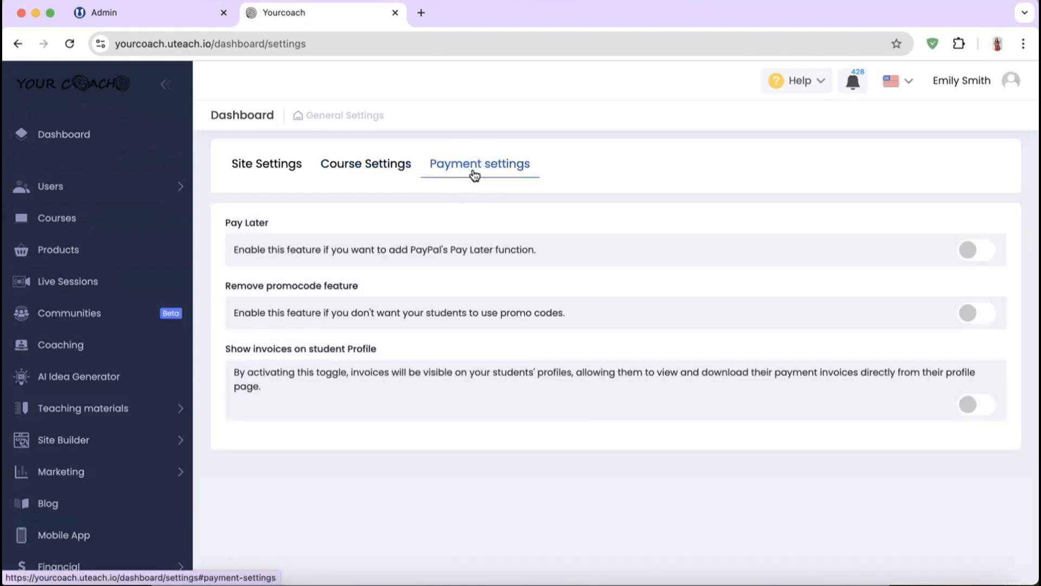
Step: Return to Site Settings, then open Email settings with the five Registration templates
click(387, 176)
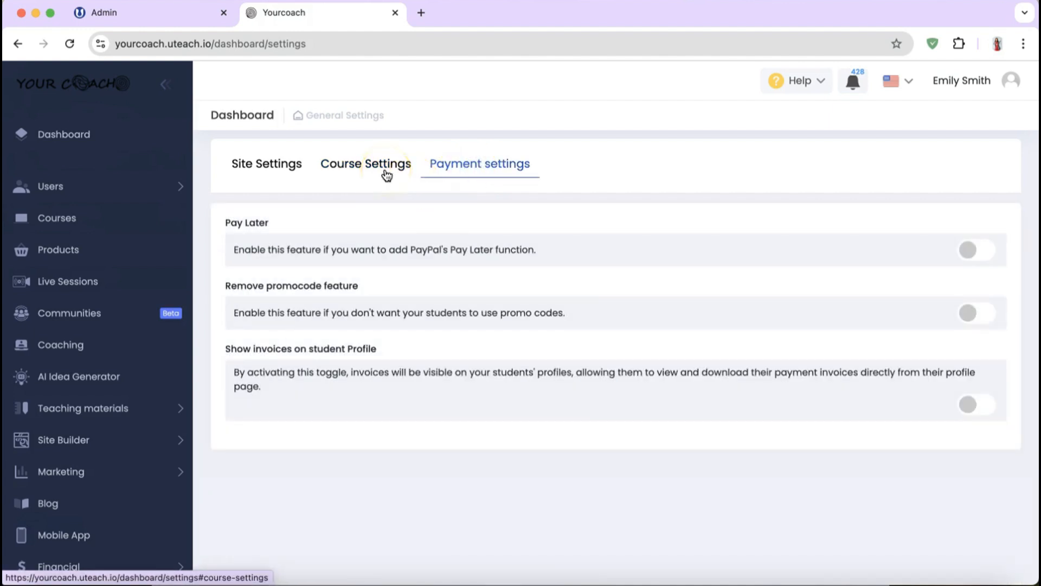
click(232, 174)
scroll(25, 466, down, 5)
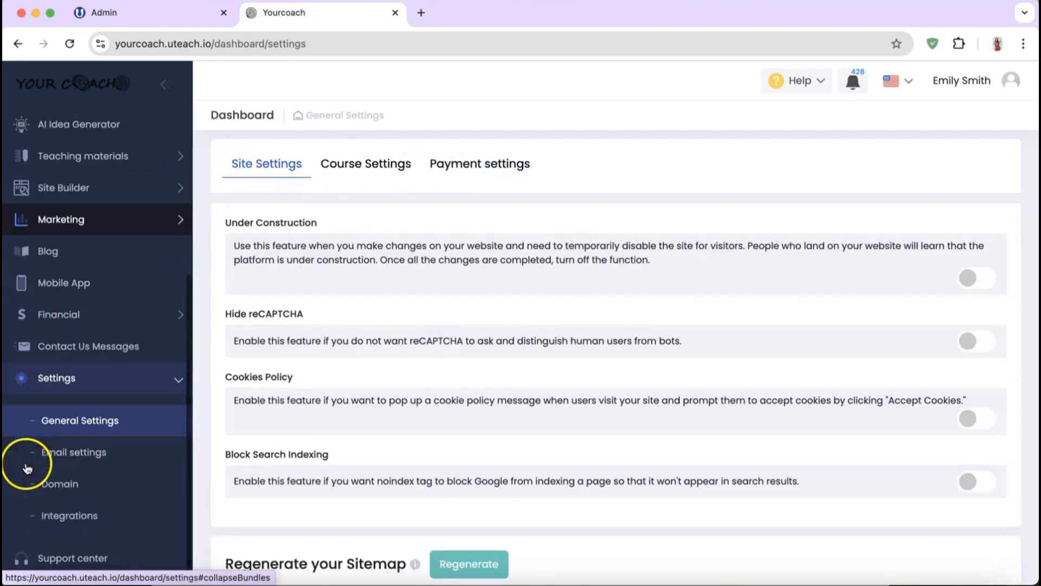
click(70, 465)
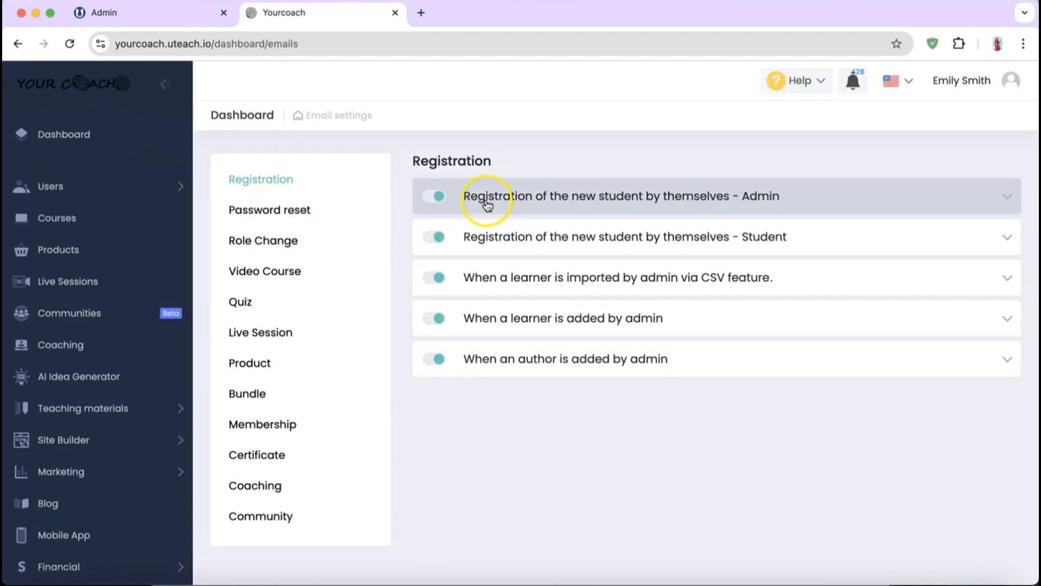
Step: Expand the 'Registration of the new student by themselves - Admin' template and read its subject and body
click(433, 199)
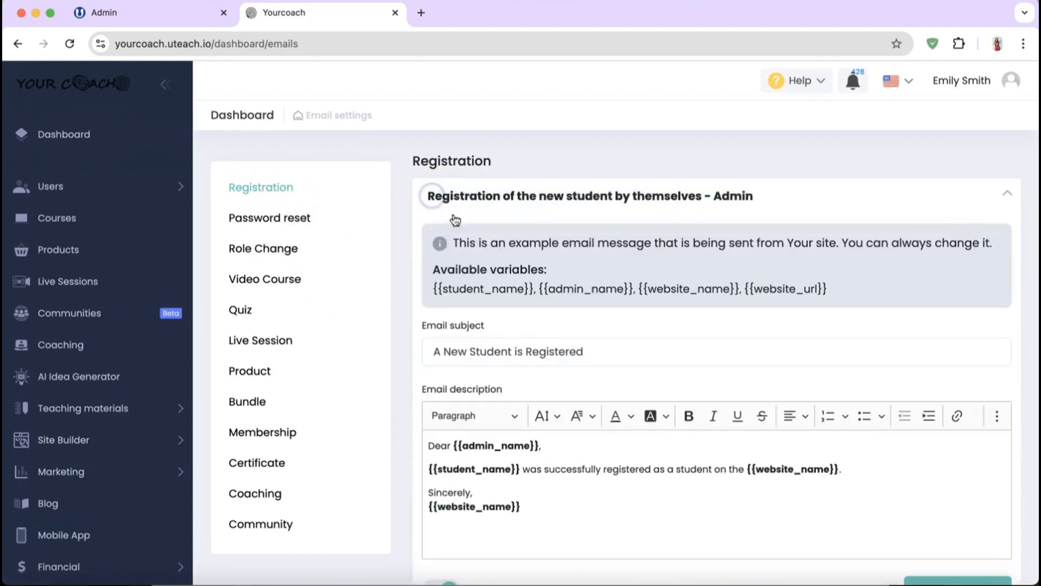
scroll(493, 416, down, 3)
scroll(651, 271, up, 3)
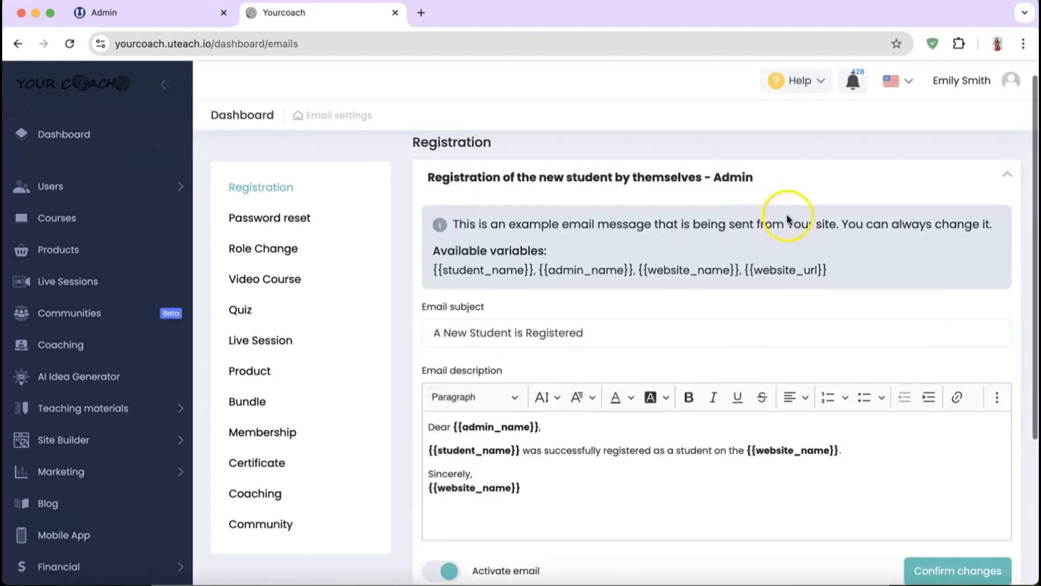
scroll(466, 428, down, 2)
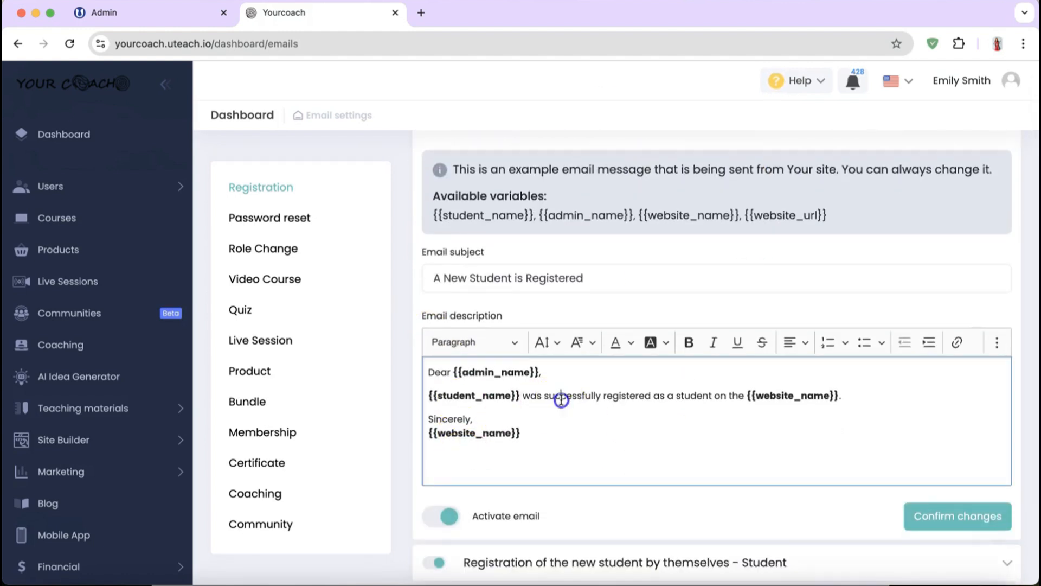
drag(560, 395, 620, 399)
click(620, 398)
scroll(592, 402, down, 3)
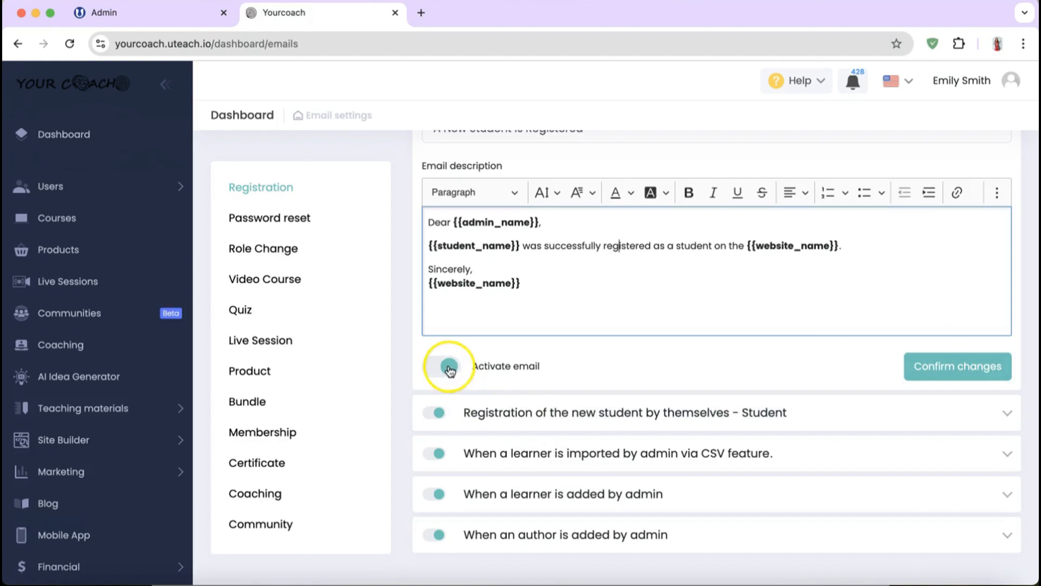
scroll(30, 453, down, 5)
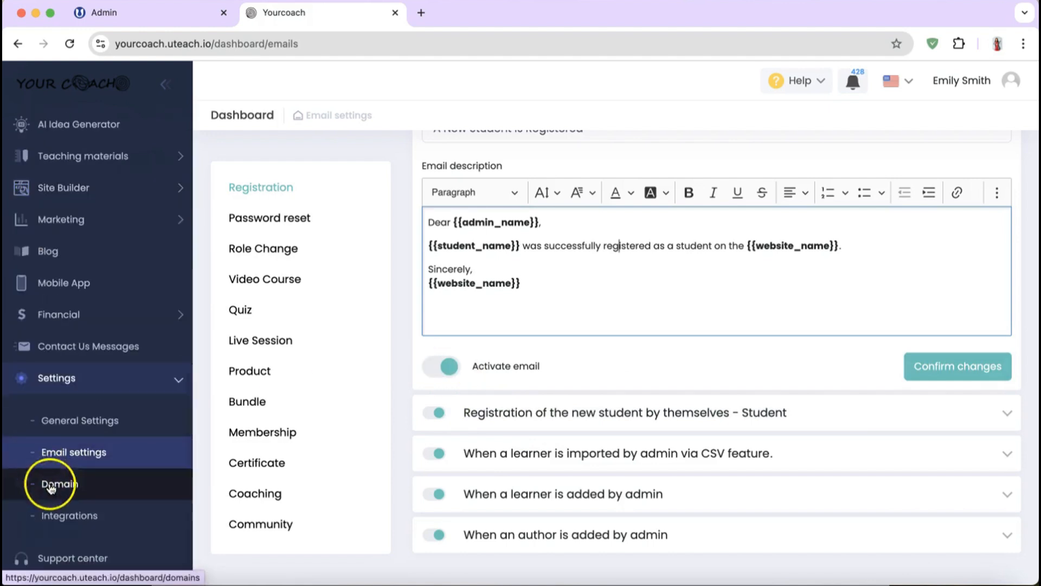
Step: Open Domain settings and review yourcoach.uteach.io, course.yourchoach.am and the CNAME instructions
click(51, 488)
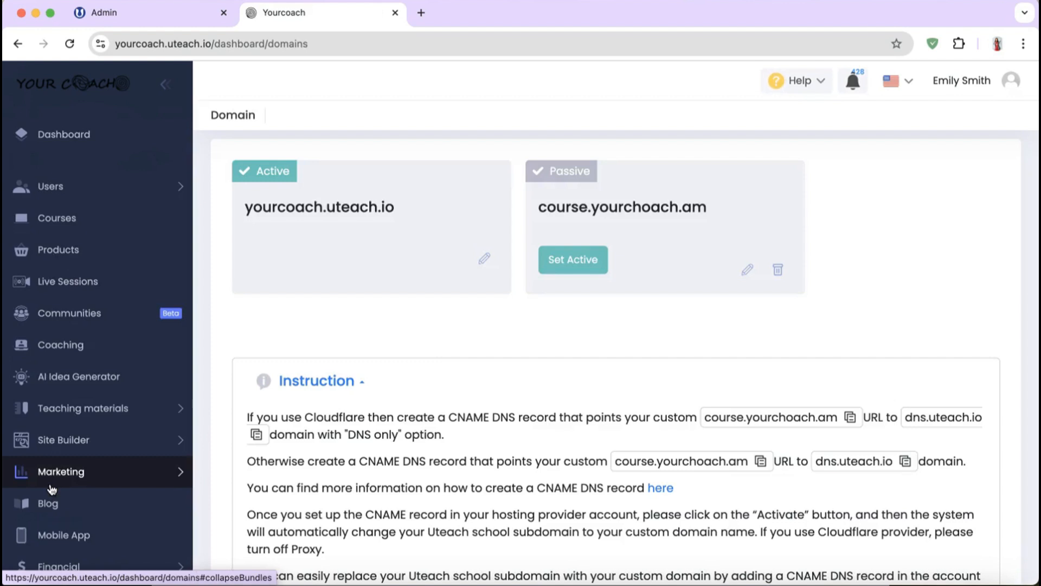
scroll(51, 490, down, 5)
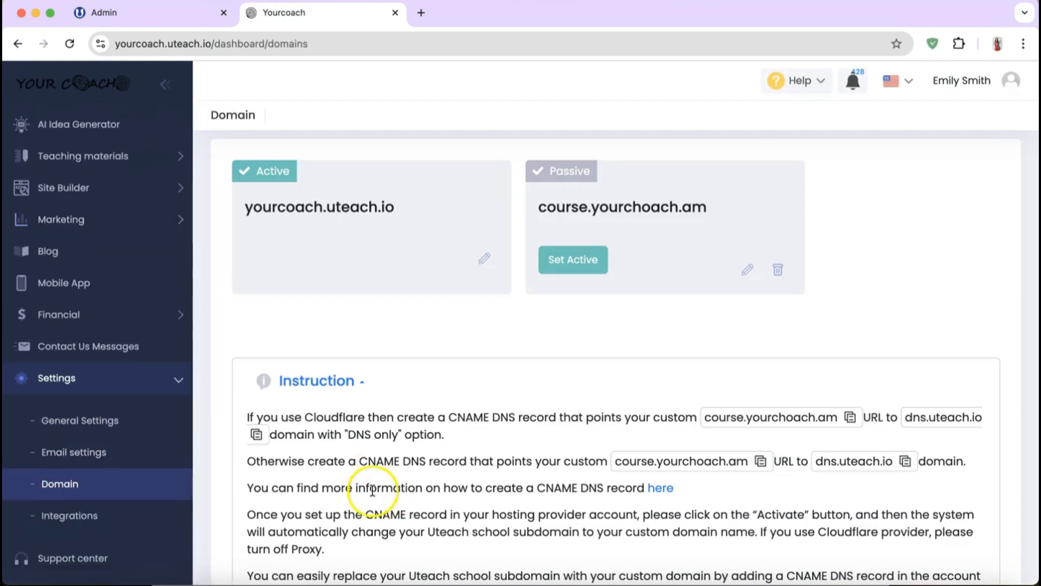
scroll(373, 491, down, 2)
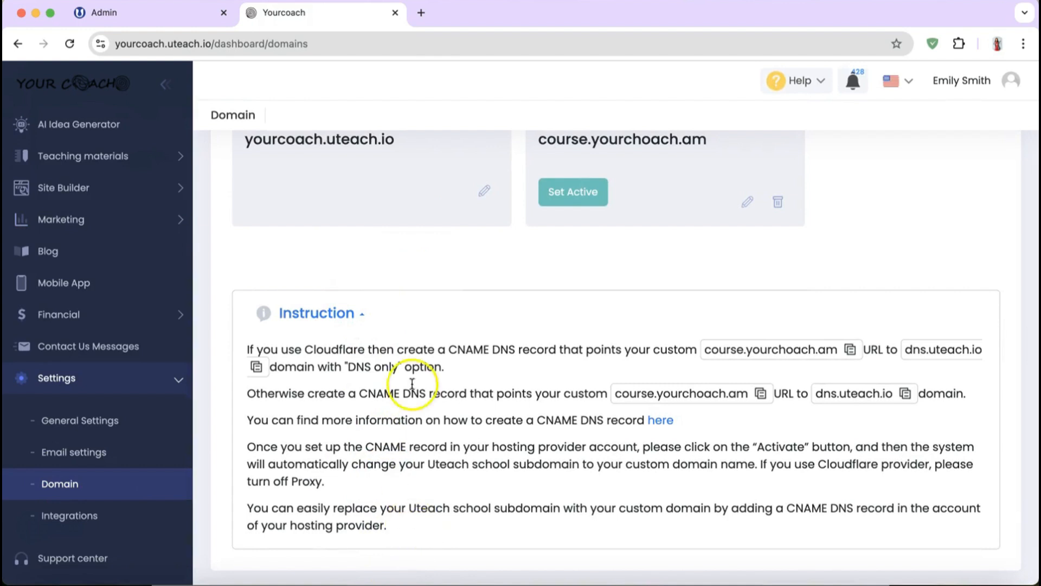
scroll(418, 309, up, 3)
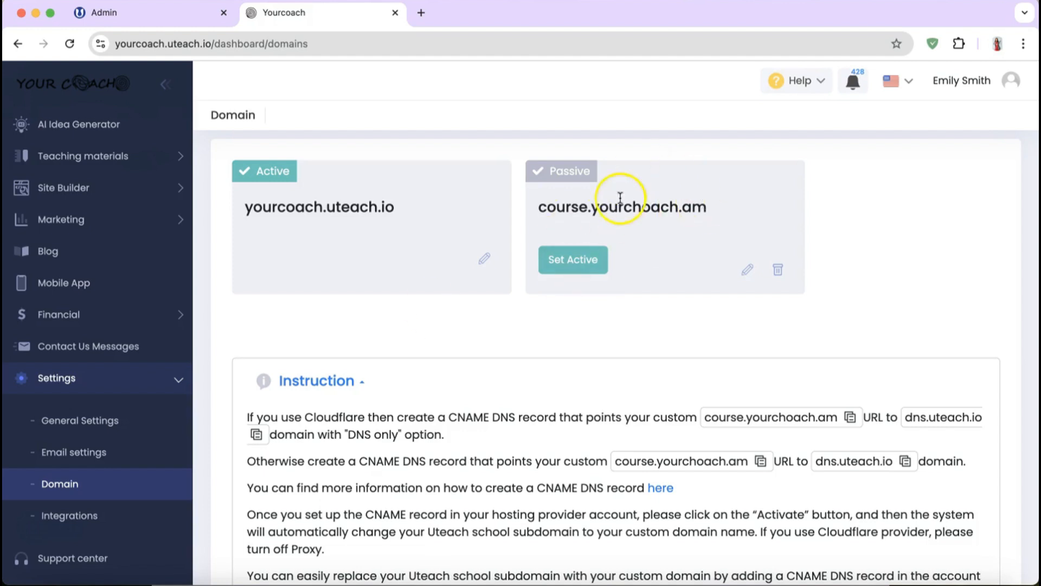
scroll(622, 179, down, 3)
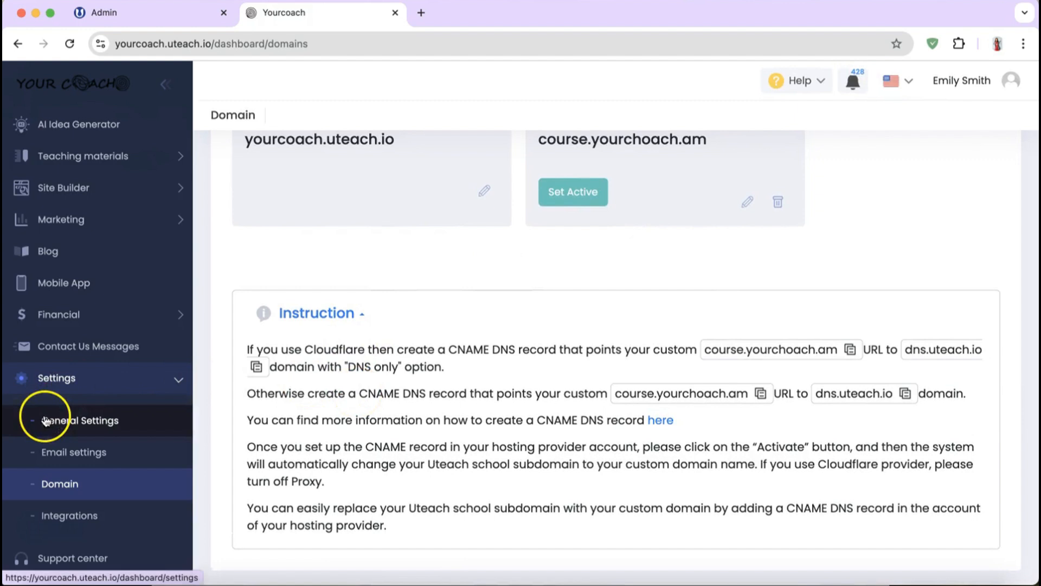
Step: Open Integrations, review Make, SSO and Google Tag Manager, and save the empty header scripts
click(102, 512)
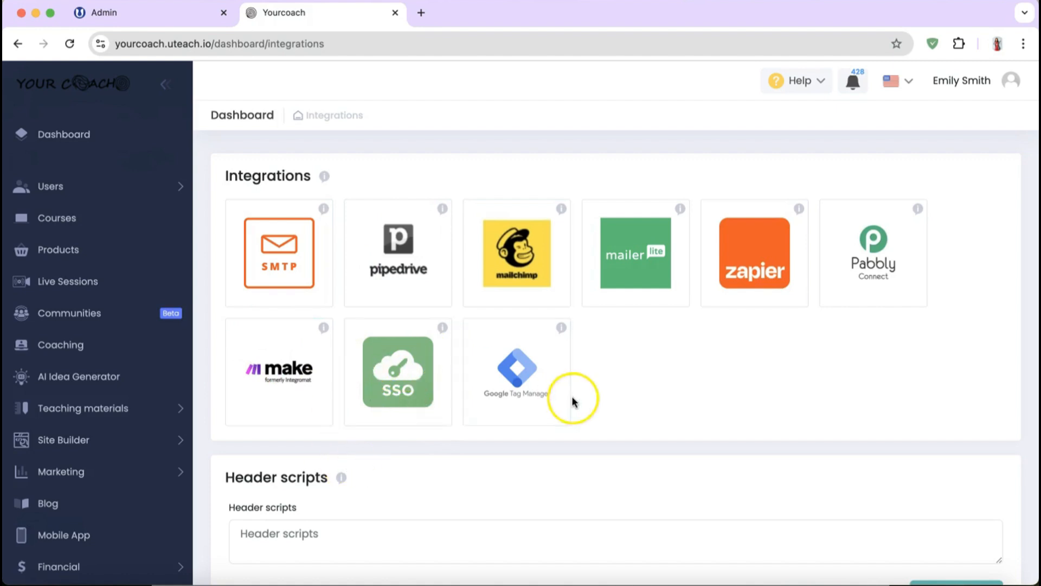
scroll(676, 428, down, 5)
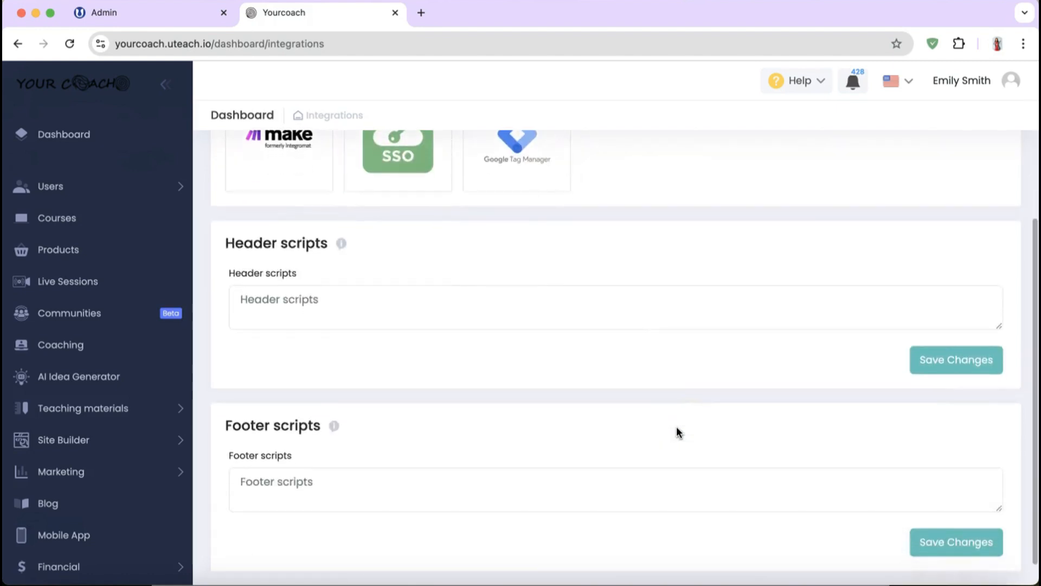
scroll(676, 428, down, 1)
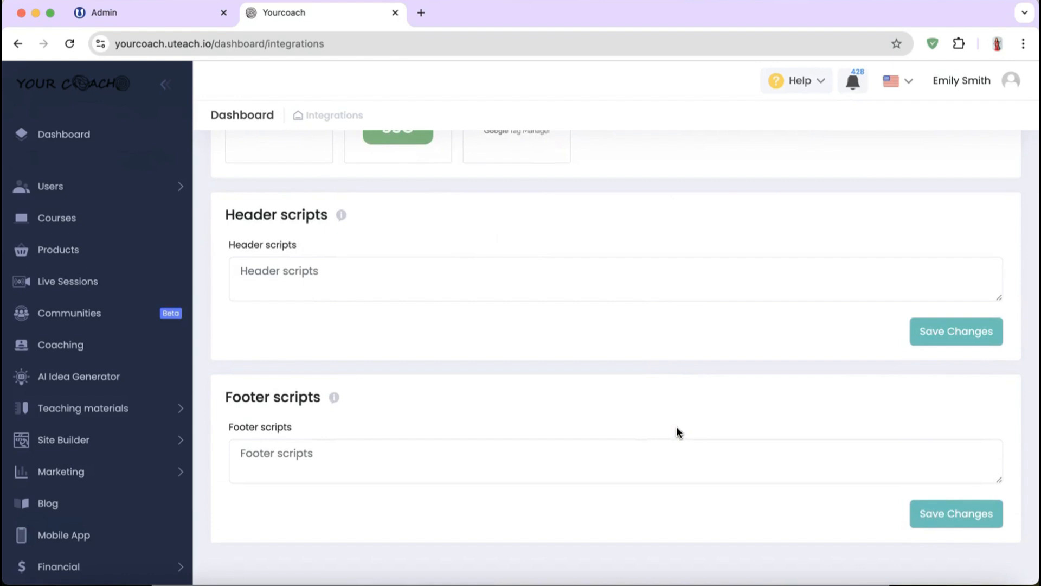
scroll(675, 427, down, 1)
click(638, 282)
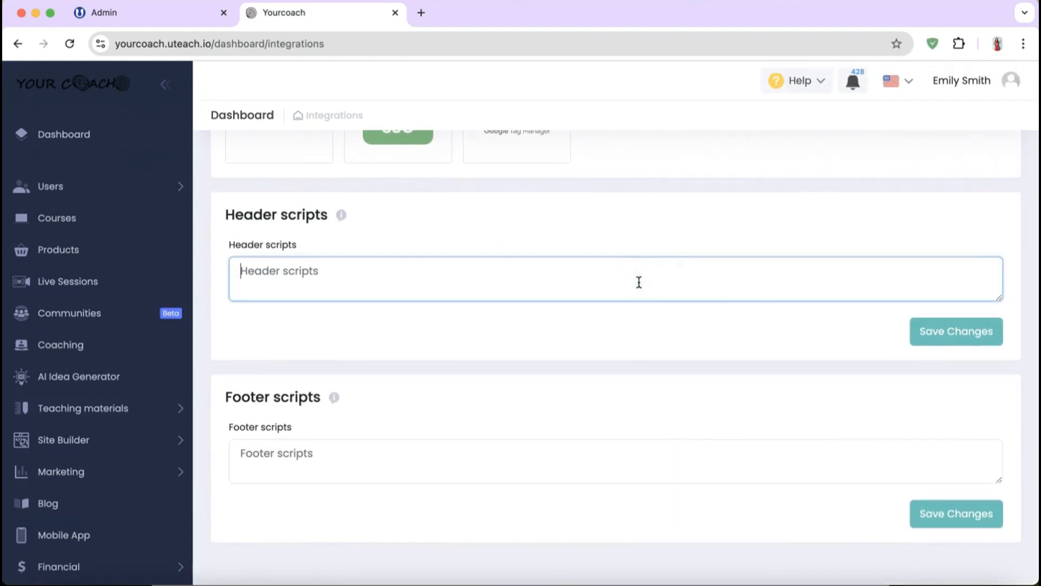
click(984, 329)
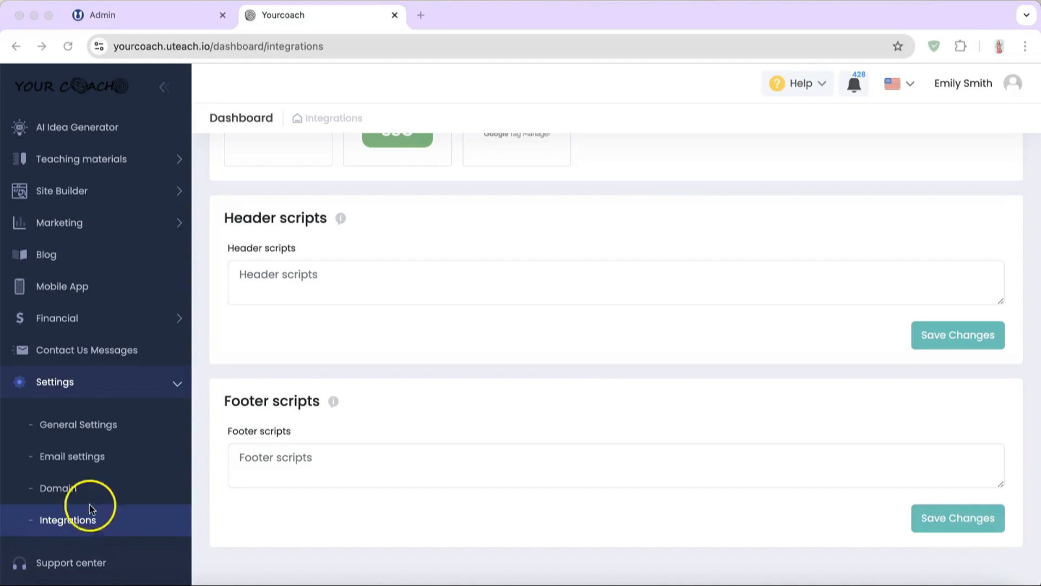
Step: Browse the Support center page and open its Teaching materials help topics
click(56, 566)
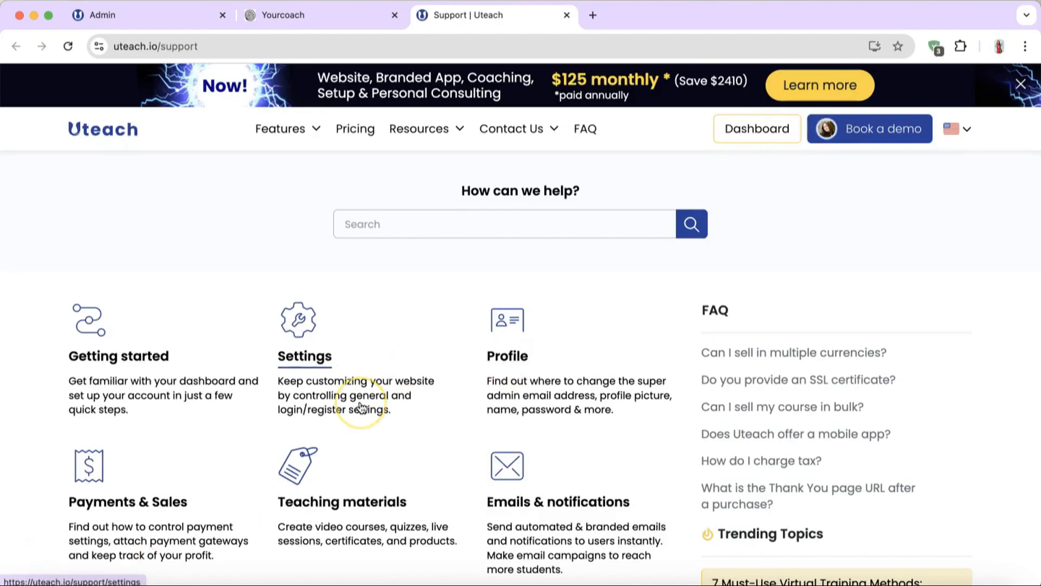
scroll(362, 407, down, 4)
scroll(361, 407, down, 8)
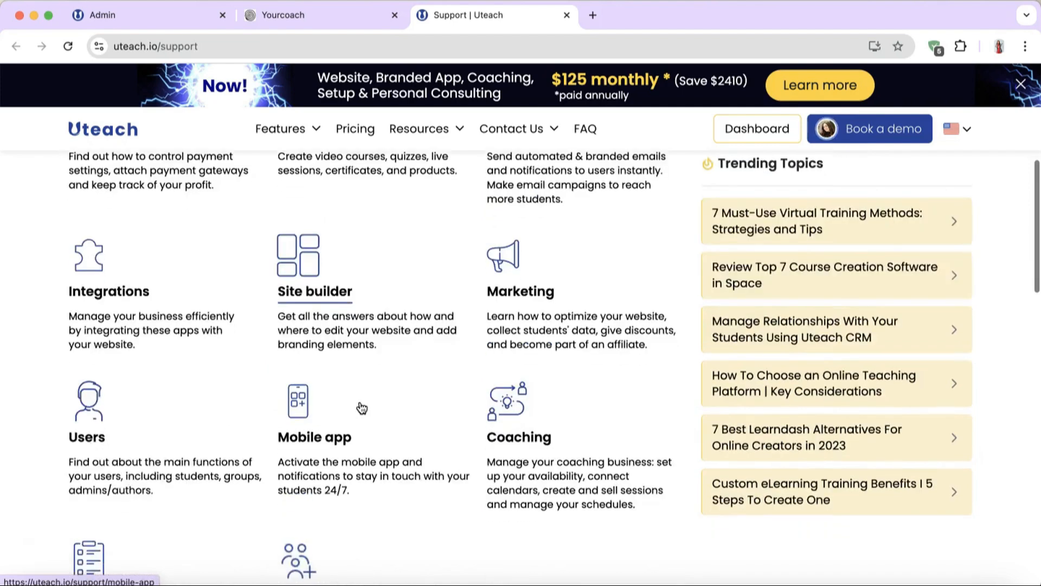
scroll(362, 391, down, 3)
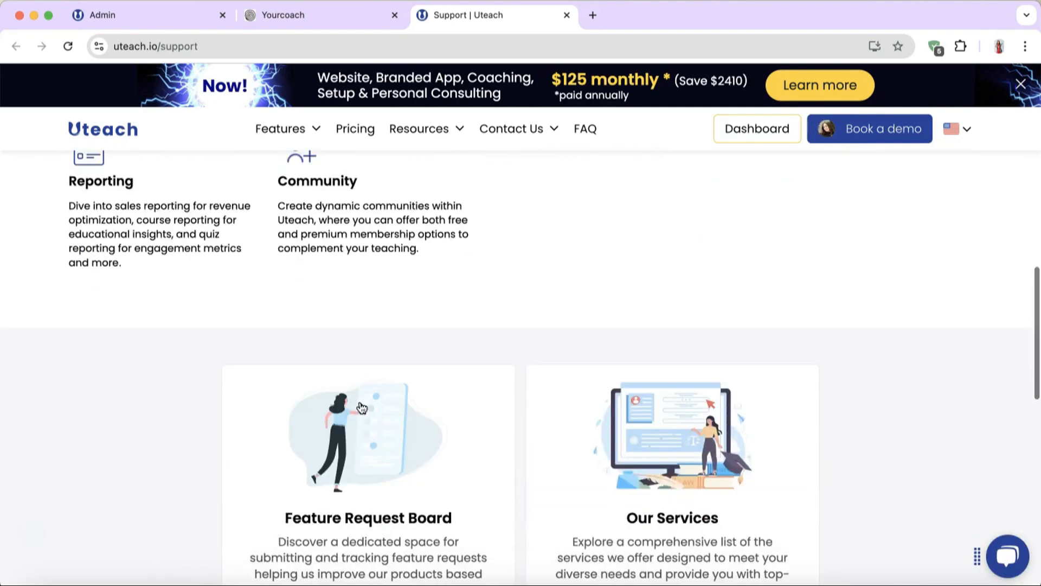
scroll(375, 320, down, 2)
scroll(378, 305, down, 2)
scroll(379, 305, up, 14)
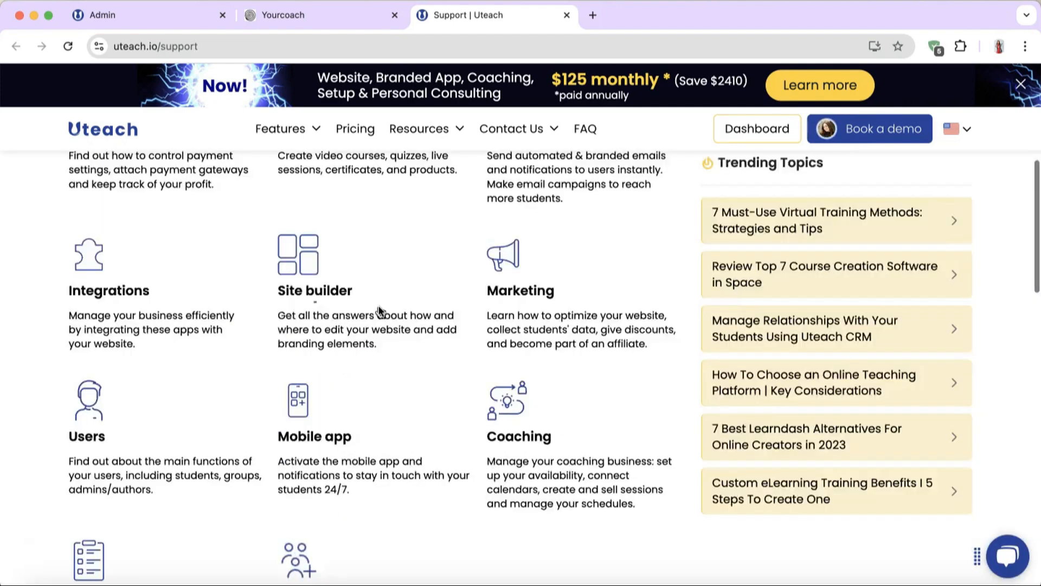
scroll(379, 305, up, 4)
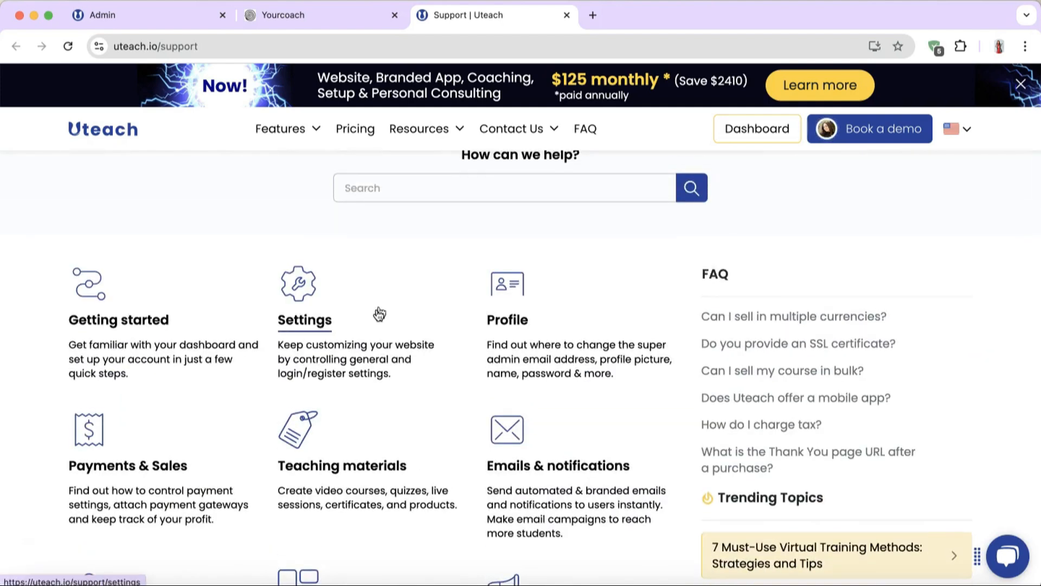
click(318, 465)
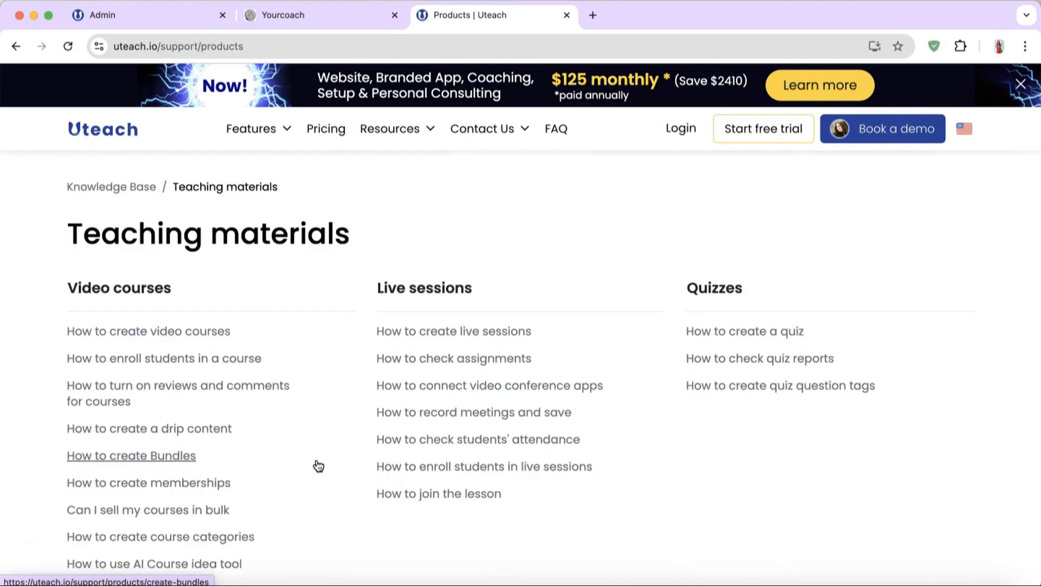
Step: Open the 'How to create a drip content' article and read down to its footer
scroll(106, 414, down, 2)
click(124, 340)
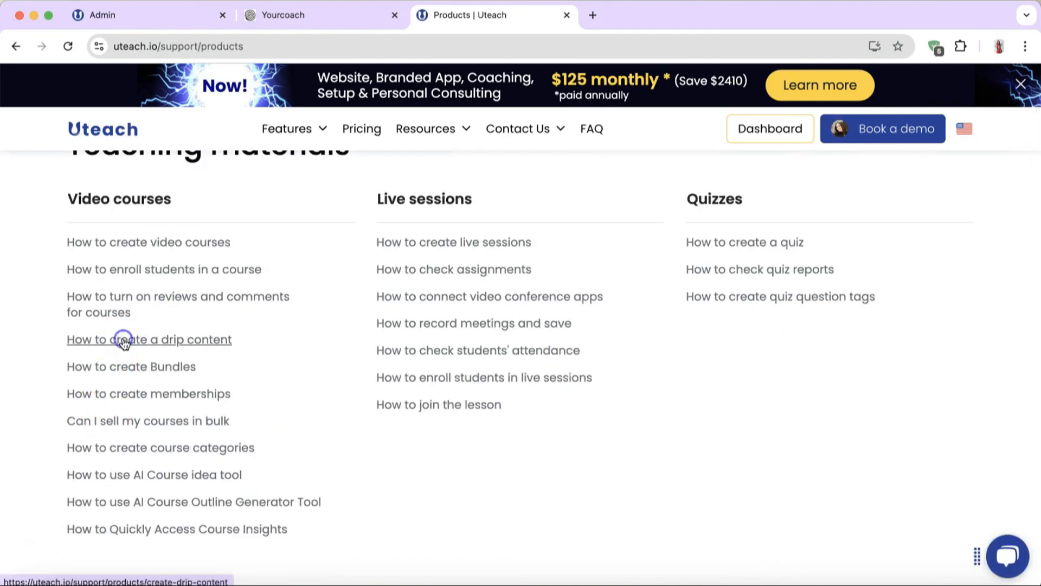
scroll(628, 420, down, 20)
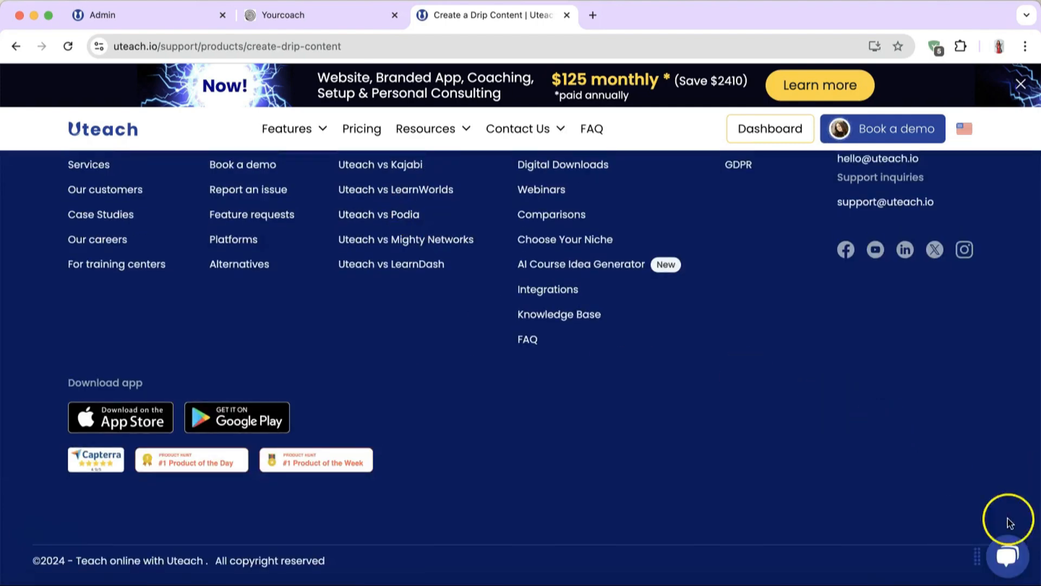
Step: Open the Uteach bot chat, then close it again
click(1008, 561)
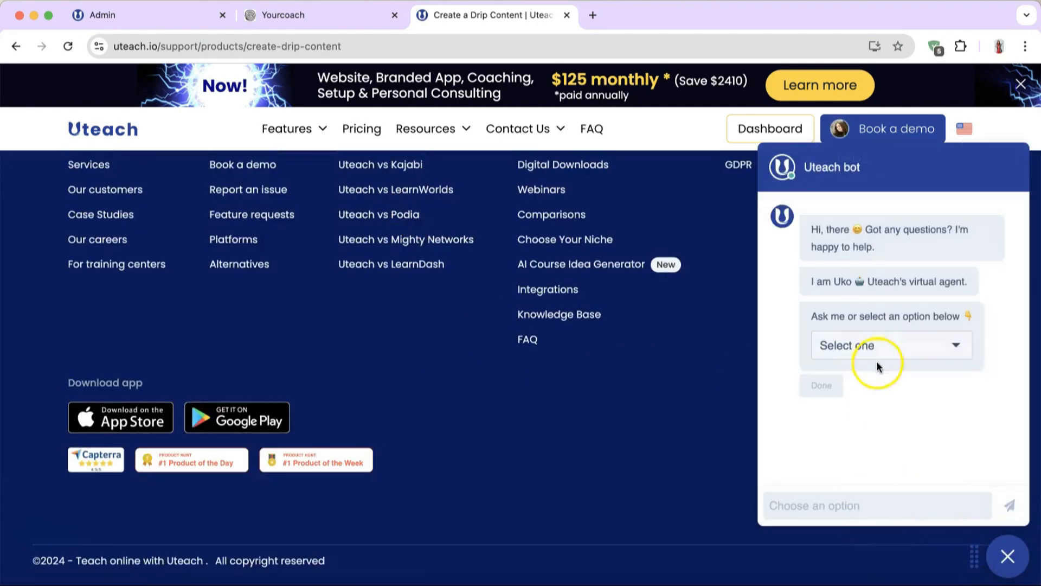
click(1007, 559)
click(492, 428)
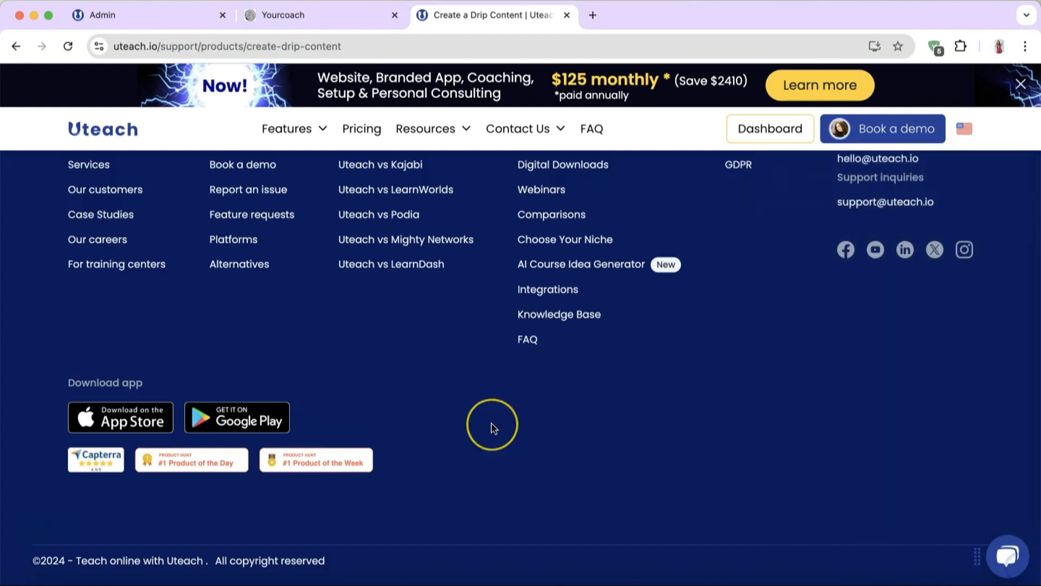